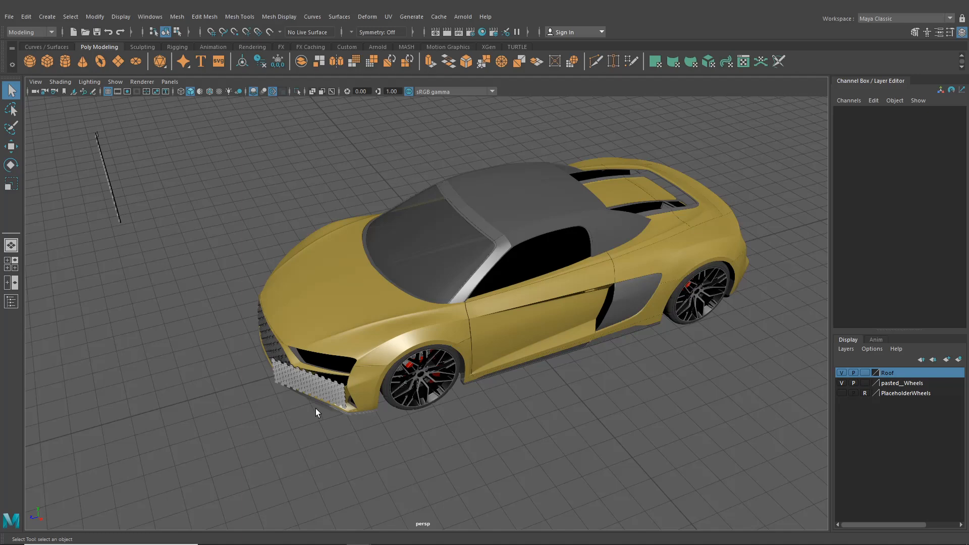
Inspect the car's front grille mesh, rear deck vents and side bodywork from several angles.
scroll(316, 408, "up", 6)
scroll(361, 325, "up", 3)
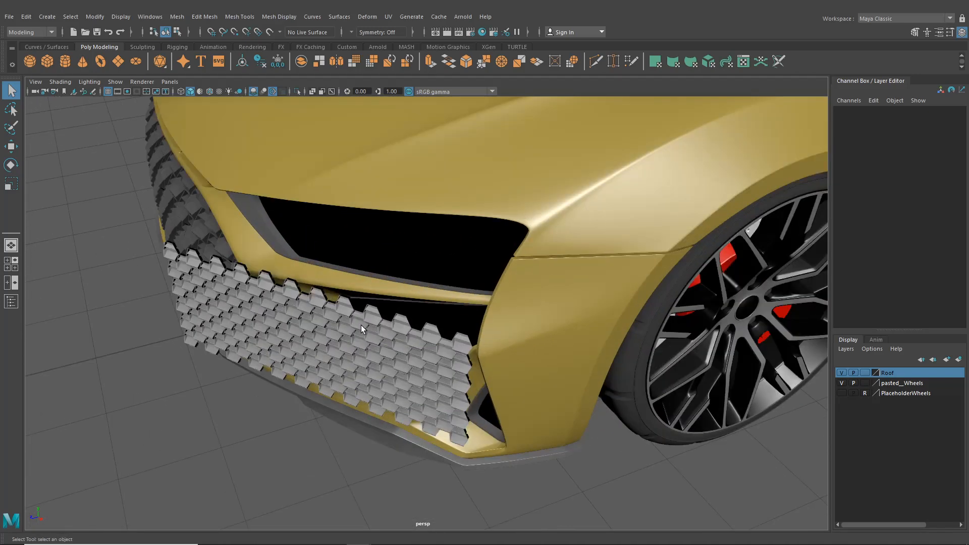
scroll(353, 343, "down", 2)
left_click_drag(386, 370, 318, 283, "alt")
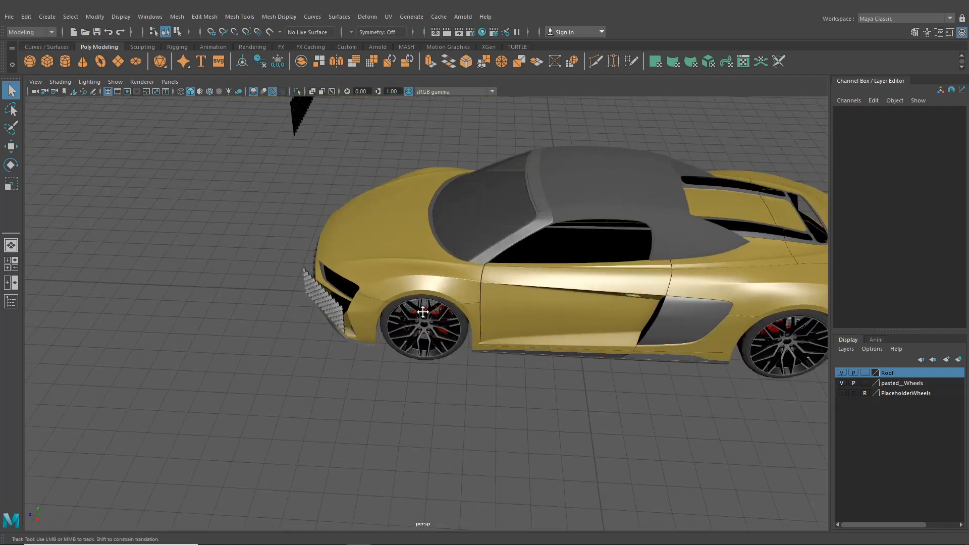
left_click_drag(395, 303, 344, 283, "alt")
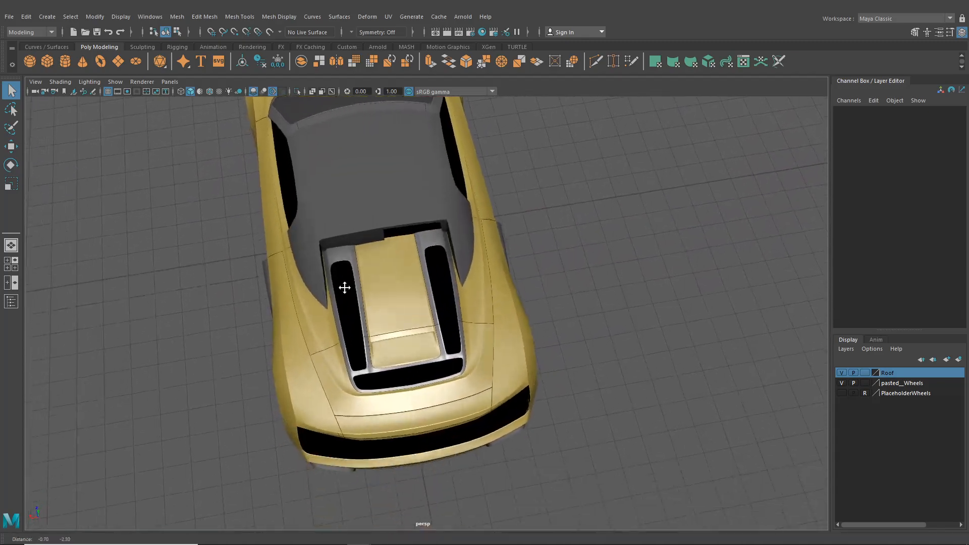
scroll(353, 302, "up", 5)
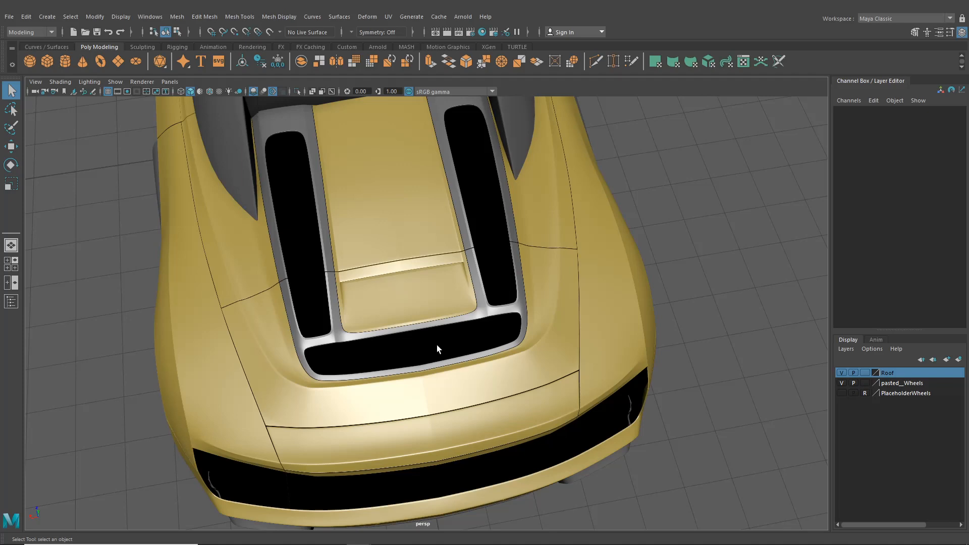
scroll(445, 306, "down", 3)
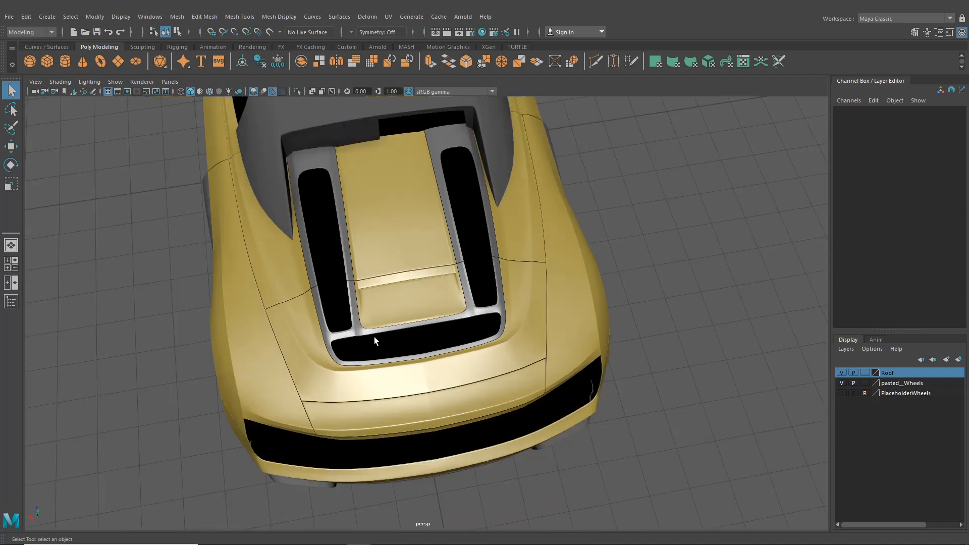
left_click_drag(374, 337, 484, 296, "alt")
scroll(394, 464, "up", 4)
scroll(475, 427, "up", 5)
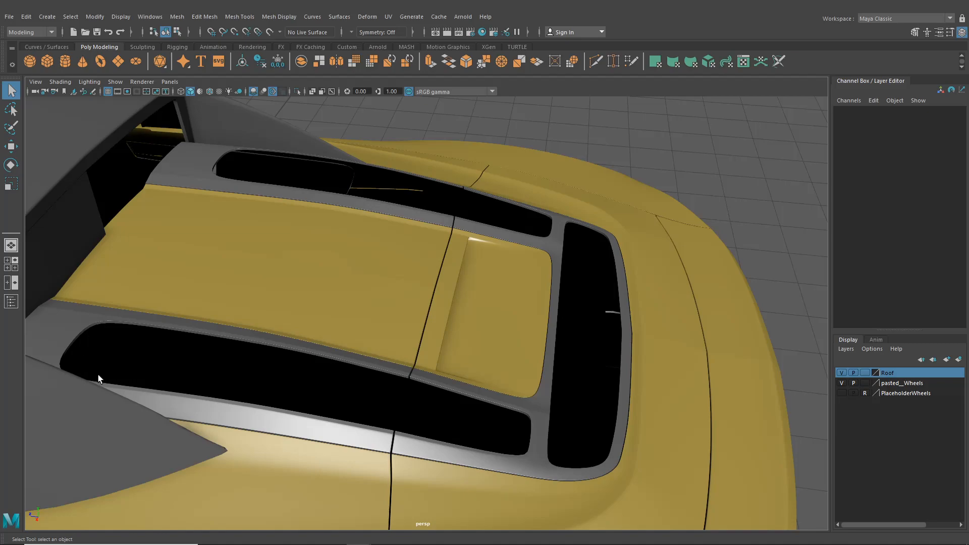
scroll(255, 382, "down", 4)
left_click_drag(324, 400, 437, 424, "alt")
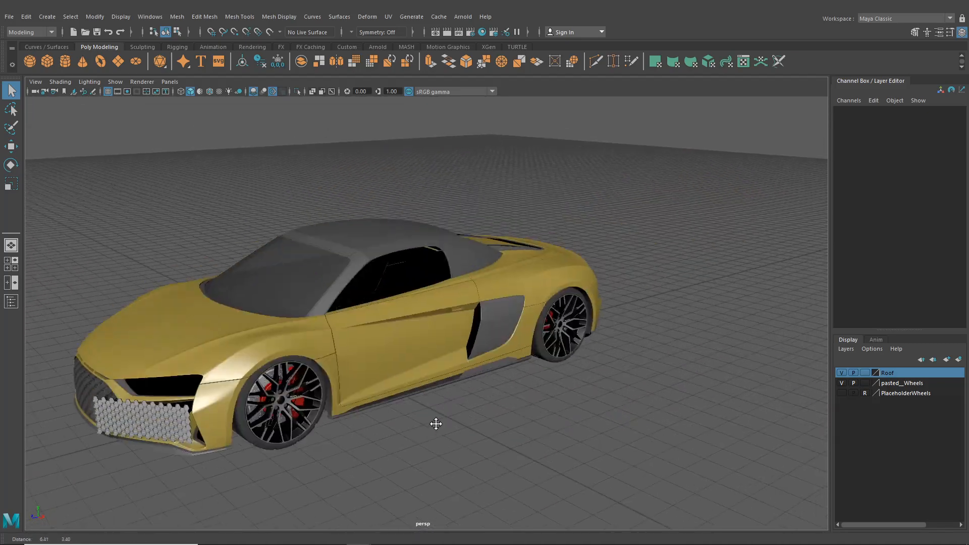
scroll(538, 319, "up", 5)
scroll(459, 387, "down", 4)
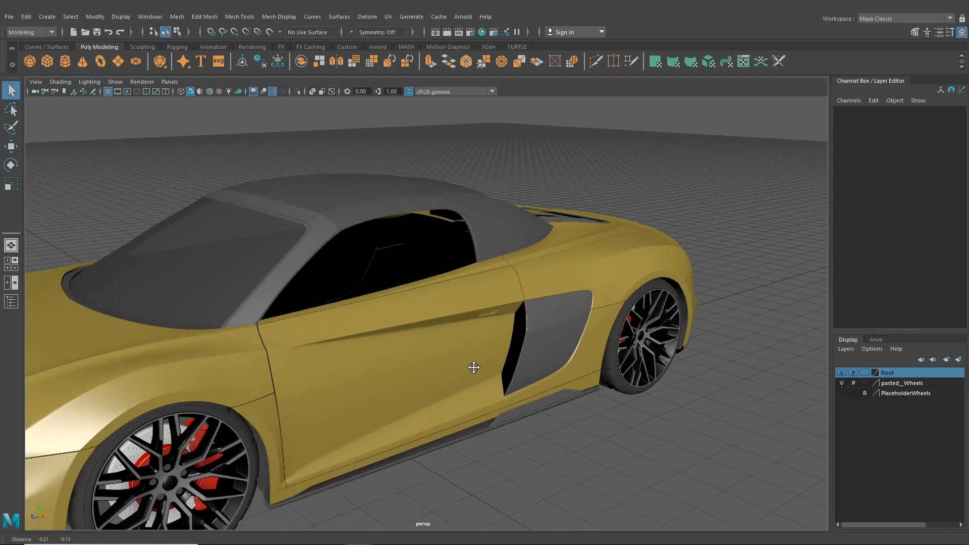
scroll(543, 335, "up", 3)
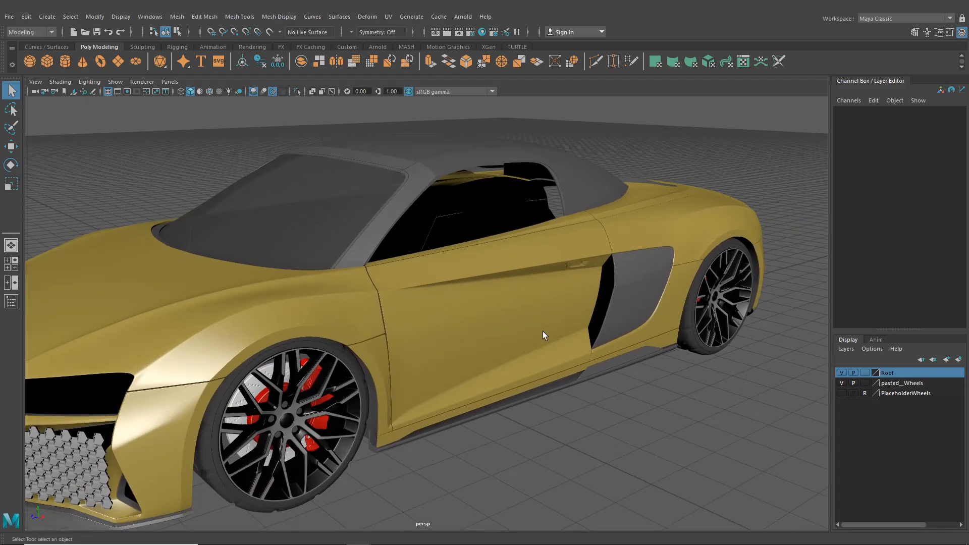
left_click_drag(543, 332, 469, 320, "alt")
middle_click_drag(469, 320, 556, 279, "alt")
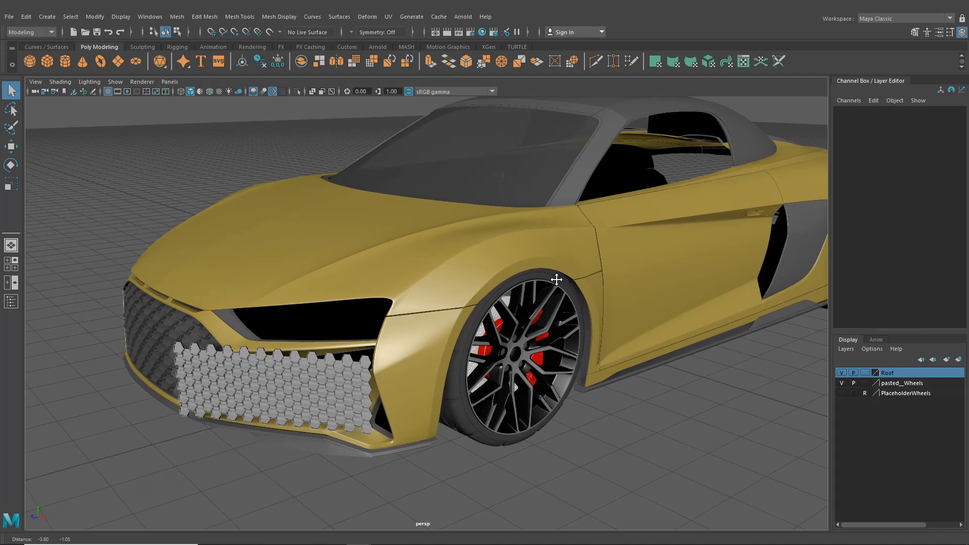
Isolate the front honeycomb mesh together with the upper trim piece and the small lower frame of the bumper intake.
left_click(333, 376)
left_click_drag(332, 384, 410, 335, "alt")
scroll(422, 381, "up", 4)
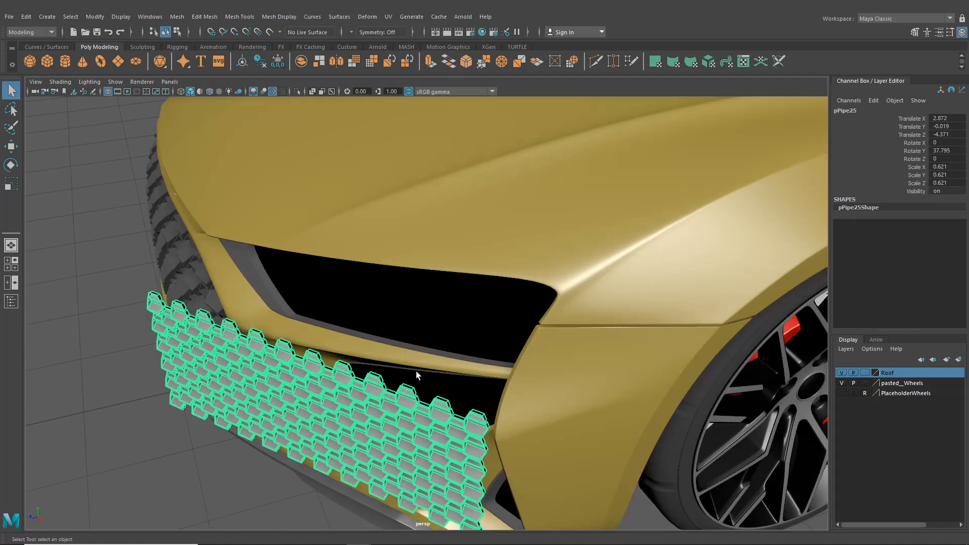
left_click(416, 374)
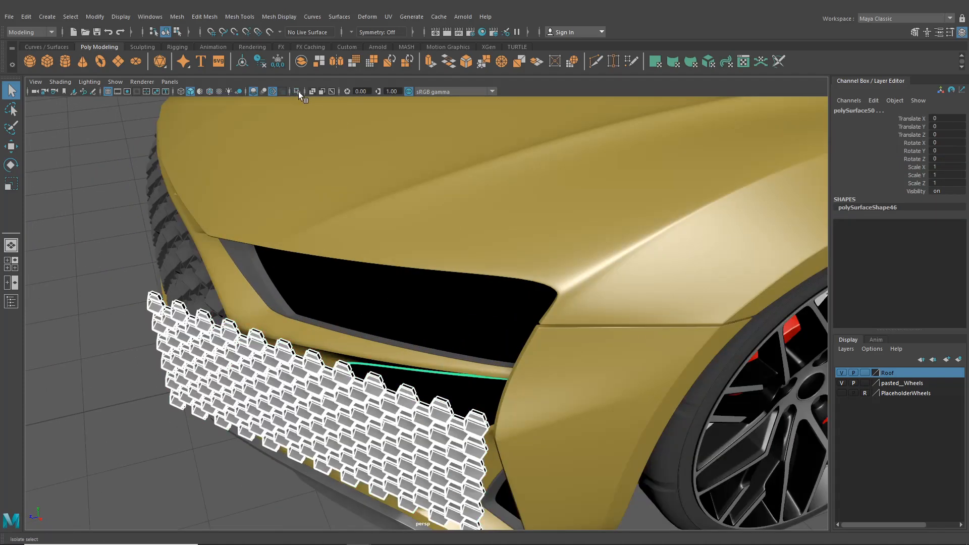
left_click(501, 514)
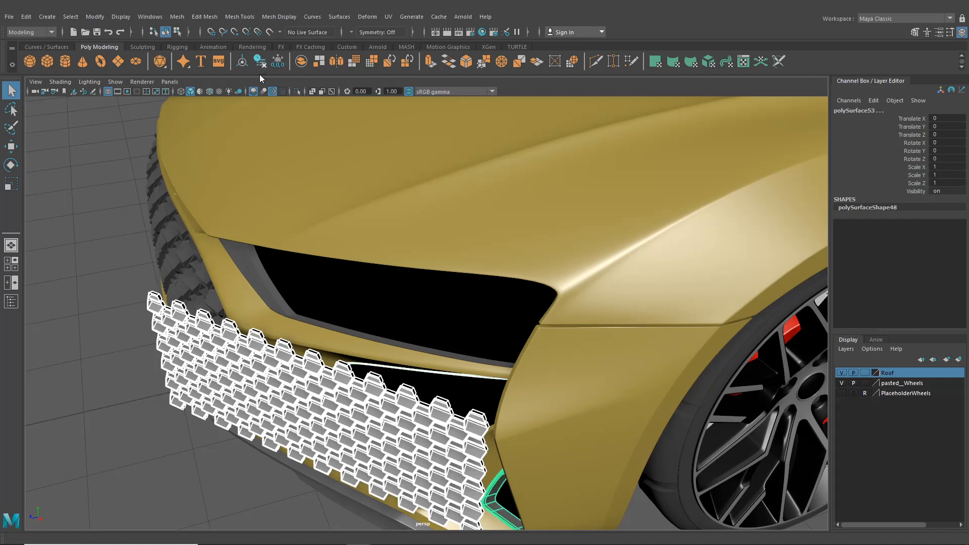
left_click(297, 92)
Duplicate the honeycomb mesh and move the copy away from the original to a Translate X of about 5.12.
scroll(388, 238, "down", 5)
left_click(362, 347)
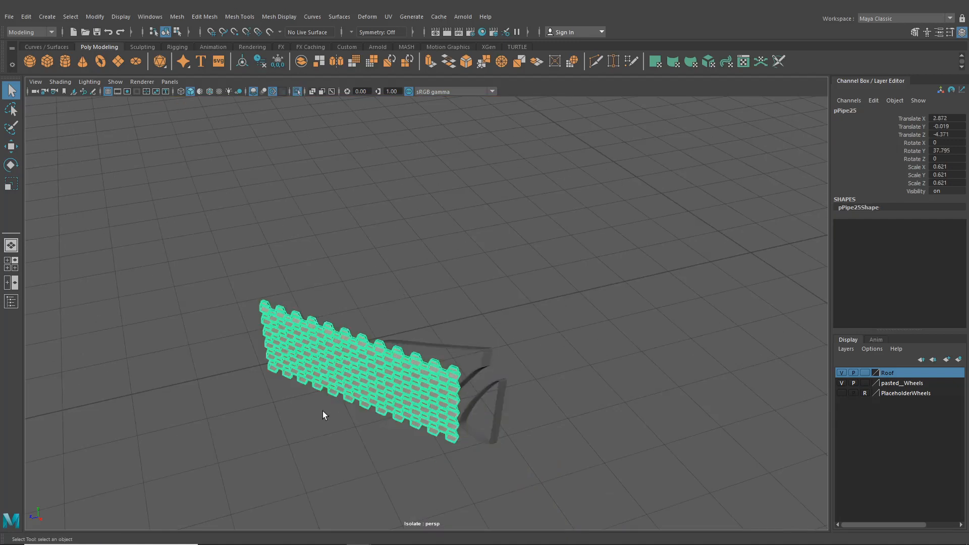
key("w")
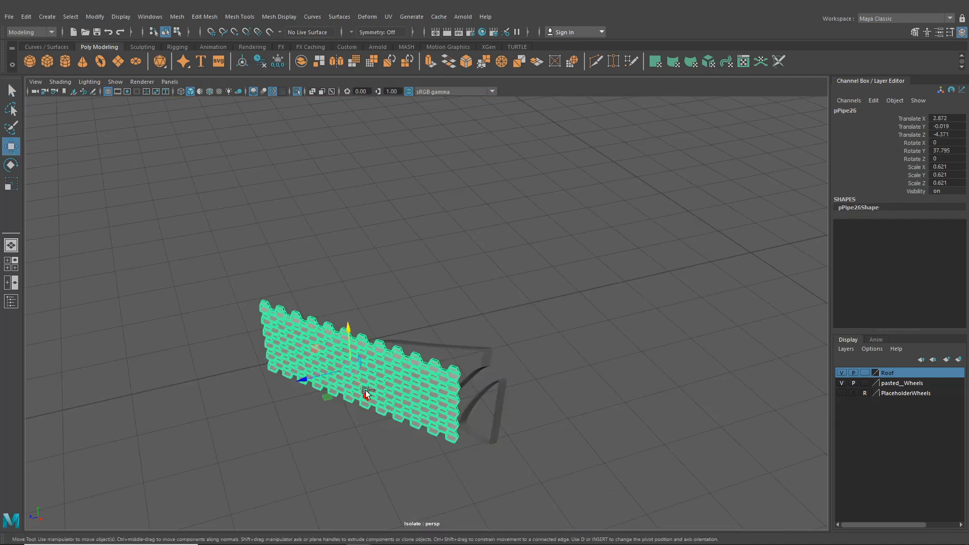
left_click_drag(371, 395, 485, 499)
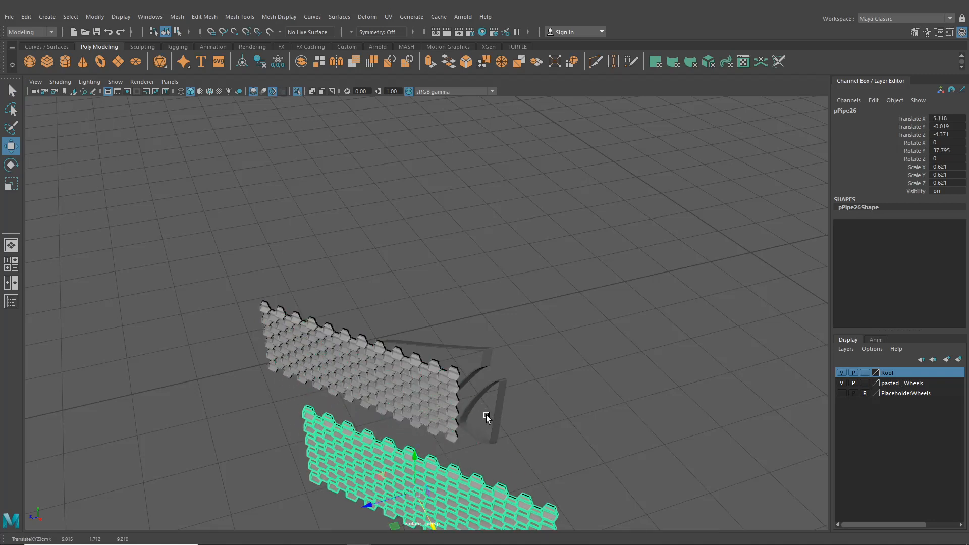
Move the original honeycomb mesh to Translate Z -4.817 and rotate it to Rotate Y 36.235 to align with the intake frame.
left_click_drag(486, 415, 511, 467, "alt")
scroll(510, 467, "down", 5)
middle_click_drag(511, 467, 548, 334, "alt")
scroll(451, 298, "up", 7)
left_click(389, 390)
left_click_drag(299, 378, 367, 368)
left_click(10, 165)
scroll(373, 363, "up", 3)
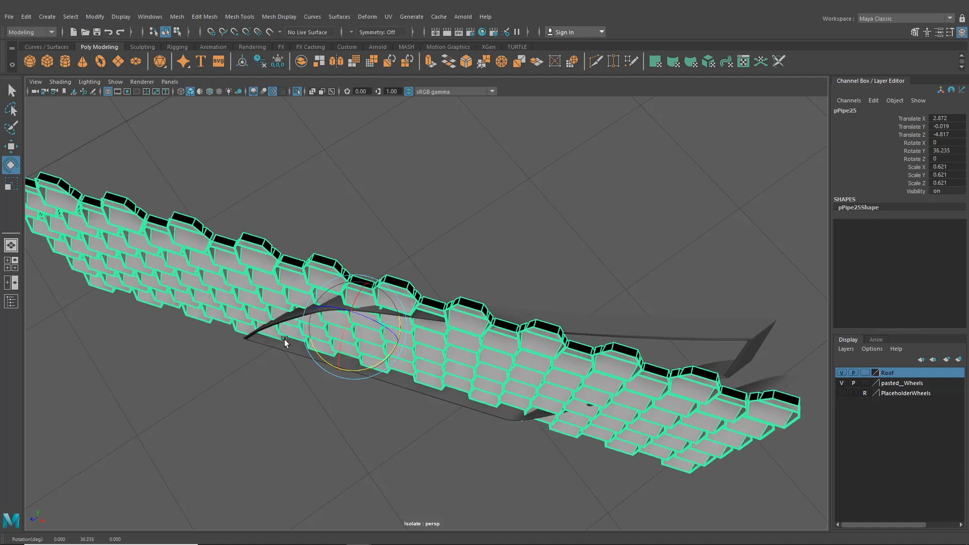
Reposition the honeycomb mesh in the intake frame at Translate X 3.075 and Translate Z -4.946.
key("w")
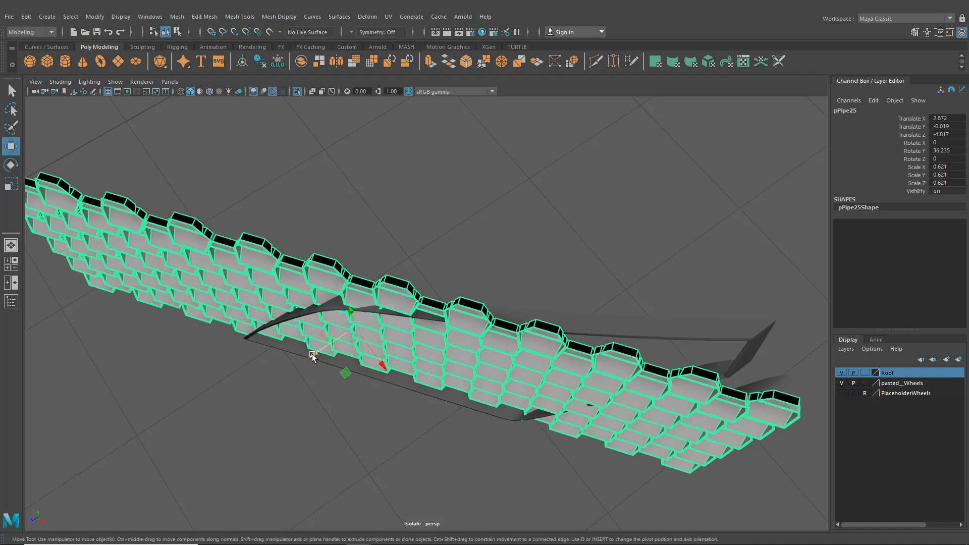
left_click_drag(312, 353, 357, 417)
left_click_drag(363, 458, 393, 438)
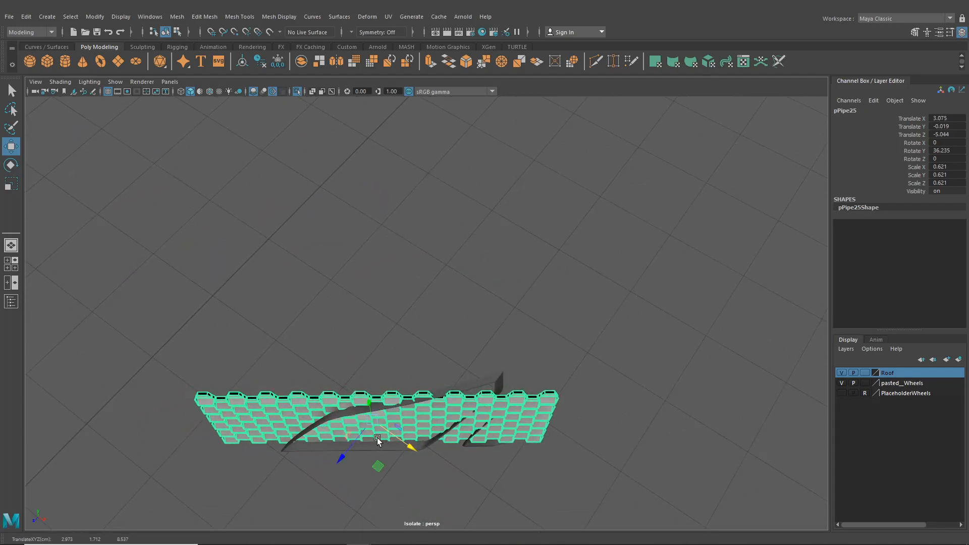
middle_click_drag(324, 447, 344, 397, "alt")
scroll(343, 398, "up", 5)
left_click_drag(337, 460, 318, 471)
Examine how the honeycomb mesh sits against the intake frame from different angles.
scroll(356, 451, "down", 3)
left_click_drag(368, 445, 417, 422, "alt")
left_click(500, 402)
left_click_drag(500, 402, 438, 382, "alt")
middle_click_drag(438, 381, 454, 419, "alt")
scroll(453, 419, "up", 5)
left_click_drag(453, 419, 480, 449, "alt")
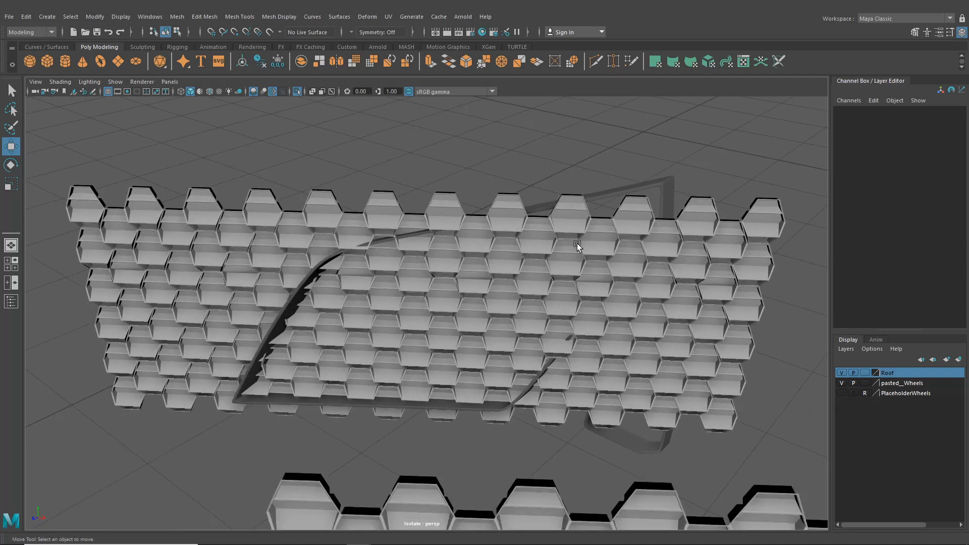
scroll(577, 244, "down", 5)
mouse_move(551, 284)
left_mouse_down("alt")
mouse_move(488, 311)
mouse_move(556, 299)
left_mouse_up("alt")
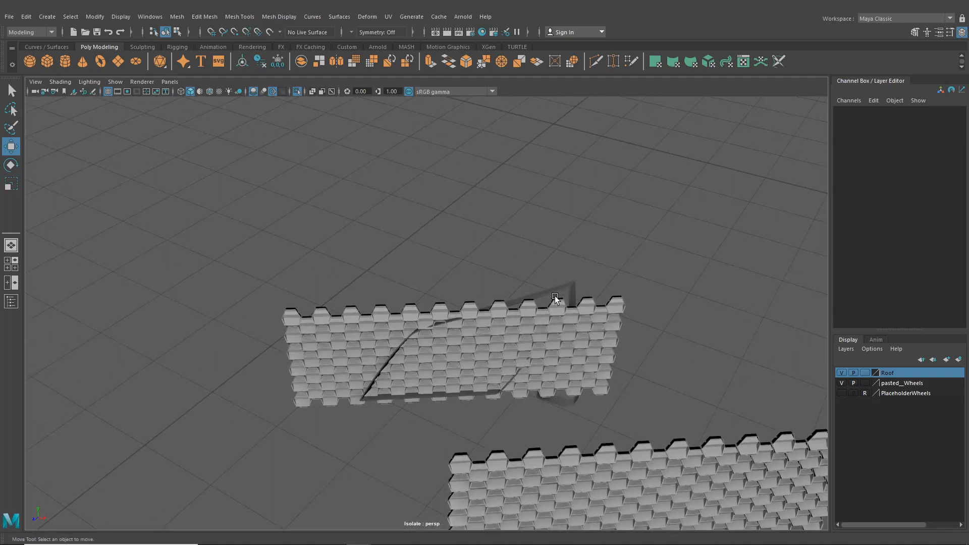
Add a lattice deformer to the original honeycomb mesh with 8 S divisions and 4 T divisions.
left_click(355, 313)
left_click(328, 16)
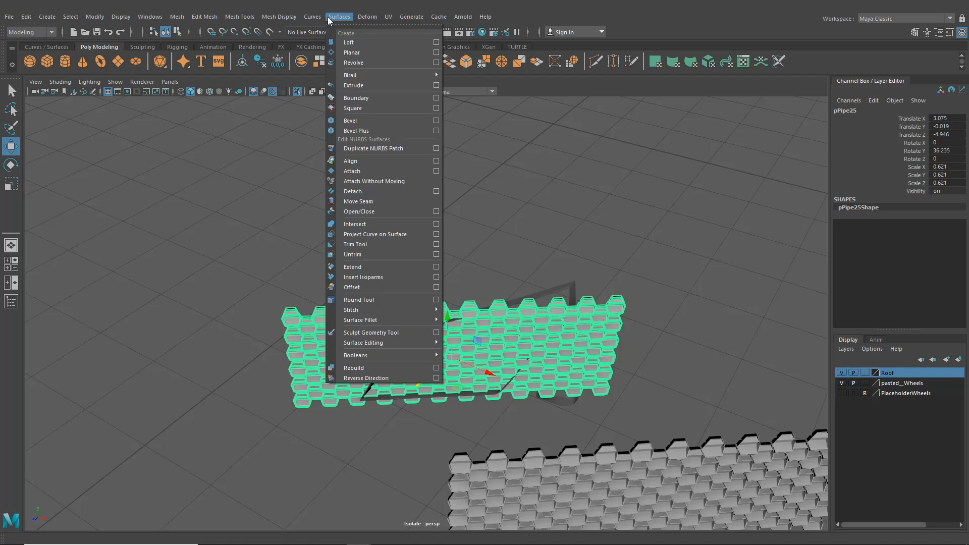
mouse_move(360, 17)
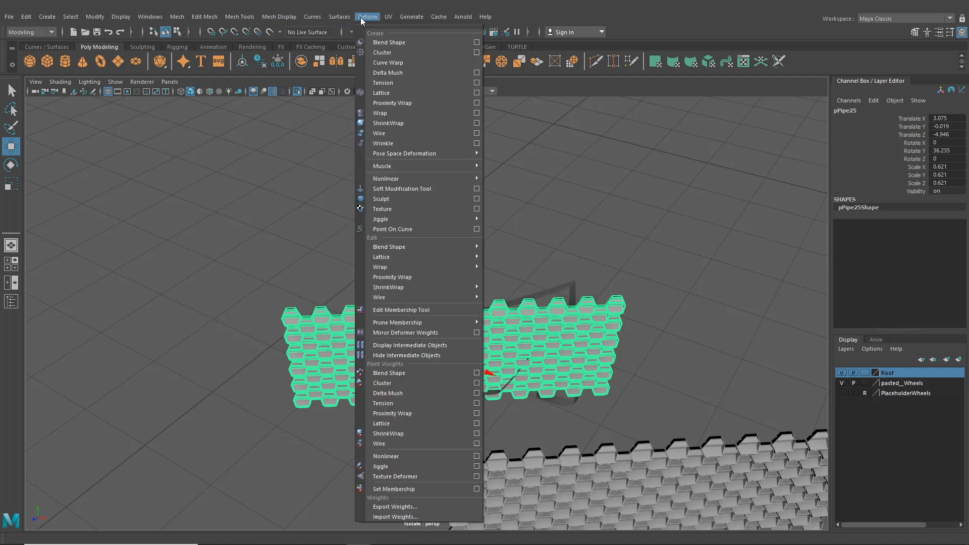
left_click(398, 93)
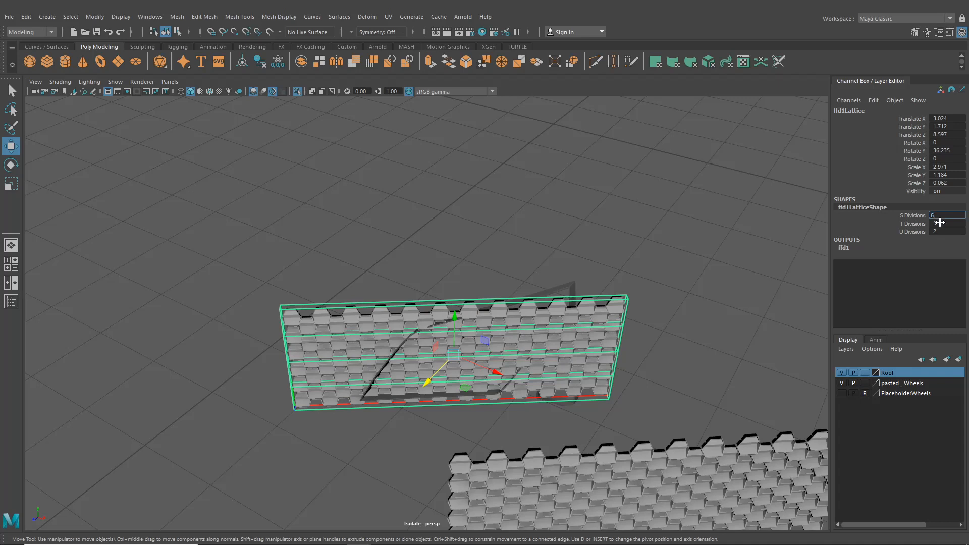
left_click(939, 222)
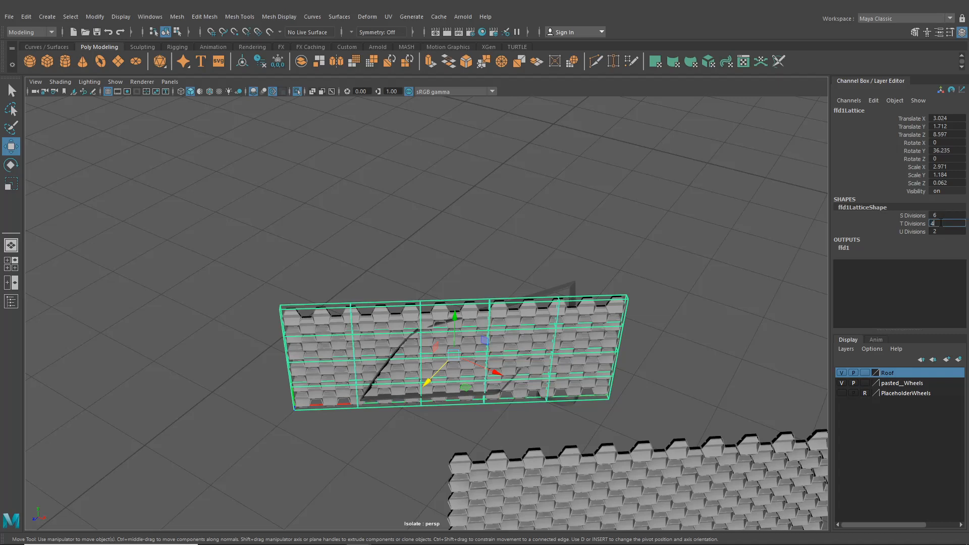
type("4")
key("Return")
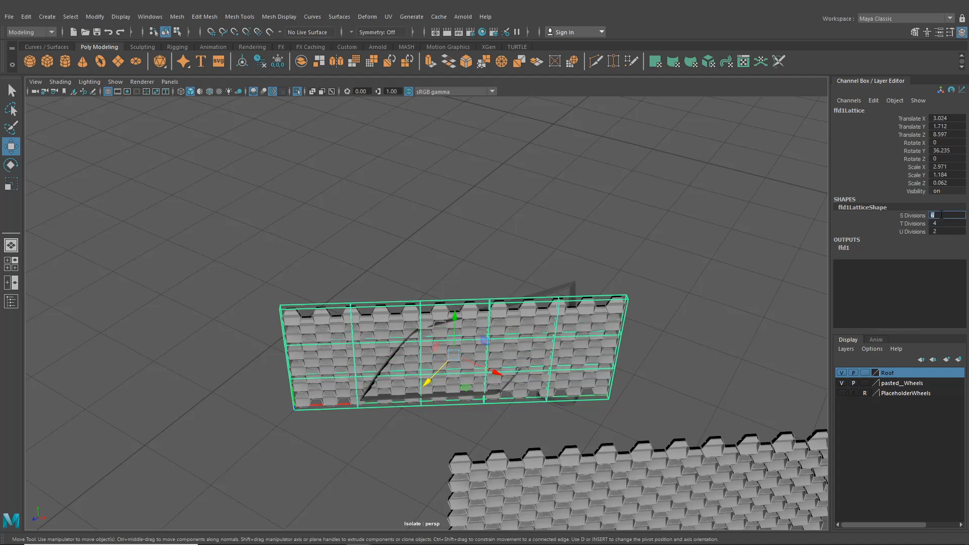
key("Return")
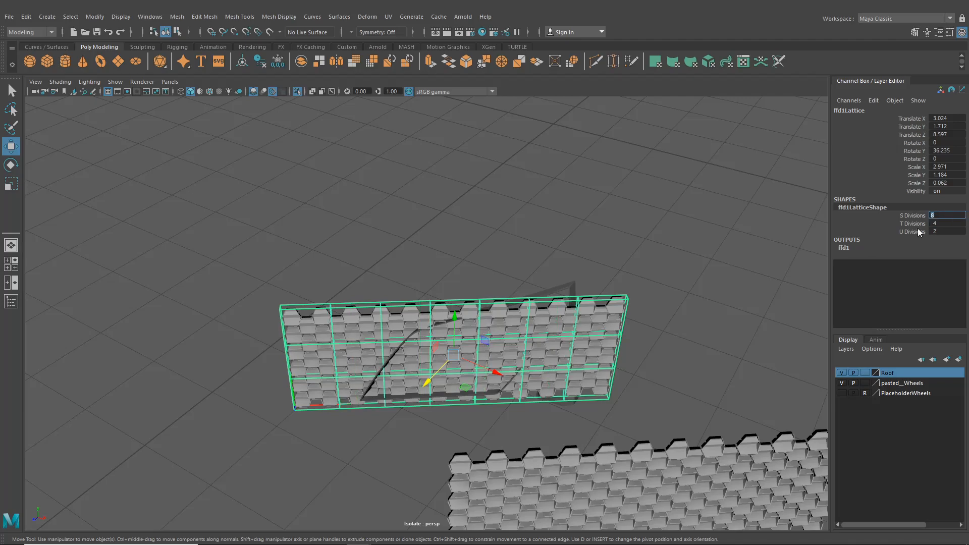
Switch the lattice to point editing and shift the third-column points just below the top row in depth toward the frame.
left_click_drag(581, 280, 601, 287, "alt")
middle_click_drag(601, 287, 623, 292, "alt")
scroll(616, 308, "up", 5)
left_click_drag(617, 310, 492, 333, "alt")
scroll(621, 310, "up", 4)
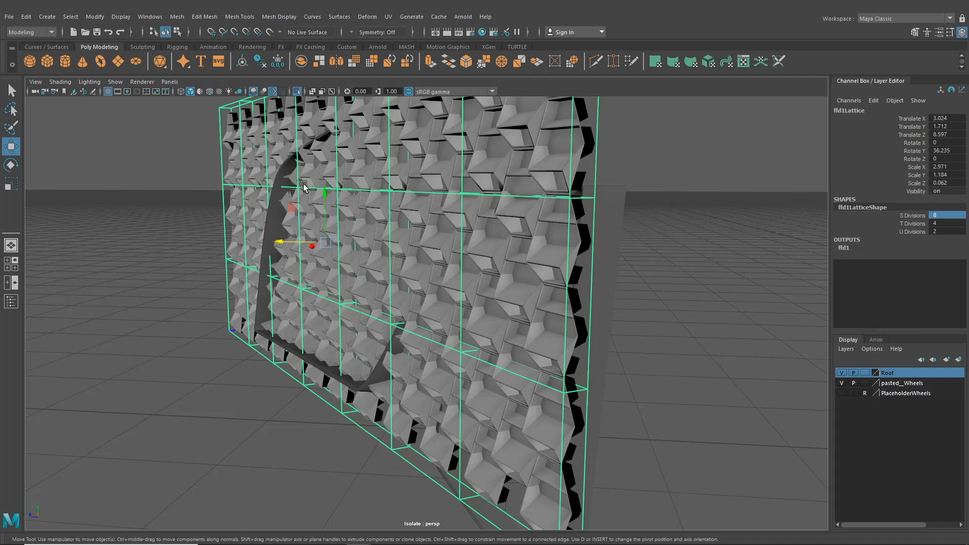
right_click_drag(593, 265, 583, 241)
right_click_drag(497, 239, 588, 285, "alt")
left_click_drag(457, 284, 552, 290, "alt")
left_click_drag(658, 254, 686, 283)
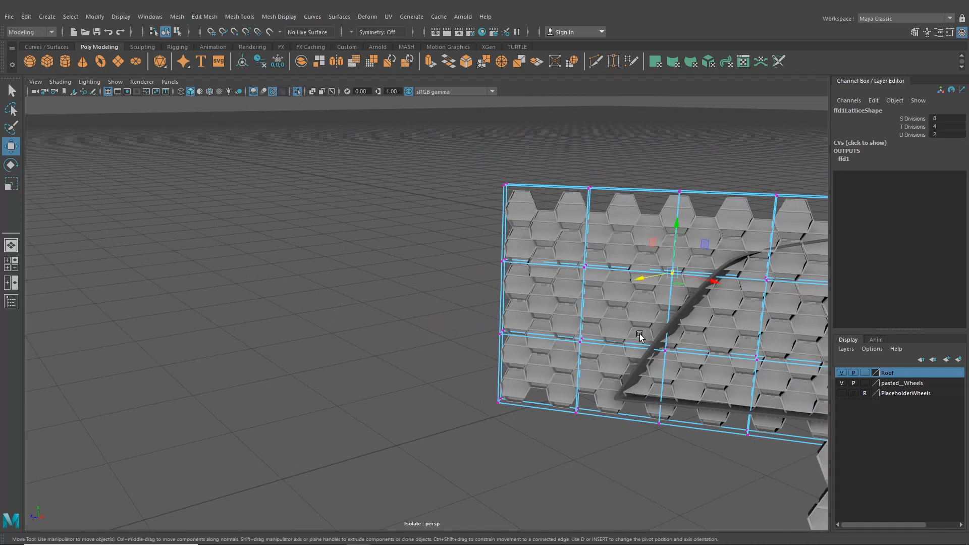
left_click_drag(640, 334, 584, 346, "alt")
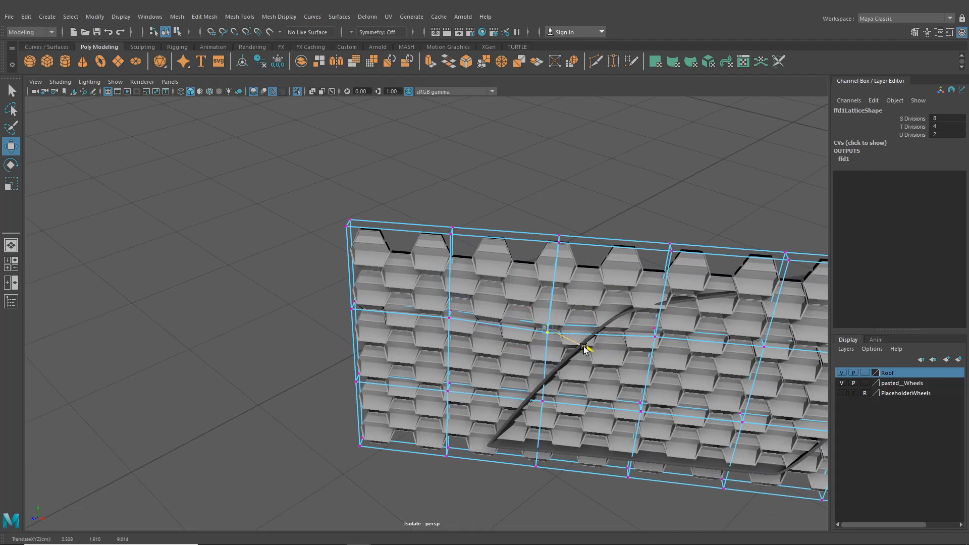
left_click_drag(523, 347, 392, 293)
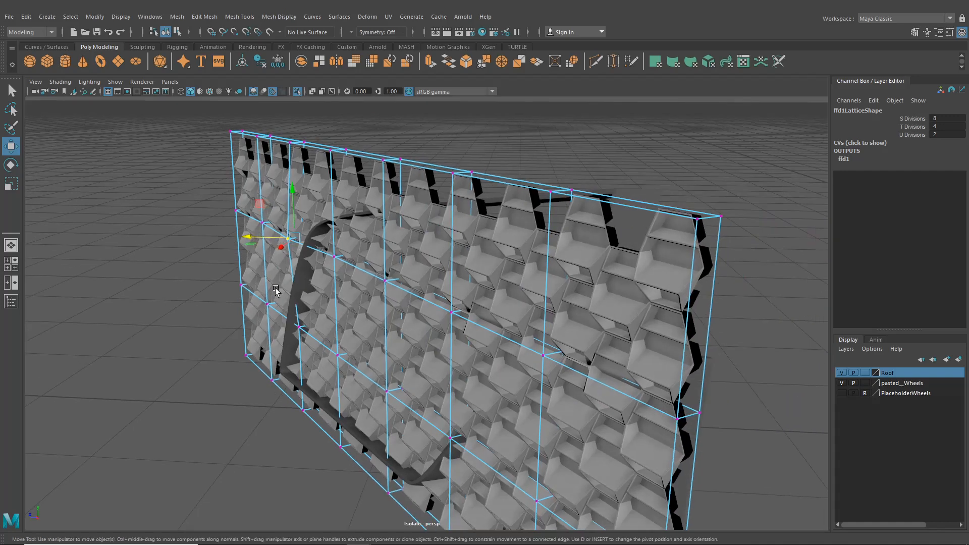
Adjust the second-row lattice points of the third column sideways along the mesh to follow the frame's curve.
left_click_drag(296, 334, 427, 360, "alt")
left_click_drag(394, 232, 427, 269)
left_click_drag(363, 260, 498, 317)
left_click_drag(548, 289, 604, 249, "alt")
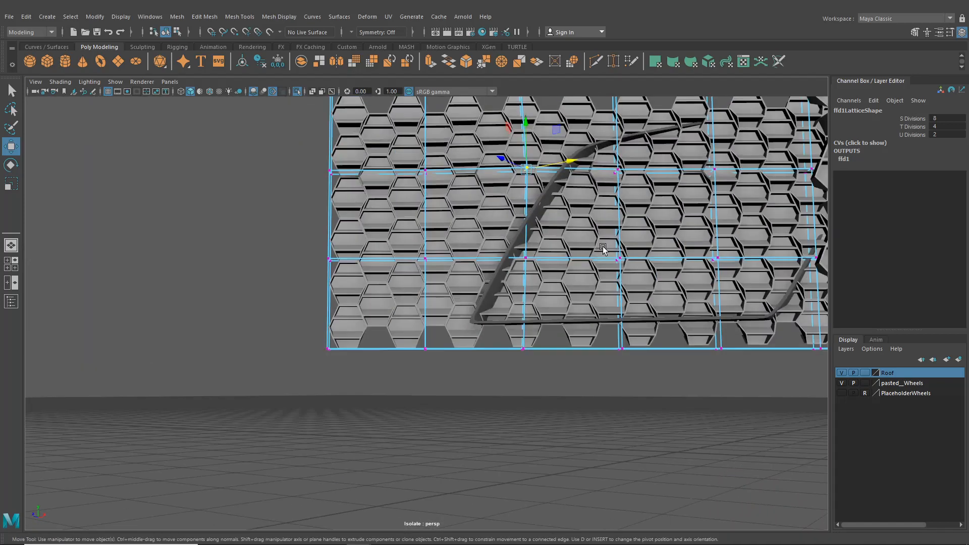
Select the top-row lattice points of the fourth column and move them in depth toward the curved frame edge.
middle_click_drag(603, 247, 474, 370, "alt")
scroll(473, 369, "up", 3)
left_click_drag(473, 369, 488, 347, "alt")
left_click_drag(459, 154, 516, 211)
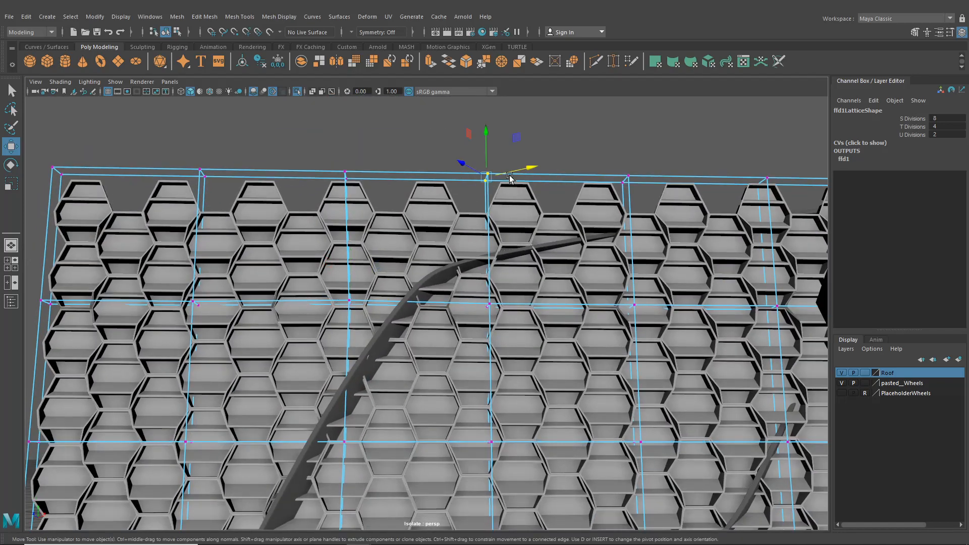
mouse_move(463, 163)
left_mouse_down()
mouse_move(520, 175)
mouse_move(461, 168)
left_mouse_up()
Shift the second-row lattice points of the fourth column sideways and in depth to follow the frame's curve.
left_click_drag(528, 177, 538, 242)
left_click_drag(480, 222, 514, 221)
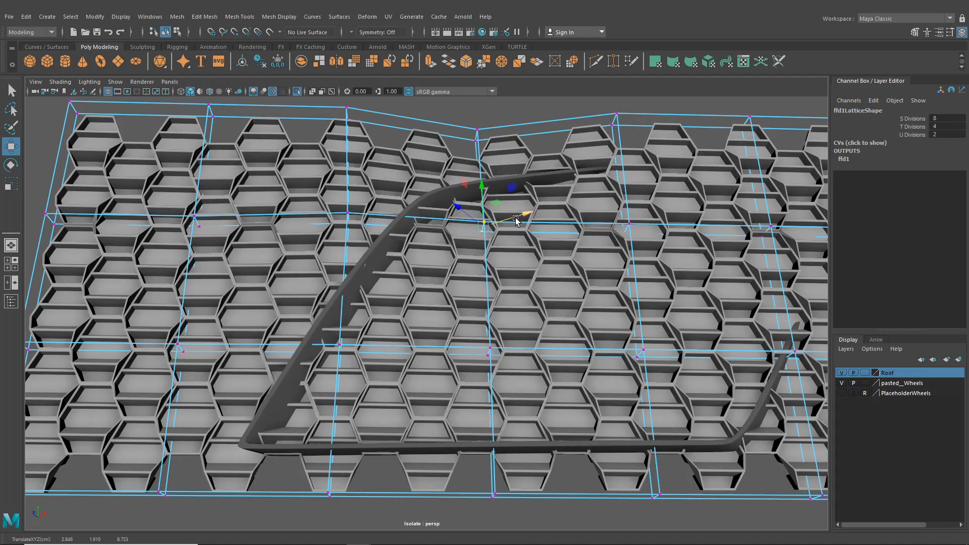
left_click_drag(457, 208, 513, 223)
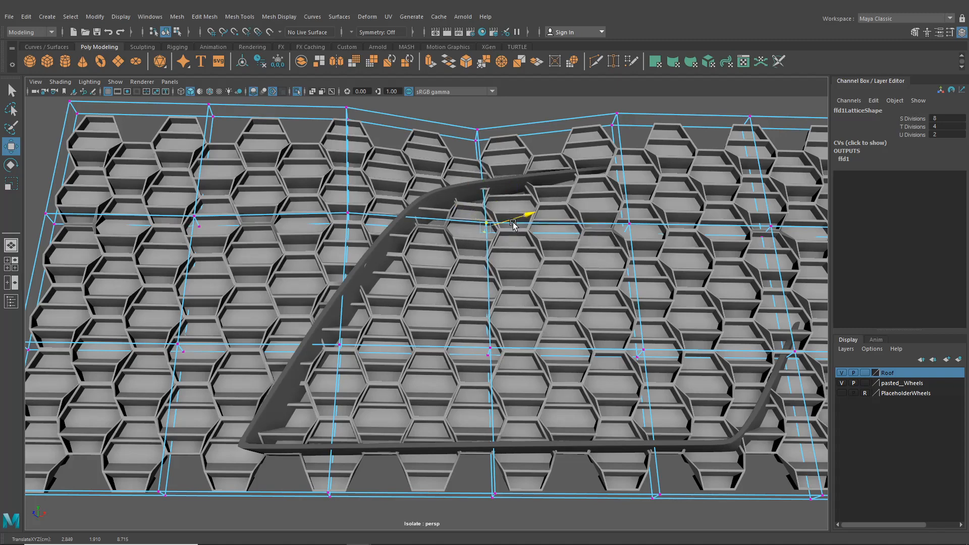
Select the top-row lattice points of the fifth and sixth columns together and move them in depth and sideways toward the frame's upper edge.
left_click_drag(578, 98, 639, 145)
middle_click_drag(700, 140, 520, 195, "alt")
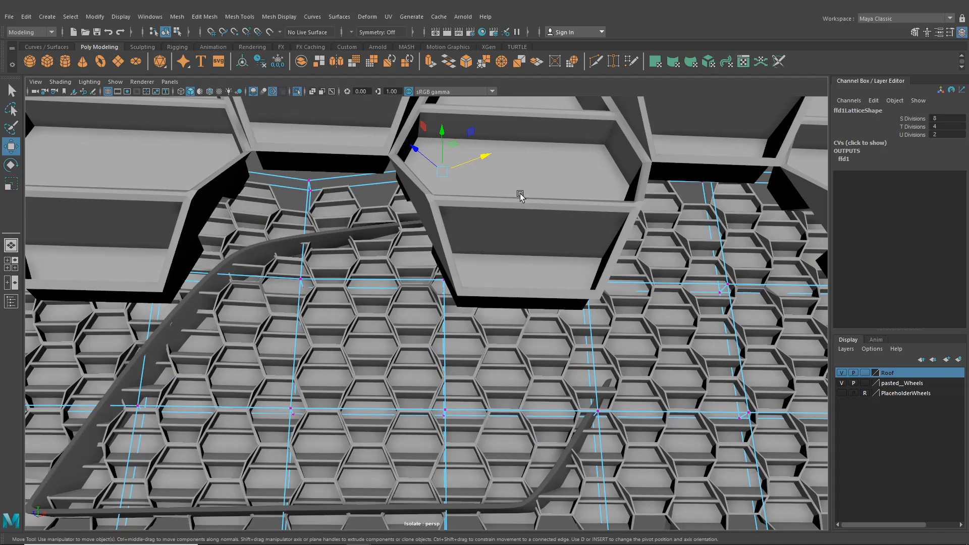
middle_click_drag(593, 214, 543, 287, "alt")
right_click_drag(544, 286, 581, 238, "alt")
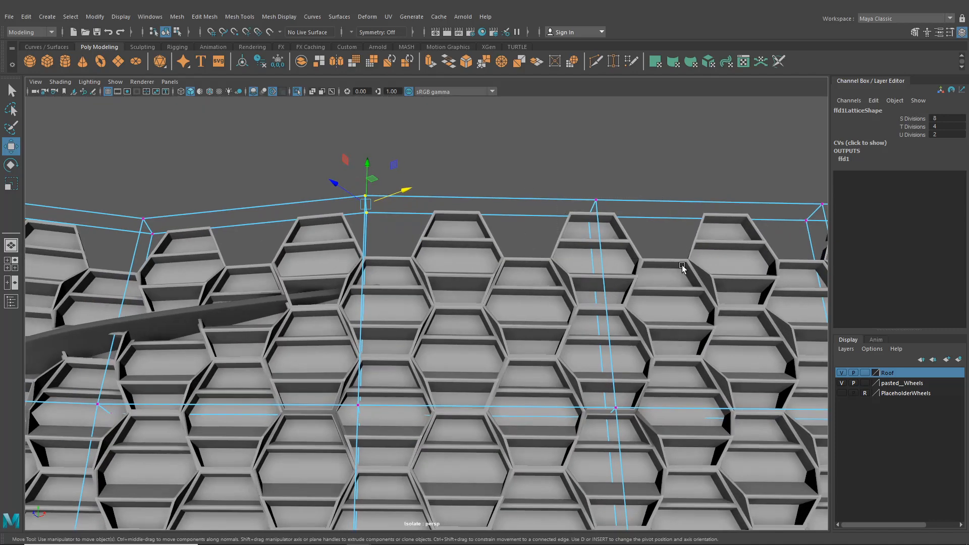
left_click(596, 199, "shift")
left_click_drag(463, 191, 474, 218)
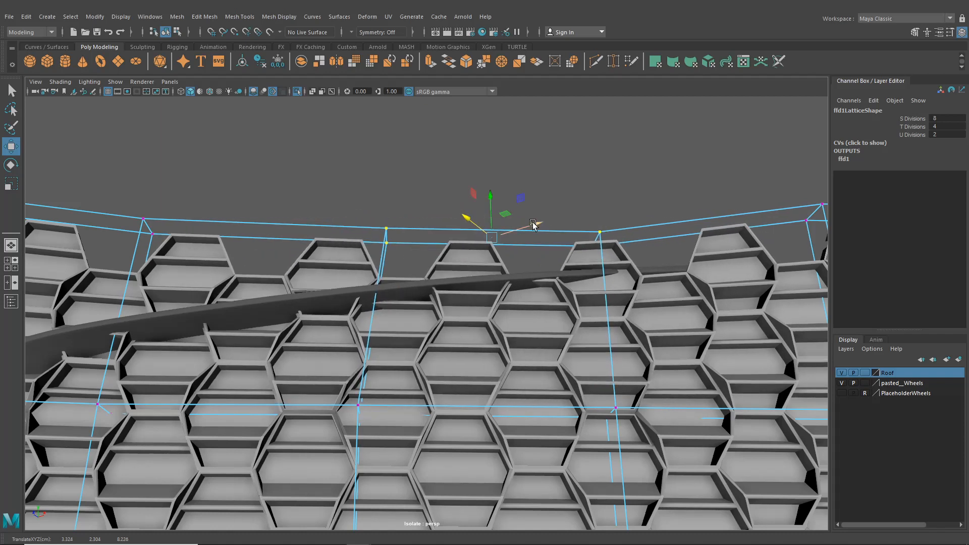
left_click_drag(533, 223, 525, 224)
left_click_drag(463, 223, 465, 225)
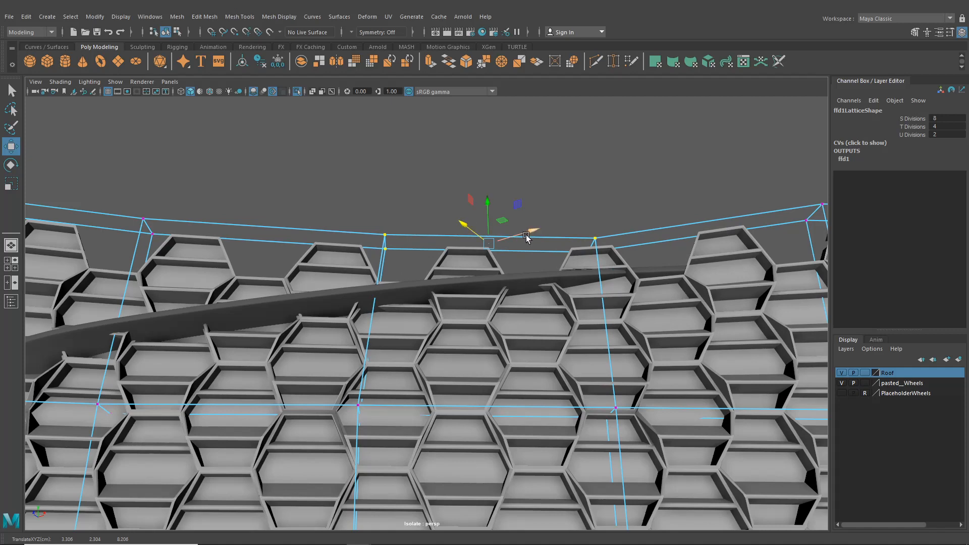
left_click_drag(525, 231, 525, 237)
Fine-tune the top-row lattice points of the sixth column alone against the frame's upper edge.
middle_click_drag(669, 243, 467, 274, "alt")
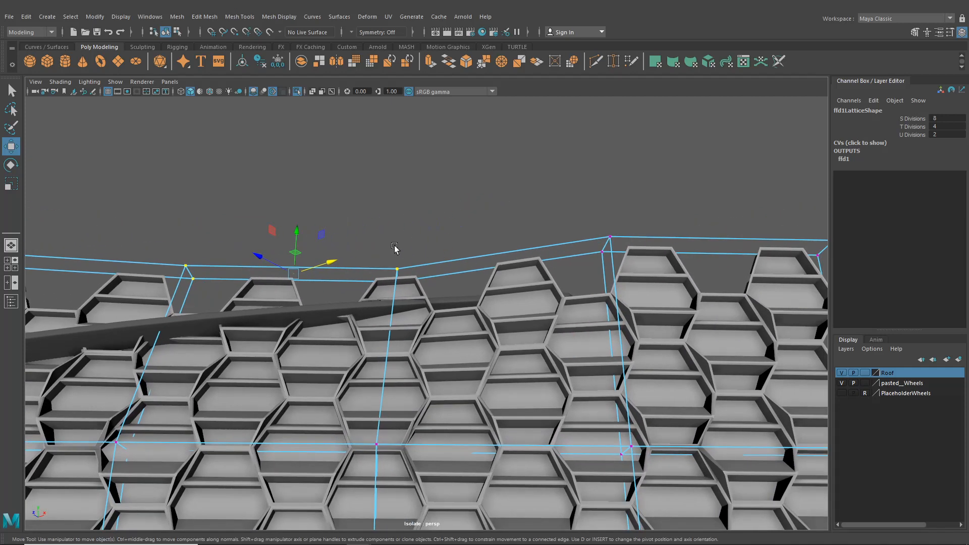
mouse_move(374, 246)
left_mouse_down()
mouse_move(435, 324)
mouse_move(374, 261)
left_mouse_up()
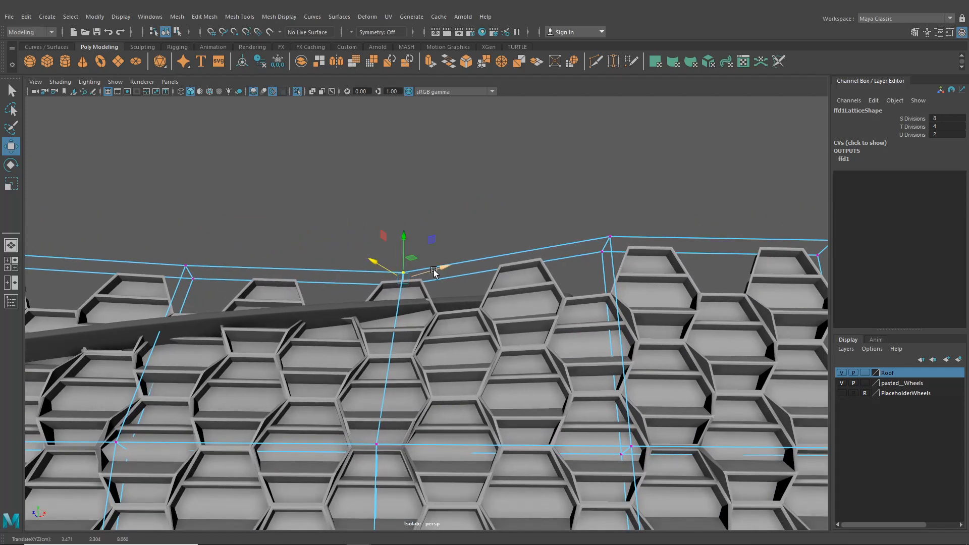
left_click_drag(438, 263, 382, 278)
Reposition the second-row lattice points of the sixth column so the mesh sits inside the frame.
scroll(444, 304, "down", 6)
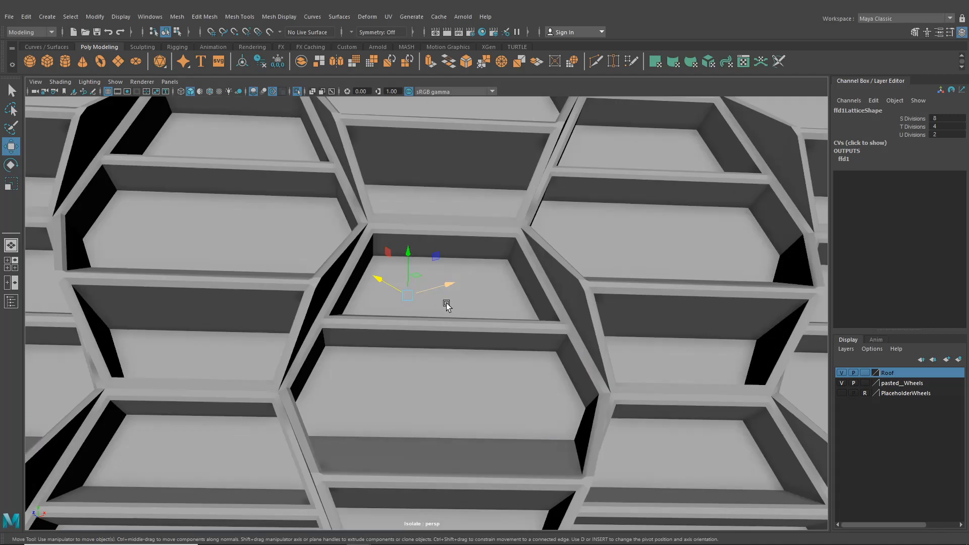
left_click_drag(446, 306, 454, 331, "alt")
scroll(496, 360, "down", 4)
left_click_drag(495, 360, 492, 400, "alt")
middle_click_drag(493, 400, 489, 324, "alt")
scroll(486, 325, "up", 4)
left_click_drag(411, 367, 497, 377, "alt")
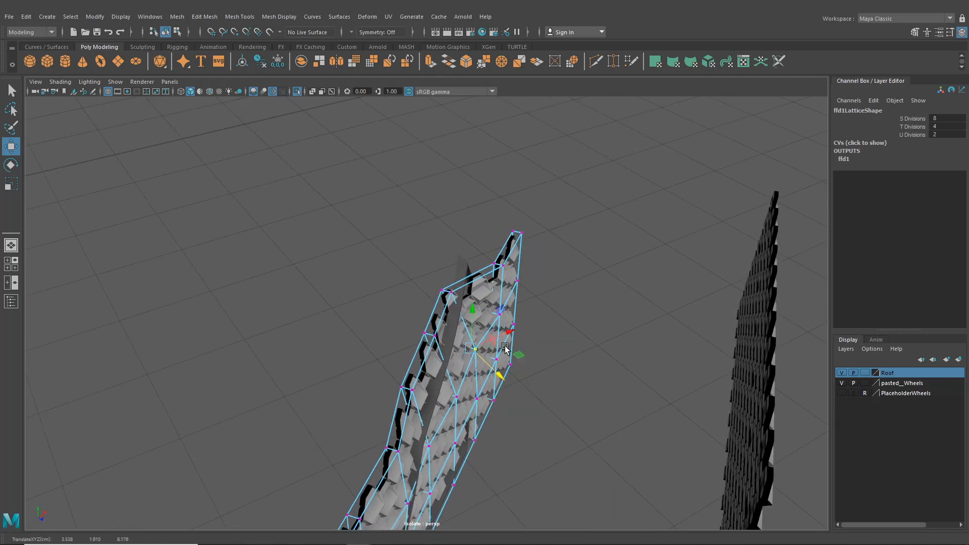
left_click_drag(507, 342, 408, 332)
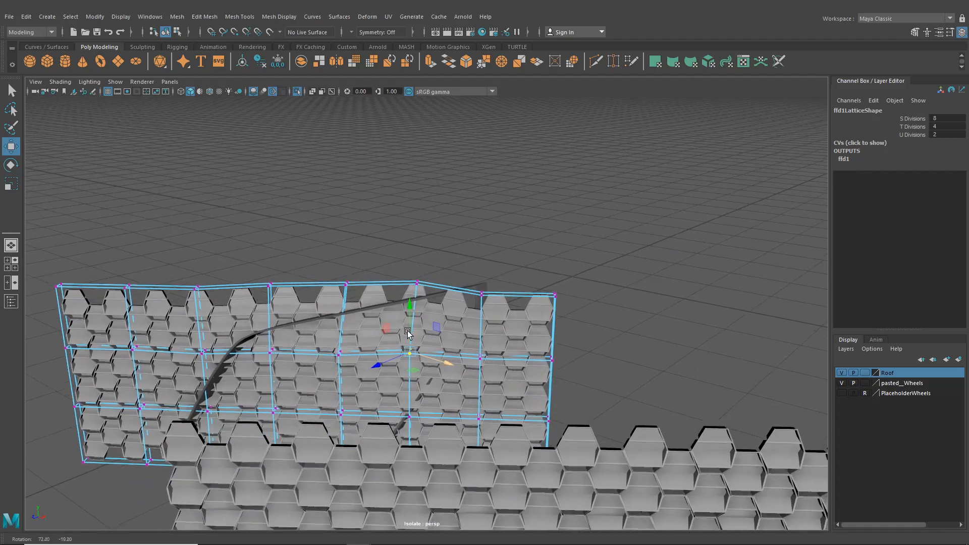
Move the second-row lattice points of the fifth column in depth to line the mesh up with the frame.
middle_click_drag(408, 332, 473, 327, "alt")
scroll(474, 327, "up", 3)
left_click(362, 344)
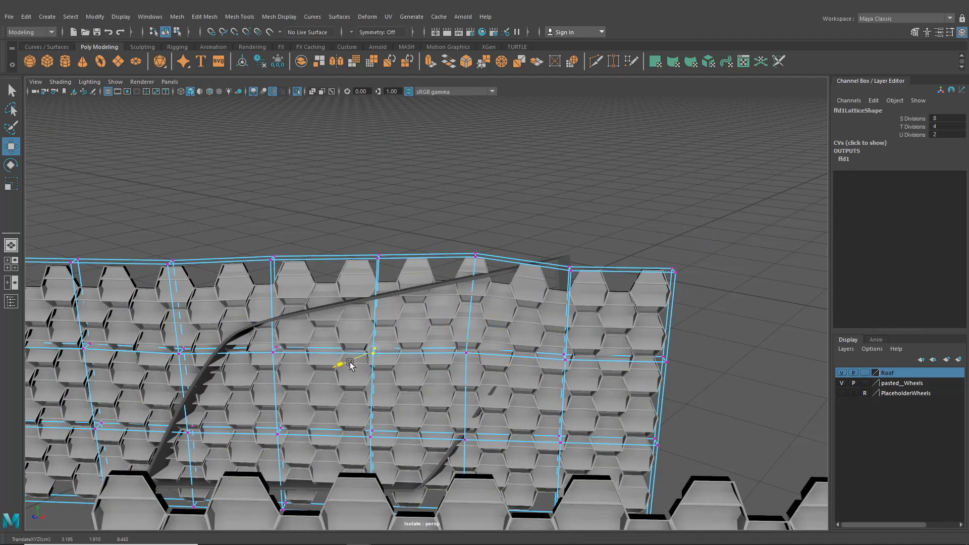
left_click_drag(341, 364, 439, 407, "alt")
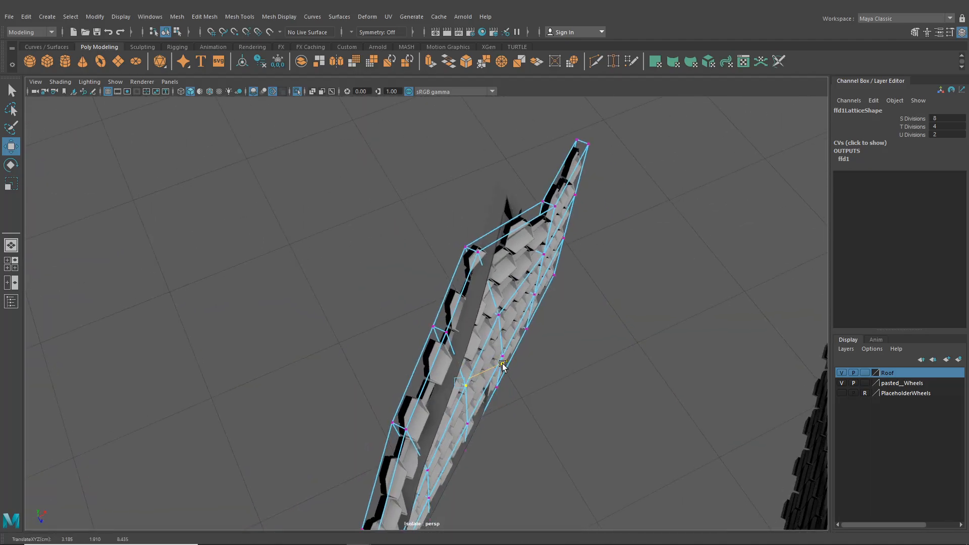
left_click_drag(502, 368, 519, 350, "alt")
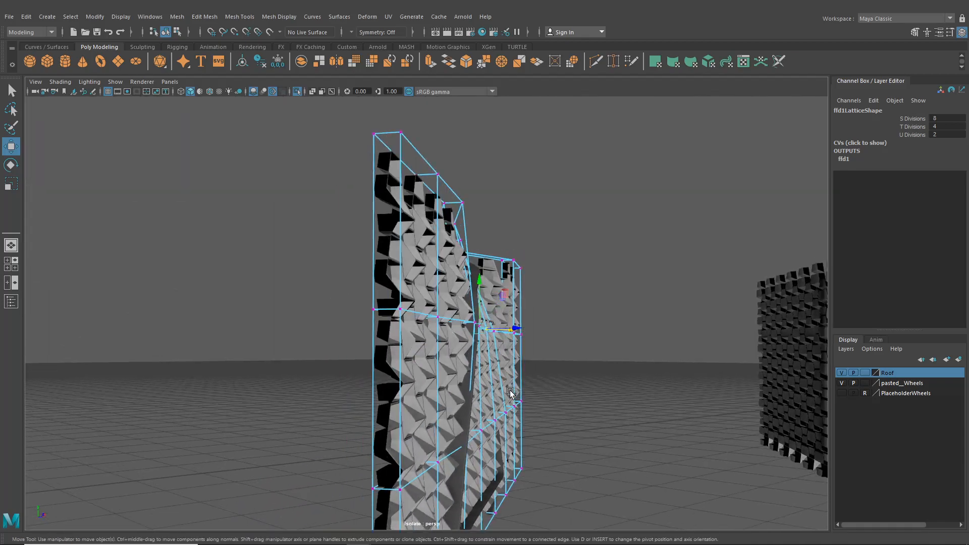
Adjust the top-row lattice points of the seventh, sixth, fifth and fourth columns to follow the frame's upper edge.
left_click_drag(458, 266, 510, 296, "alt")
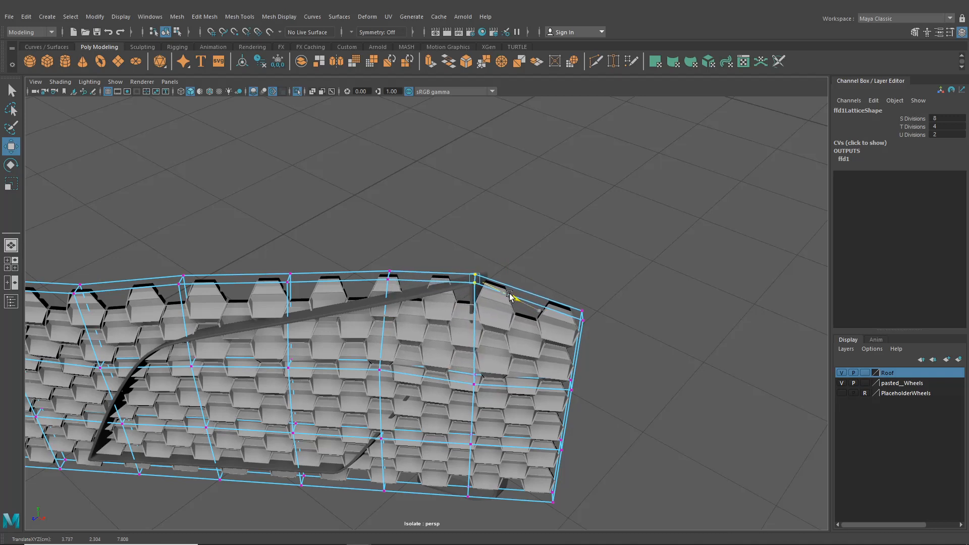
left_click_drag(372, 265, 357, 298)
left_click_drag(253, 255, 318, 305, "alt")
left_click_drag(247, 309, 247, 311)
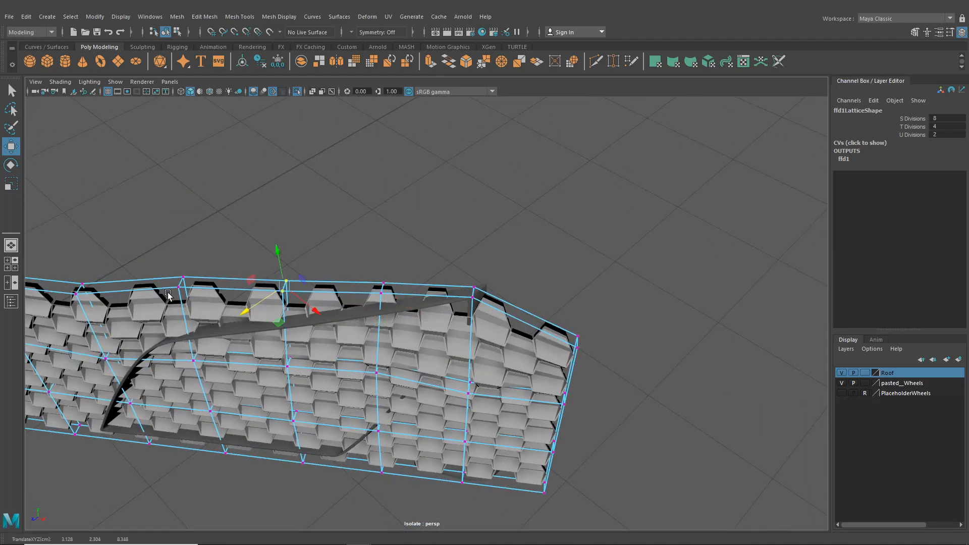
left_click(207, 304)
key("ctrl+z")
left_click_drag(165, 264, 145, 304)
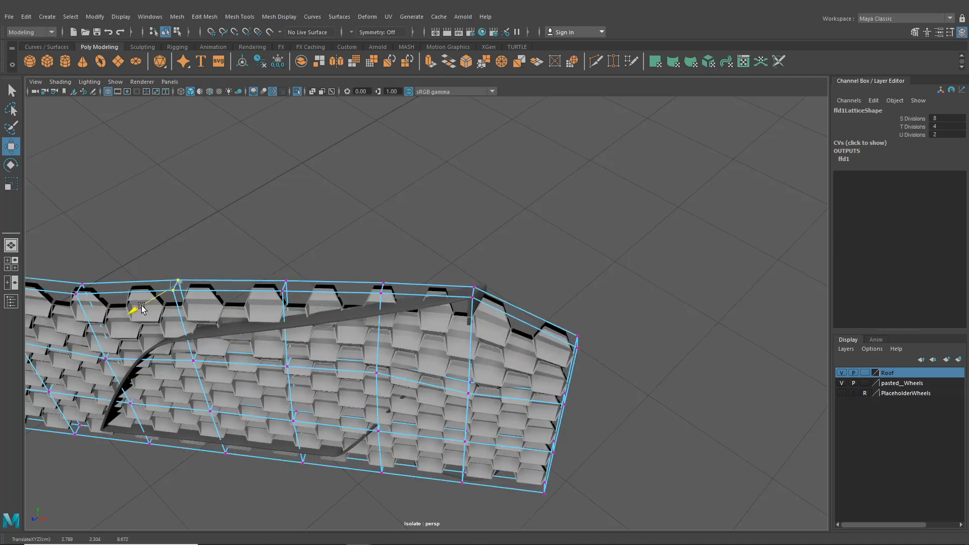
Shift the second-row and third-row lattice points of the seventh column to bend the mesh around the frame's outer end.
left_click_drag(144, 307, 375, 323, "alt")
left_click_drag(378, 323, 428, 372)
mouse_move(428, 371)
left_mouse_down("alt")
mouse_move(404, 353)
mouse_move(467, 362)
mouse_move(465, 353)
mouse_move(407, 378)
mouse_move(413, 372)
left_mouse_up("alt")
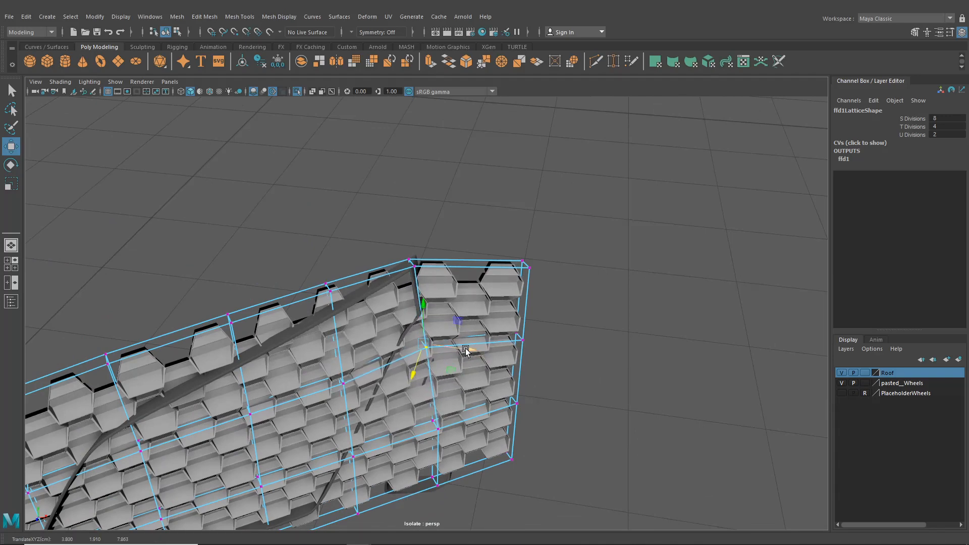
left_click_drag(465, 352, 421, 394, "alt")
left_click_drag(418, 450, 417, 448, "alt")
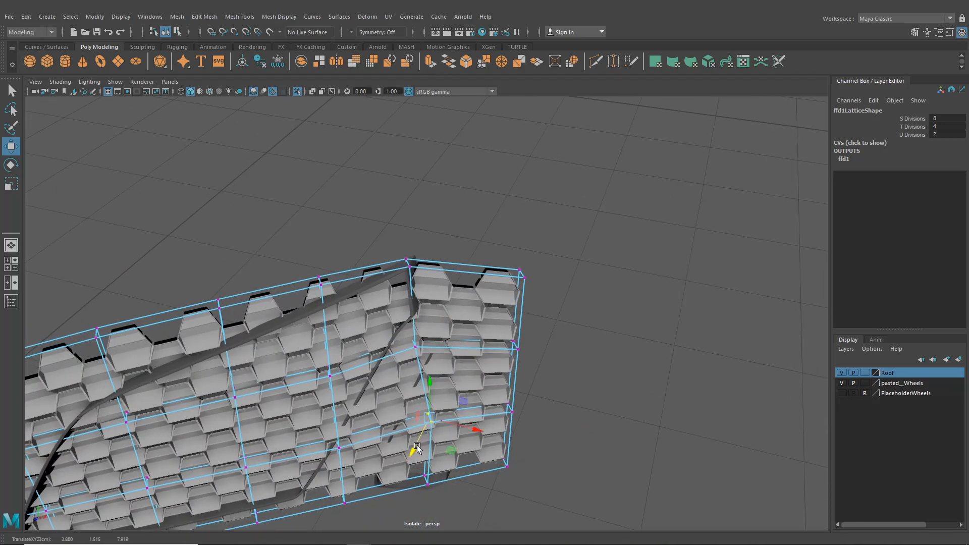
left_click_drag(466, 428, 363, 356)
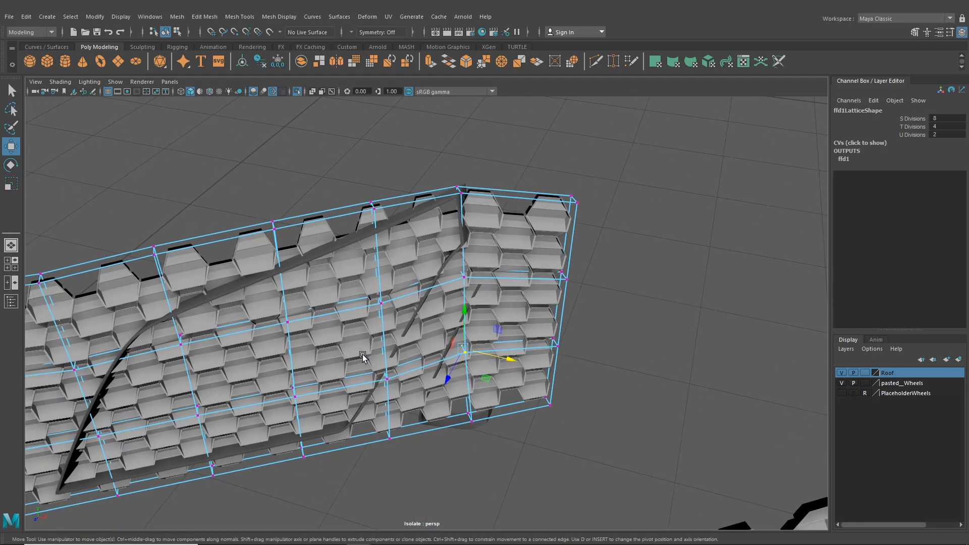
Move the third-row and second-row lattice points of the sixth column to align the mesh with the frame's slanted side.
left_click_drag(375, 392, 456, 370)
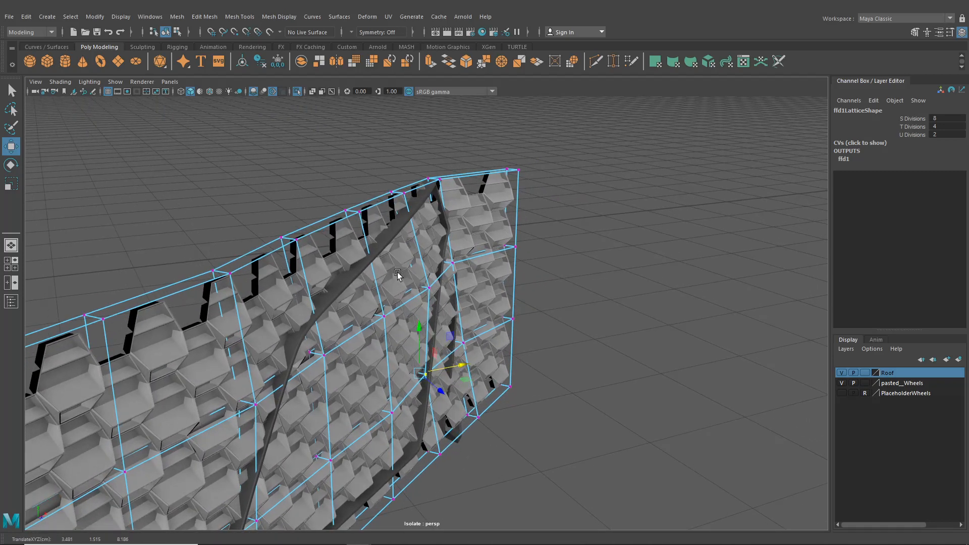
left_click(428, 287)
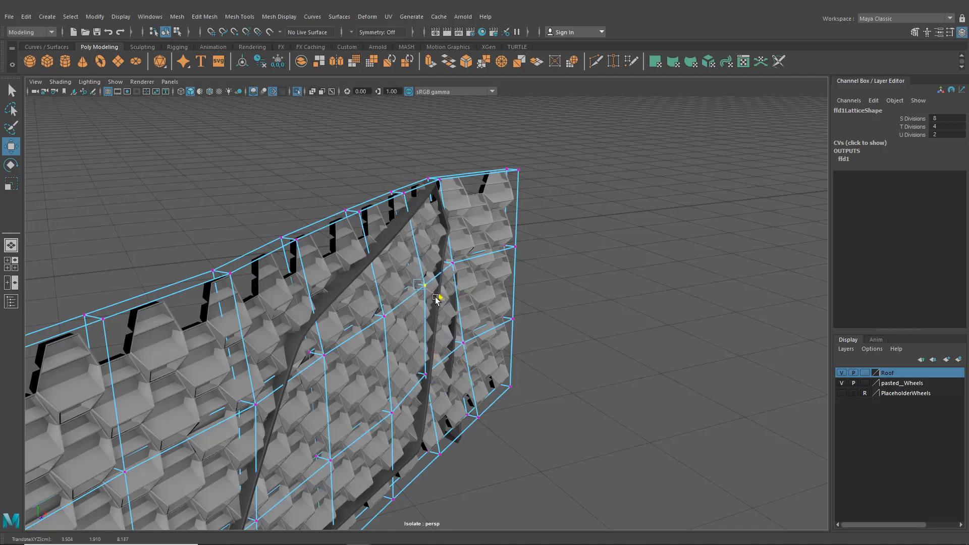
left_click_drag(436, 299, 430, 298)
Nudge the top-row lattice points of the fifth column to refine the fit along the frame's upper edge.
left_click_drag(433, 253, 432, 310, "alt")
scroll(432, 310, "up", 3)
left_click(342, 268)
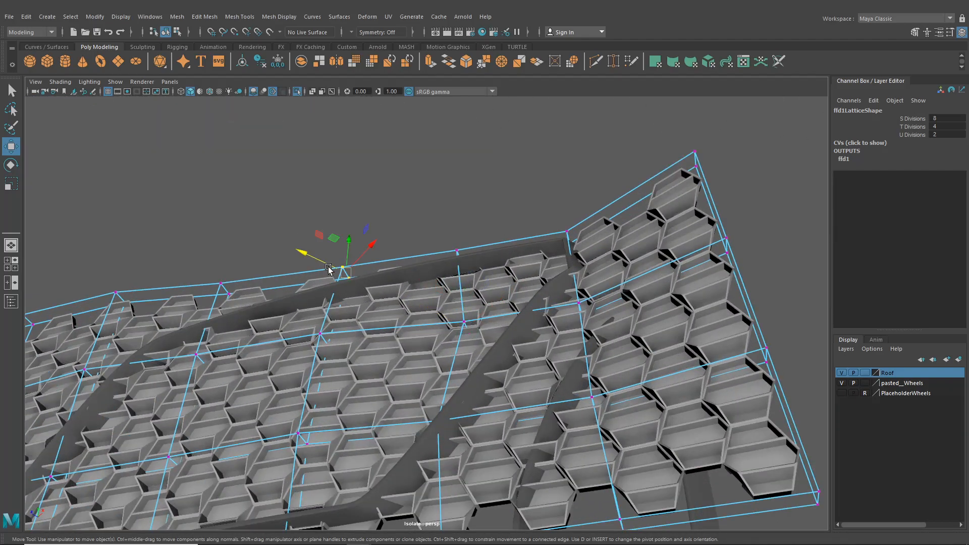
mouse_move(328, 260)
left_mouse_down()
mouse_move(335, 267)
mouse_move(313, 258)
left_mouse_up()
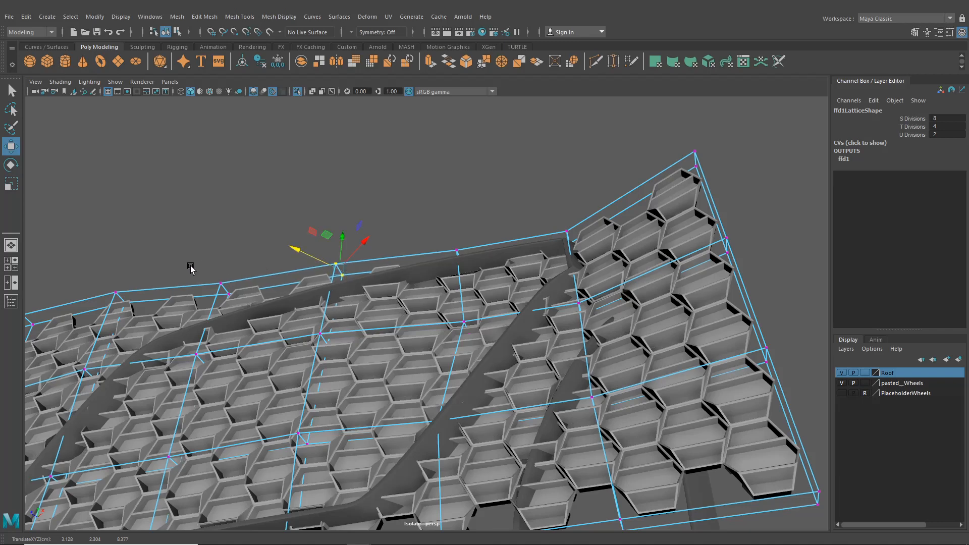
Refine the position of the sixth column's inner lattice points beside the frame's slanted side.
left_click_drag(434, 230, 476, 333)
left_click_drag(475, 333, 474, 298, "alt")
mouse_move(432, 330)
left_mouse_down()
mouse_move(423, 324)
mouse_move(464, 328)
mouse_move(418, 325)
left_mouse_up()
mouse_move(418, 325)
left_mouse_down("alt")
mouse_move(418, 370)
mouse_move(403, 287)
mouse_move(428, 329)
left_mouse_up("alt")
left_click_drag(463, 290, 419, 290)
left_click_drag(447, 261, 454, 316, "alt")
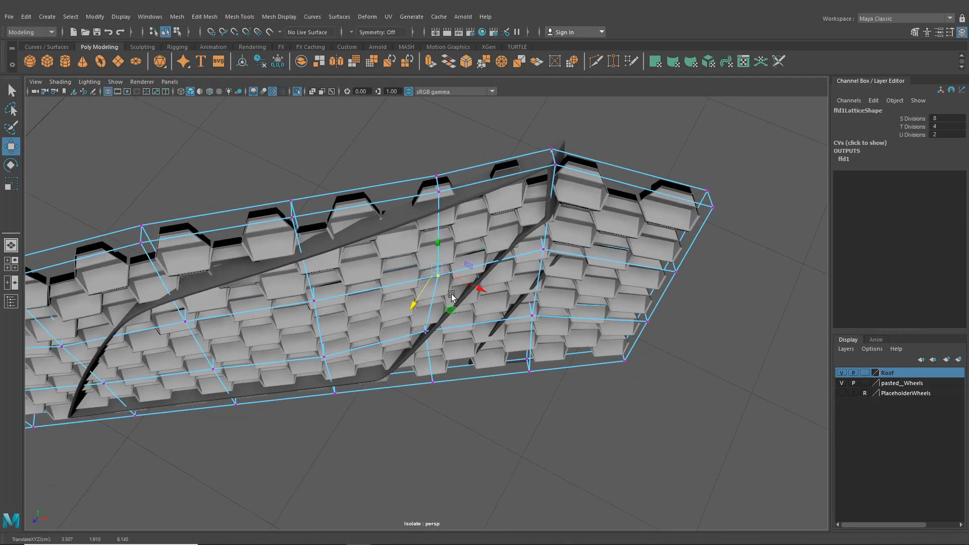
Leave lattice point editing, select the deformed honeycomb mesh, and delete the history of all objects to bake the deformation.
right_click_drag(530, 281, 473, 315, "alt")
left_click_drag(473, 316, 535, 257, "alt")
left_click(165, 35)
left_click(364, 202)
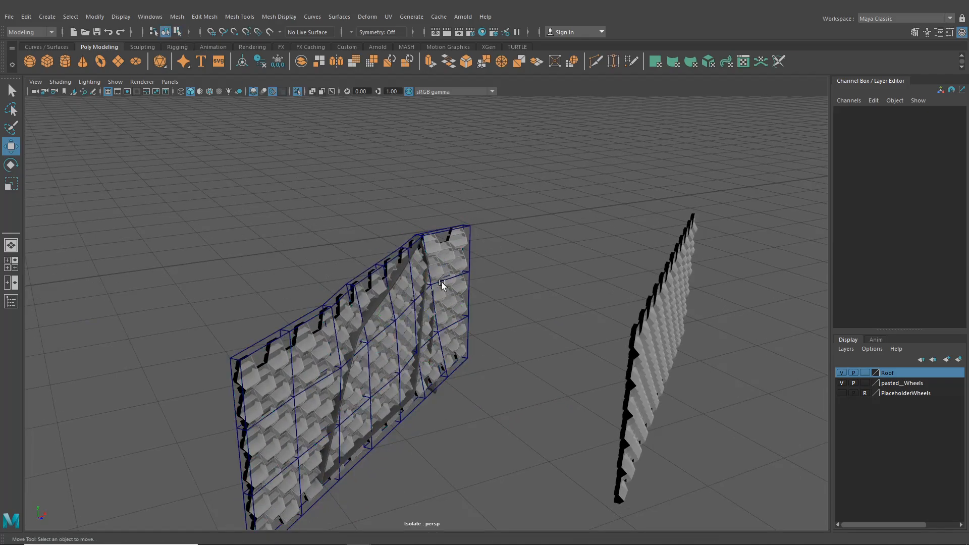
left_click_drag(441, 282, 401, 362, "alt")
left_click(399, 299)
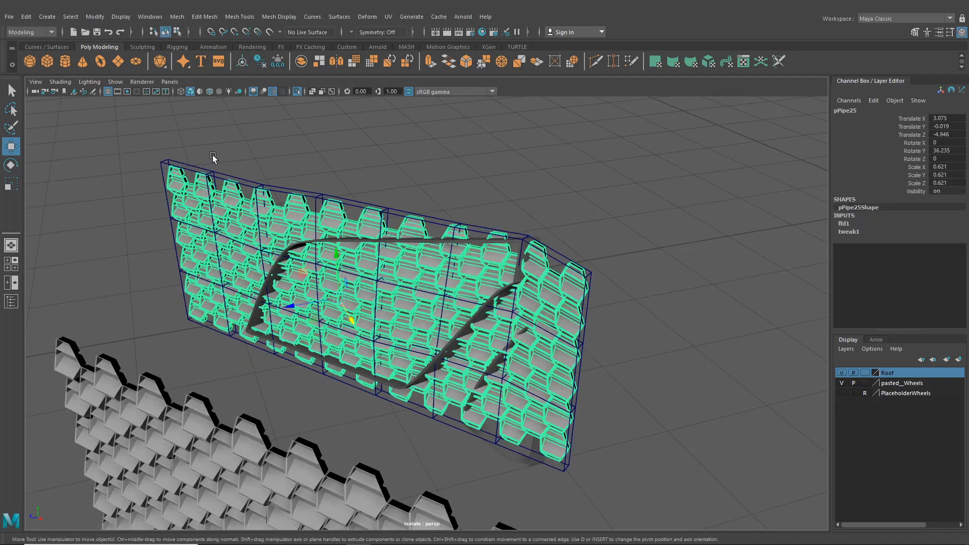
left_click(25, 17)
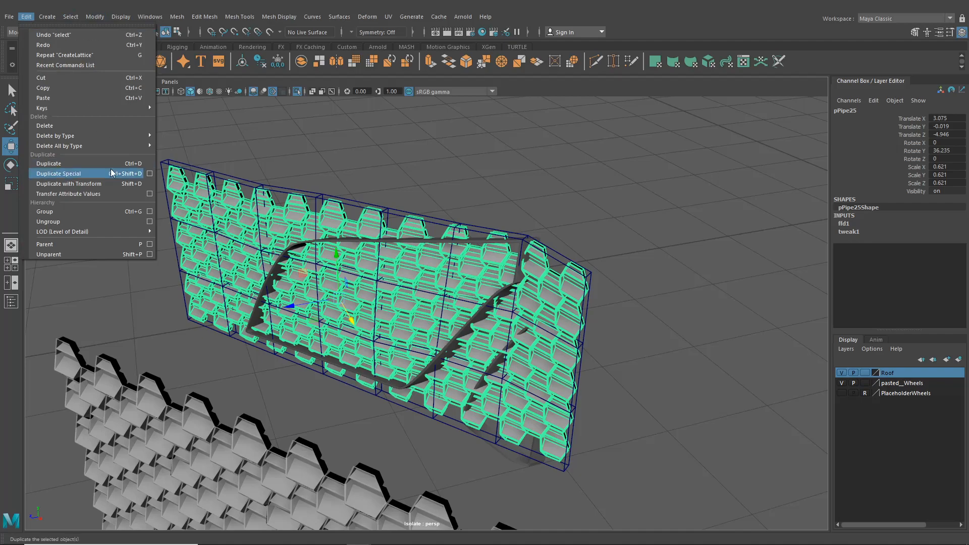
mouse_move(145, 146)
left_click(186, 144)
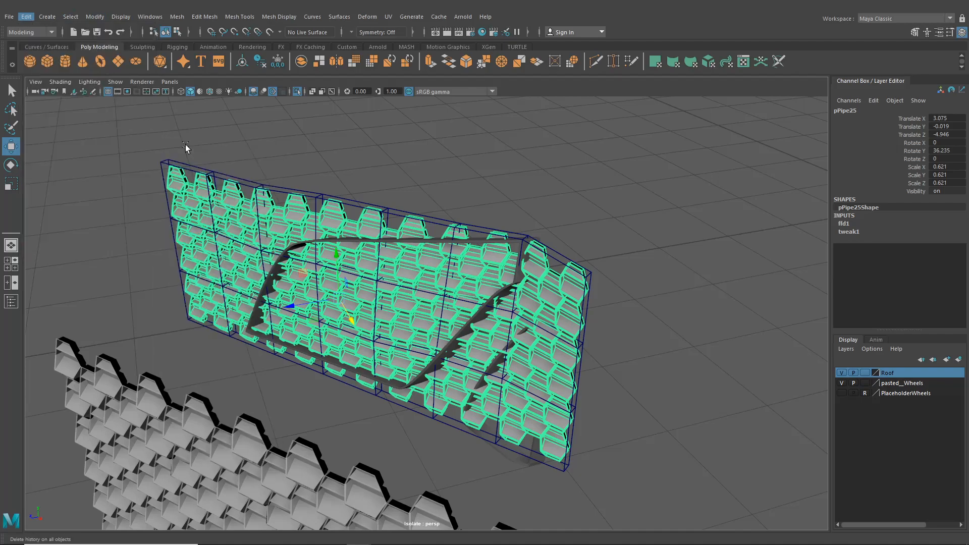
left_click(531, 222)
Switch the honeycomb mesh to face editing and delete the cells outside the lower part of the frame's slanted side.
left_click_drag(531, 222, 589, 240, "alt")
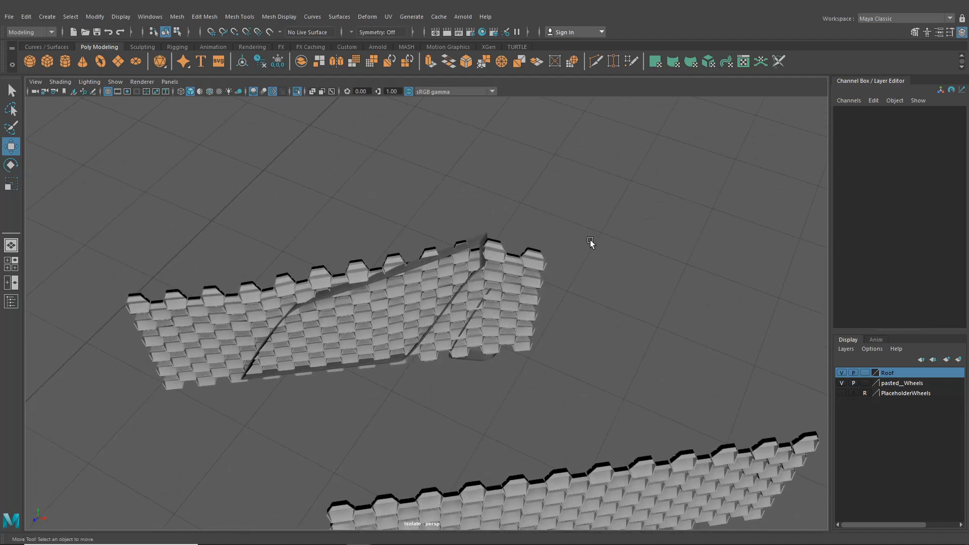
scroll(585, 227, "up", 3)
left_click(562, 242)
right_click_drag(564, 243, 567, 263)
left_click_drag(567, 263, 486, 355, "alt")
left_click_drag(548, 241, 548, 241)
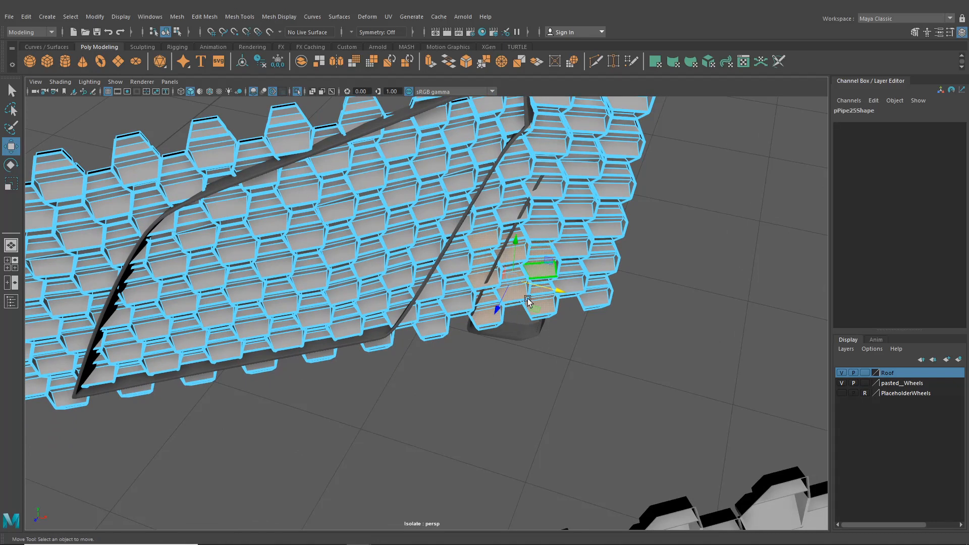
key("Delete")
left_click_drag(629, 244, 631, 243)
key("Delete")
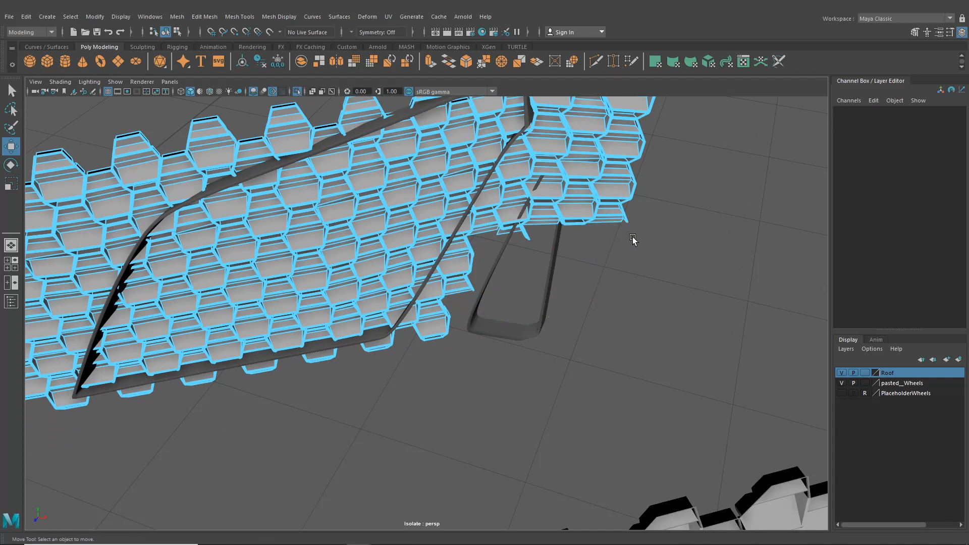
Delete the next rows of excess honeycomb cells higher up along the outside of the frame's slanted side.
left_click_drag(542, 300, 648, 173)
key("Delete")
left_click_drag(540, 207, 546, 210)
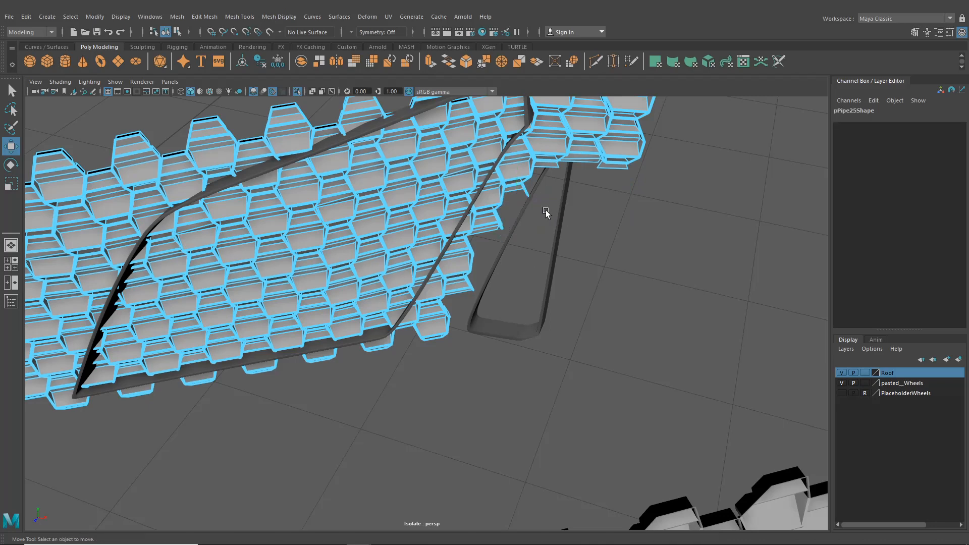
key("Delete")
Delete the outermost honeycomb cells beyond the frame's upper outer corner.
middle_click_drag(563, 213, 465, 317, "alt")
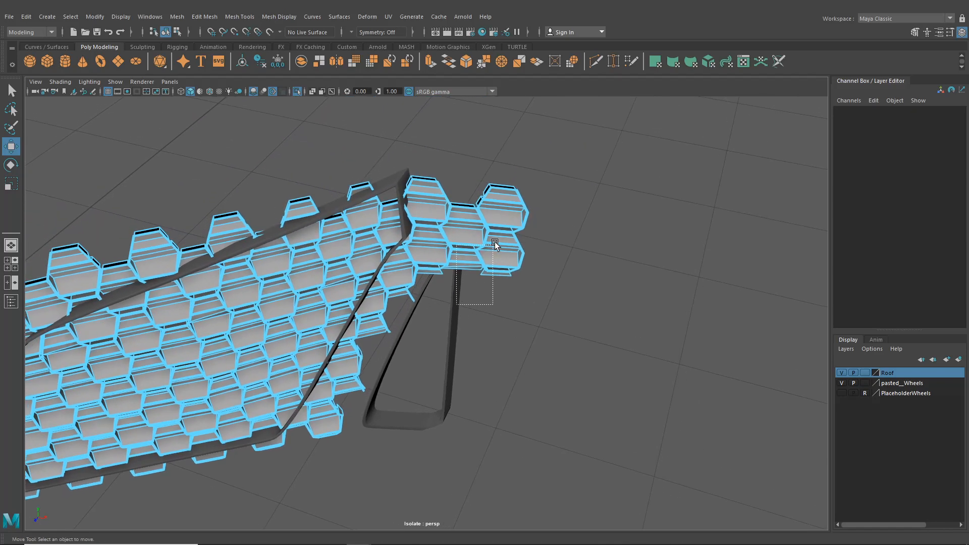
left_click_drag(537, 156, 537, 157)
key("Delete")
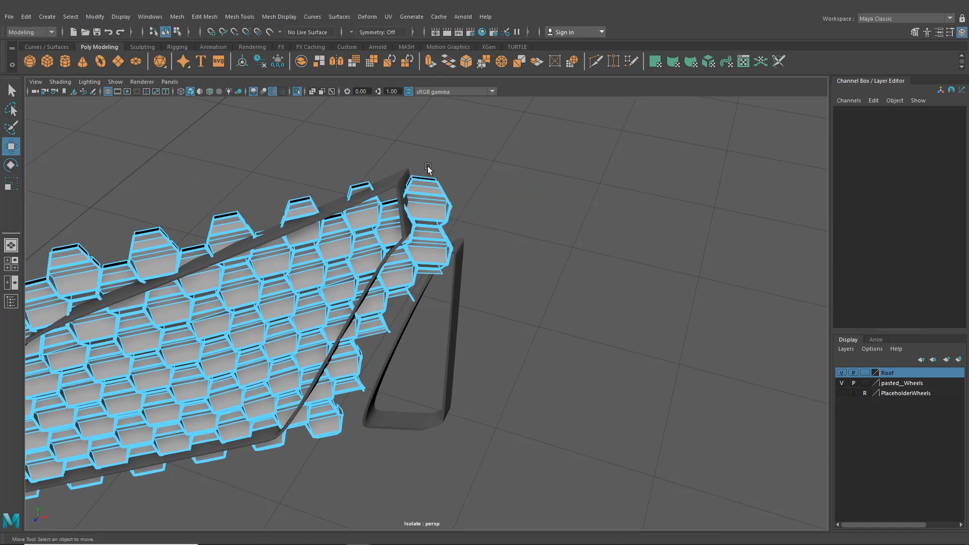
Delete the remaining honeycomb cells sticking out beyond the frame's upper outer corner.
left_click_drag(471, 280, 434, 322)
key("Delete")
scroll(434, 322, "down", 4)
middle_click_drag(433, 322, 529, 234, "alt")
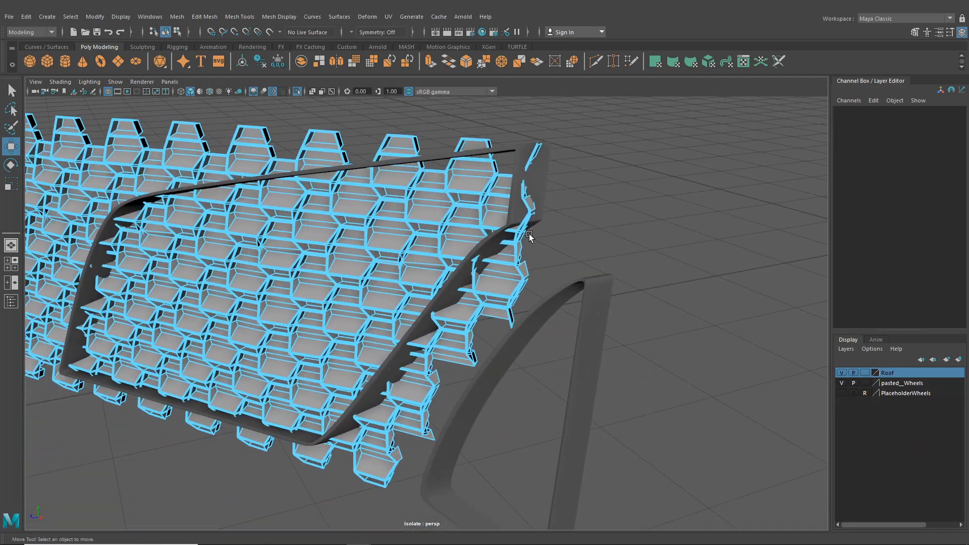
left_click_drag(452, 308, 465, 292, "alt")
key("f")
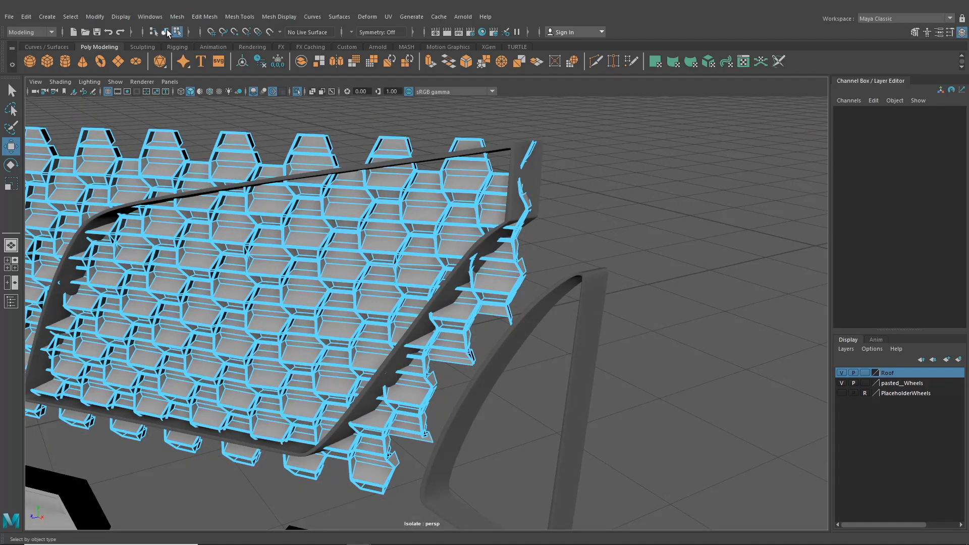
Return to object selection and select the partly trimmed honeycomb mesh.
left_click(166, 33)
key("f")
left_click_drag(246, 214, 426, 177, "alt")
left_click_drag(385, 113, 385, 106)
left_click_drag(482, 140, 434, 251, "alt")
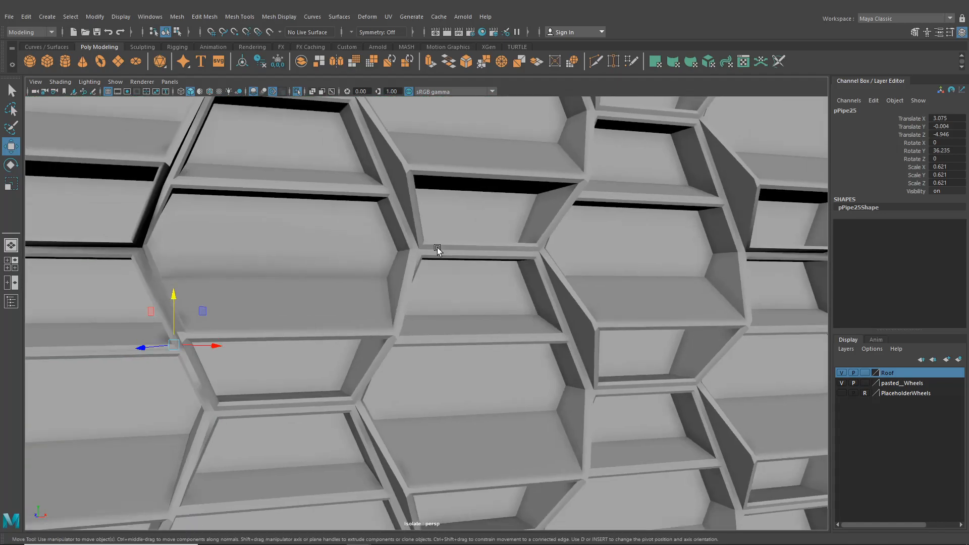
right_click_drag(435, 251, 391, 280, "alt")
left_click_drag(392, 279, 465, 251, "alt")
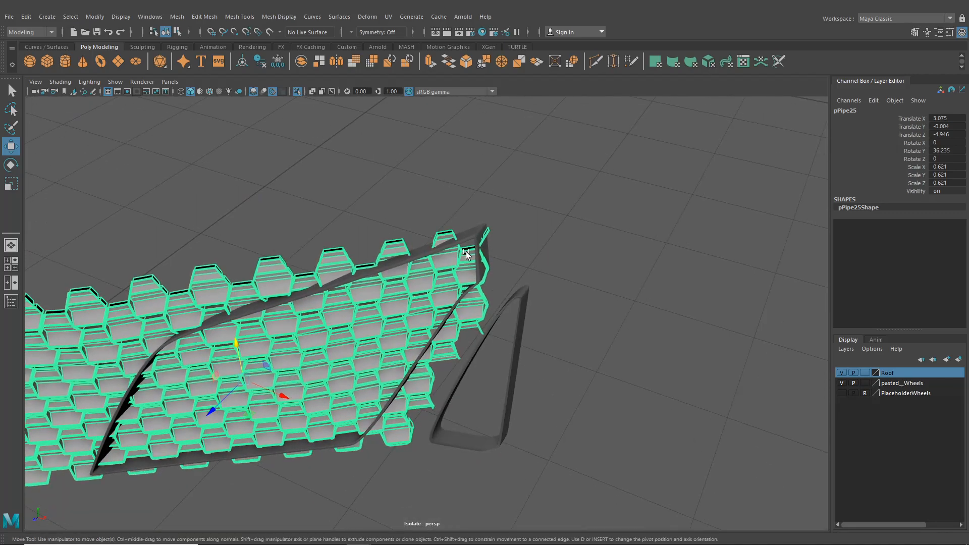
middle_click_drag(401, 280, 570, 231, "alt")
left_click_drag(435, 292, 458, 253, "alt")
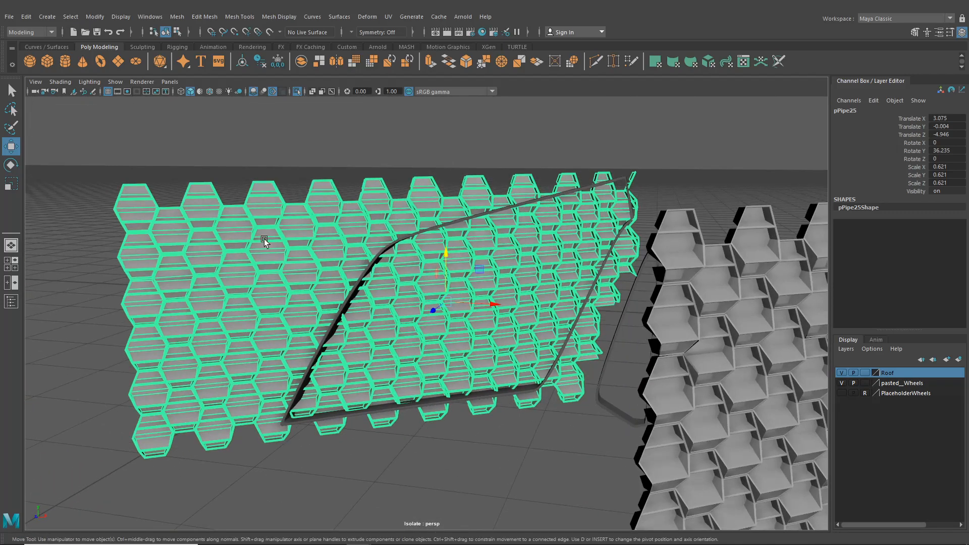
Switch the mesh to face editing and delete the blocks of excess cells outside the frame's opposite, rounded end.
right_click_drag(264, 242, 263, 267)
left_click_drag(112, 172, 303, 328)
key("Delete")
left_click_drag(71, 249, 280, 383)
key("Delete")
left_click_drag(57, 320, 248, 470)
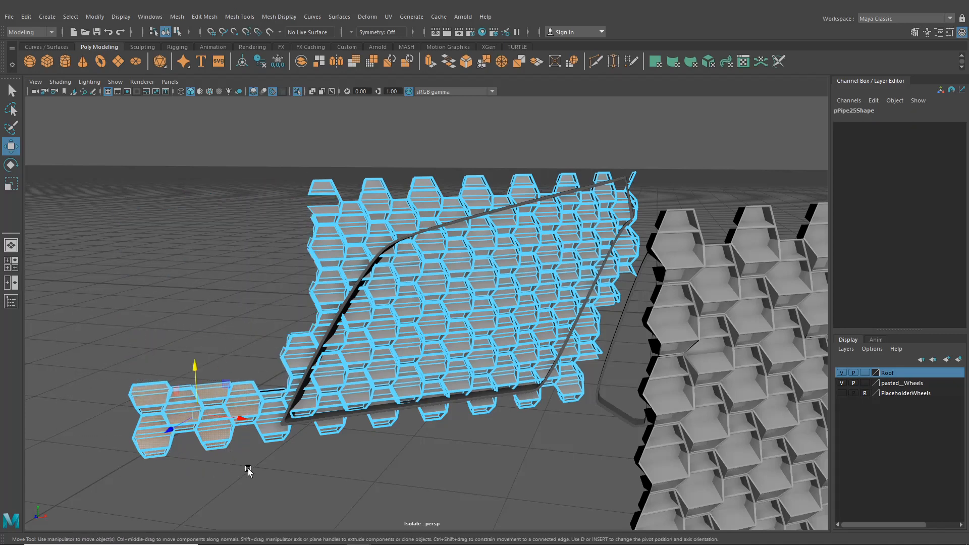
key("Delete")
left_click_drag(329, 287, 329, 287)
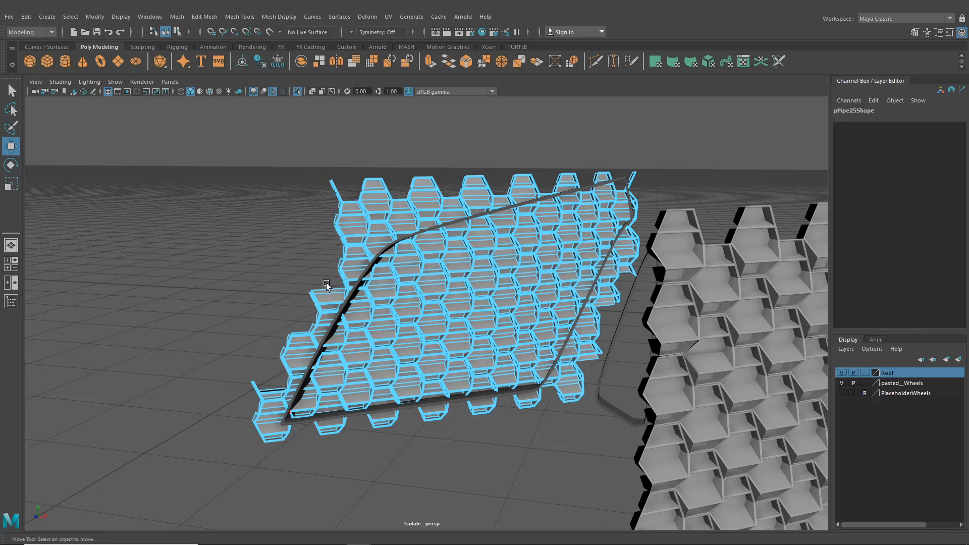
key("Delete")
Delete the excess honeycomb cells above the frame's upper edge and around its rounded corner.
left_click_drag(324, 132, 584, 183)
key("Delete")
key("Delete")
key("Delete")
key("Delete")
key("Delete")
key("Delete")
key("Delete")
Delete the faces closing the backs of the first cells in a middle row of the honeycomb.
scroll(581, 222, "up", 5)
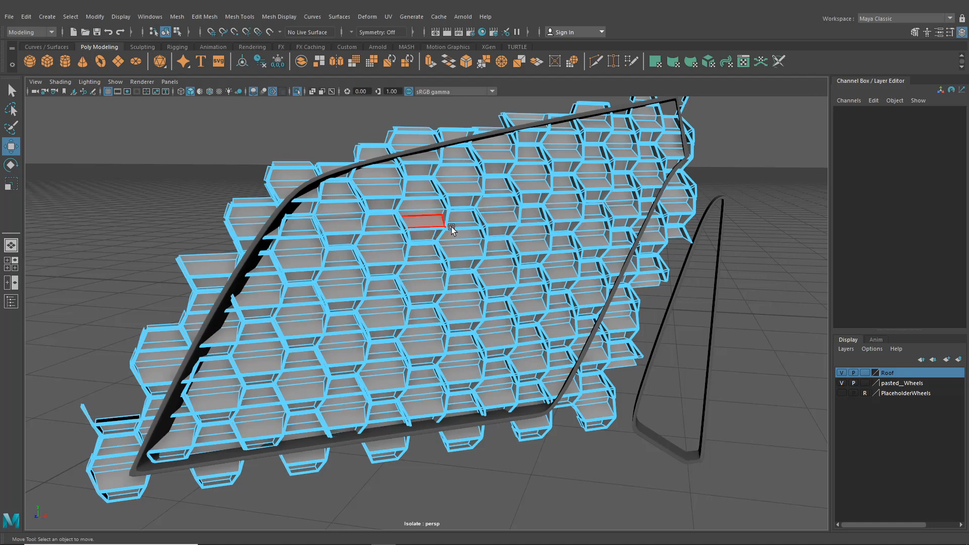
left_click(496, 231)
scroll(482, 253, "up", 3)
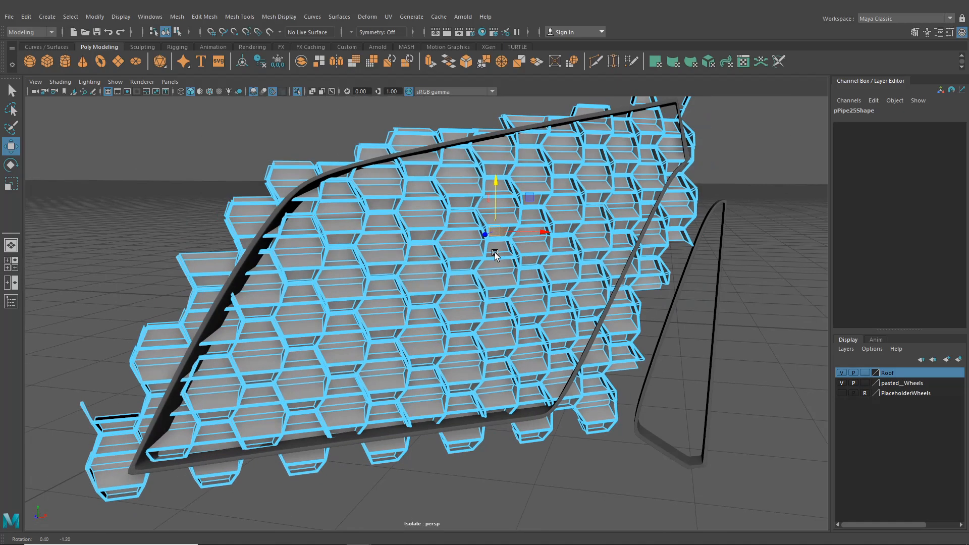
scroll(439, 277, "up", 1)
key("Delete")
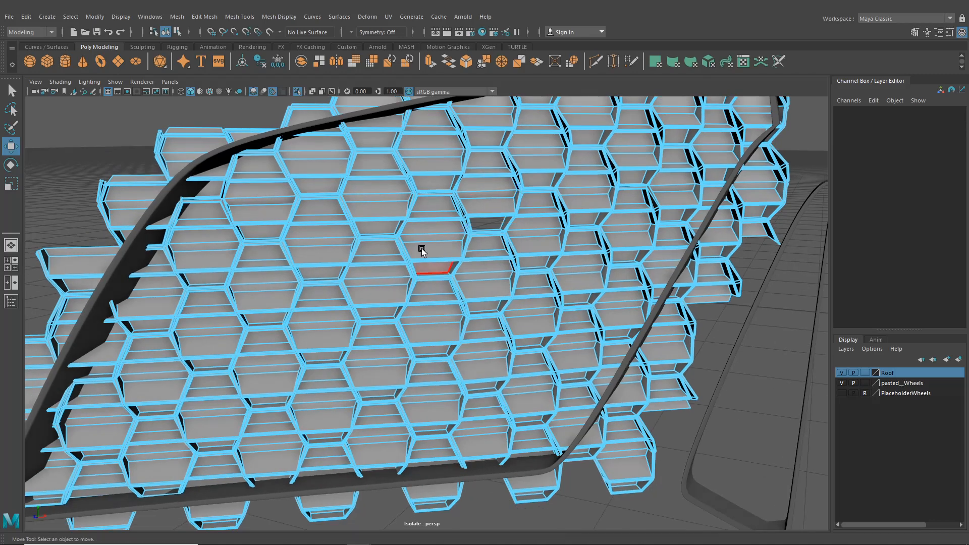
left_click(434, 225)
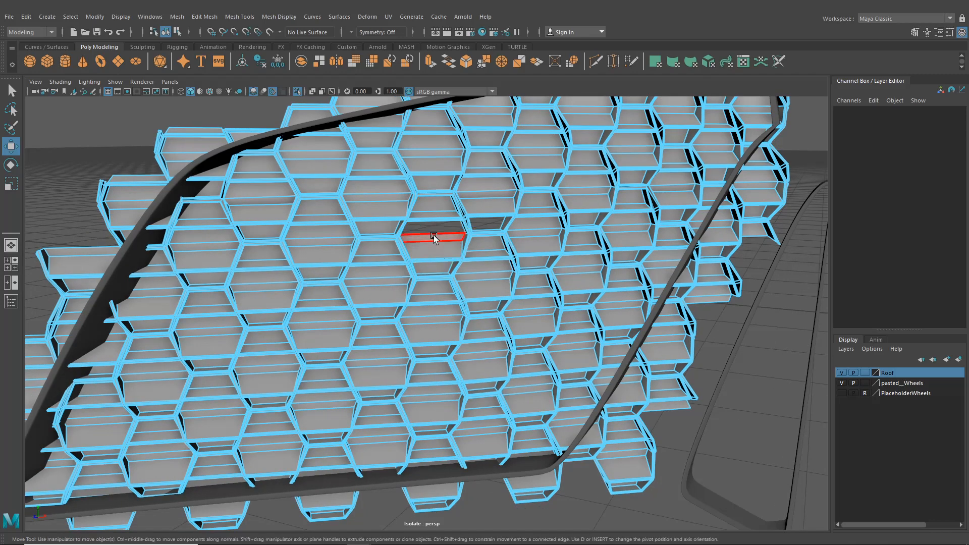
key("Delete")
Delete the back faces of the other cells in that row toward the frame's rounded end.
left_click(328, 244)
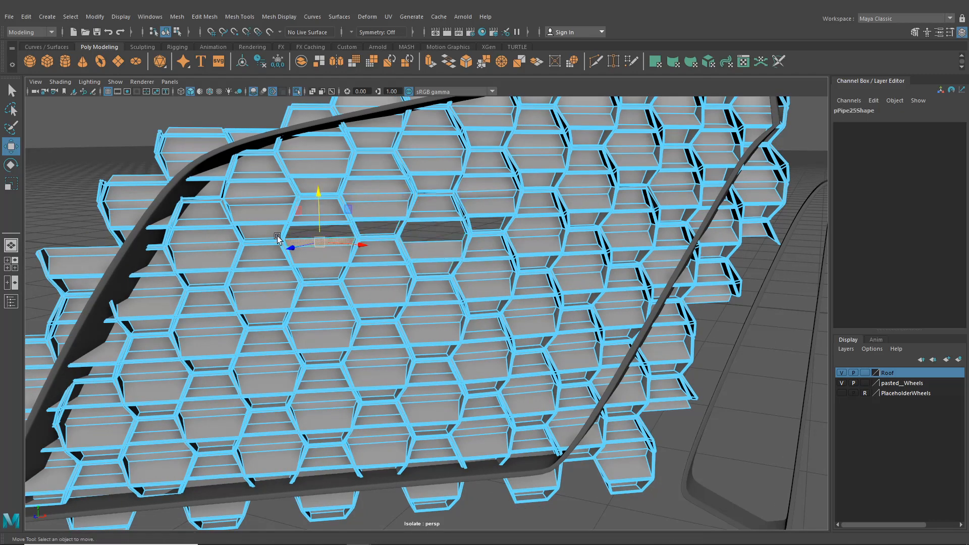
key("Delete")
left_click(260, 242)
key("Delete")
left_click(216, 238)
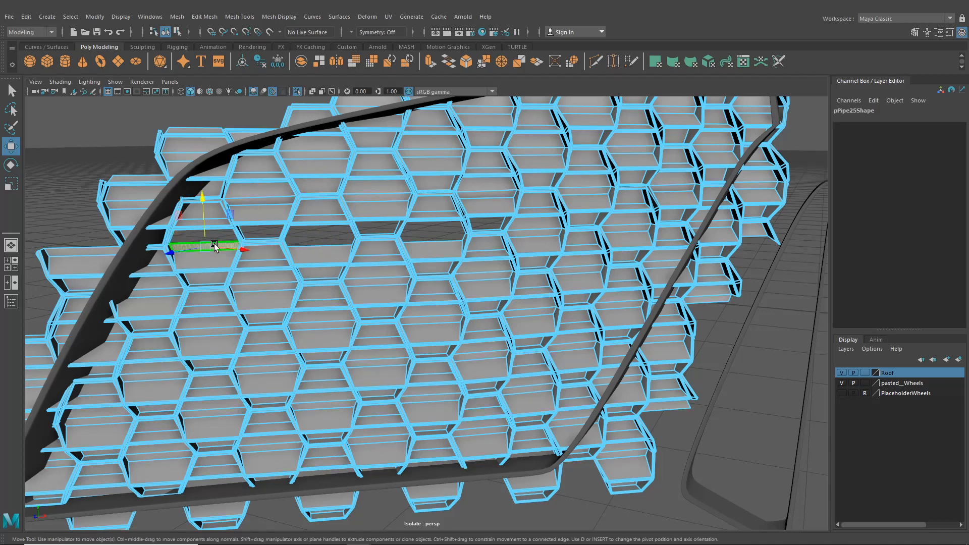
key("Delete")
Delete the back faces of the same row's cells toward the frame's slanted outer side.
left_click(536, 225)
key("Delete")
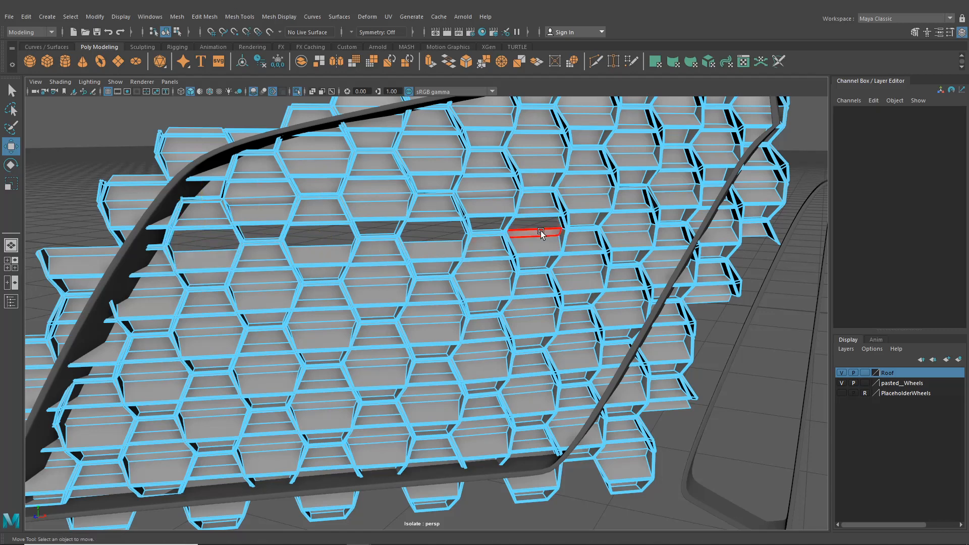
left_click(583, 223)
key("Delete")
left_click(629, 218)
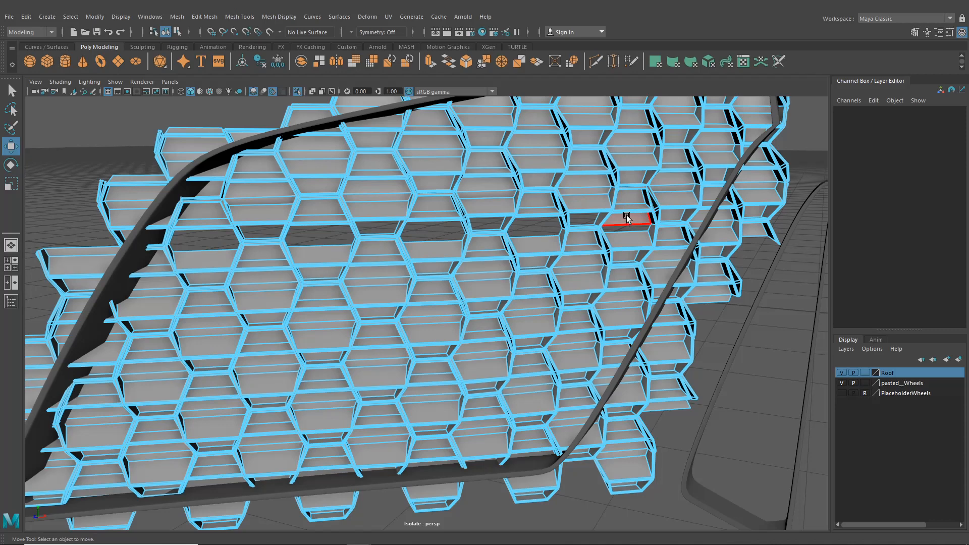
left_click(626, 215)
key("Delete")
left_click(686, 216)
key("Delete")
left_click(661, 228)
key("Delete")
Delete the back faces of two neighbouring central cells just below the opened row.
left_click(533, 266)
key("Delete")
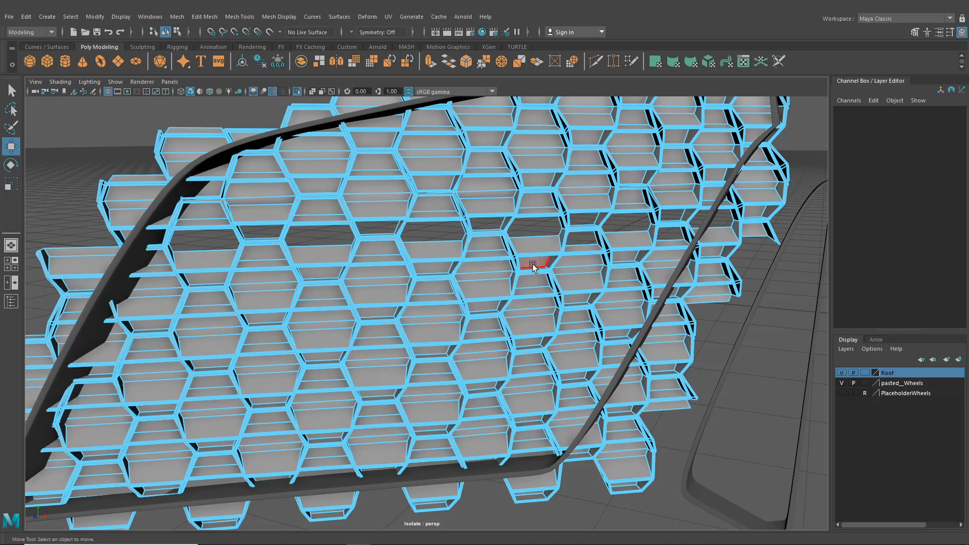
left_click(533, 265)
key("Delete")
left_click(483, 247)
key("Delete")
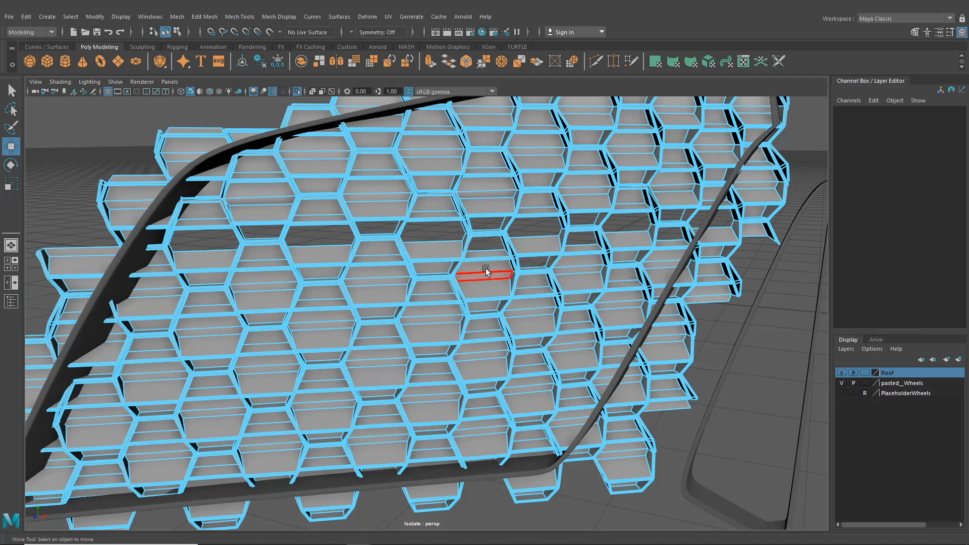
left_click(486, 275)
key("Delete")
left_click(488, 277)
key("Delete")
Delete more back faces in the lower row, around the next cell toward the slanted outer side.
left_click(583, 271)
key("Delete")
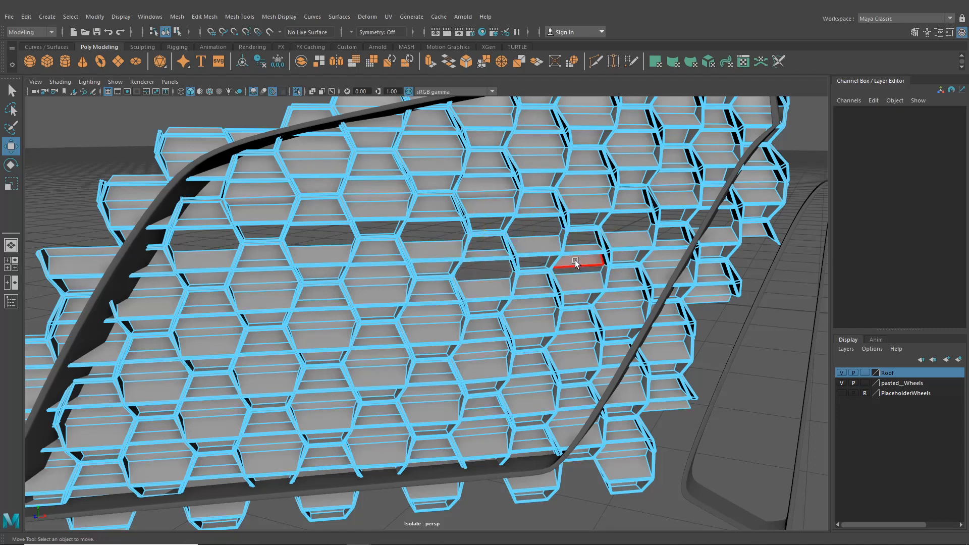
left_click(575, 261)
key("Delete")
left_click(531, 282)
key("Delete")
Select the back faces of the cells beside the frame's slanted side together, using the Select tool instead of Move.
scroll(611, 298, "down", 2)
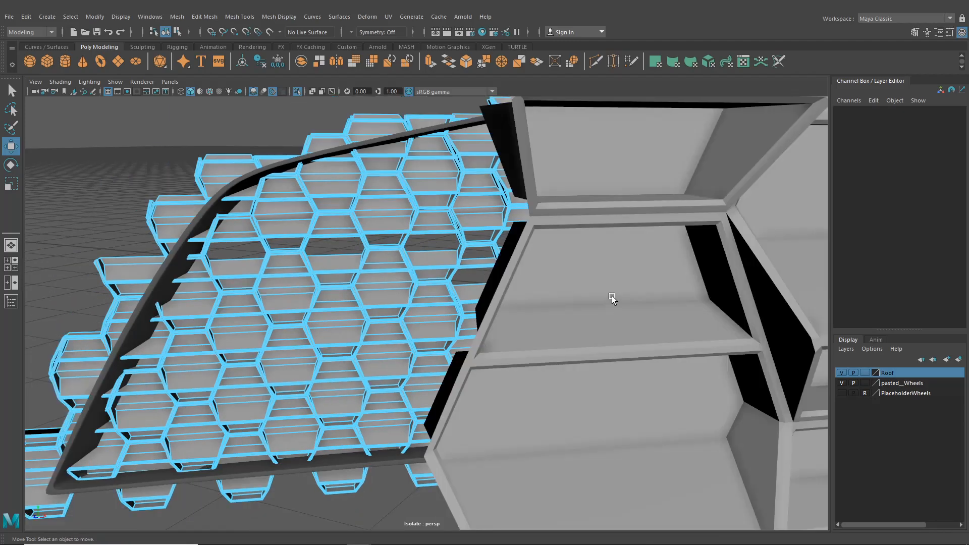
left_click_drag(590, 292, 489, 311, "alt")
scroll(479, 303, "up", 3)
left_click(534, 284)
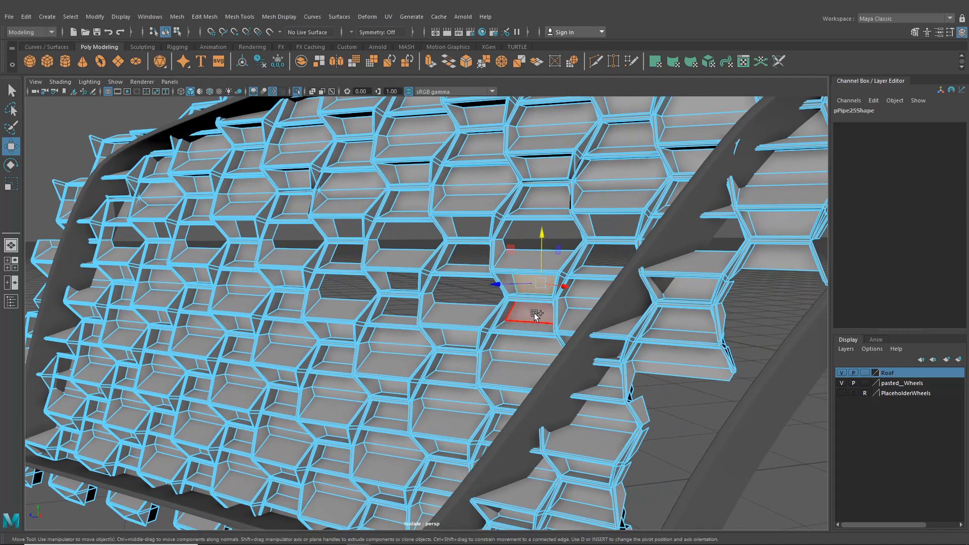
left_click(535, 313, "shift")
left_click(585, 296, "shift")
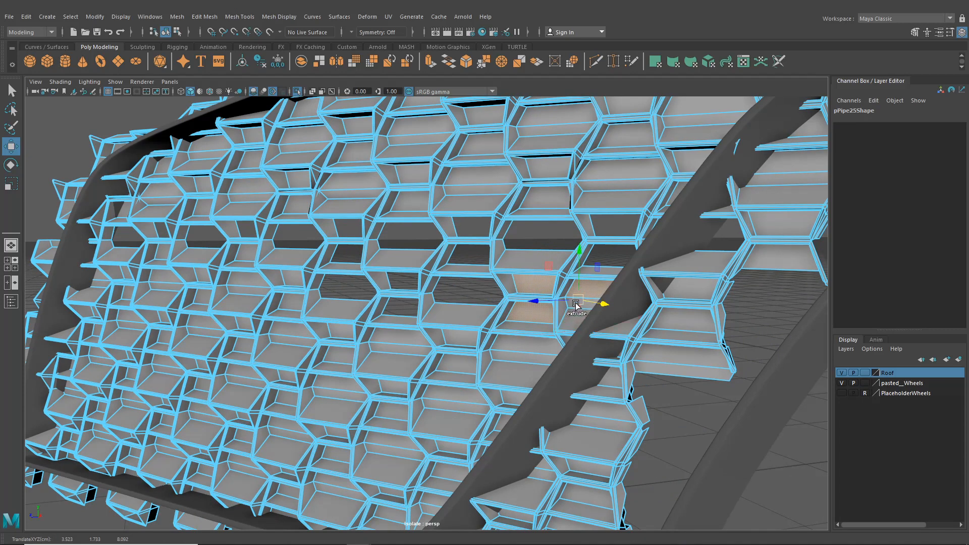
key("q")
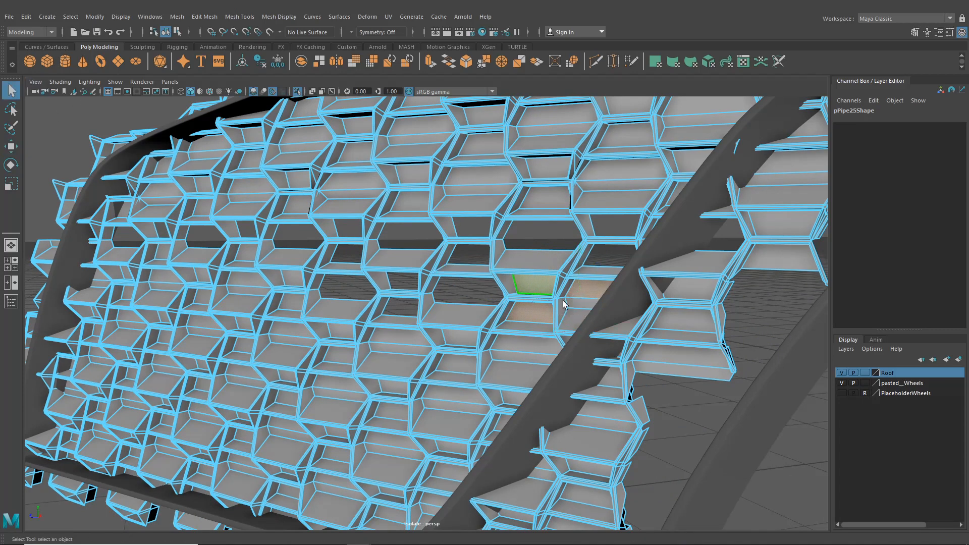
scroll(581, 301, "up", 2)
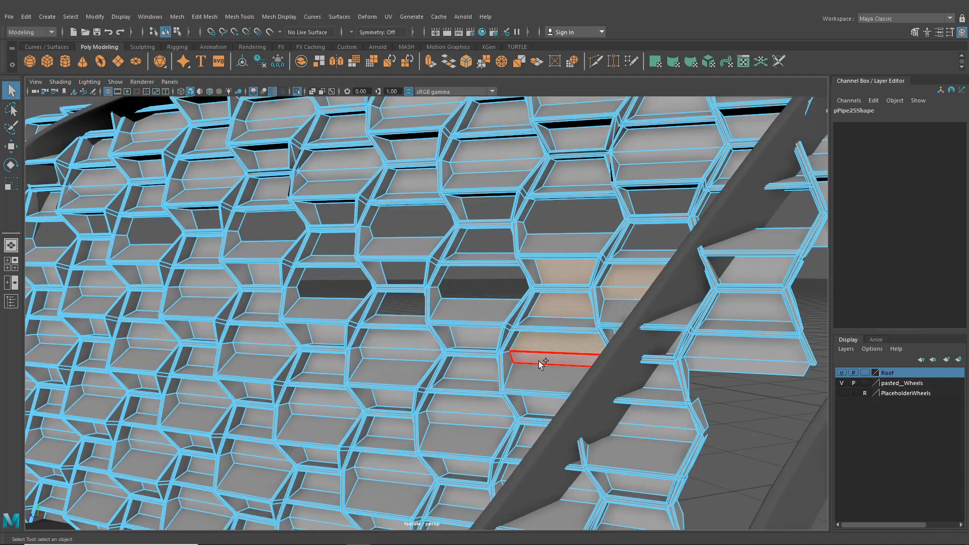
left_click(471, 374, "shift")
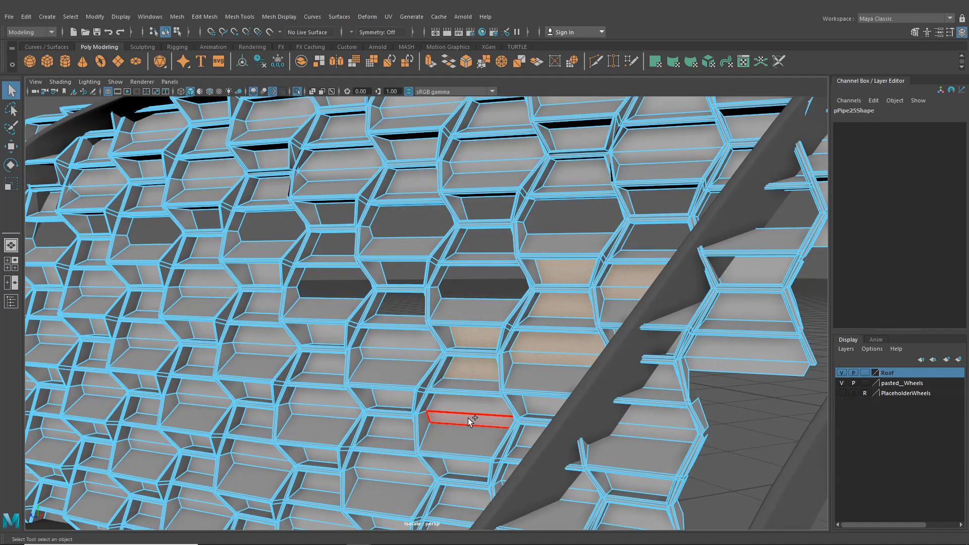
left_click(468, 410, "shift")
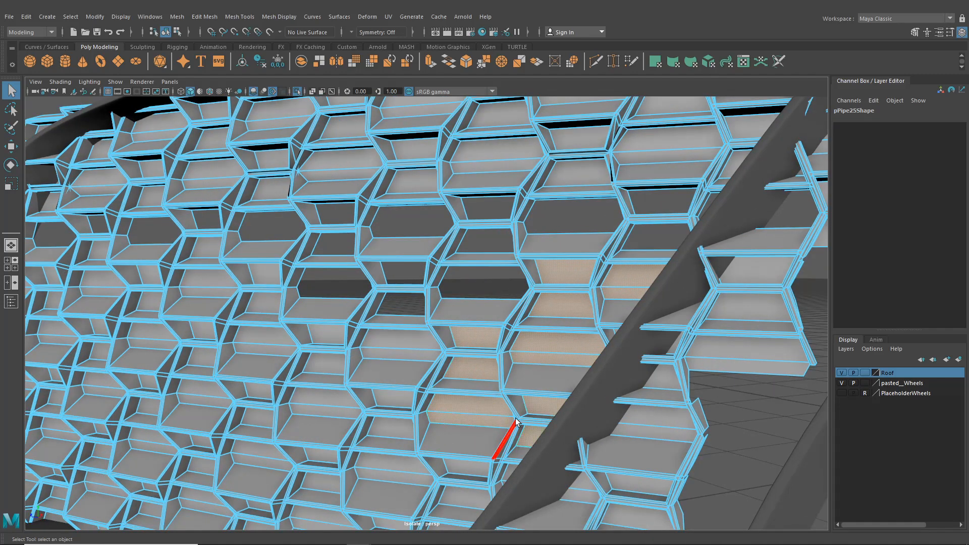
Add the back faces of the cells farther down the slanted side to the selection.
middle_click_drag(519, 431, 556, 341, "alt")
left_click_drag(555, 341, 574, 348, "alt")
left_click(573, 354, "shift")
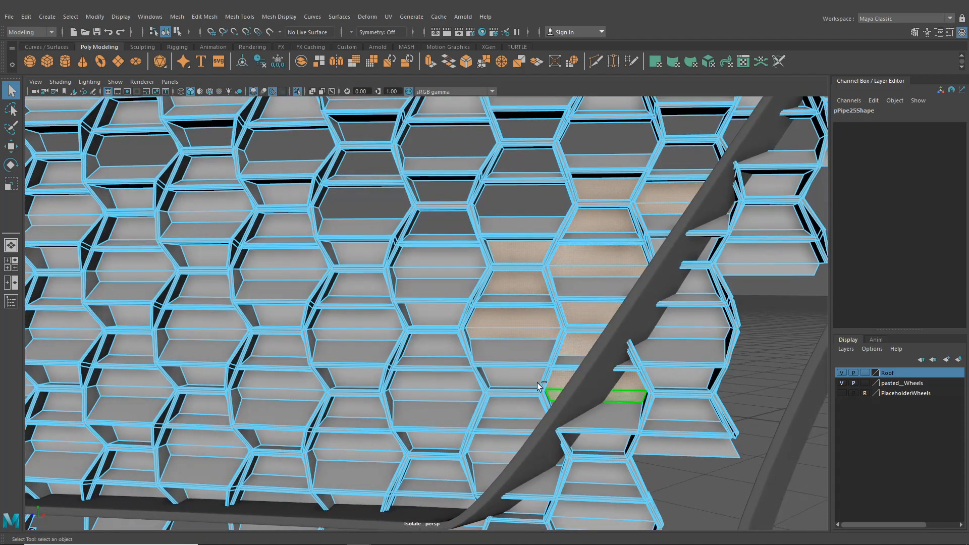
left_click(536, 382, "shift")
left_click(513, 413, "shift")
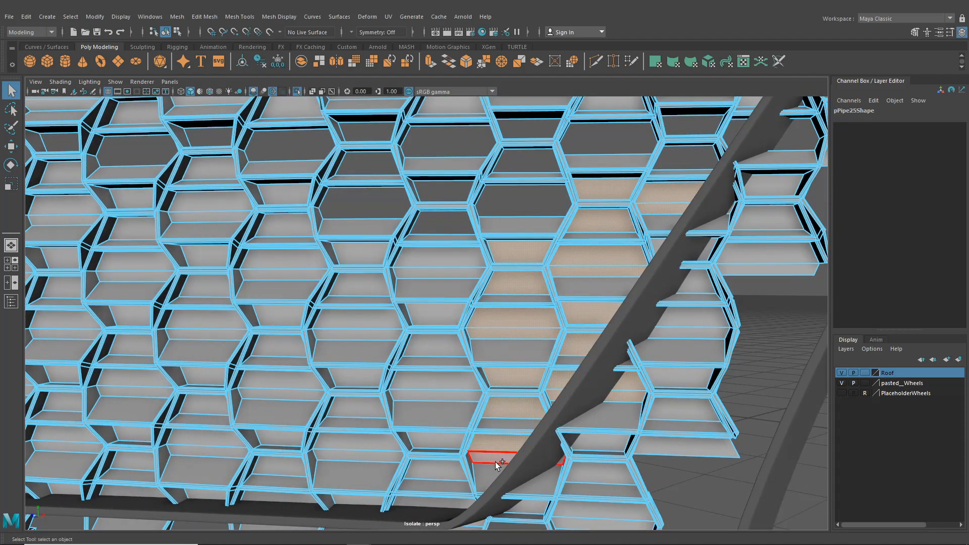
Add the back faces of the bottom cells along the frame's lower edge to the selection.
middle_click_drag(493, 456, 575, 272, "alt")
scroll(576, 303, "up", 3)
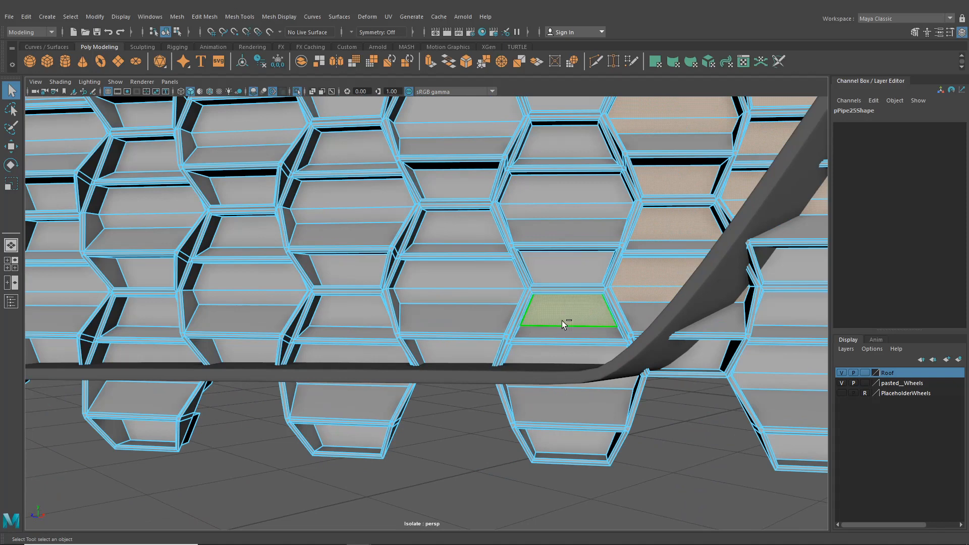
left_click(559, 353, "shift")
left_click(463, 349, "shift")
left_click(360, 355, "shift")
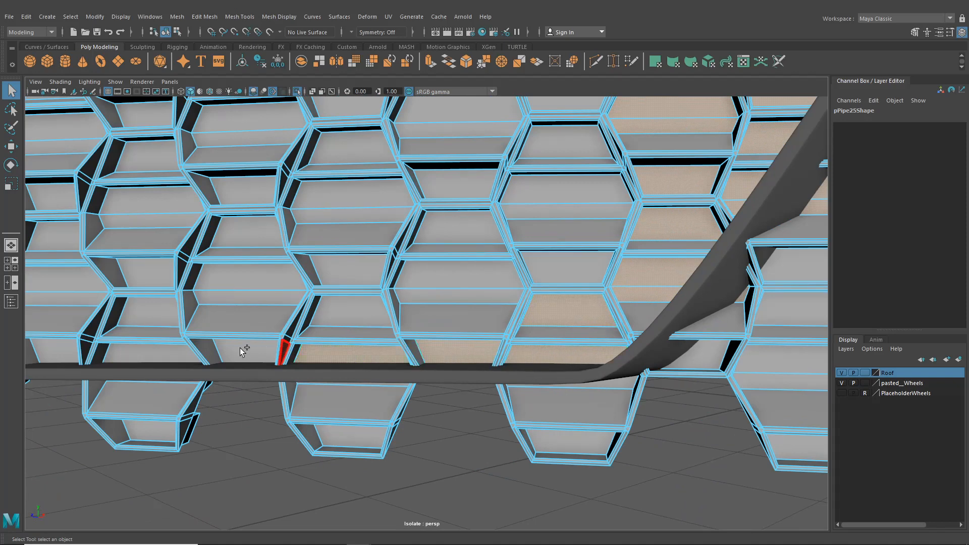
left_click_drag(216, 320, 555, 286, "alt")
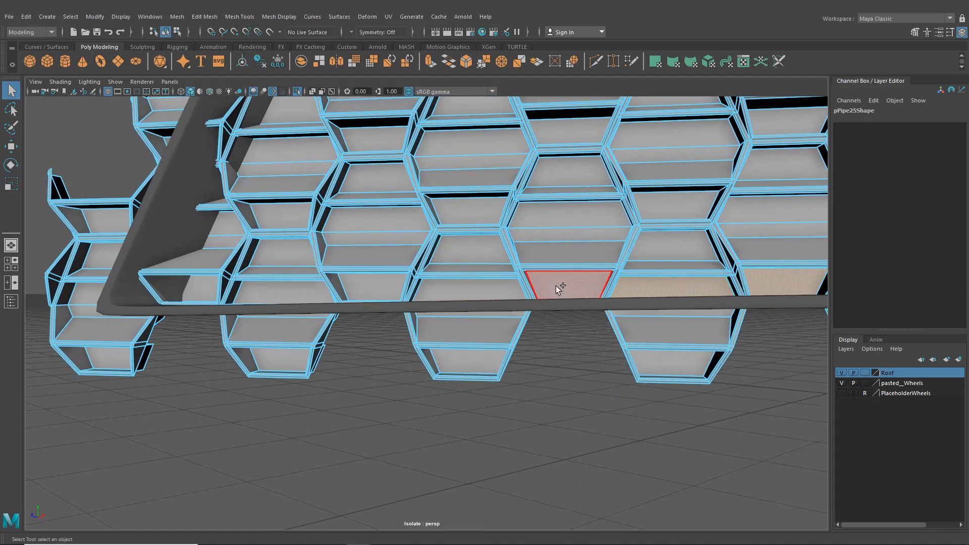
left_click(556, 286, "shift")
left_click(455, 289, "shift")
left_click(366, 287, "shift")
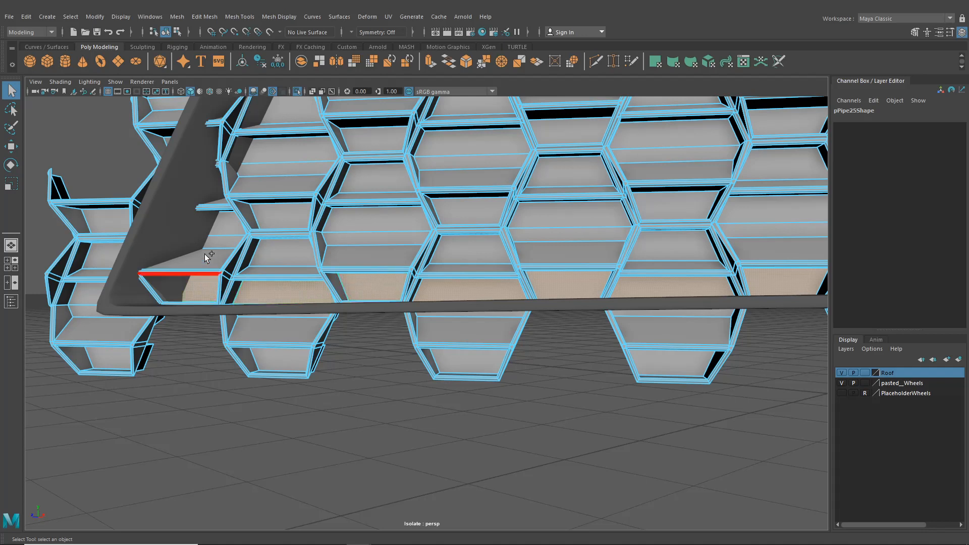
Add the back faces of the cells above the bottom row, starting from the frame's pointed lower corner.
left_click(259, 249, "shift")
left_click(276, 219, "shift")
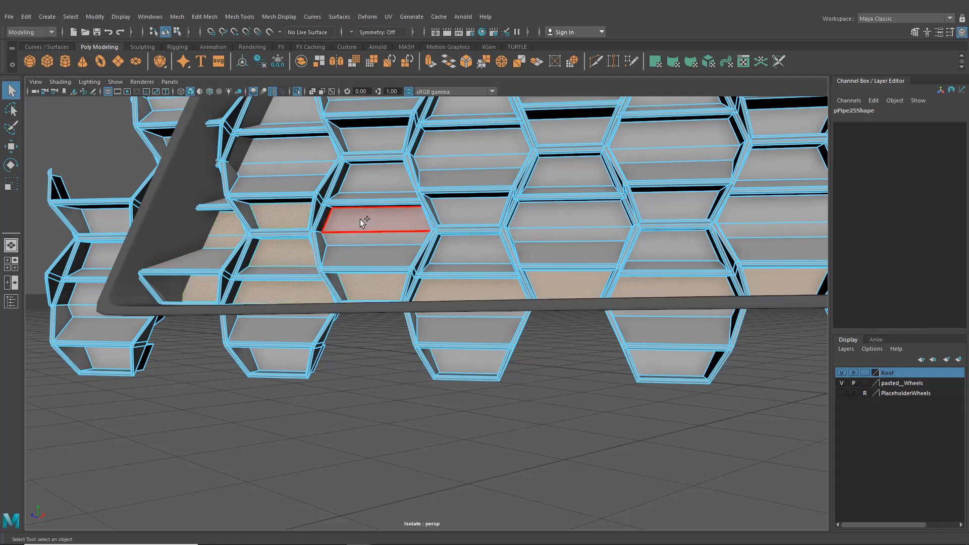
left_click(359, 219, "shift")
left_click(467, 215, "shift")
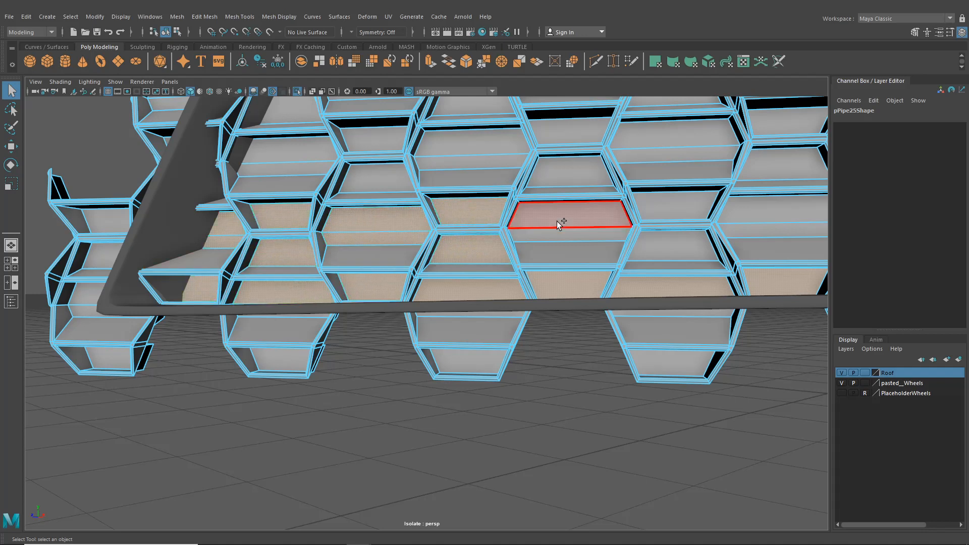
left_click(556, 221, "shift")
left_click(651, 210, "shift")
left_click(662, 250, "shift")
Add the back faces of the remaining cells in the lower rows, toward the frame's rounded corner, and delete all selected faces.
middle_click_drag(785, 239, 487, 306, "alt")
left_click(499, 280, "shift")
left_click(498, 300, "shift")
left_click(575, 283, "shift")
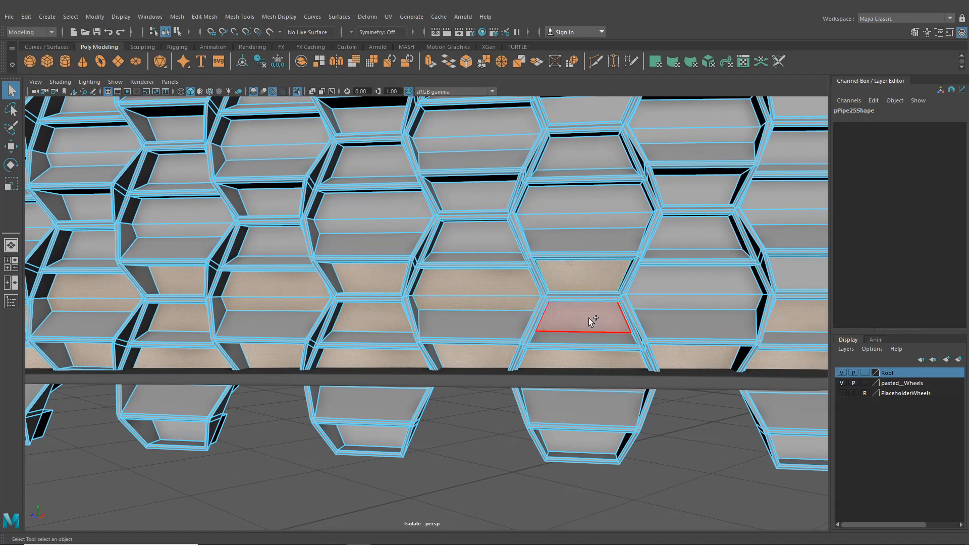
left_click(662, 282, "shift")
scroll(668, 303, "down", 3)
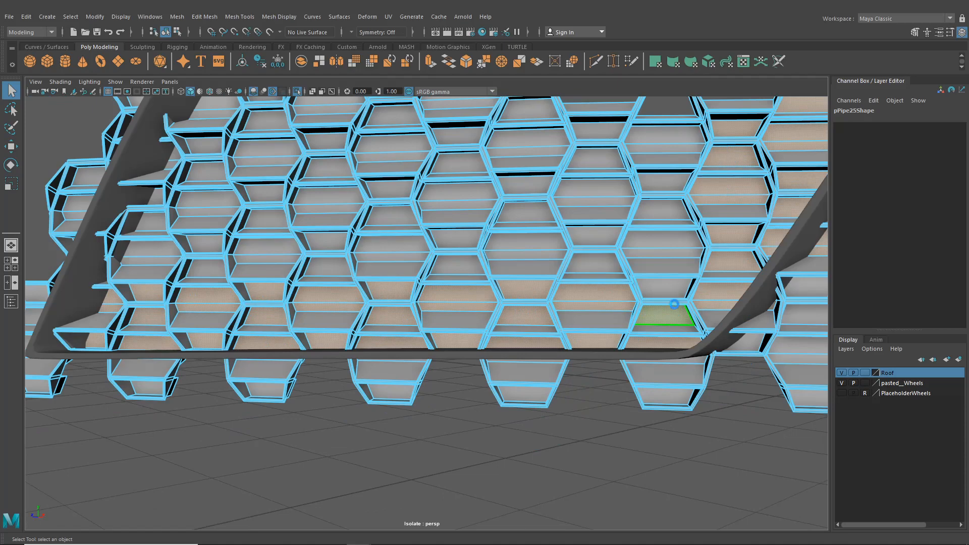
key("Delete")
Select the back faces of the row directly above the opened cells, working across to the frame's slanted side.
scroll(644, 299, "up", 8)
scroll(562, 293, "down", 10)
mouse_move(560, 288)
left_mouse_down("alt")
mouse_move(588, 306)
mouse_move(576, 292)
left_mouse_up("alt")
scroll(585, 313, "up", 4)
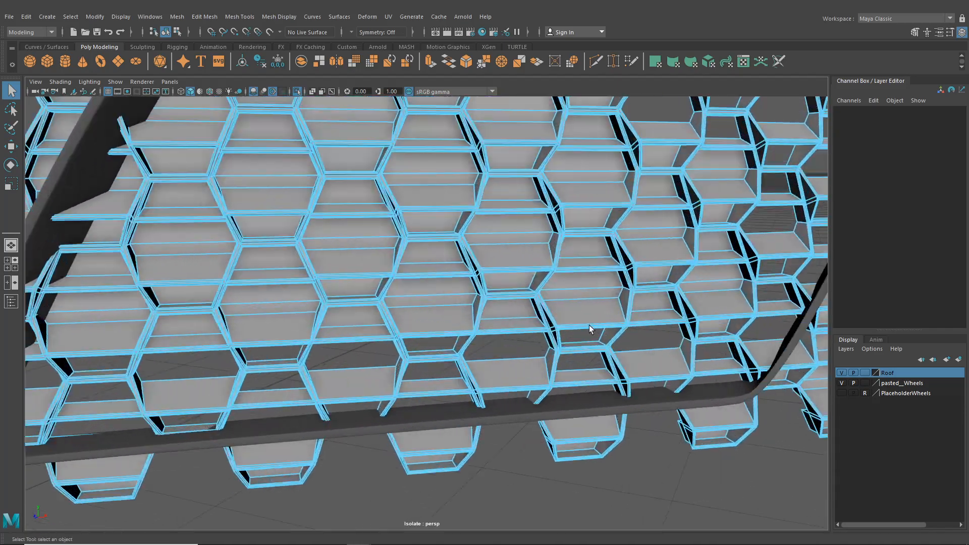
left_click(442, 299)
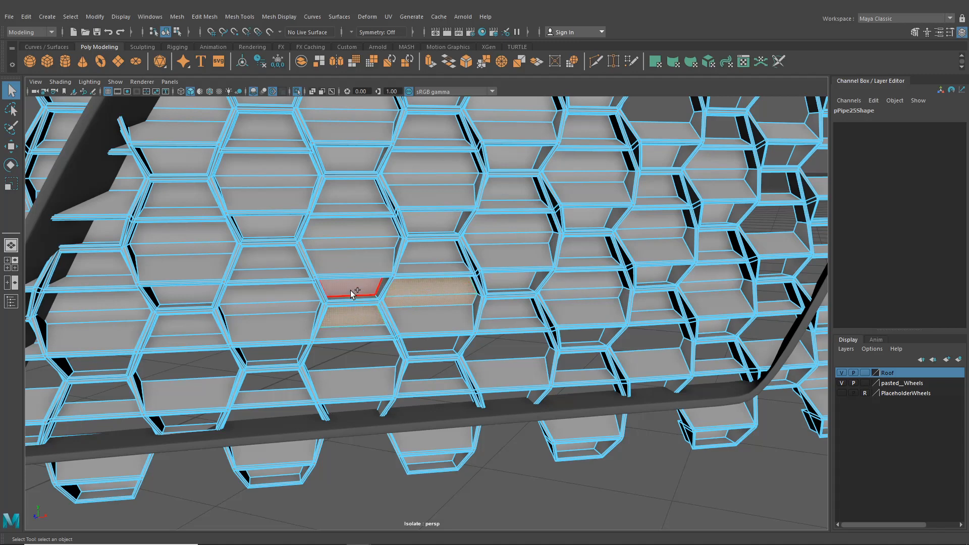
left_click(265, 297, "shift")
left_click(170, 296, "shift")
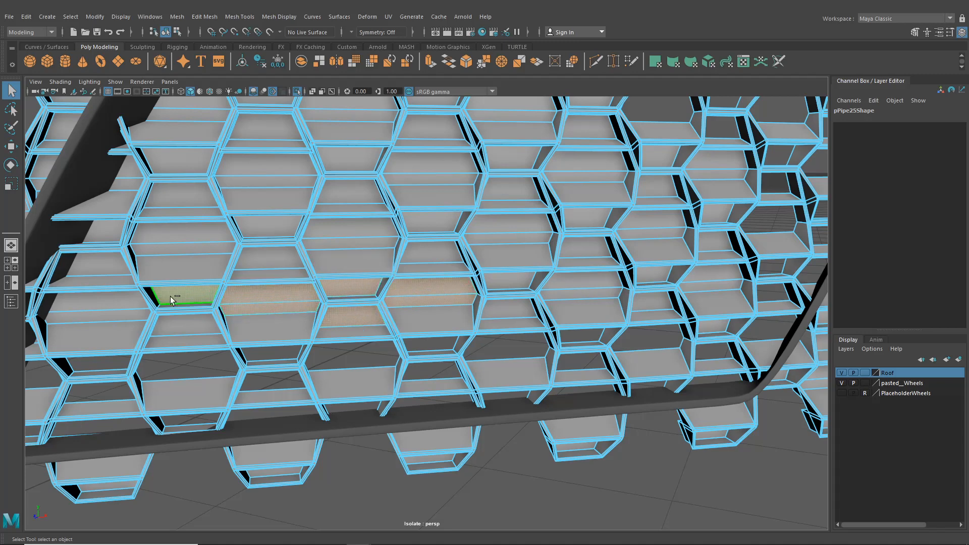
left_click(104, 301, "shift")
left_click(119, 314, "shift")
Add the back faces of the next row up to the selection, working away from the frame's slanted side.
left_click(109, 232, "shift")
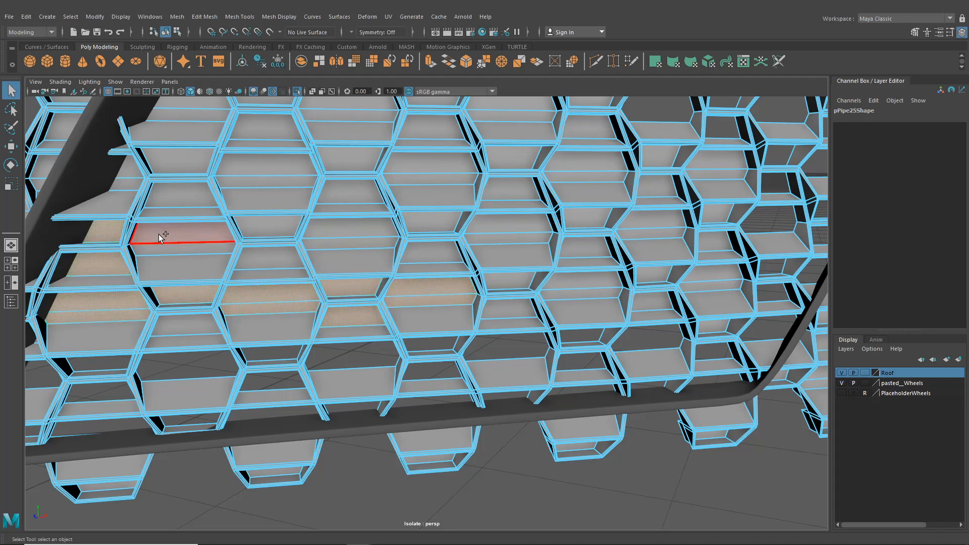
left_click(167, 245, "shift")
left_click(273, 231, "shift")
left_click(291, 260, "shift")
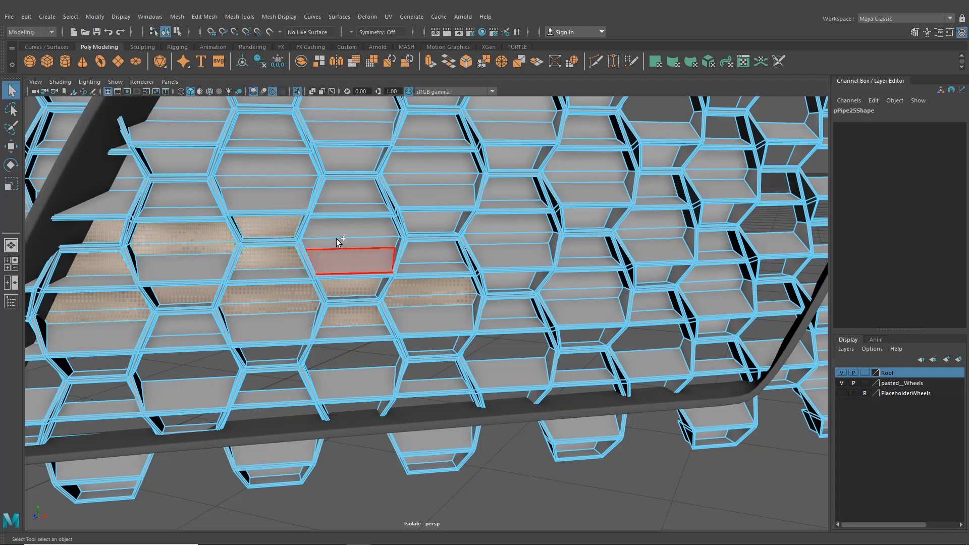
left_click(417, 252, "shift")
left_click(438, 221, "shift")
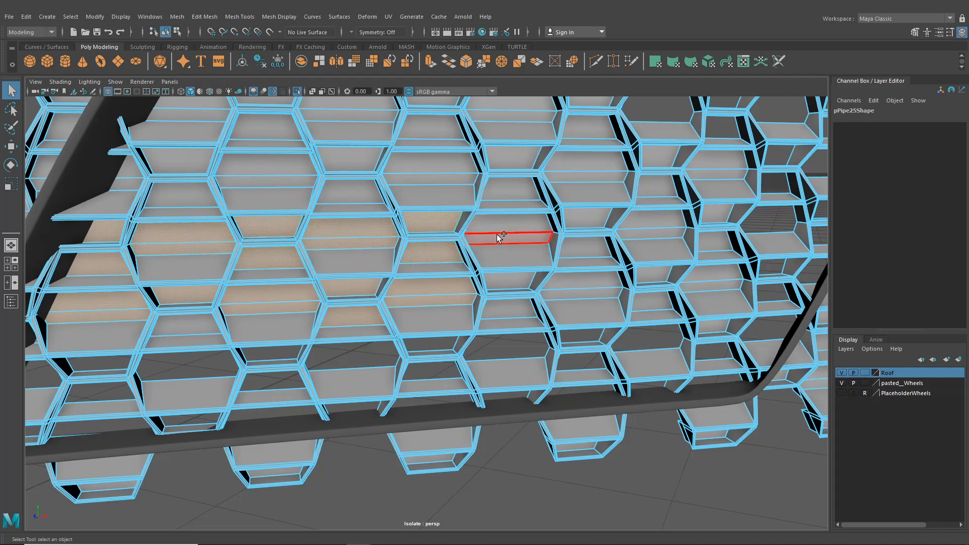
left_click(500, 233, "shift")
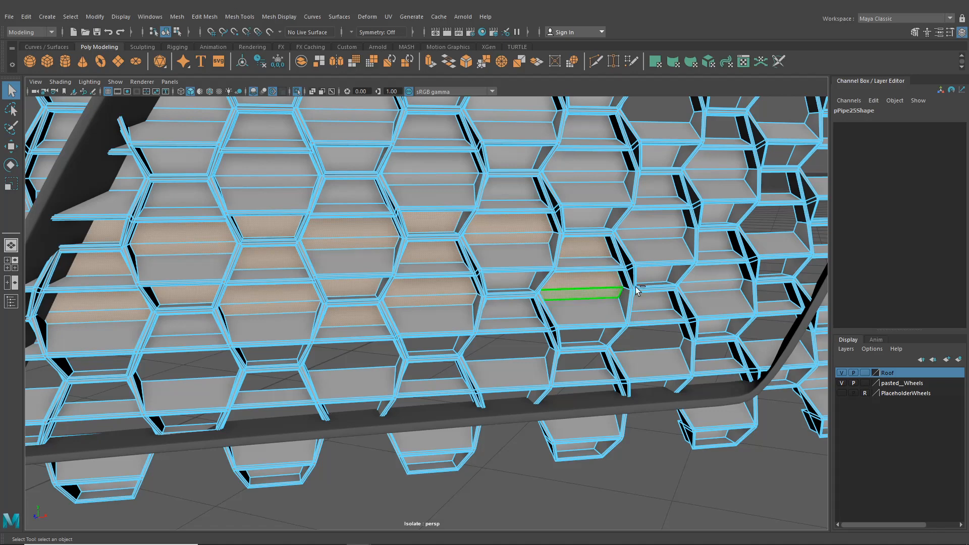
Extend the back-face selection to the cells at the far side of these rows and delete the selected faces.
left_click_drag(655, 295, 716, 290, "alt")
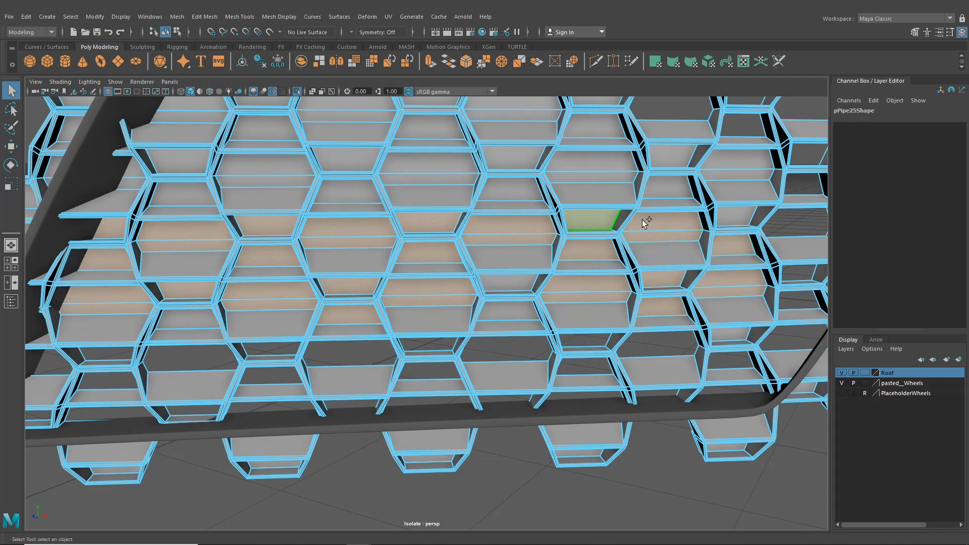
left_click_drag(645, 222, 443, 242, "alt")
right_click_drag(443, 242, 454, 254, "alt")
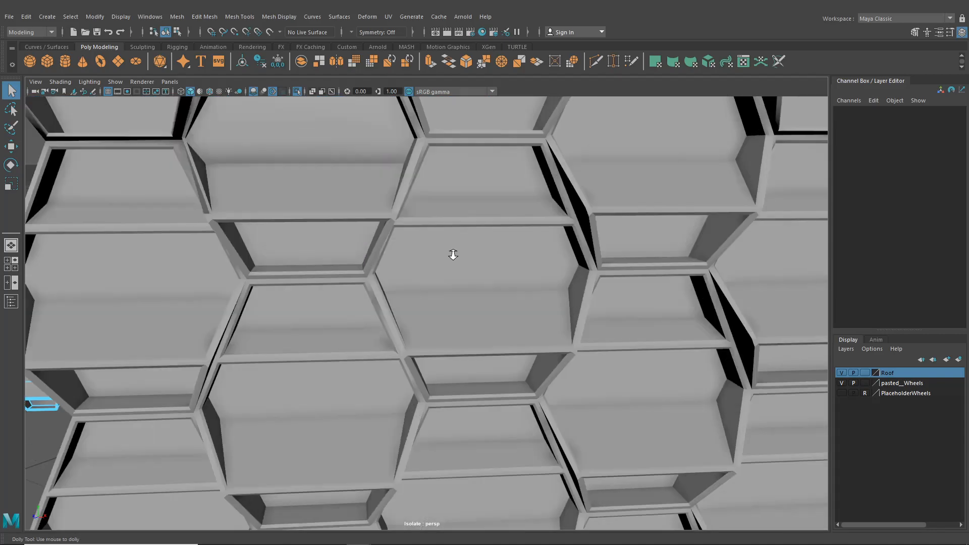
scroll(453, 254, "down", 5)
left_click_drag(432, 263, 343, 255, "alt")
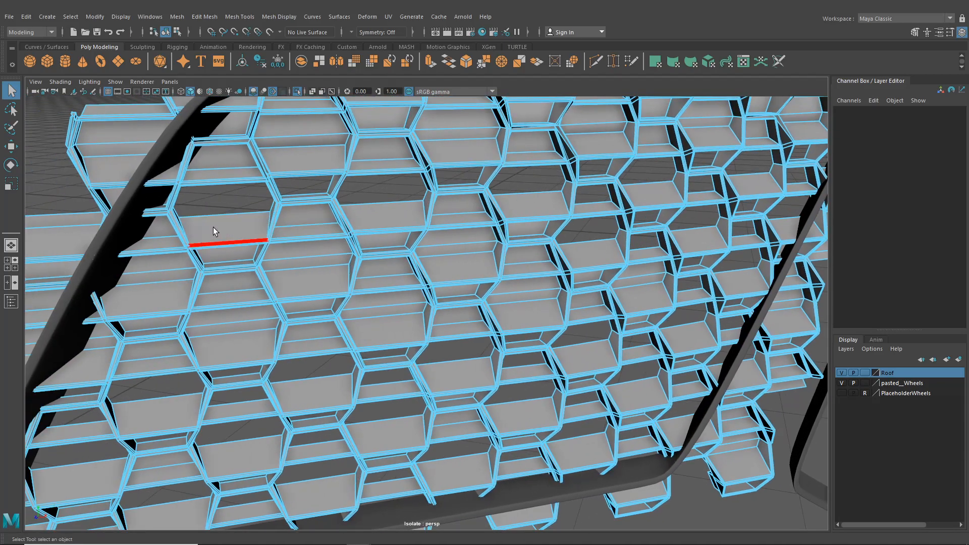
Select the back faces of the still-closed cells in the middle rows, beginning beside the frame's slanted side.
left_click(164, 225)
left_click(217, 259, "shift")
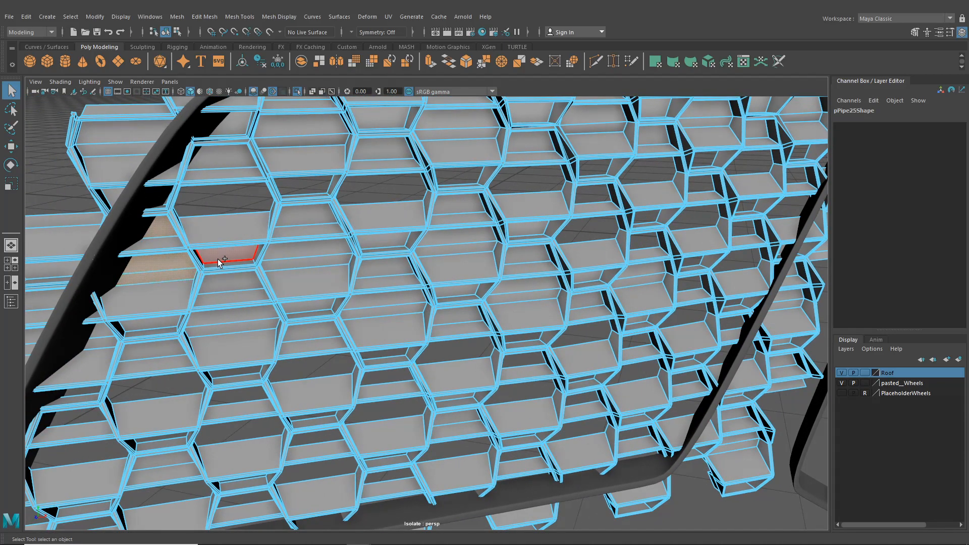
left_click_drag(283, 298, 291, 224, "alt")
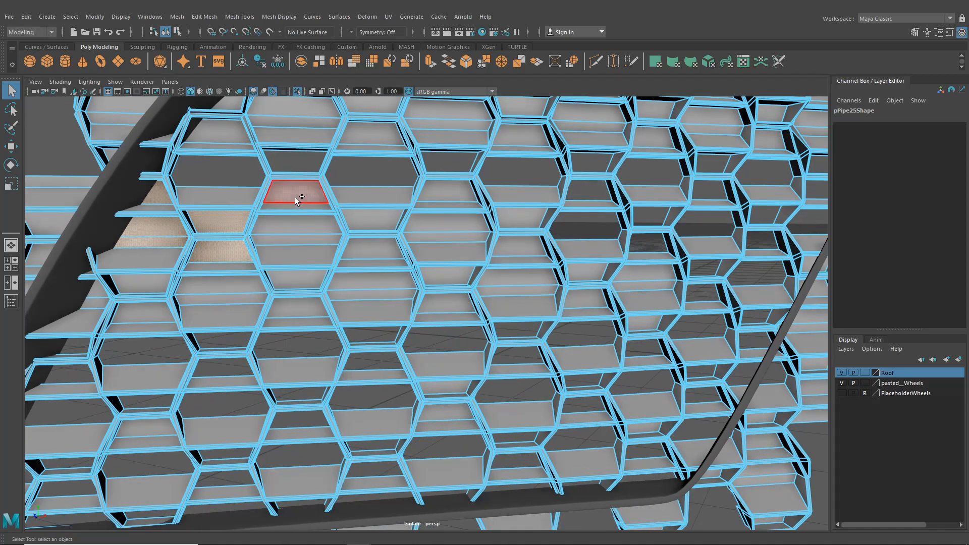
left_click(295, 197, "shift")
left_click(296, 225, "shift")
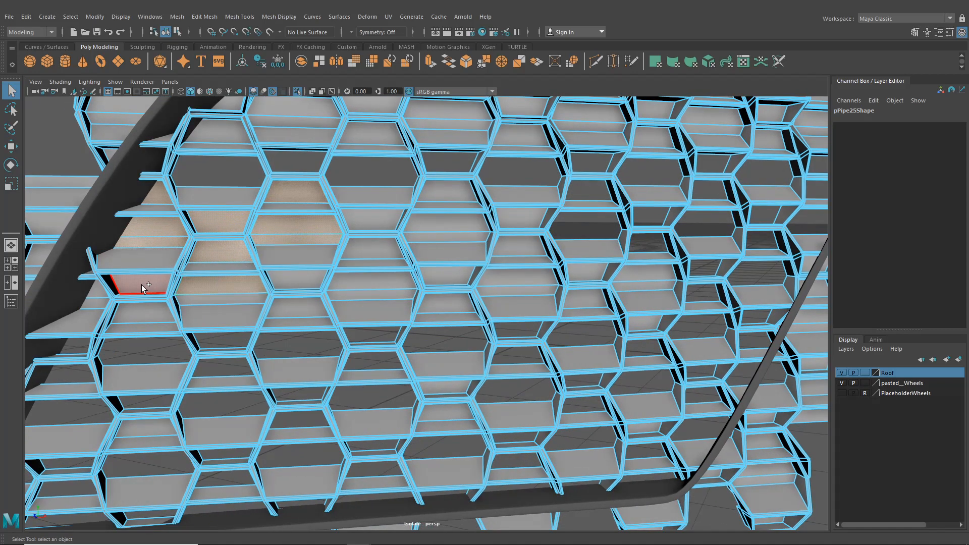
left_click(96, 302, "shift")
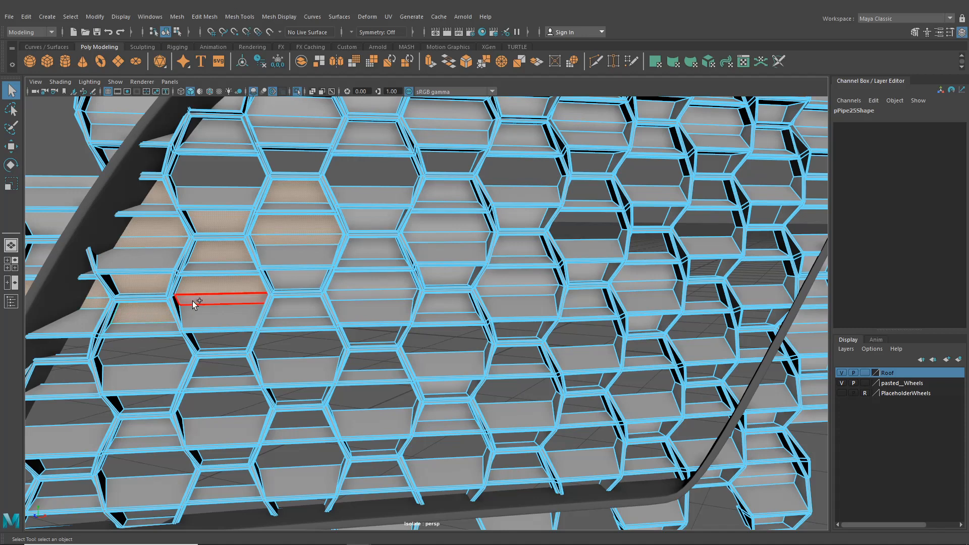
Add the remaining back faces across the middle rows to the selection and delete them.
left_click(302, 313, "shift")
left_click(365, 280, "shift")
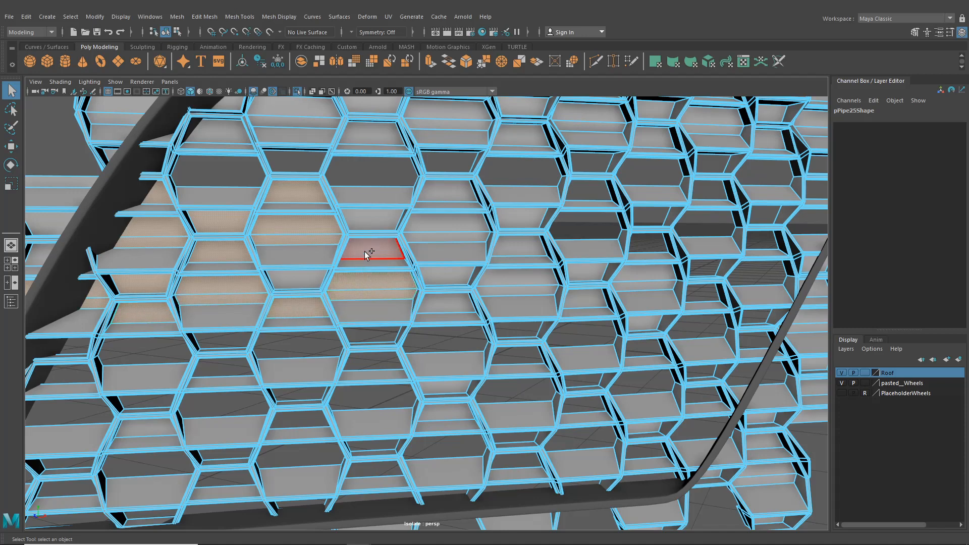
left_click(365, 251, "shift")
left_click(374, 216, "shift")
left_click(439, 224, "shift")
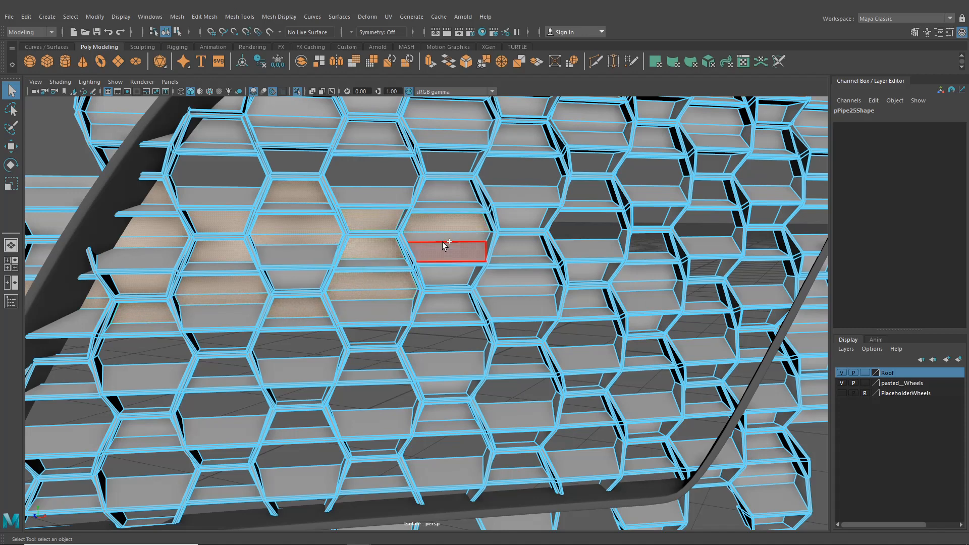
left_click(464, 249, "shift")
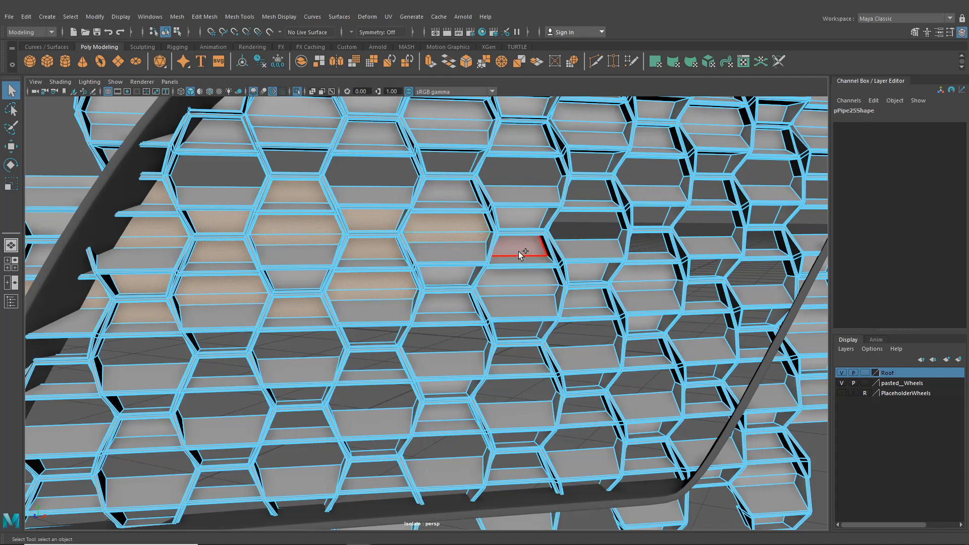
left_click(528, 216, "shift")
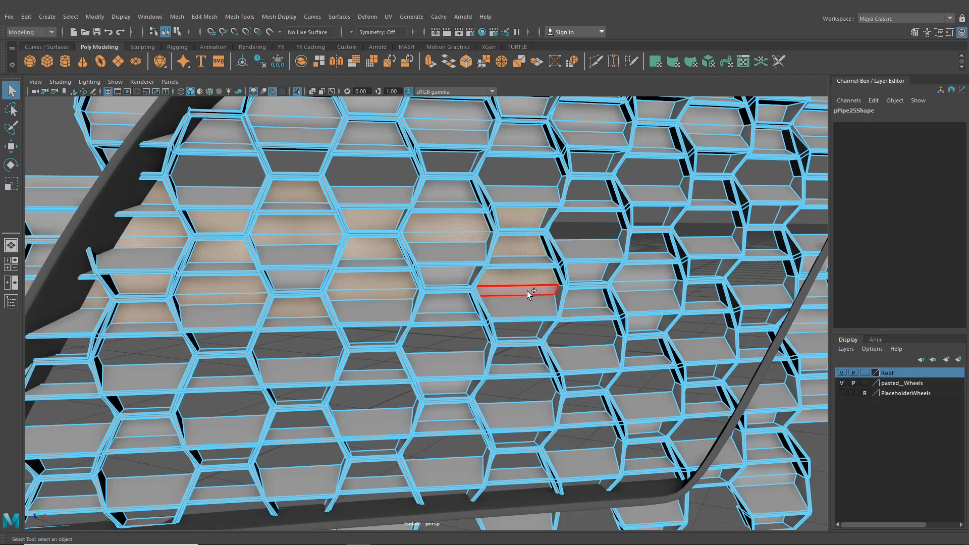
left_click(527, 291, "shift")
left_click(462, 274, "shift")
left_click(456, 302, "shift")
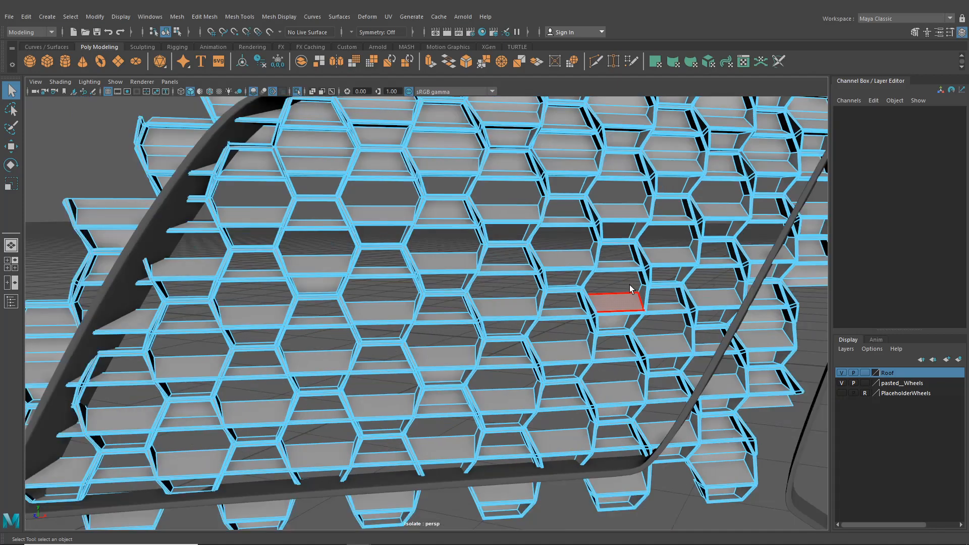
Return the mesh to object selection mode and turn off isolation to show the whole car.
left_click_drag(629, 284, 576, 314, "alt")
left_click(165, 32)
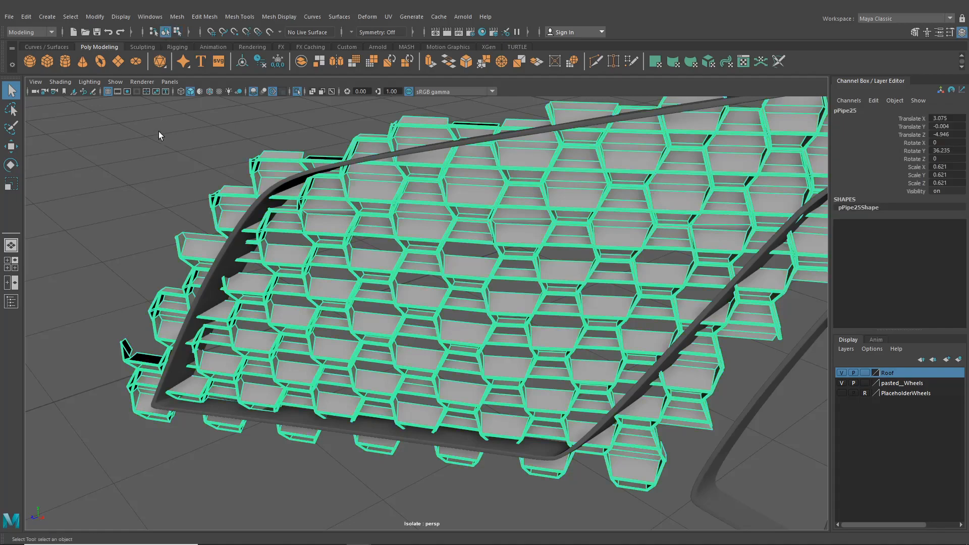
left_click(159, 131)
left_click_drag(159, 131, 356, 217, "alt")
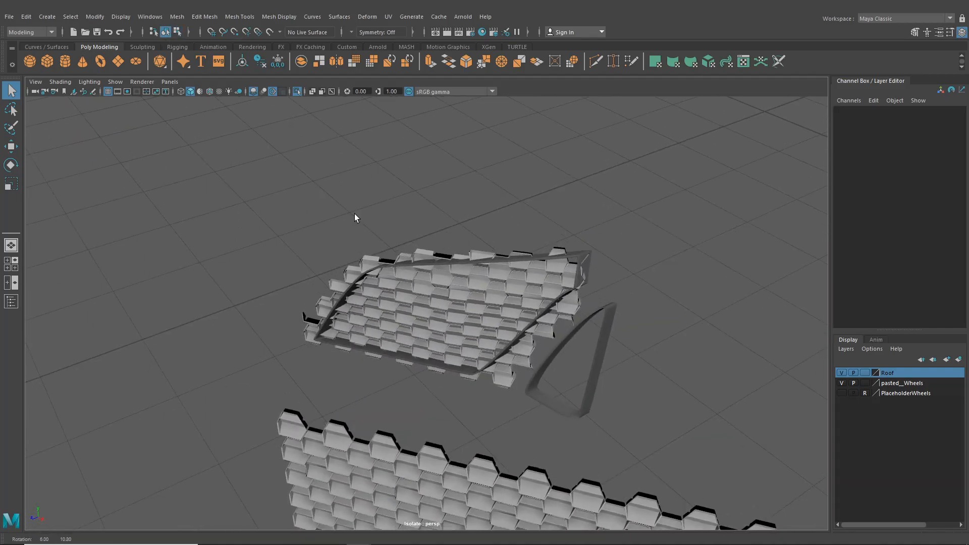
left_click(297, 91)
left_click_drag(298, 106, 338, 186, "alt")
scroll(338, 187, "up", 5)
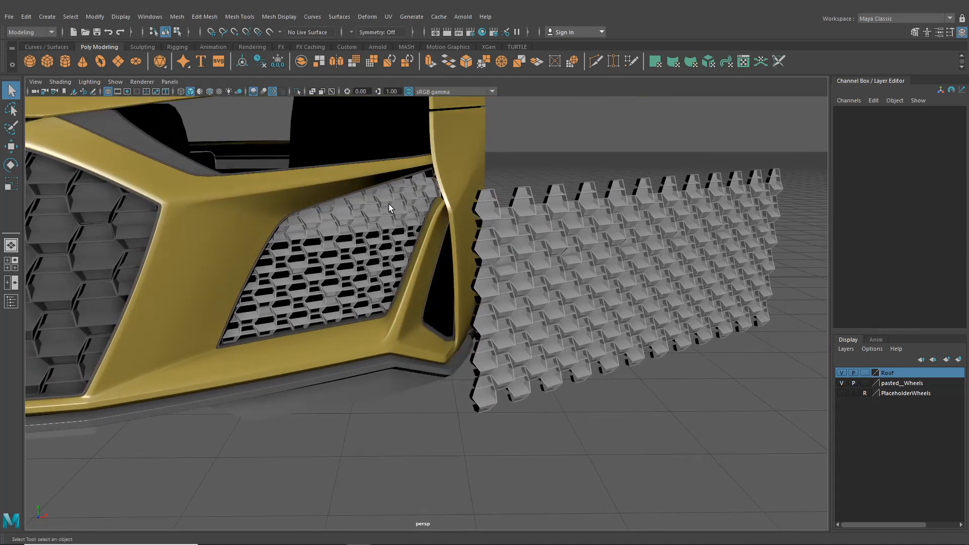
Assign the lambert2 material to the intake's honeycomb mesh using Hypershade, and close Hypershade.
left_click_drag(389, 204, 394, 206, "alt")
left_click(395, 206)
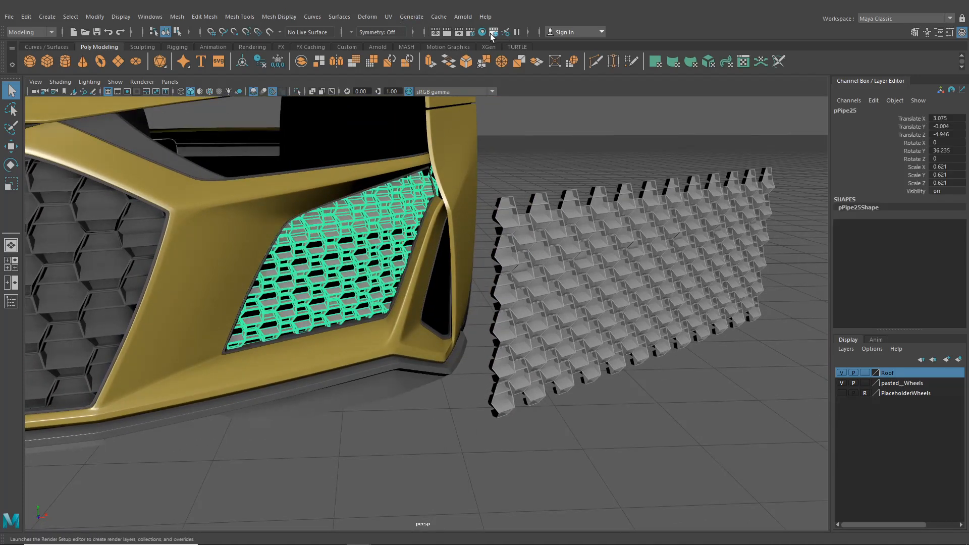
left_click(483, 32)
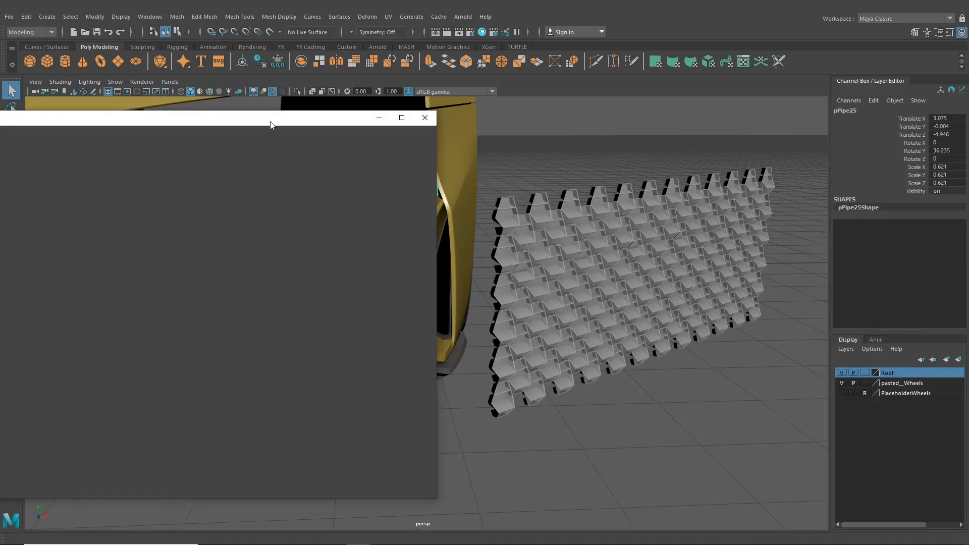
left_click_drag(271, 126, 688, 128)
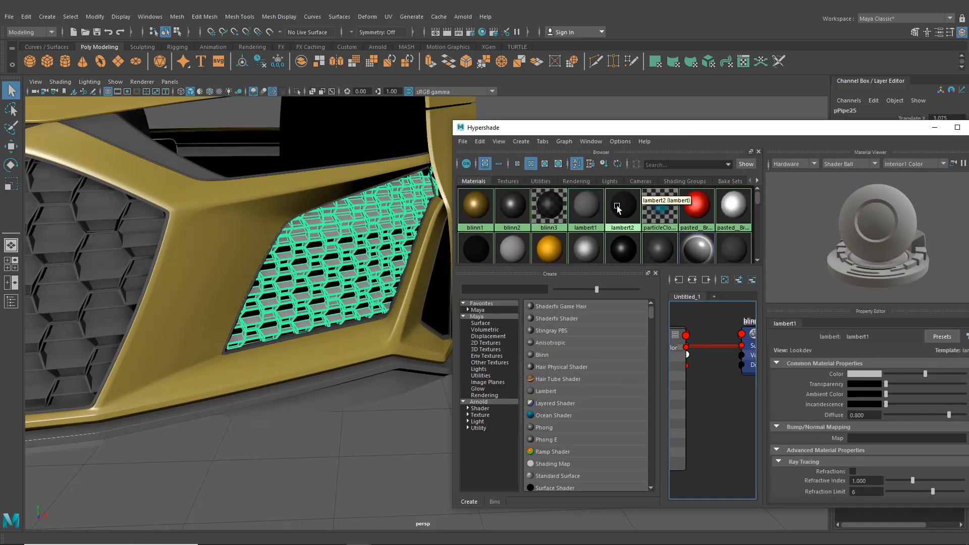
middle_click_drag(618, 209, 325, 223)
left_click_drag(795, 131, 638, 148)
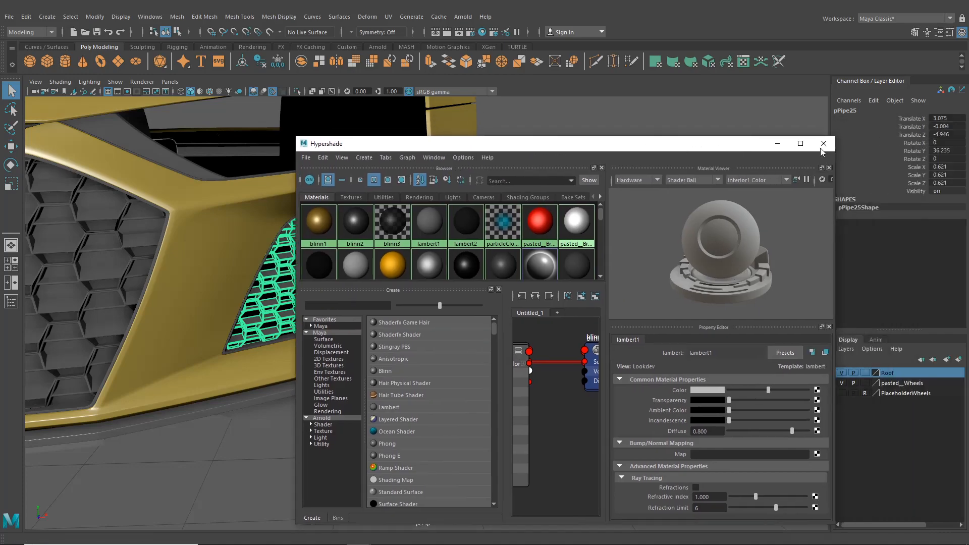
left_click(826, 147)
Deselect the mesh and inspect the darkened intake grille on the car's front from several angles.
left_click(705, 136)
scroll(705, 139, "down", 3)
left_click_drag(705, 139, 642, 192, "alt")
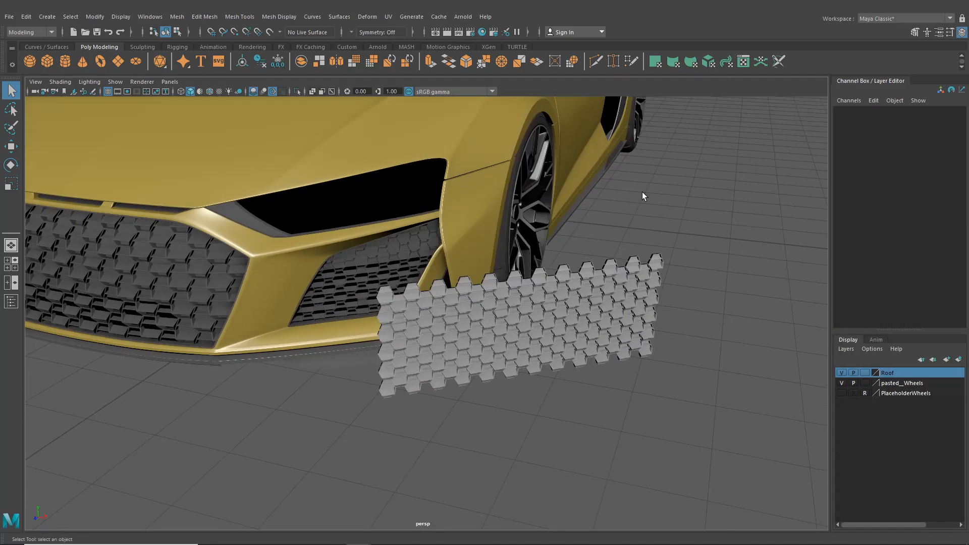
scroll(641, 193, "down", 4)
middle_click_drag(625, 213, 664, 215, "alt")
mouse_move(580, 216)
left_mouse_down("alt")
mouse_move(640, 227)
mouse_move(570, 208)
mouse_move(552, 215)
mouse_move(570, 222)
left_mouse_up("alt")
middle_click_drag(573, 224, 527, 220, "alt")
scroll(524, 222, "up", 3)
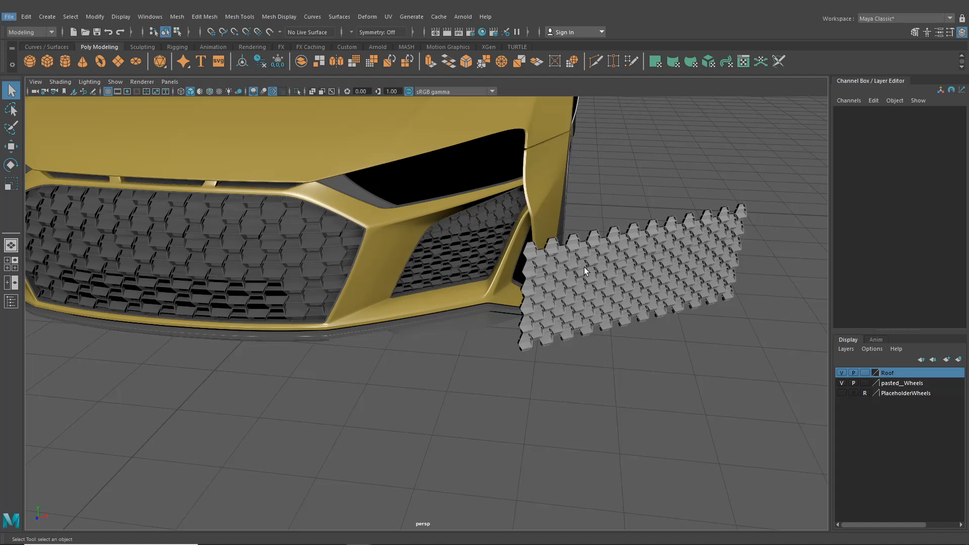
Isolate the spare honeycomb mesh together with the narrow triangular frame beside the front intake.
left_click(688, 256)
middle_click_drag(687, 256, 633, 253, "alt")
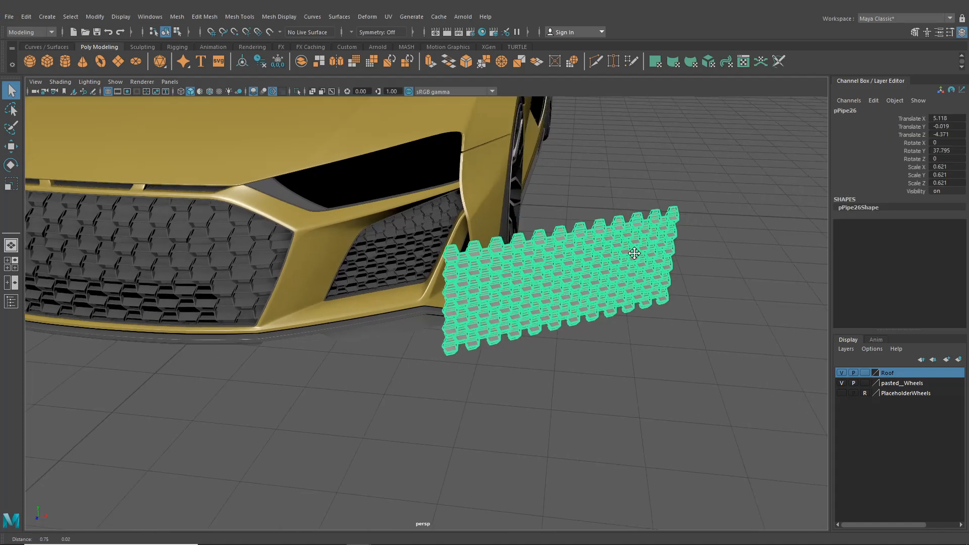
scroll(605, 252, "up", 3)
left_click_drag(497, 254, 494, 273, "alt")
left_click(472, 264, "shift")
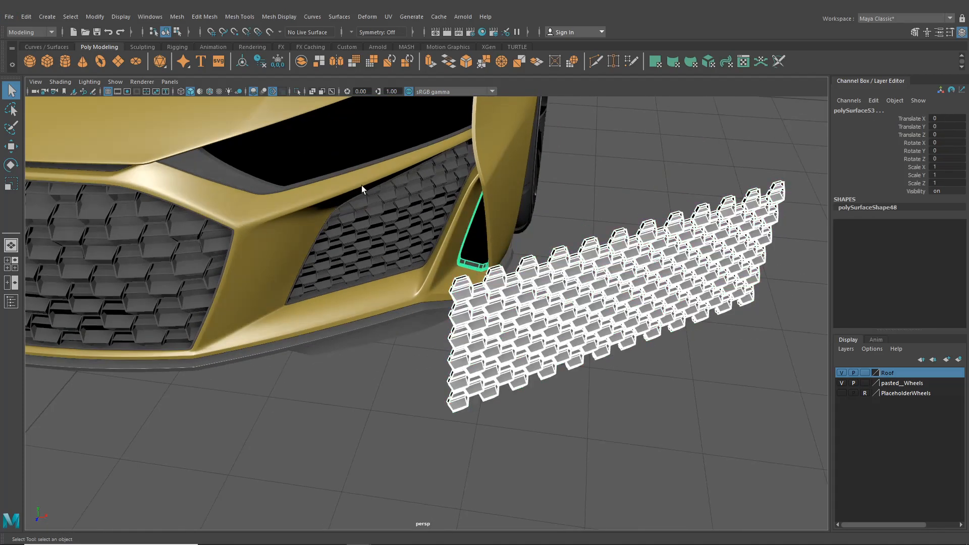
left_click(296, 91)
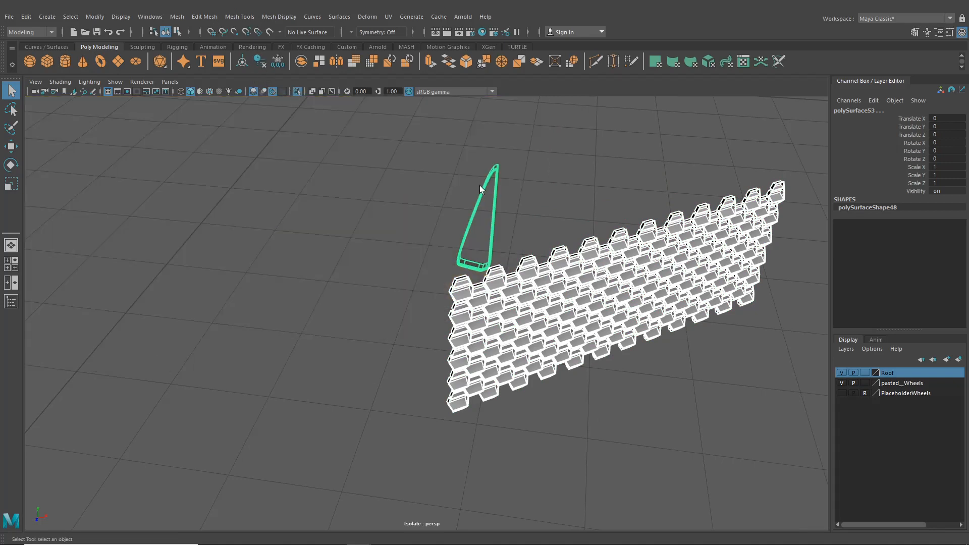
Move only the spare honeycomb mesh onto the narrow triangular frame, at about Translate X 3.86 and Z -5.55.
left_click(619, 309)
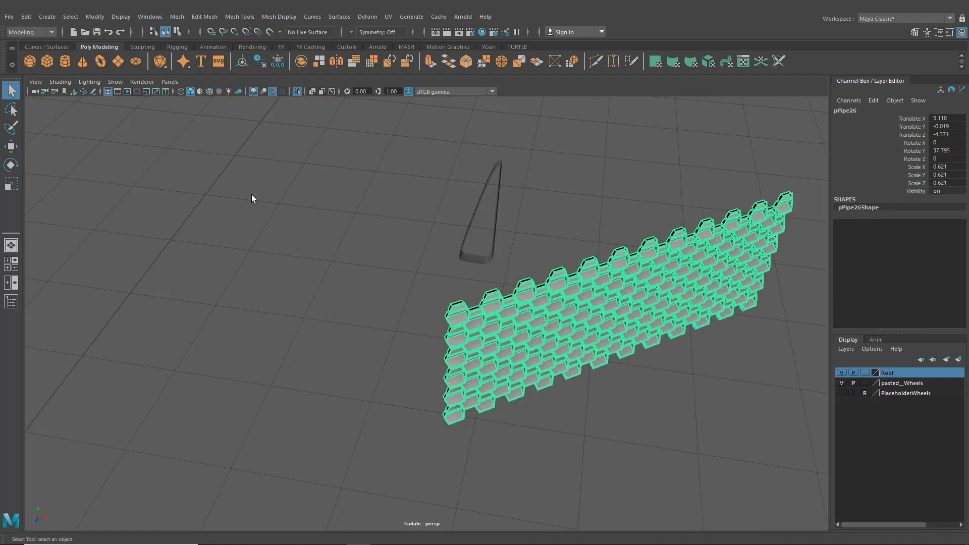
left_click(11, 147)
left_click_drag(609, 346, 473, 236)
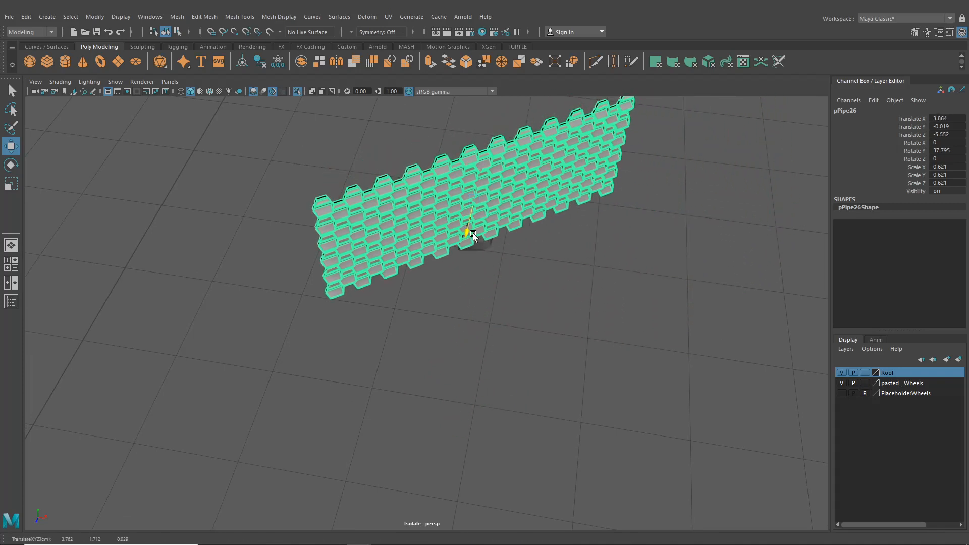
Rotate the spare honeycomb mesh to about 17.56 degrees around Y and lower it to about Translate Y -0.348.
left_click(7, 183)
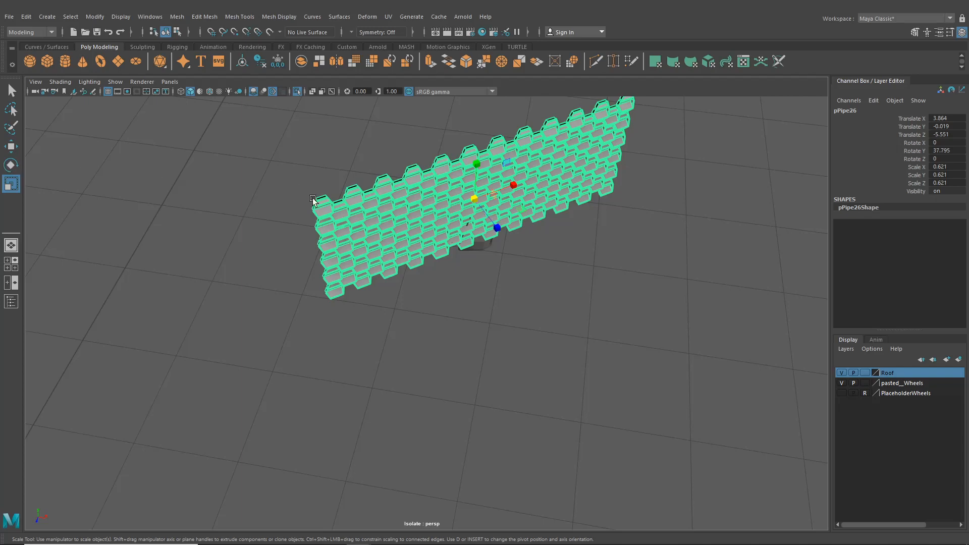
left_click(12, 165)
middle_click_drag(416, 219, 400, 281, "alt")
scroll(400, 281, "up", 3)
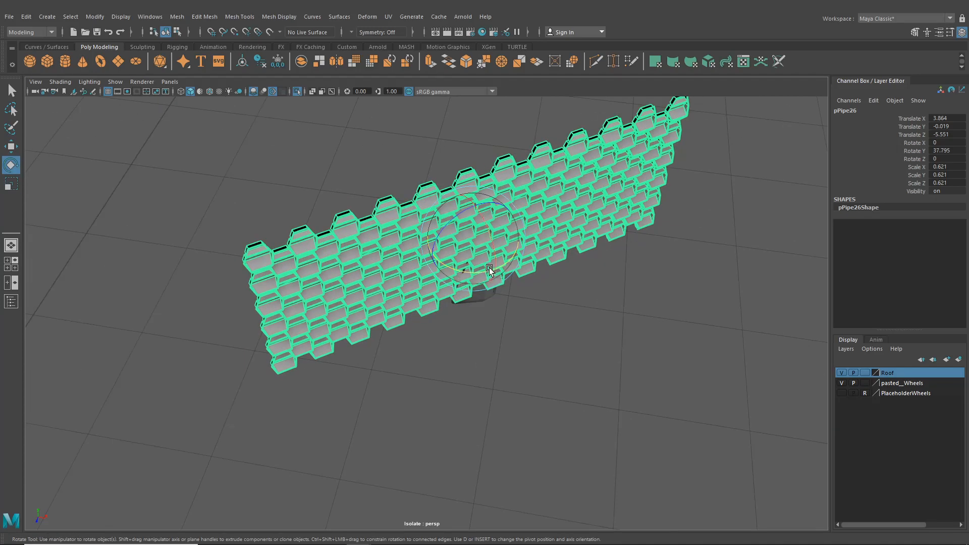
left_click_drag(479, 273, 460, 273)
left_click_drag(462, 317, 495, 352, "alt")
left_click(12, 147)
middle_click_drag(495, 352, 423, 319, "alt")
scroll(423, 319, "up", 4)
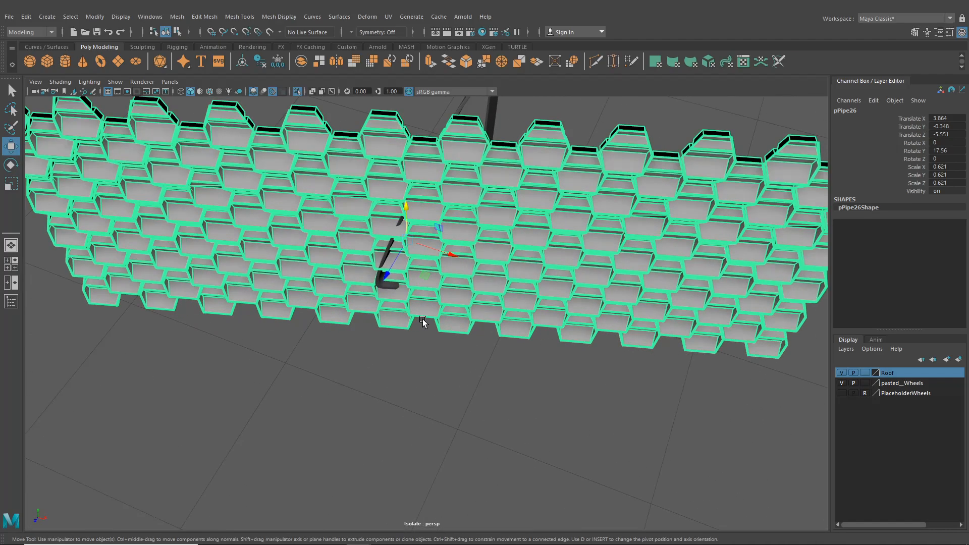
Align the mesh with the triangular frame at about Rotate Y 46.6, Translate X 3.843 and Z -5.637.
left_click_drag(423, 321, 326, 328, "alt")
key("e")
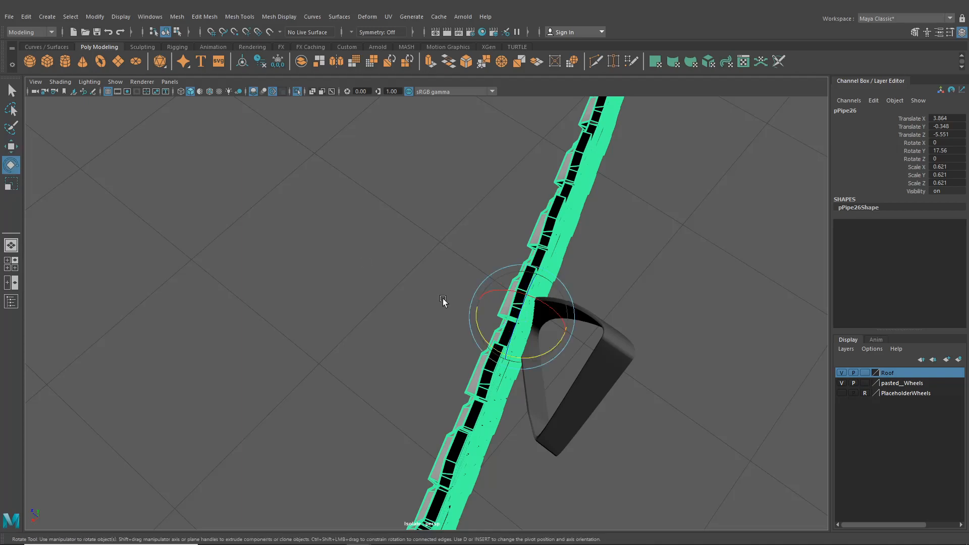
mouse_move(545, 357)
left_mouse_down()
mouse_move(554, 354)
mouse_move(547, 329)
mouse_move(534, 346)
mouse_move(552, 340)
mouse_move(534, 338)
mouse_move(543, 352)
left_mouse_up()
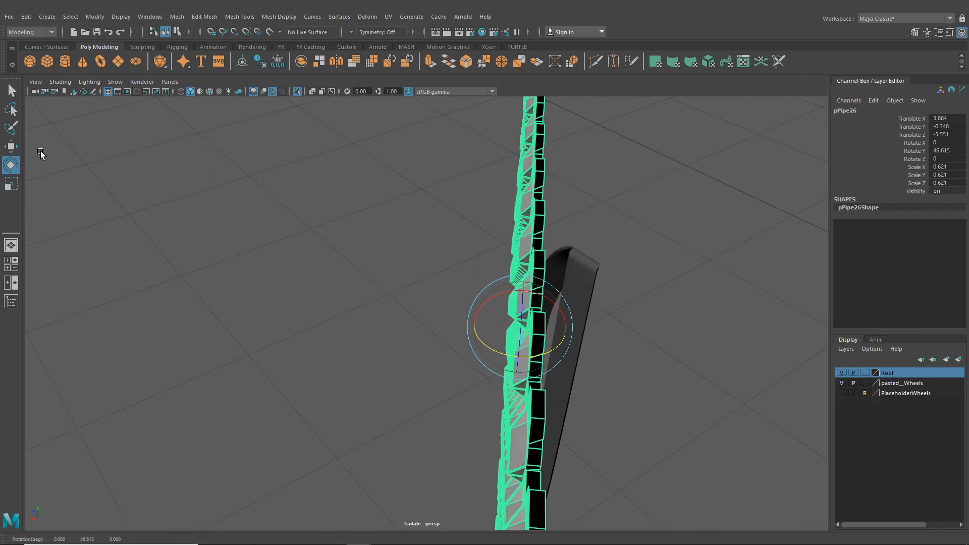
key("w")
left_click_drag(491, 305, 518, 321)
left_click_drag(518, 321, 577, 313, "alt")
scroll(576, 313, "down", 4)
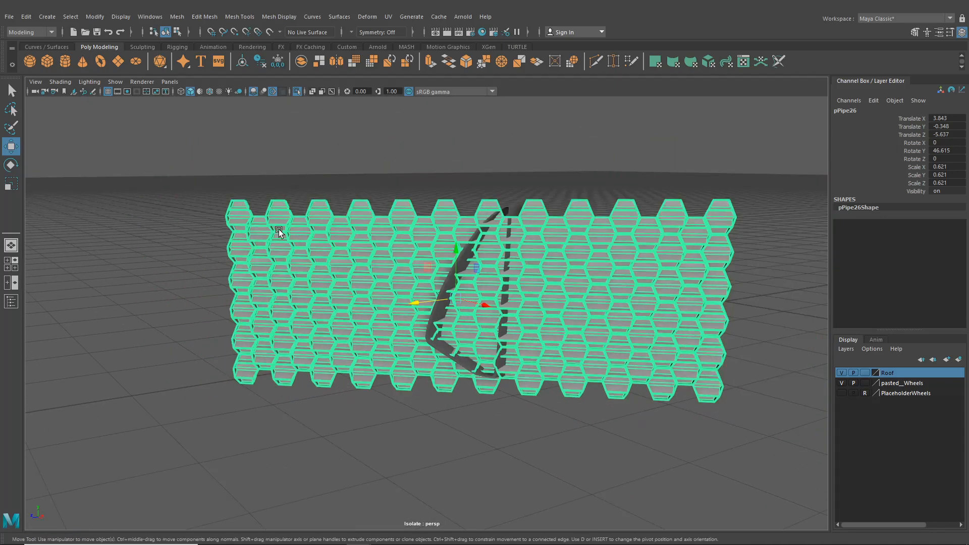
Delete the honeycomb faces on both sides of the triangular frame, keeping only the columns that overlap it.
right_click_drag(278, 229, 279, 251)
left_click_drag(167, 192, 402, 411)
key("Delete")
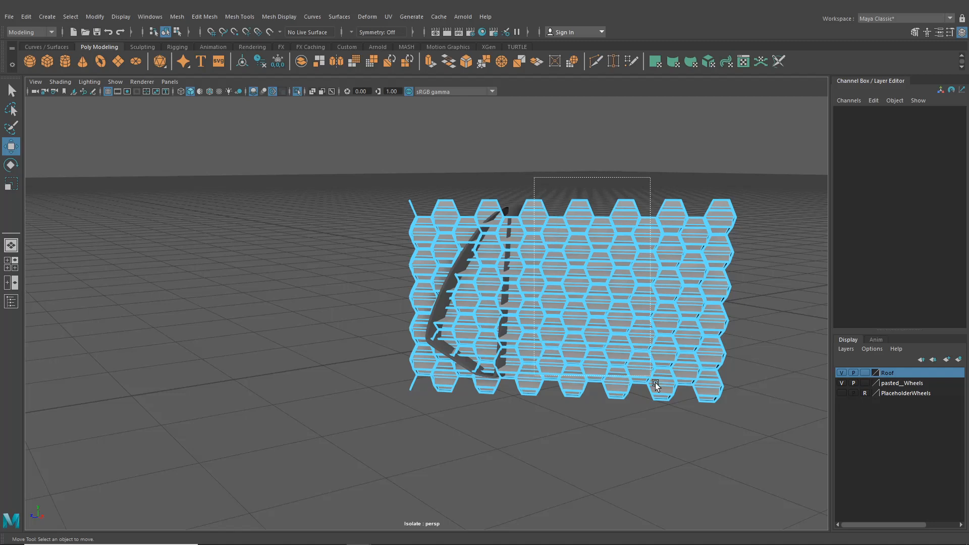
left_click_drag(655, 383, 752, 459)
key("Delete")
Return the trimmed mesh to object selection, raise it to about Translate Y -0.303 and deselect it.
key("f")
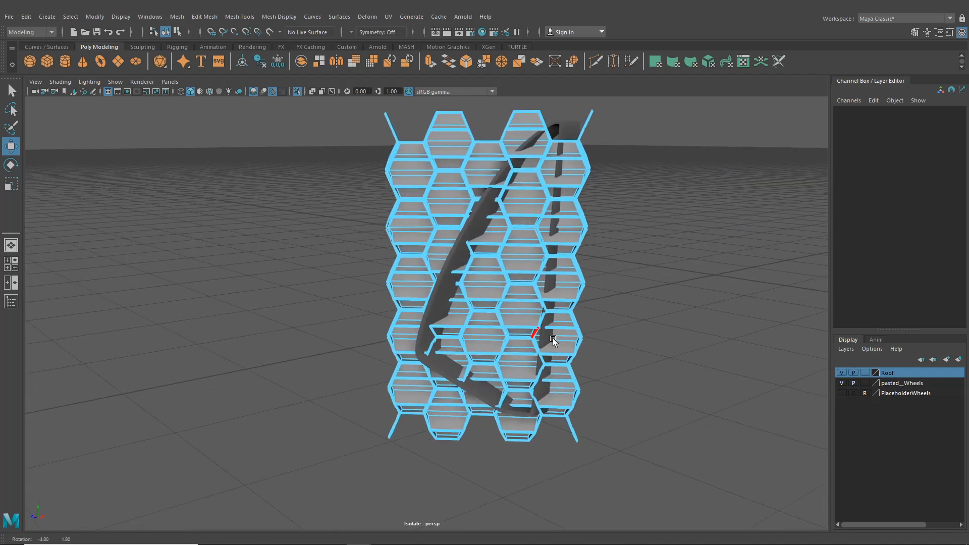
left_click(168, 32)
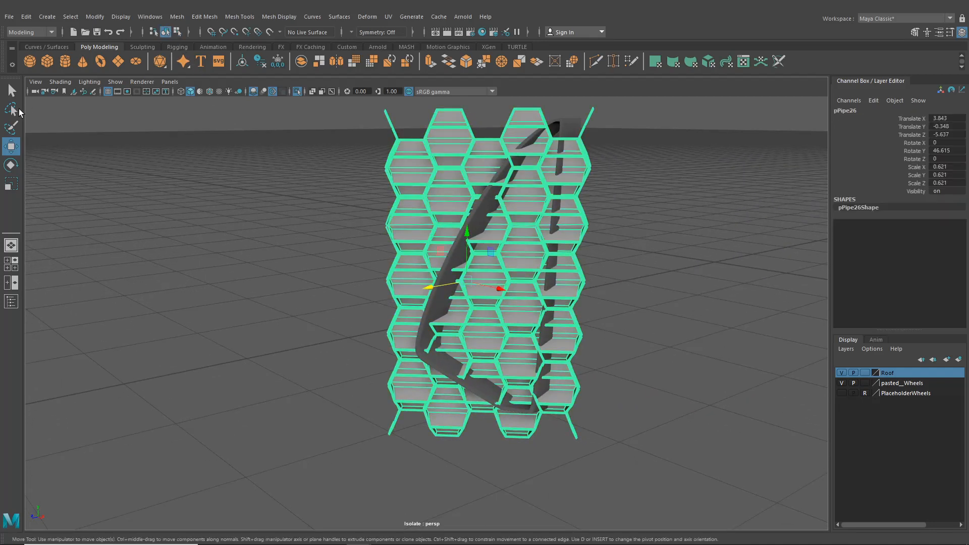
left_click_drag(472, 231, 469, 218)
mouse_move(483, 236)
left_mouse_down("alt")
mouse_move(484, 214)
mouse_move(481, 227)
left_mouse_up("alt")
left_click(350, 265)
left_click_drag(503, 194, 446, 258, "alt")
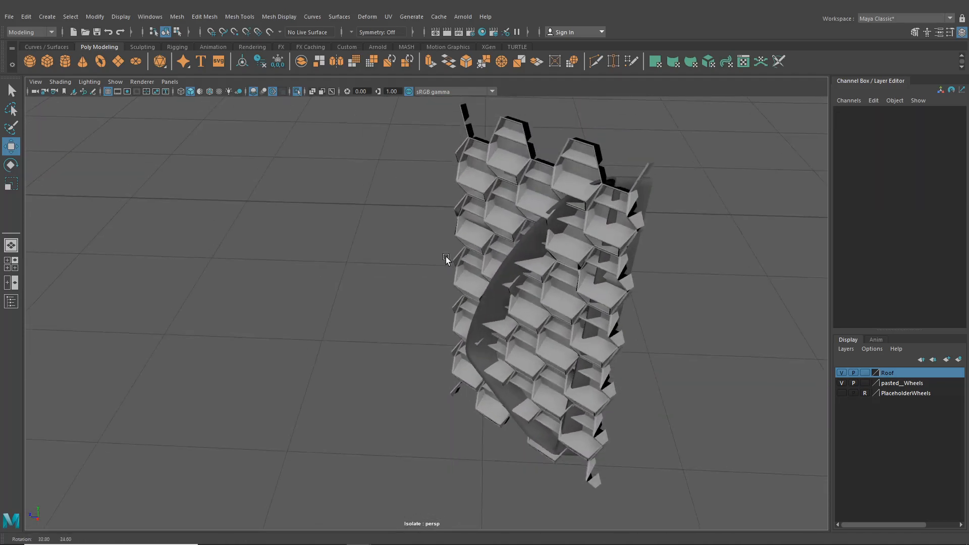
Add a Lattice deformer to the spare honeycomb mesh and set its S Divisions to 4.
left_click(479, 156)
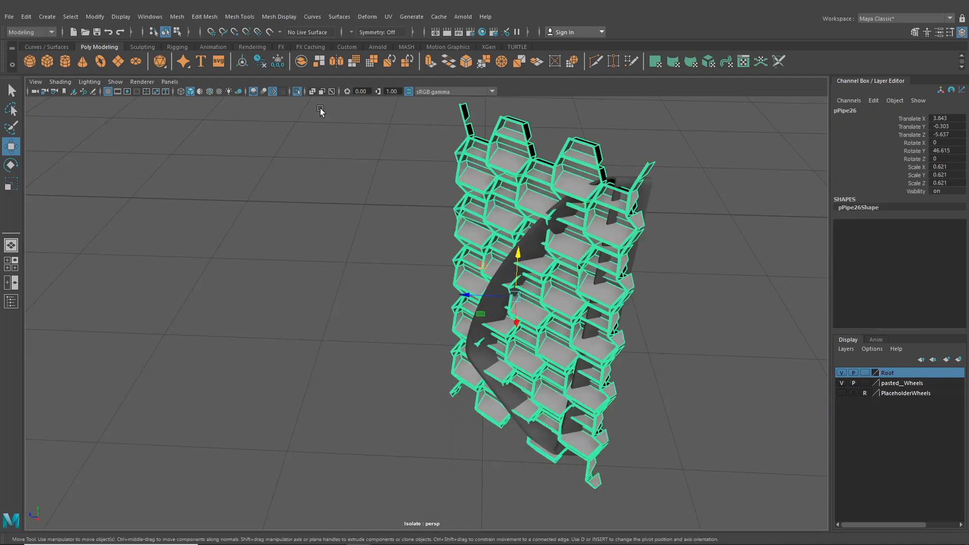
left_click(240, 17)
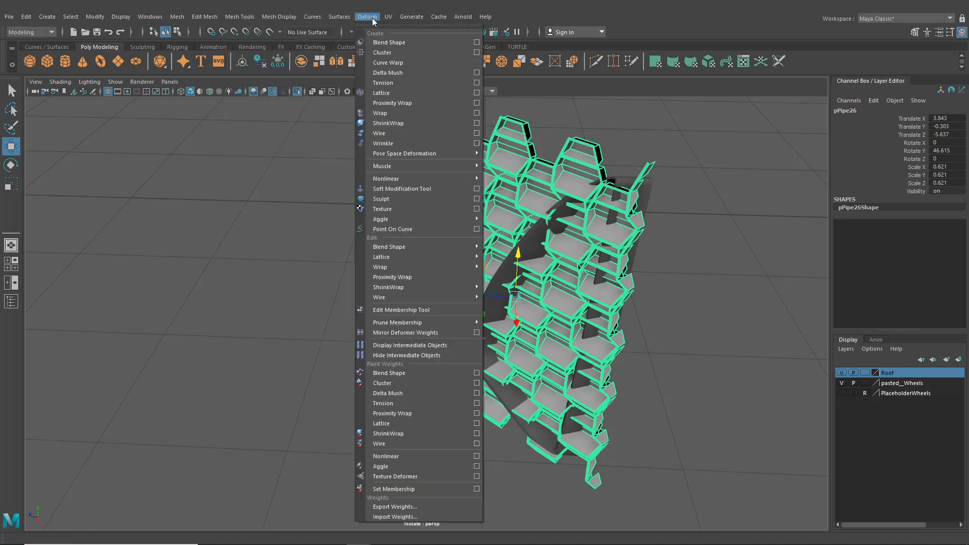
left_click(389, 93)
left_click_drag(659, 269, 673, 272, "alt")
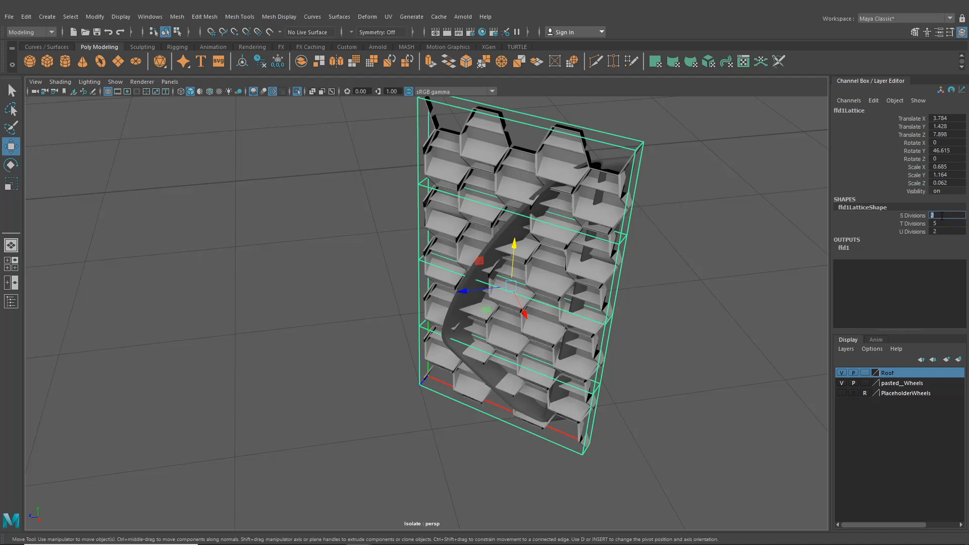
left_click(942, 216)
type("4")
key("Return")
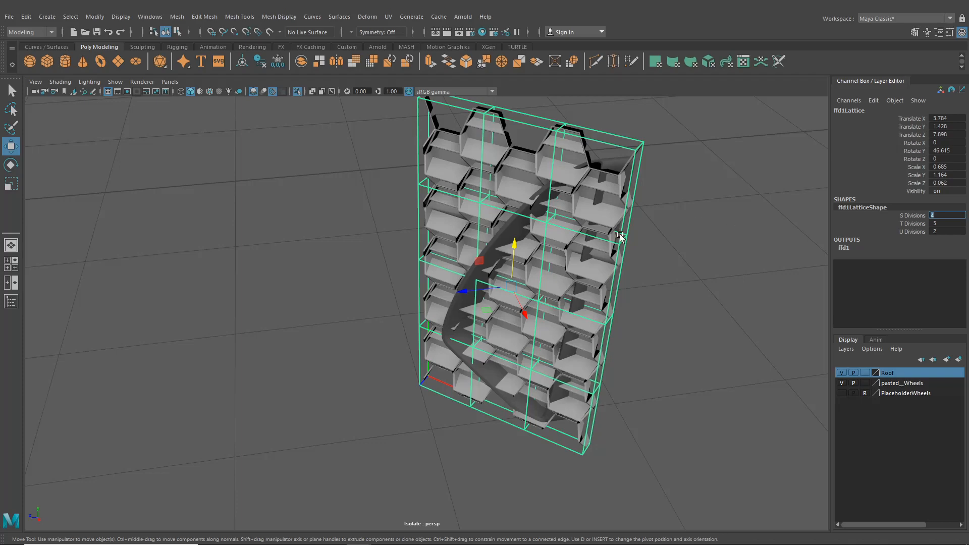
left_click_drag(620, 236, 593, 215, "alt")
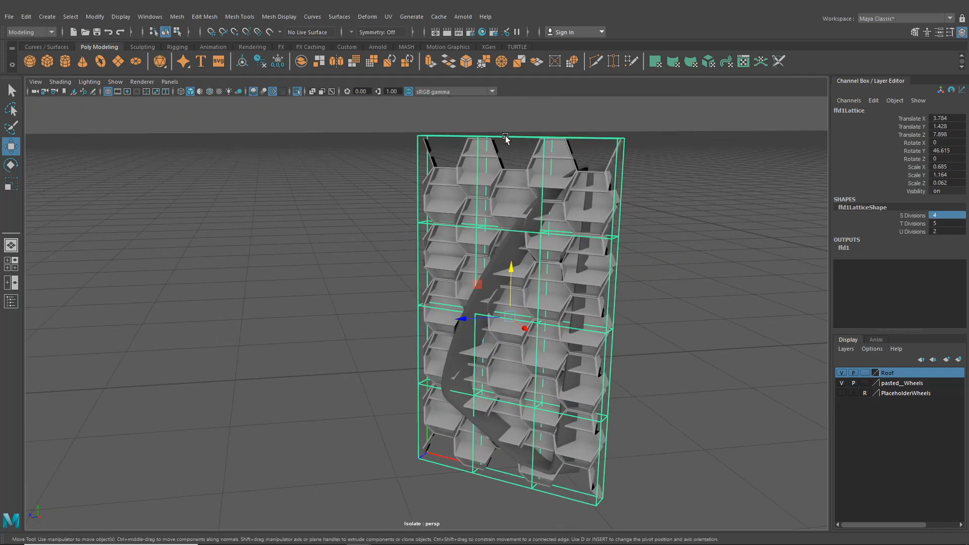
Switch to lattice points and reshape the top of the cage by moving its third-column points toward the frame.
right_click_drag(507, 138, 490, 136)
left_click_drag(584, 175, 563, 178, "alt")
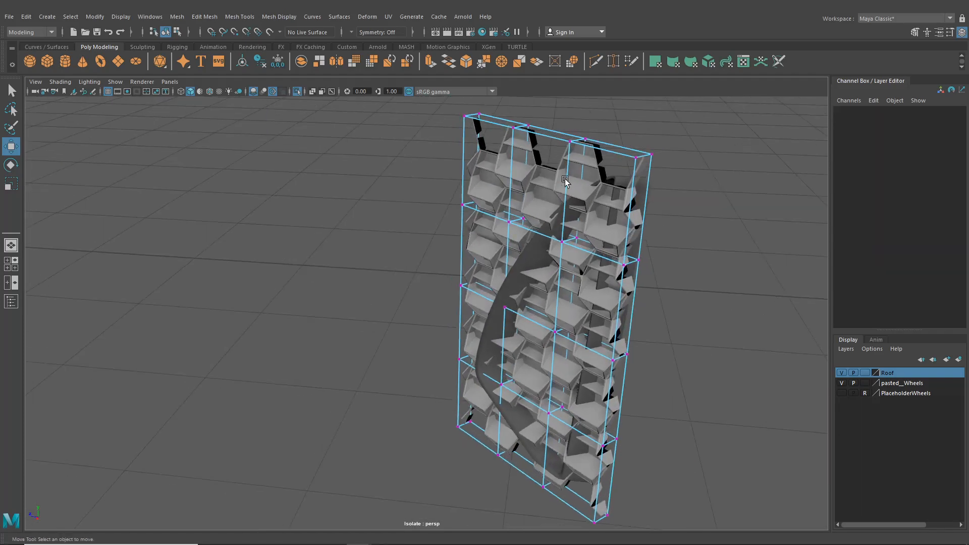
left_click_drag(625, 136, 669, 227)
left_click_drag(629, 201, 553, 167)
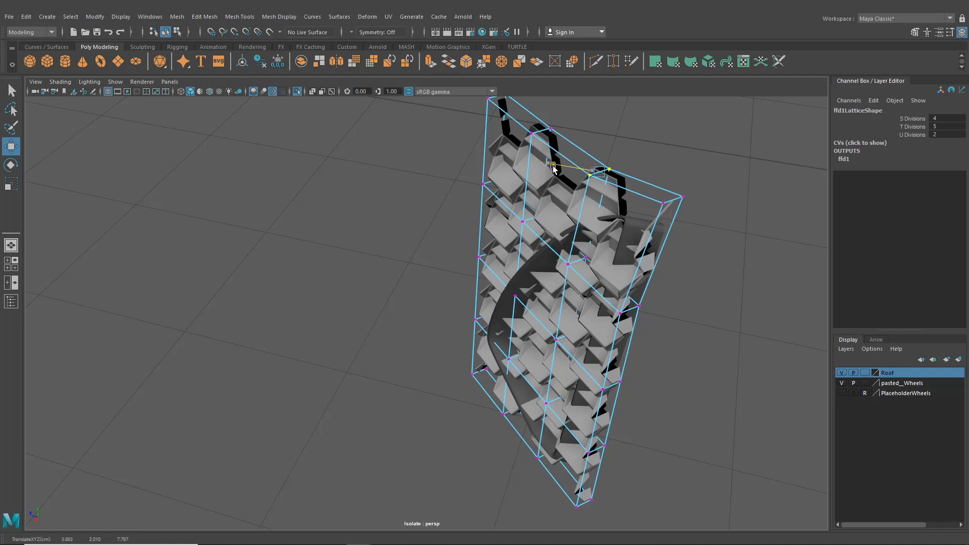
left_click(593, 192)
key("ctrl+z")
left_click_drag(595, 198, 575, 164)
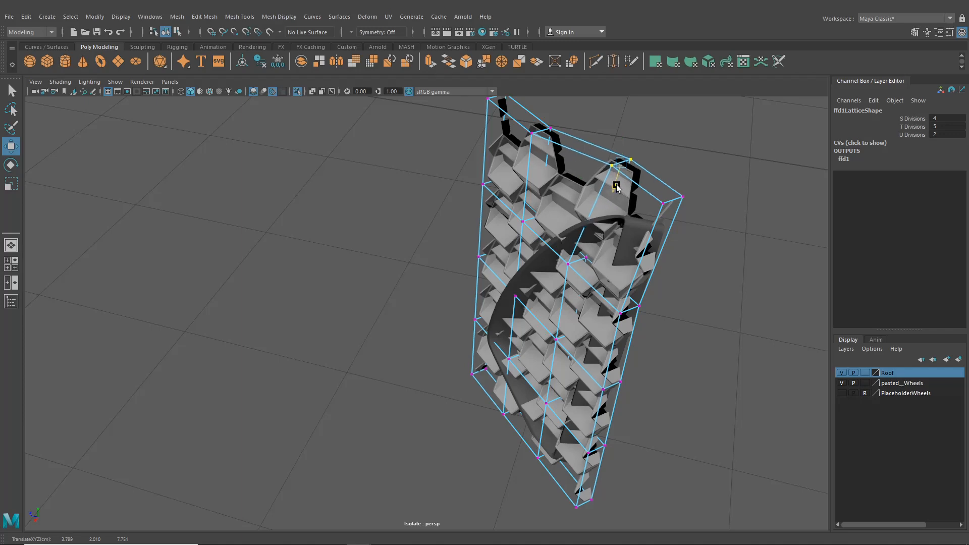
left_click_drag(621, 184, 621, 225, "alt")
Shift the upper and middle lattice points along the cage's outer edge to follow the frame's straight side.
left_click_drag(617, 276, 676, 319)
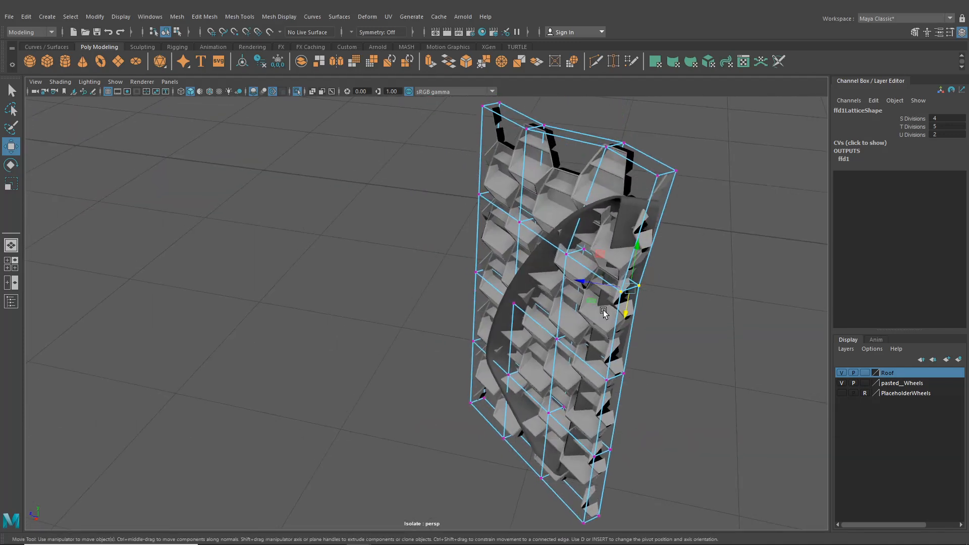
left_click_drag(592, 283, 592, 272)
left_click_drag(586, 358, 645, 366)
middle_click_drag(640, 372, 546, 336, "alt")
scroll(530, 348, "up", 3)
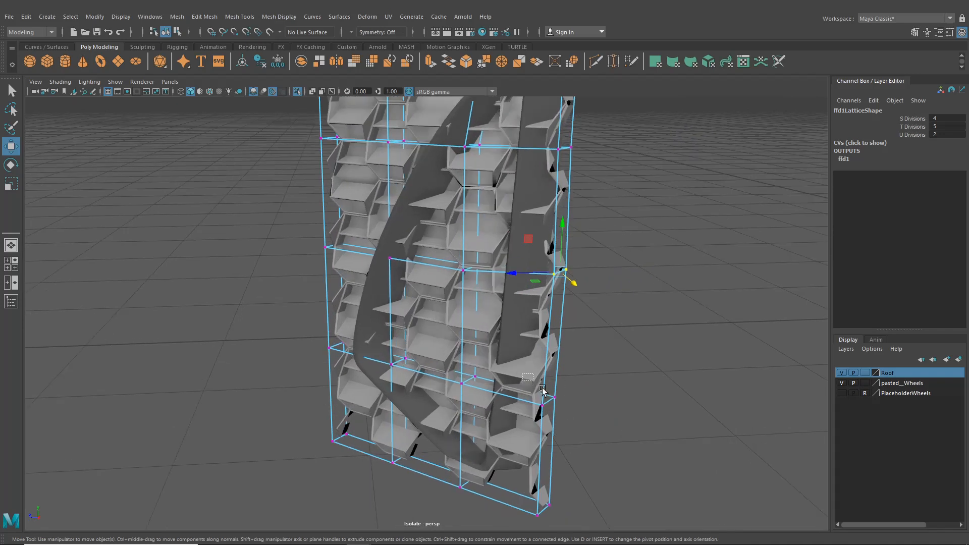
Shift the two lowest pairs of lattice points on the cage's outer edge to match the frame.
left_click_drag(541, 386, 567, 418)
mouse_move(513, 406)
left_mouse_down()
mouse_move(543, 405)
mouse_move(514, 393)
left_mouse_up()
middle_click_drag(529, 435, 523, 405, "alt")
left_click_drag(519, 464, 570, 504)
left_click_drag(502, 483, 523, 477)
scroll(523, 476, "down", 2)
middle_click_drag(517, 457, 532, 501, "alt")
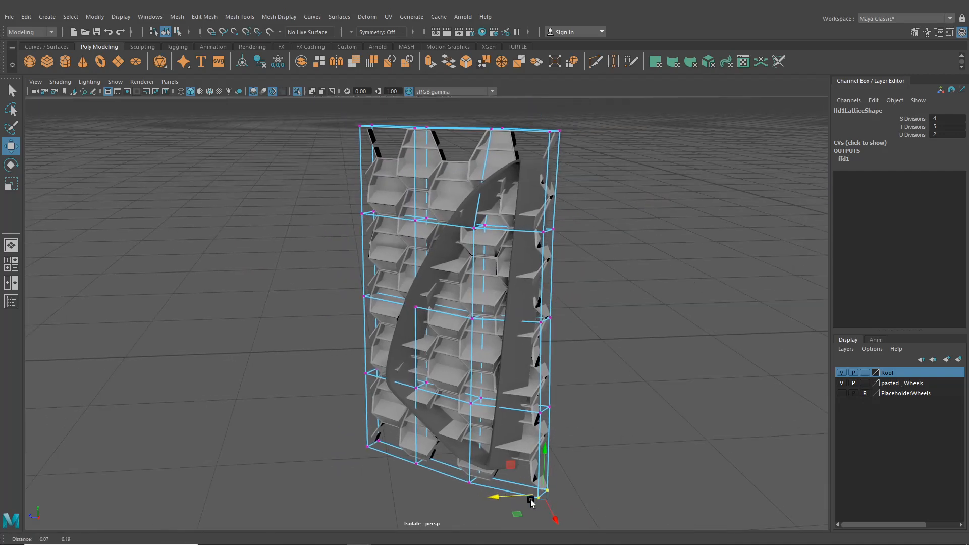
Leave lattice point editing, select the honeycomb mesh and delete all construction history to bake in the lattice deformation.
left_click_drag(523, 447, 466, 235, "alt")
left_click_drag(466, 236, 447, 281, "alt")
left_click_drag(471, 316, 420, 278, "alt")
scroll(423, 324, "down", 4)
left_click(167, 32)
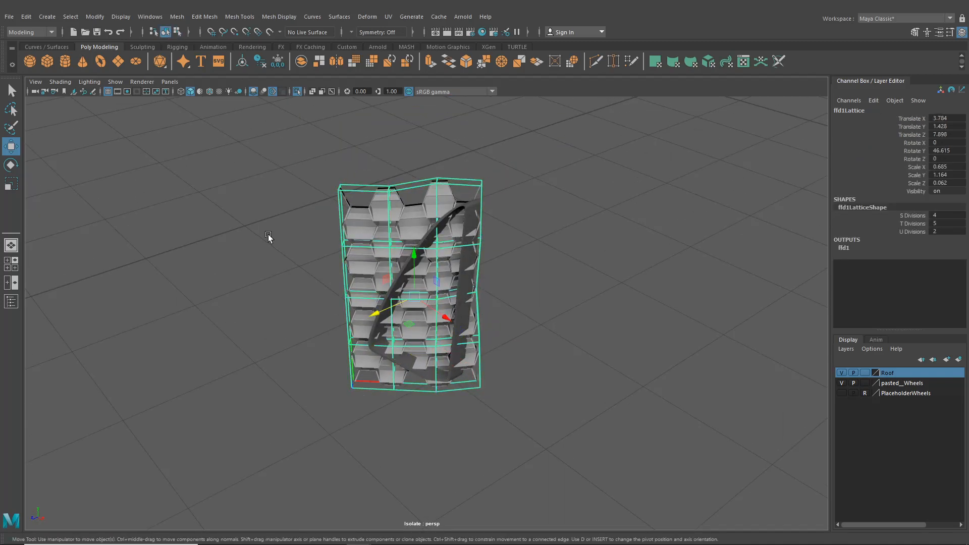
left_click(268, 235)
left_click_drag(361, 350, 382, 328, "alt")
scroll(371, 322, "up", 5)
left_click(304, 222)
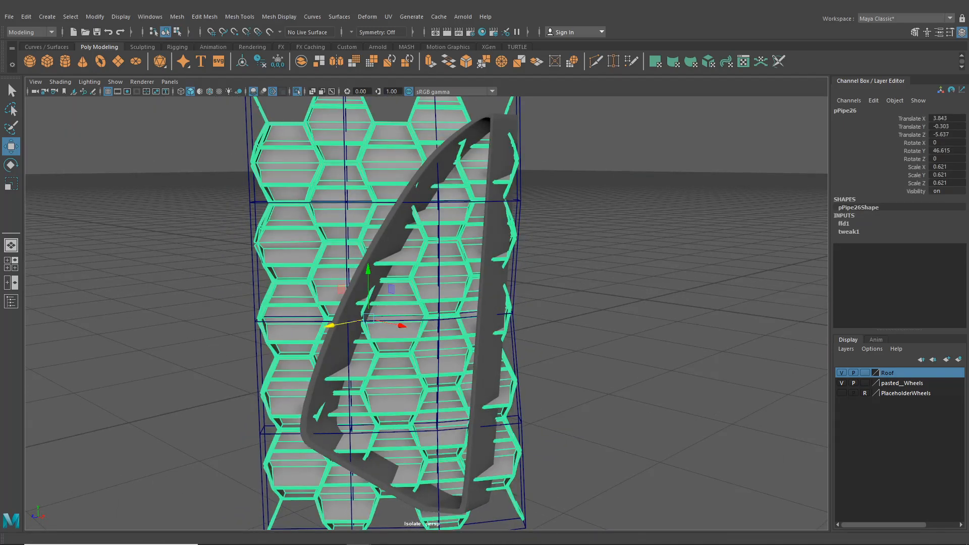
left_click(28, 16)
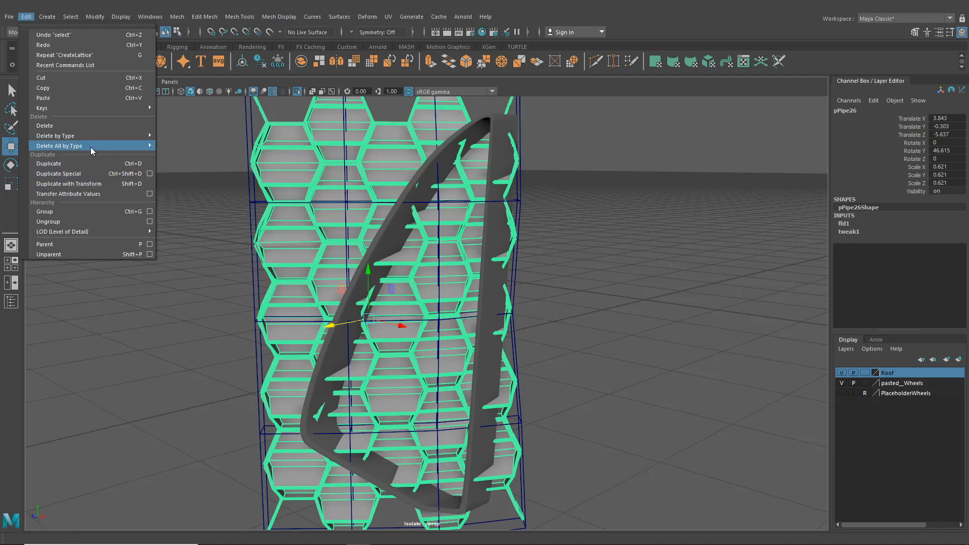
mouse_move(91, 146)
left_click(199, 147)
scroll(277, 248, "down", 4)
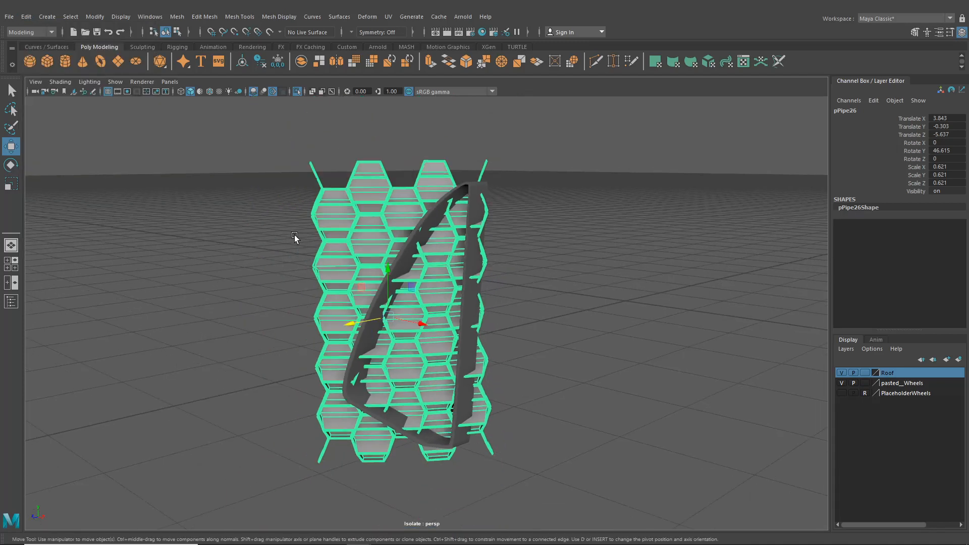
Delete the mesh's outermost face column and the upper cells of the neighbouring column outside the frame's slanted edge.
right_click_drag(318, 230, 273, 159)
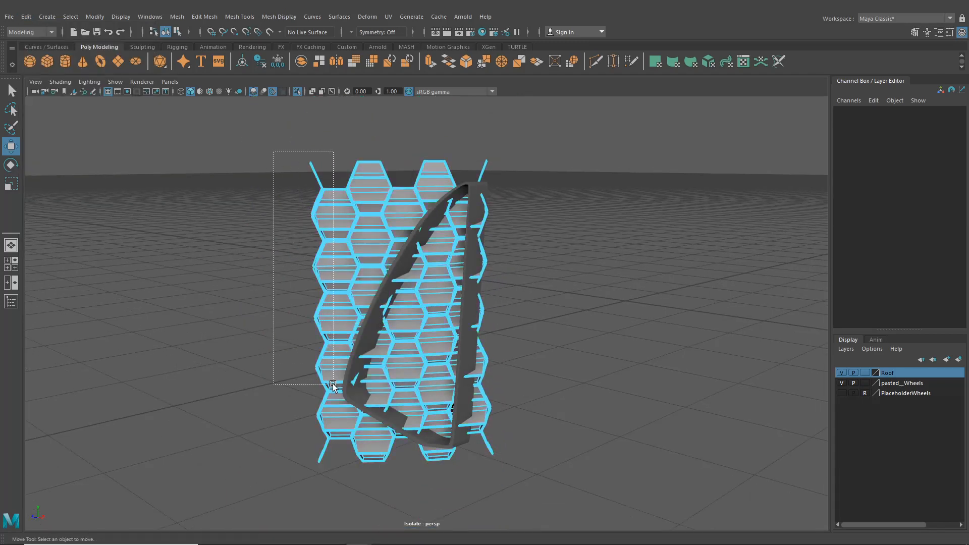
left_click_drag(330, 418, 333, 488)
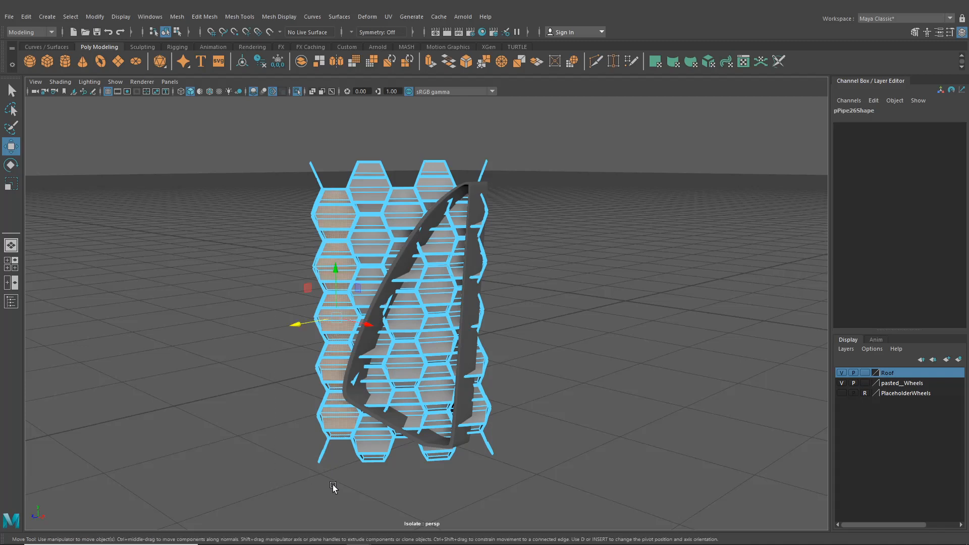
key("Delete")
left_click_drag(369, 283, 370, 285)
key("Delete")
Delete the remaining excess cells above the frame's slanted edge up to its top corner.
left_click_drag(369, 143, 401, 240)
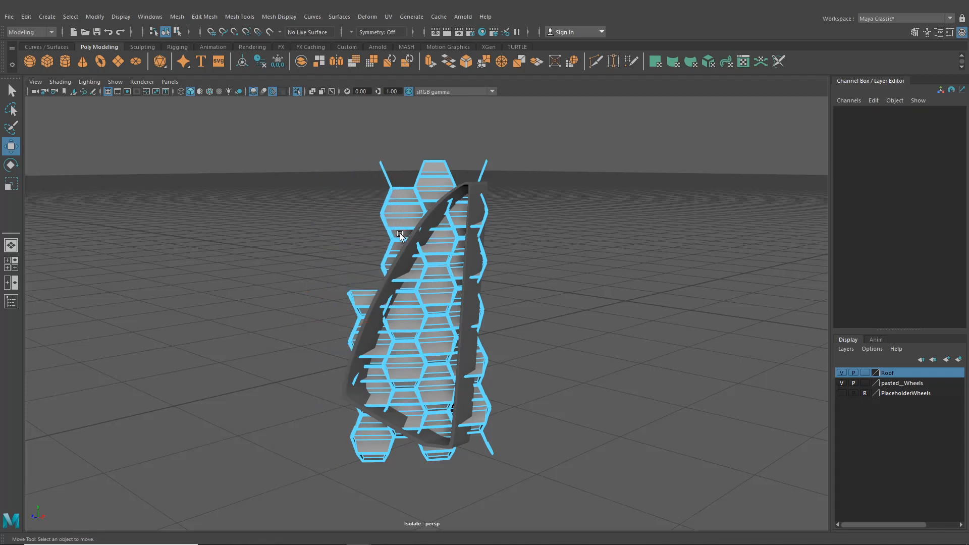
key("Delete")
left_click_drag(401, 143, 460, 177)
key("Delete")
key("Delete")
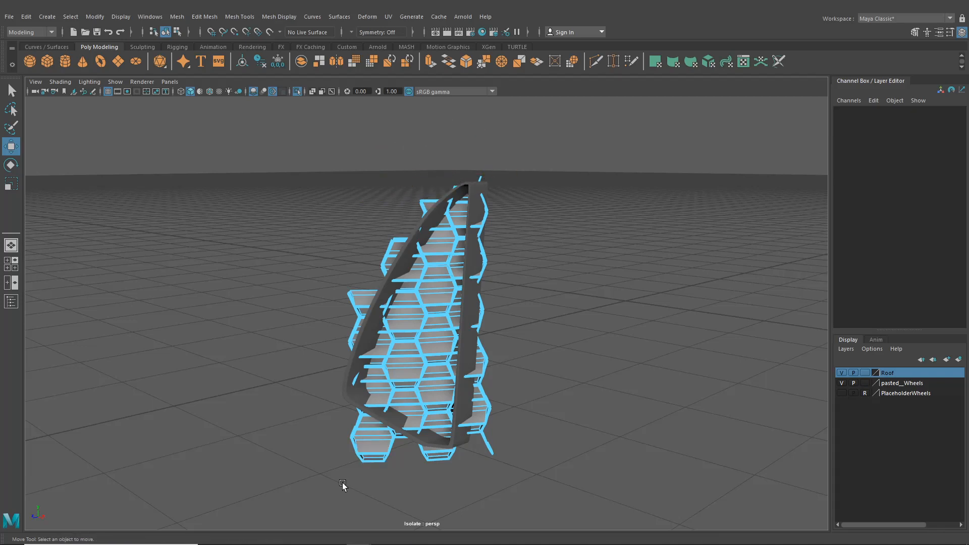
Delete the excess honeycomb faces below the frame's lower edge and around its lower outer corner.
left_click_drag(341, 484, 429, 453)
key("Delete")
key("Delete")
key("Delete")
left_click_drag(475, 427, 513, 416)
key("Delete")
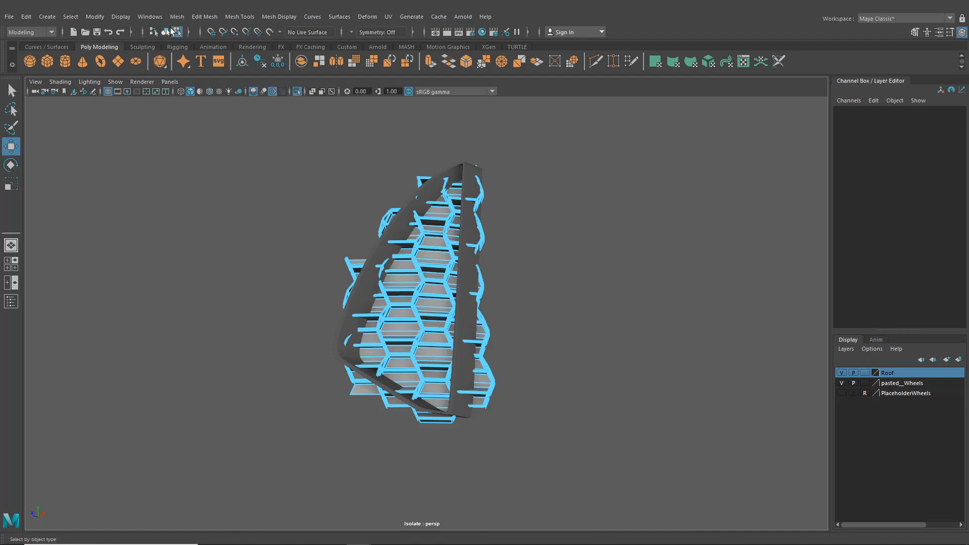
Return to object selection, end the isolated view and deselect the mesh to show the whole car front.
key("F8")
left_click(297, 91)
left_click_drag(344, 214, 404, 283, "alt")
left_click(484, 460)
left_click_drag(485, 461, 428, 343, "alt")
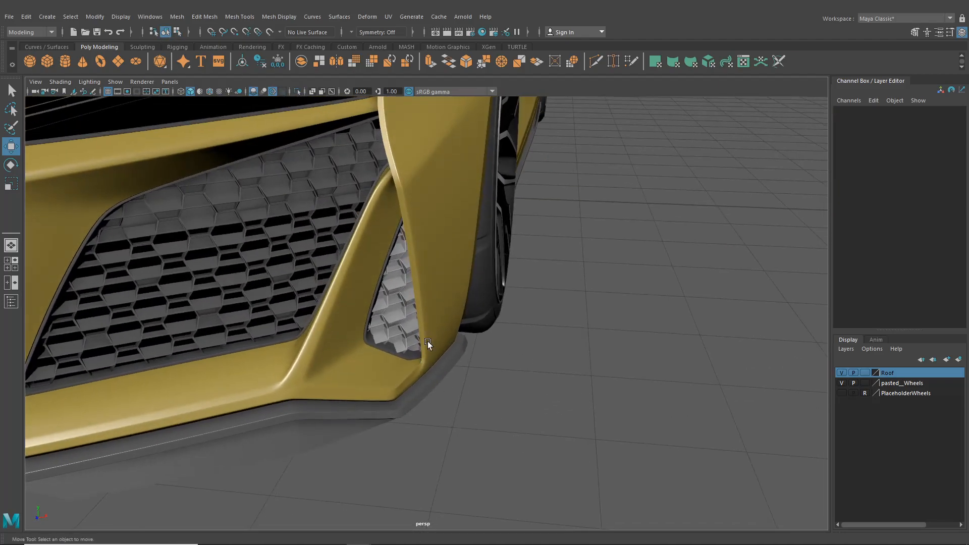
Assign the lambert2 material to the triangular intake's mesh using Hypershade, close Hypershade and deselect the mesh.
left_click(396, 290)
left_click(482, 32)
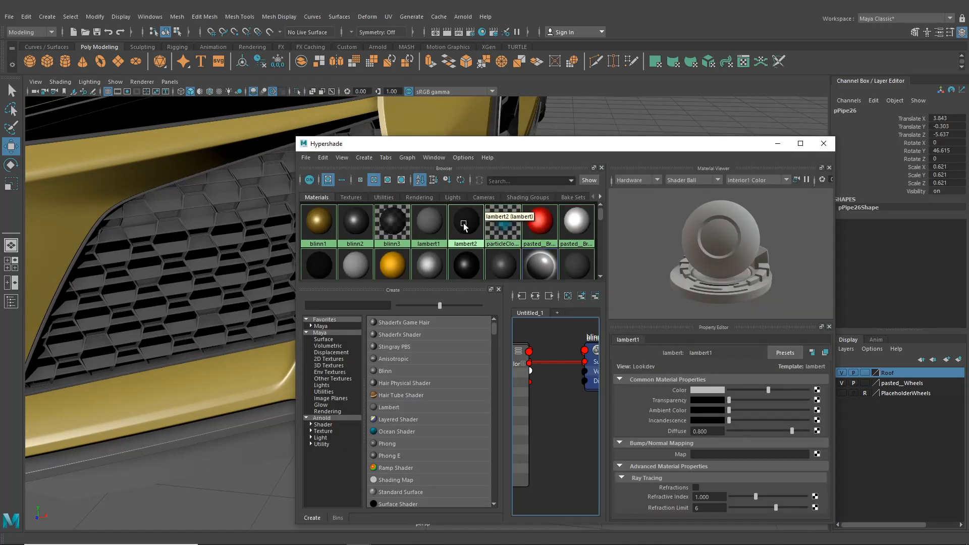
right_click_drag(464, 225, 463, 196)
left_click(823, 144)
left_click(675, 230)
scroll(675, 232, "down", 5)
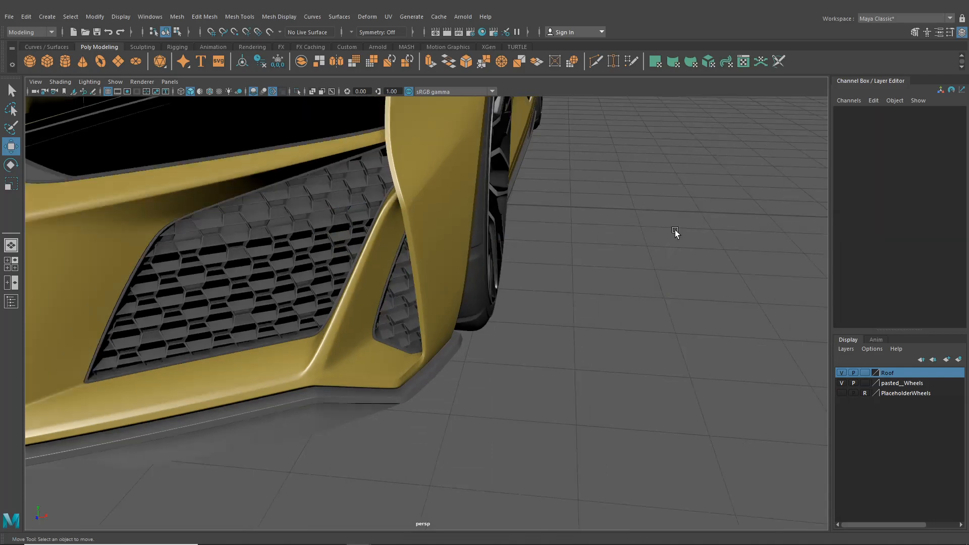
Select the side intake's honeycomb mesh together with the triangular intake's mesh, duplicate them and group the copies.
left_click_drag(670, 258, 466, 286, "alt")
scroll(681, 240, "up", 2)
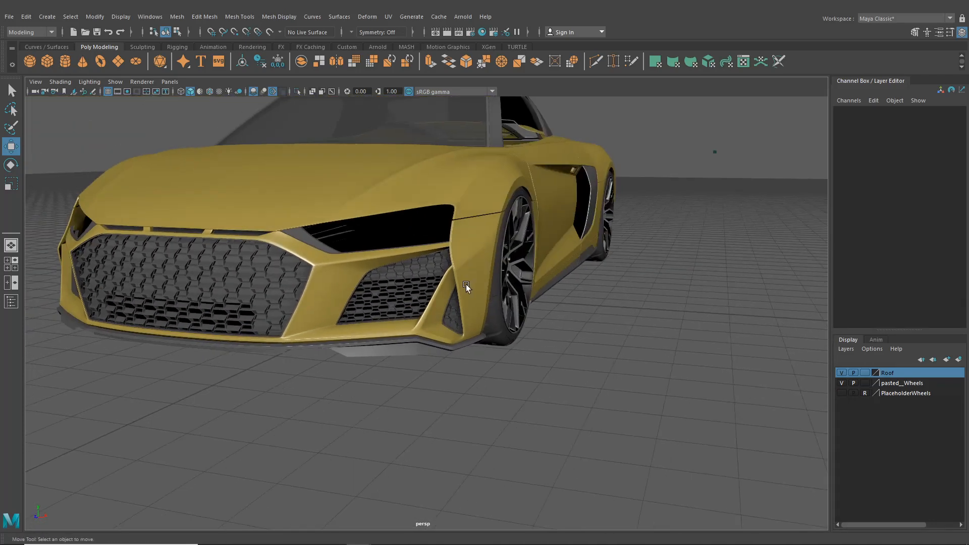
left_click(410, 274)
left_click(452, 317, "shift")
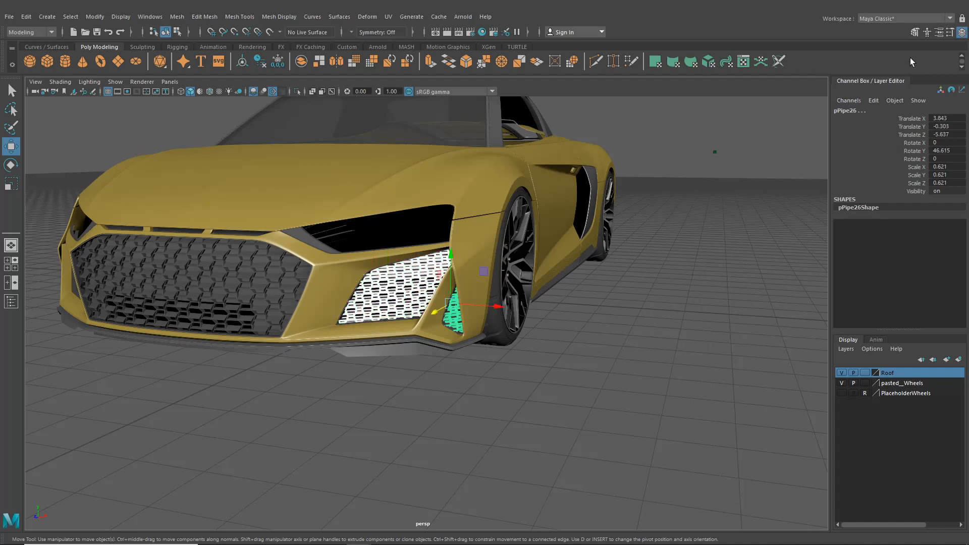
scroll(513, 262, "down", 5)
left_click_drag(513, 262, 606, 273, "alt")
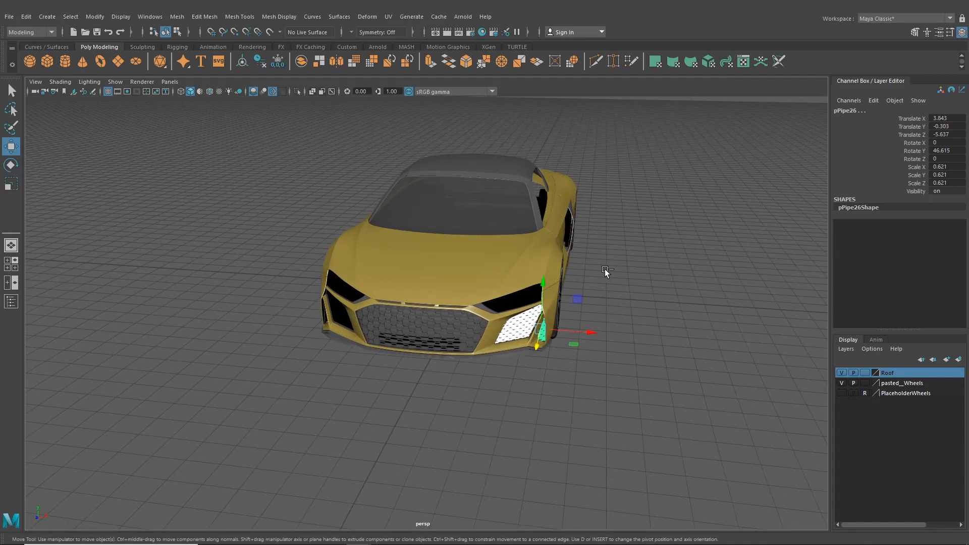
key("ctrl+g")
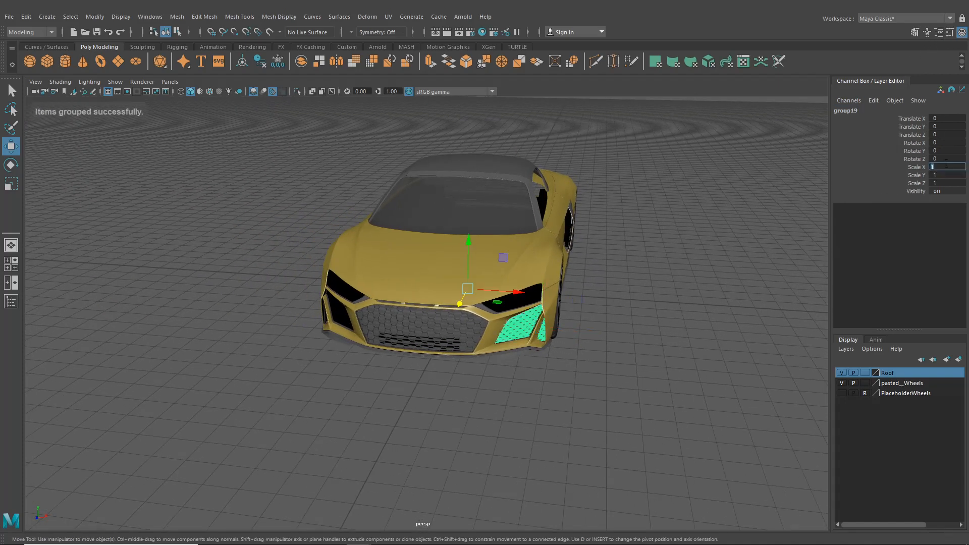
Mirror the grouped intake meshes to the opposite side of the bumper by setting Scale X to -1, and deselect them.
left_click(946, 164)
type("-1")
key("Return")
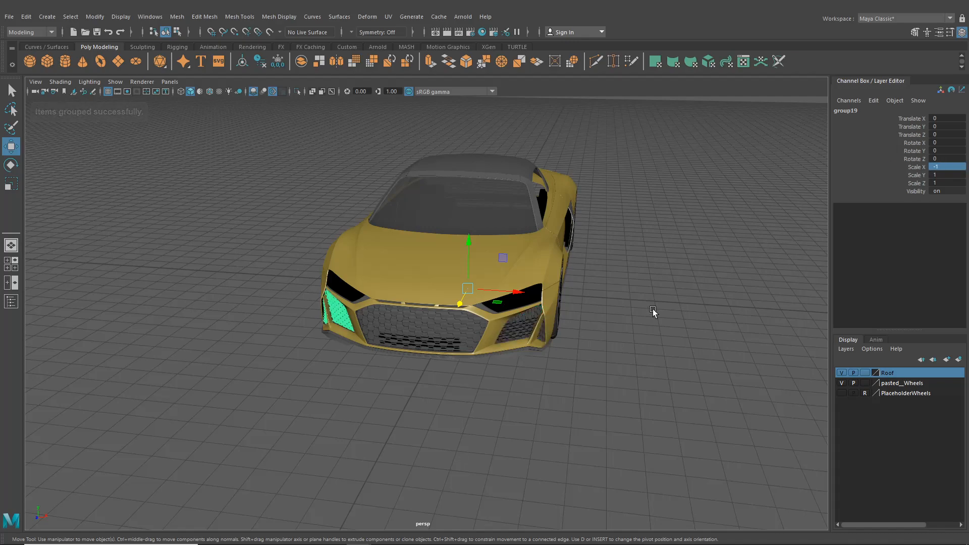
left_click(653, 309)
Inspect the honeycomb meshes in the intakes on both sides of the front bumper.
scroll(601, 330, "up", 3)
left_click_drag(567, 334, 457, 334, "alt")
scroll(569, 339, "up", 5)
scroll(470, 335, "down", 5)
scroll(528, 337, "down", 5)
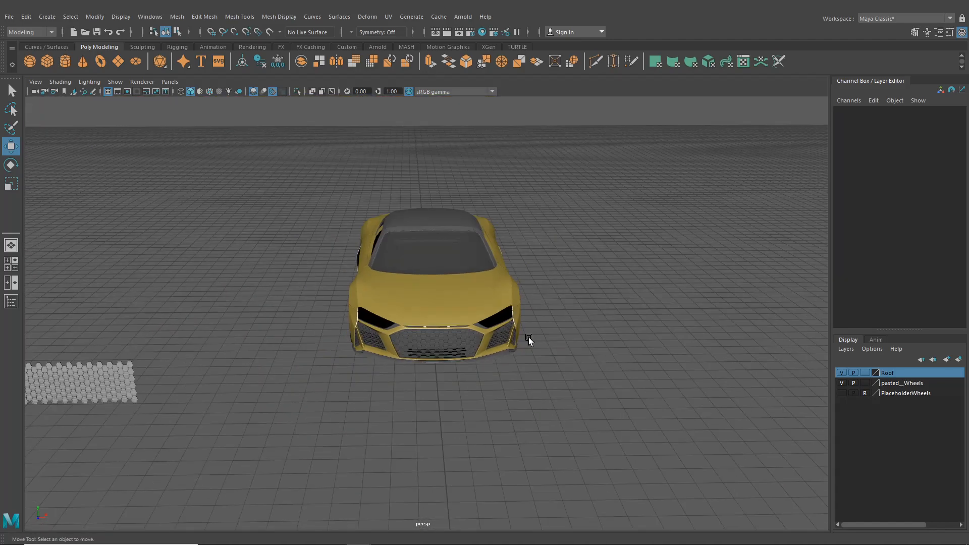
left_click_drag(529, 338, 450, 337, "alt")
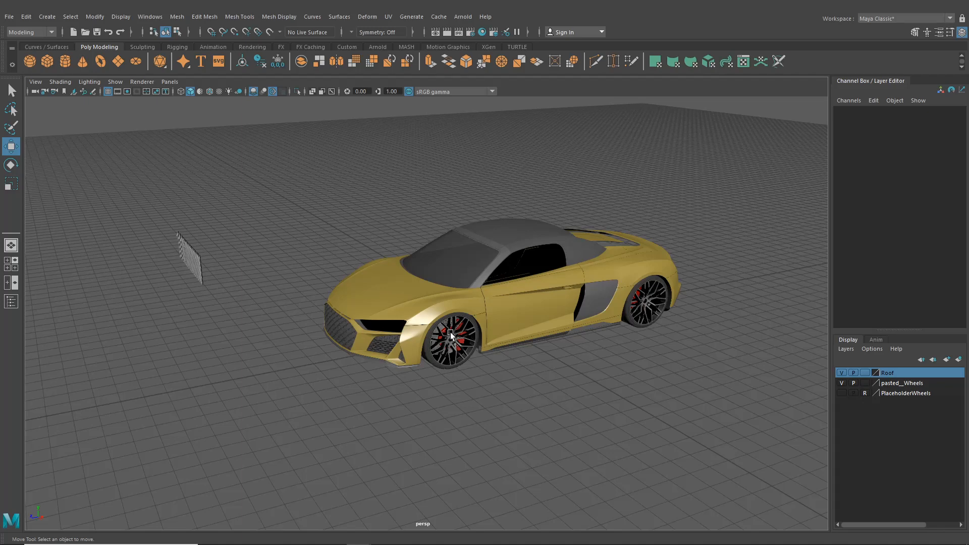
Examine the car's side, rear panel and rear diffuser openings, and return to an overview of the front.
left_click_drag(522, 325, 516, 332, "alt")
right_click_drag(516, 332, 642, 308, "alt")
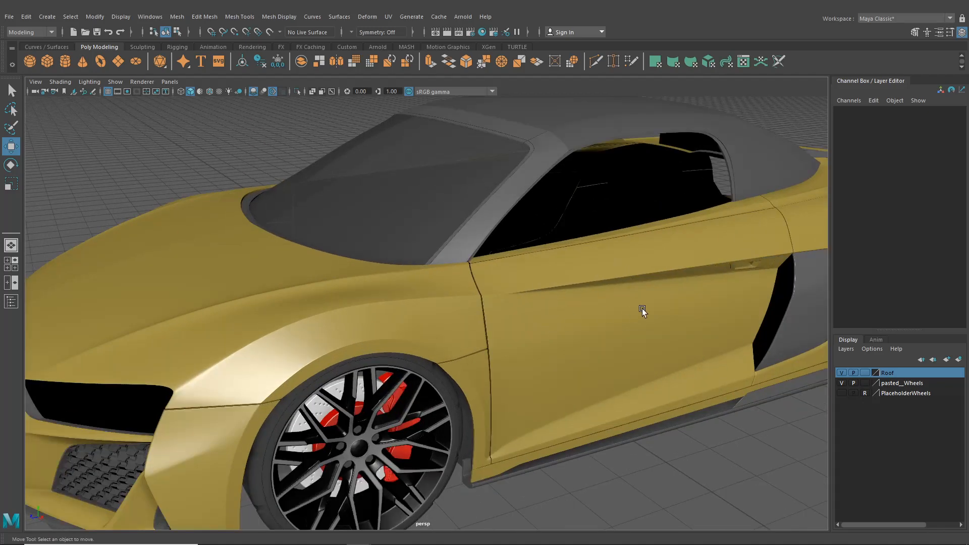
right_click_drag(750, 293, 545, 365, "alt")
left_click_drag(545, 365, 705, 326, "alt")
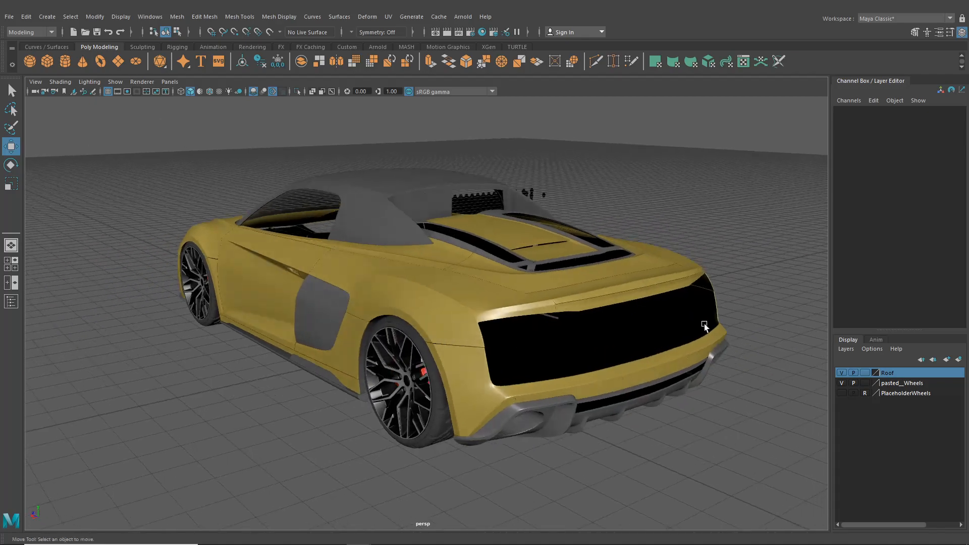
scroll(507, 351, "down", 5)
scroll(492, 362, "up", 8)
middle_click_drag(545, 403, 415, 332, "alt")
scroll(413, 331, "up", 8)
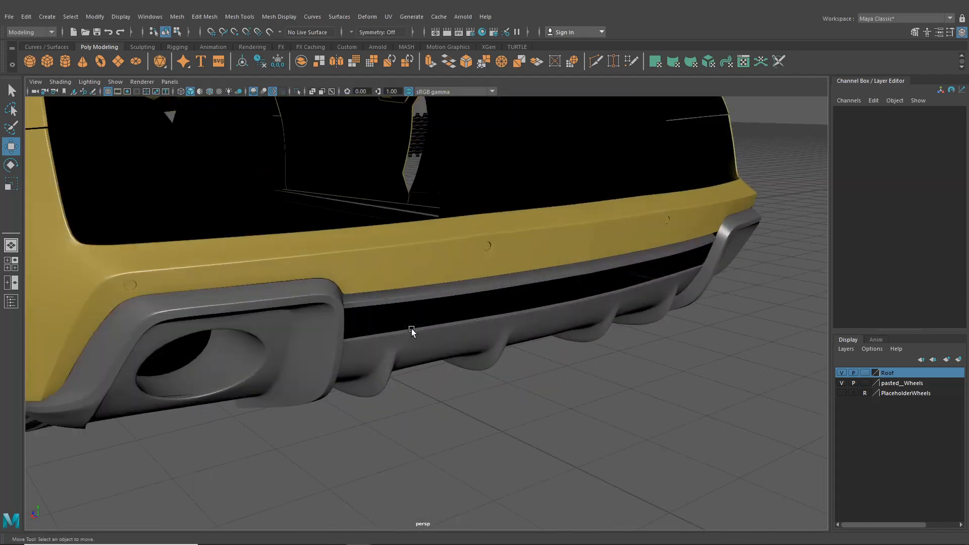
scroll(686, 270, "down", 10)
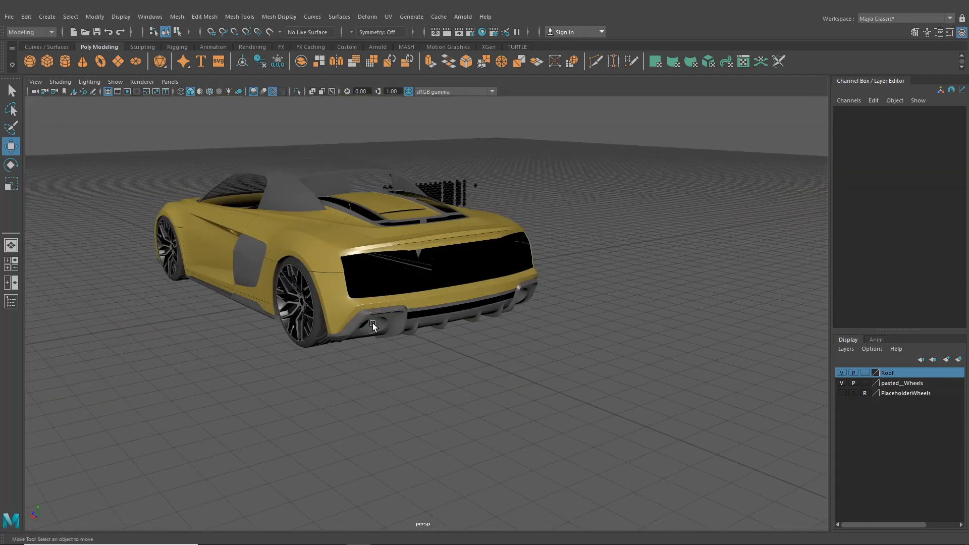
left_click_drag(621, 323, 500, 336, "alt")
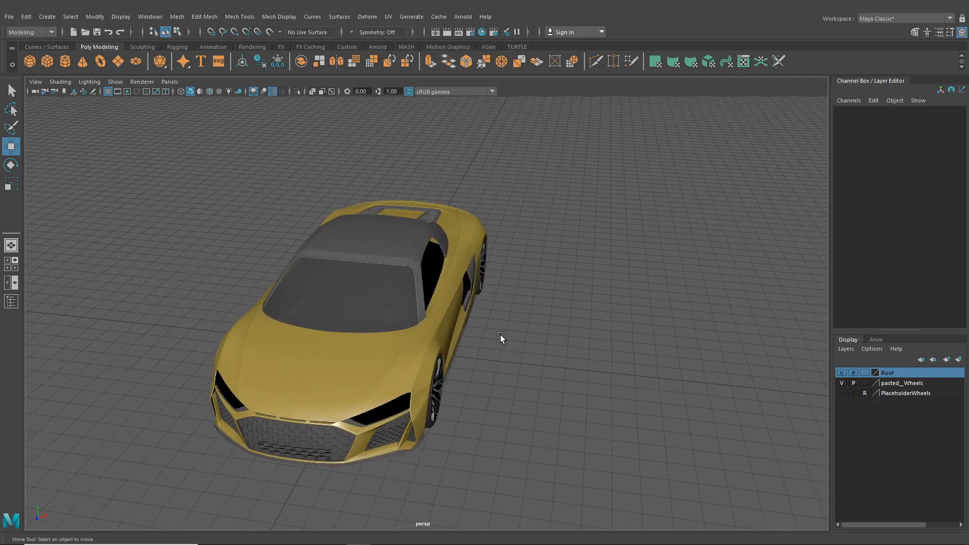
Create a polygon plane, move it out beside the car and scale it uniformly to about 30.31.
left_click(49, 62)
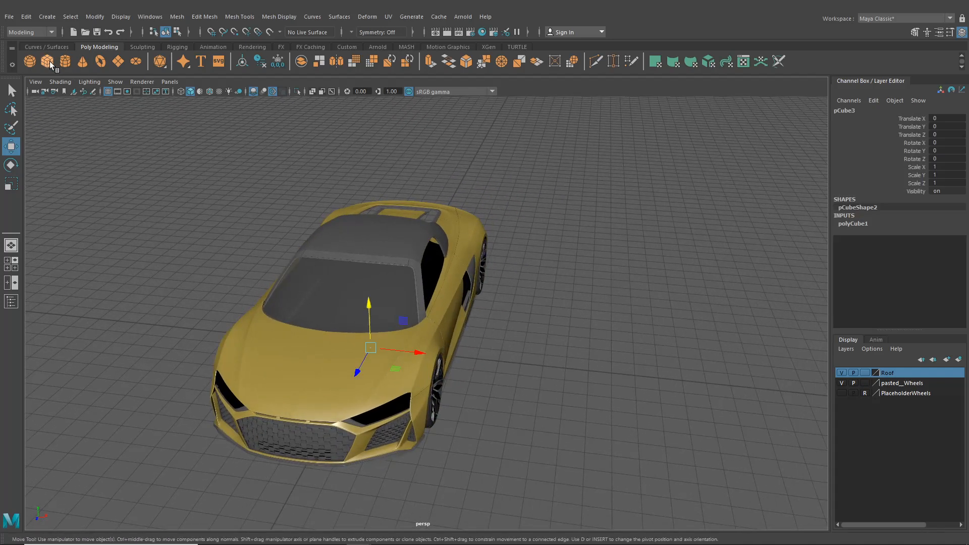
key("ctrl+z")
left_click(117, 62)
left_click_drag(424, 354, 628, 395)
key("r")
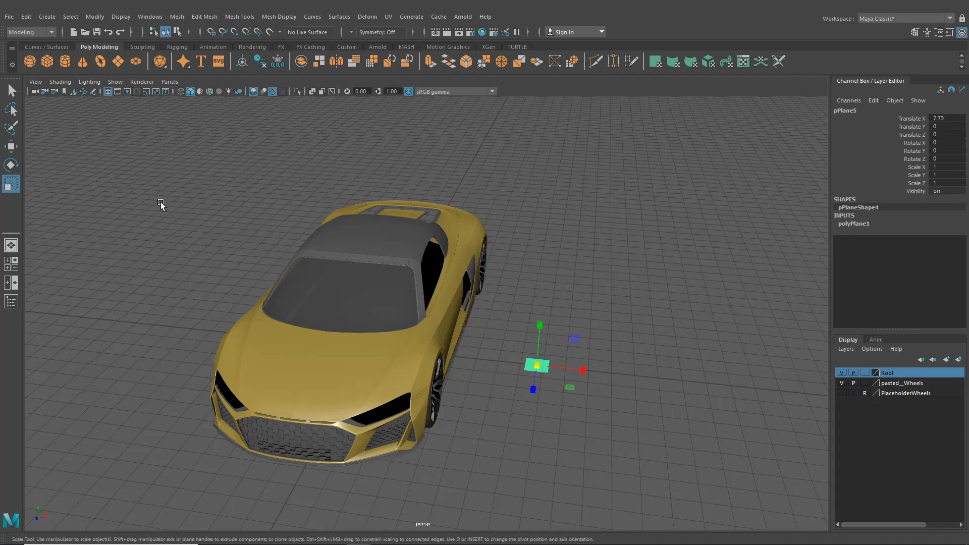
left_click_drag(539, 369, 629, 404)
middle_click_drag(608, 397, 490, 275, "alt")
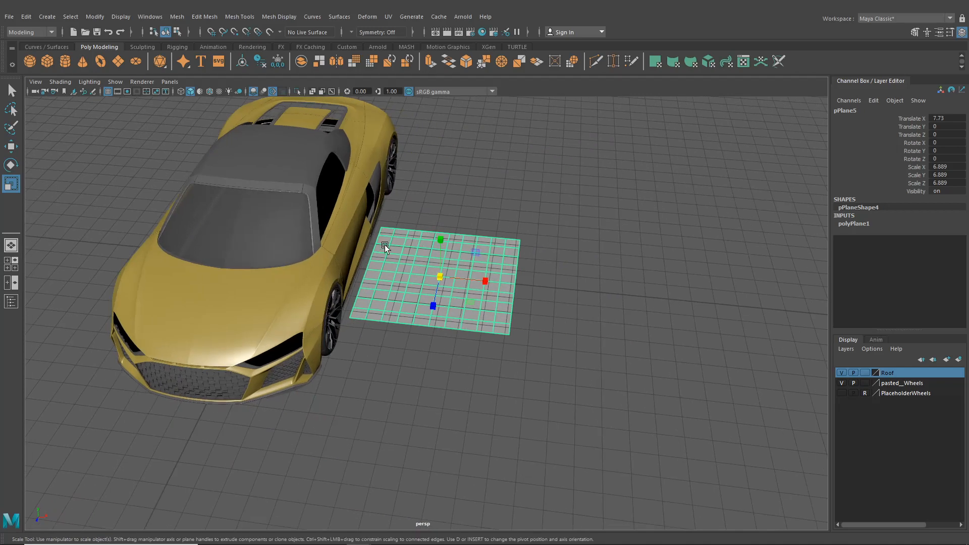
left_click_drag(441, 280, 680, 398)
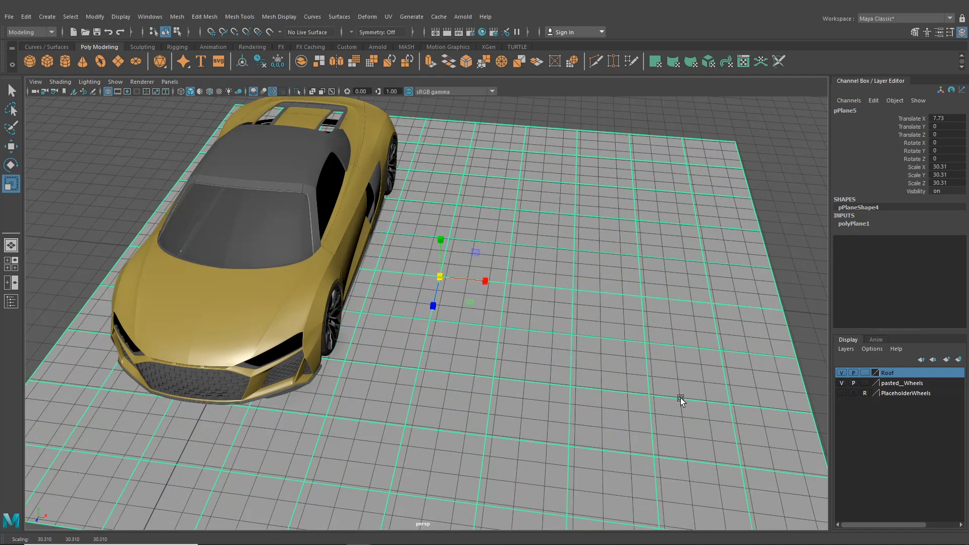
Move the plane clear of the car along X, to a Translate X of about 24.254.
key("w")
scroll(475, 304, "down", 3)
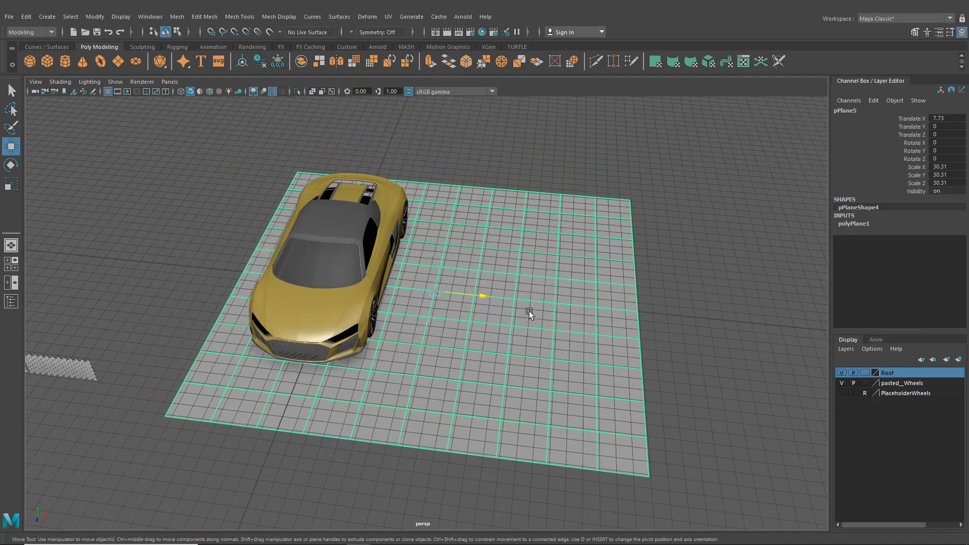
left_click_drag(528, 311, 700, 343)
middle_click_drag(634, 328, 521, 301, "alt")
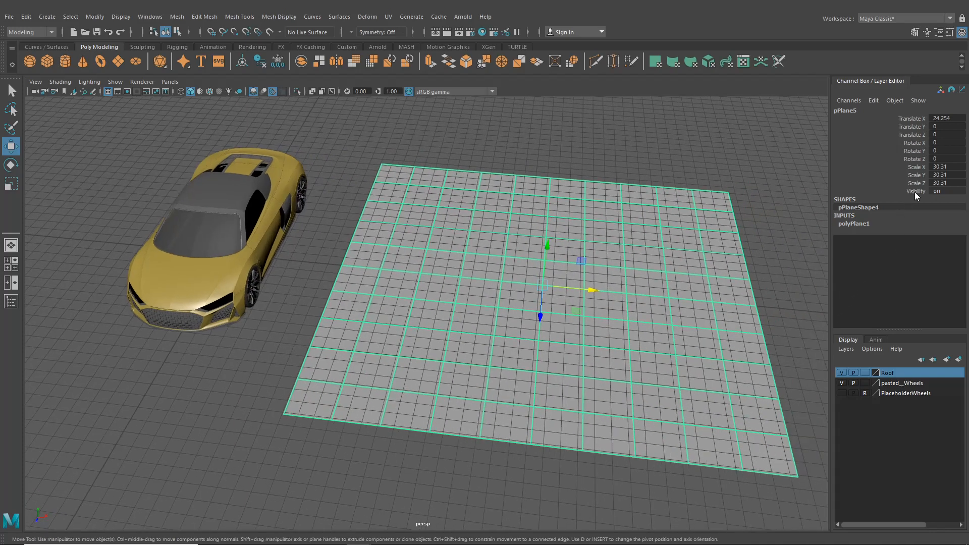
Set the plane's Subdivisions Width and Subdivisions Height to 20 each.
left_click(866, 224)
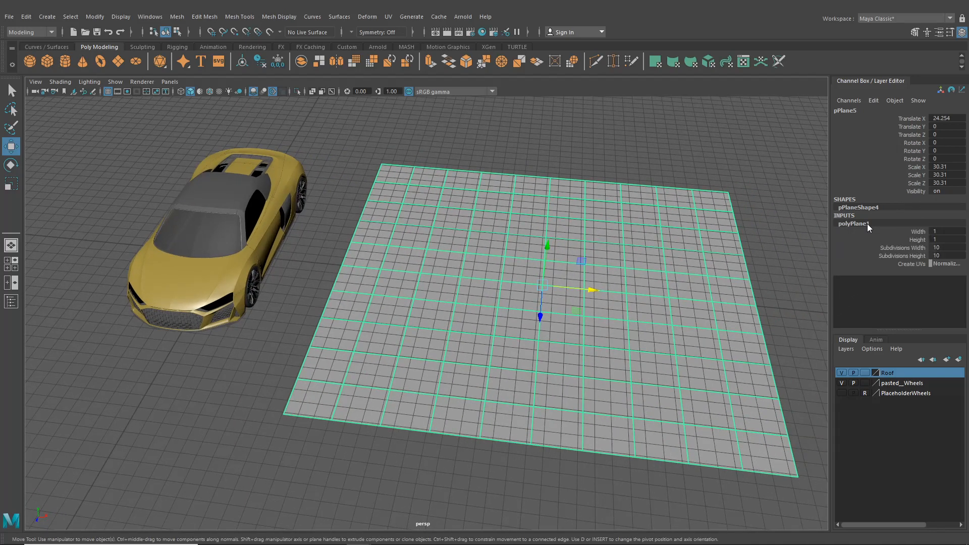
double_click(945, 248)
type("20")
double_click(942, 255)
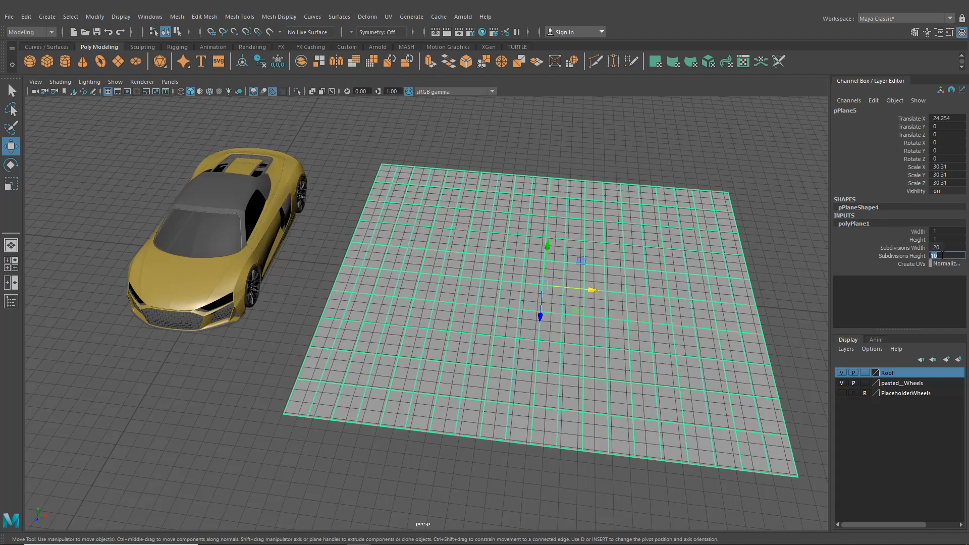
type("20")
key("Return")
Raise the plane slightly above the ground grid, to a Translate Y of about 0.372.
left_click_drag(488, 240, 495, 255, "alt")
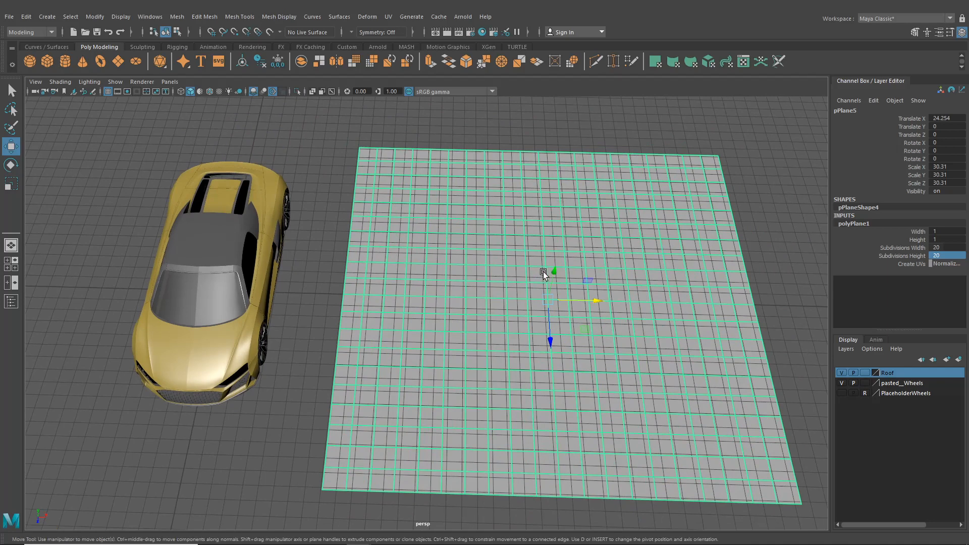
left_click_drag(553, 273, 553, 267)
left_click_drag(476, 261, 474, 265, "alt")
middle_click_drag(474, 265, 489, 291, "alt")
scroll(489, 292, "up", 3)
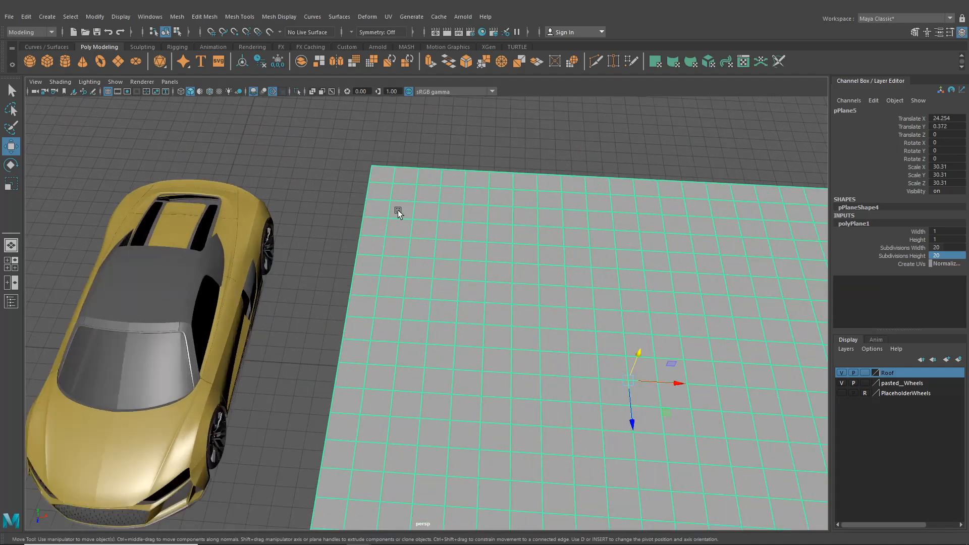
Switch the plane to edge selection and select all crosswise edges in the second column from the car side.
right_click_drag(398, 210, 395, 175)
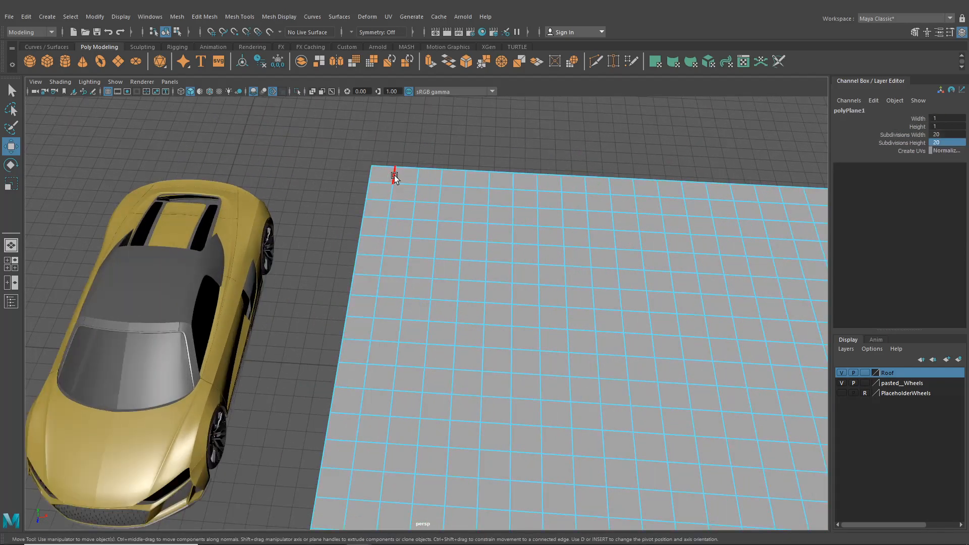
double_click(394, 175)
middle_click_drag(453, 223, 433, 202, "alt")
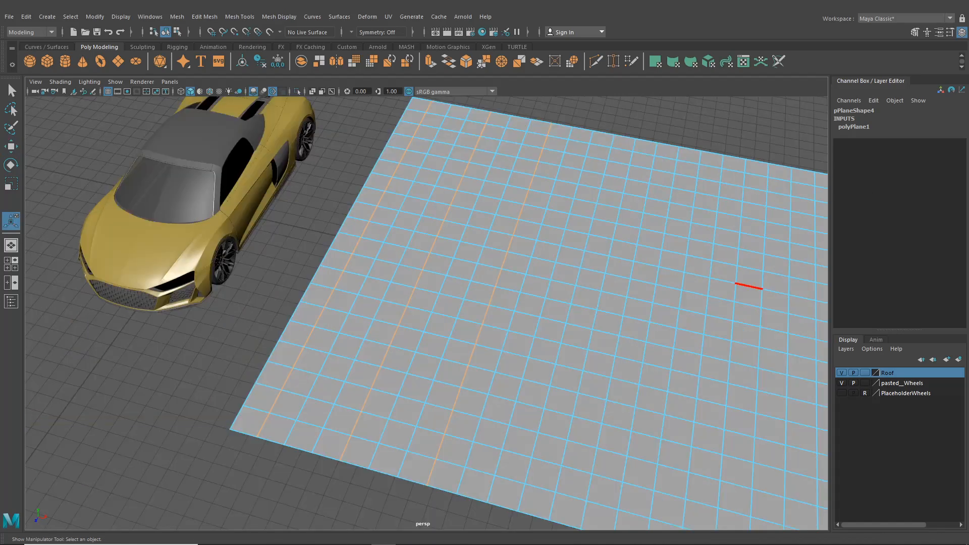
left_click_drag(579, 230, 477, 216, "alt")
scroll(477, 216, "down", 5)
middle_click_drag(477, 216, 488, 265, "alt")
left_click_drag(488, 264, 455, 260, "alt")
scroll(487, 257, "up", 4)
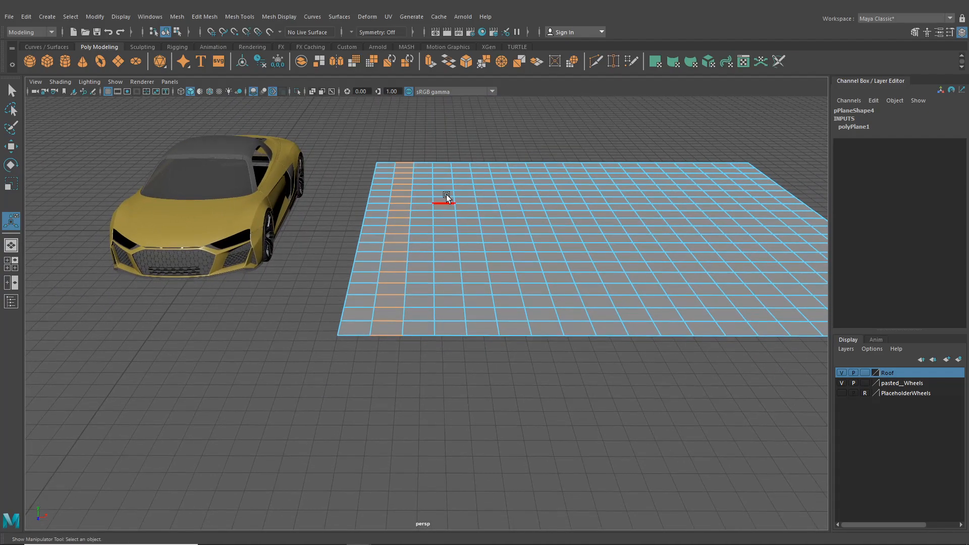
left_click_drag(446, 195, 374, 159, "alt")
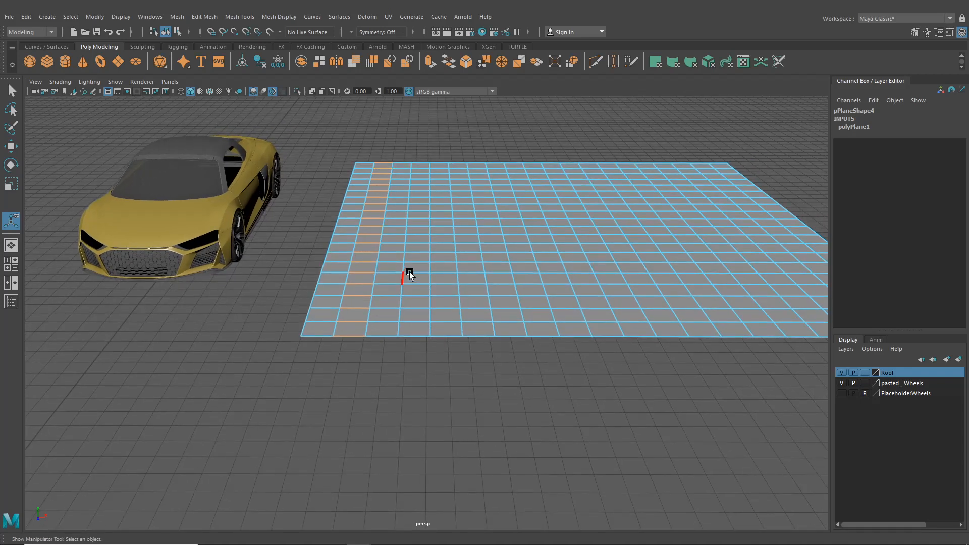
Add the crosswise edges of the fifth, eighth and eleventh columns to the selection, leaving two columns between each.
left_click_drag(440, 152, 440, 351, "shift")
middle_click_drag(495, 295, 417, 291, "alt")
left_click_drag(432, 147, 431, 317, "shift")
middle_click_drag(475, 277, 425, 284, "alt")
left_click_drag(452, 154, 467, 349, "shift")
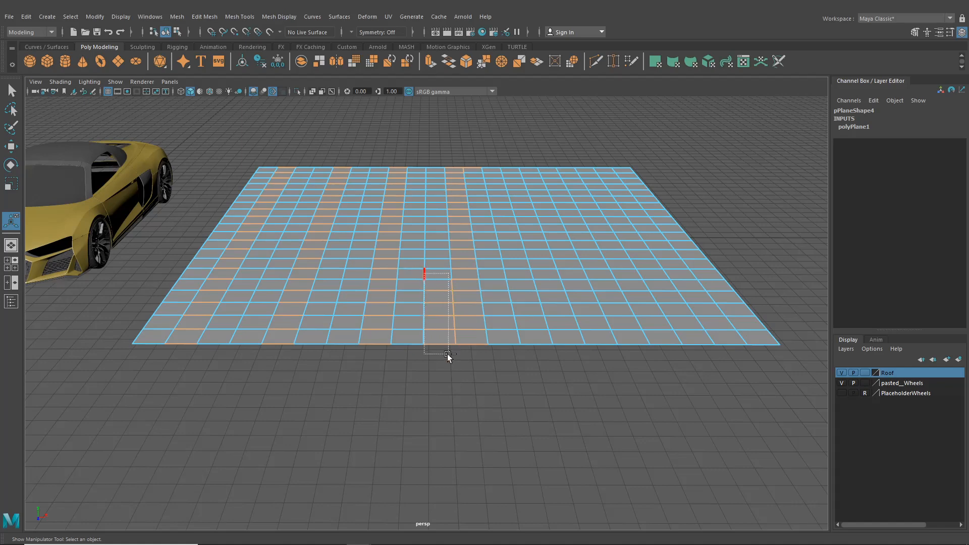
middle_click_drag(467, 346, 434, 239, "alt")
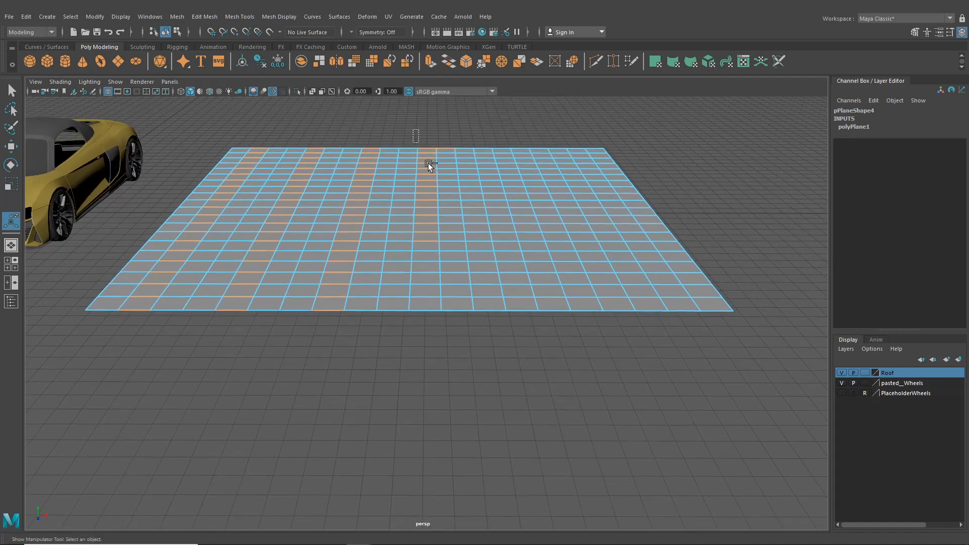
left_click_drag(428, 153, 425, 334, "shift")
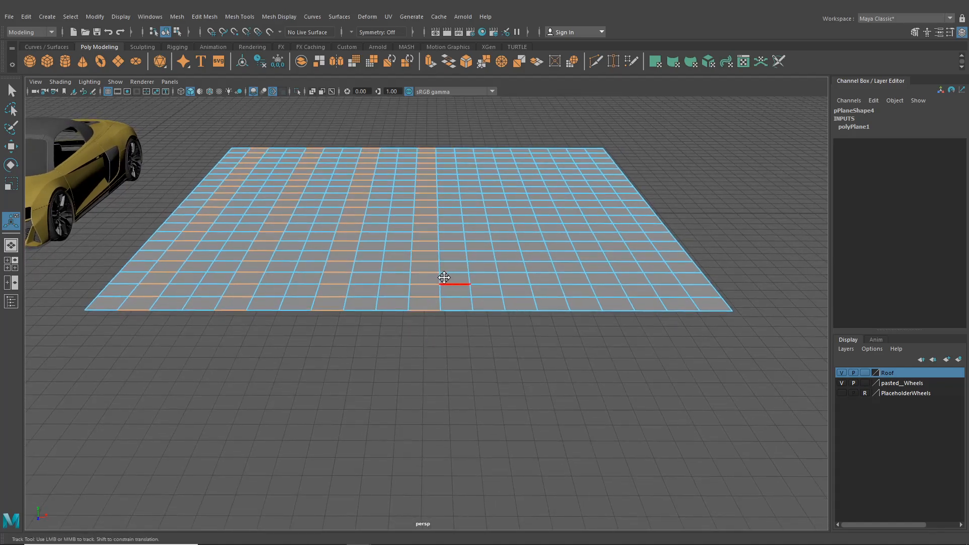
Extend the selection with the crosswise edges of the fourteenth, seventeenth and twentieth columns, up to the plane's far side.
middle_click_drag(447, 279, 443, 166, "alt")
left_click_drag(430, 135, 436, 327, "shift")
middle_click_drag(478, 258, 411, 259, "alt")
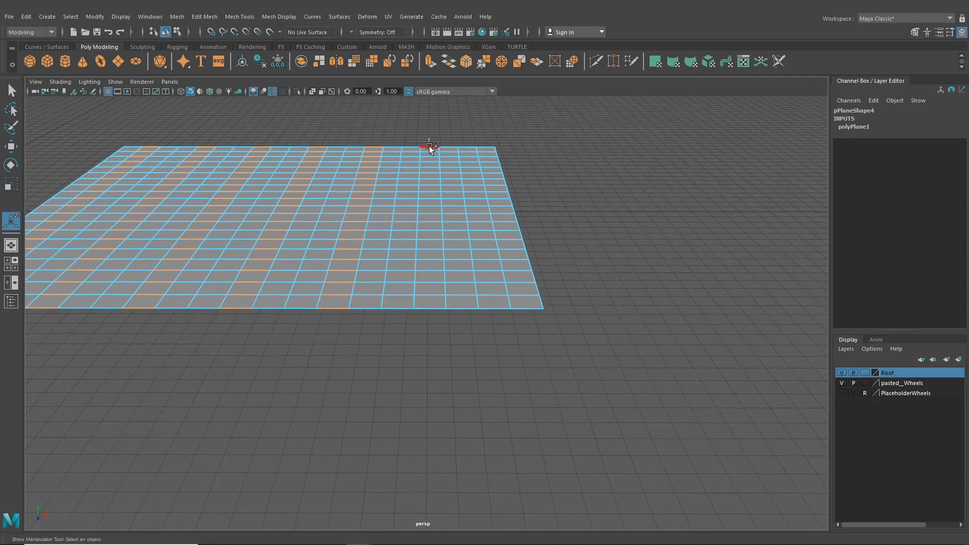
left_click_drag(429, 146, 432, 319, "shift")
middle_click_drag(478, 312, 437, 281, "alt")
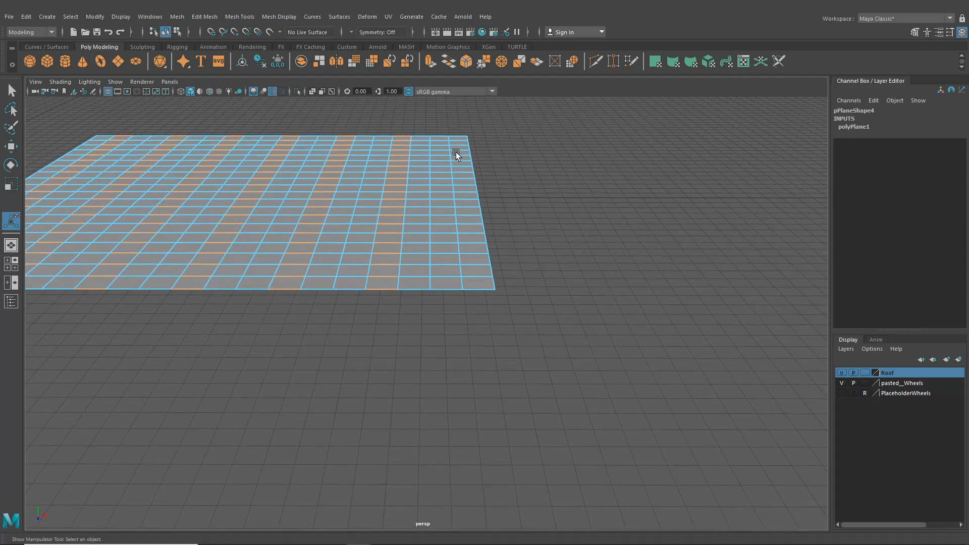
left_click_drag(457, 126, 461, 294, "shift")
key("ctrl+z")
middle_click_drag(486, 291, 444, 286, "alt")
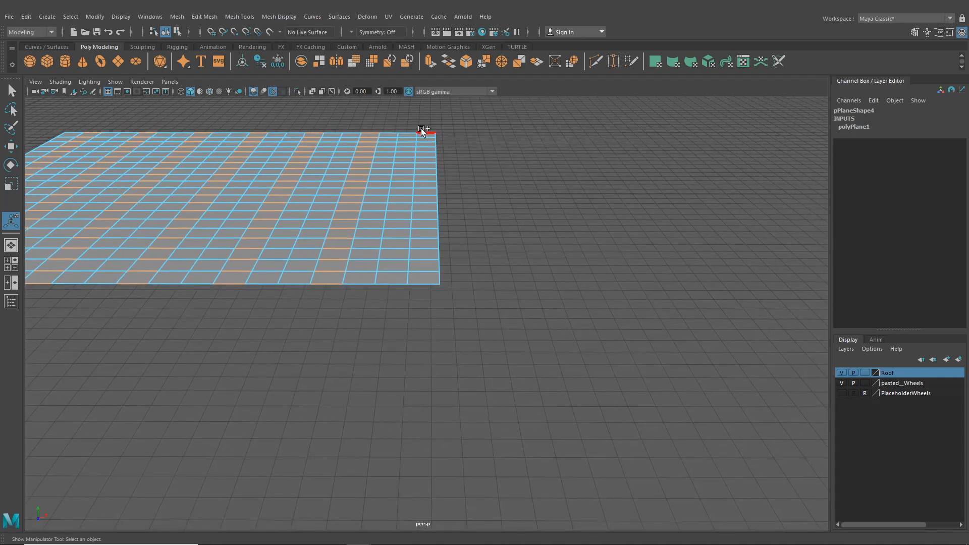
left_click_drag(424, 299, 425, 301, "shift")
Bevel all the selected crosswise edges of the plane with a Fraction of 1 to form the hexagon pattern.
scroll(439, 302, "down", 3)
middle_click_drag(452, 301, 589, 298, "alt")
left_click_drag(537, 314, 543, 323, "alt")
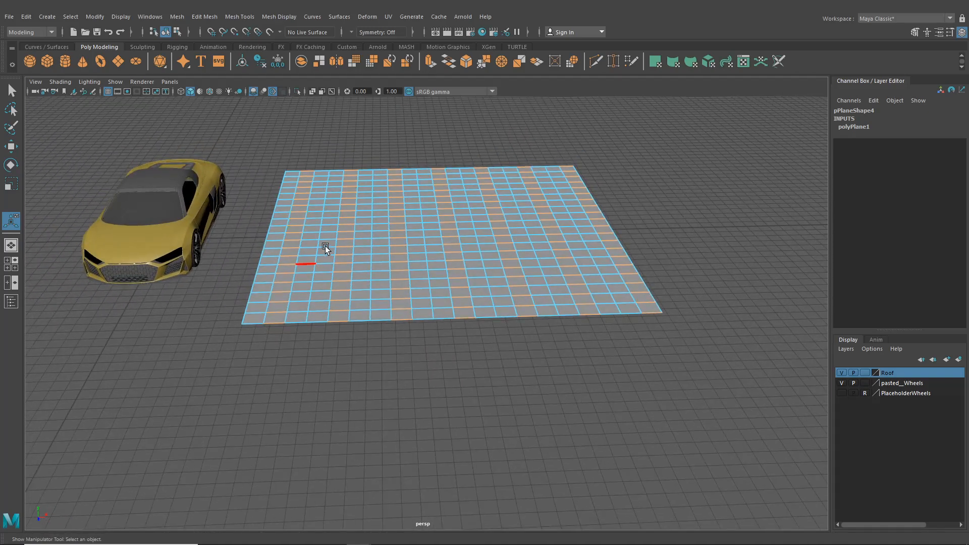
middle_click_drag(500, 223, 554, 277, "alt")
scroll(554, 276, "up", 4)
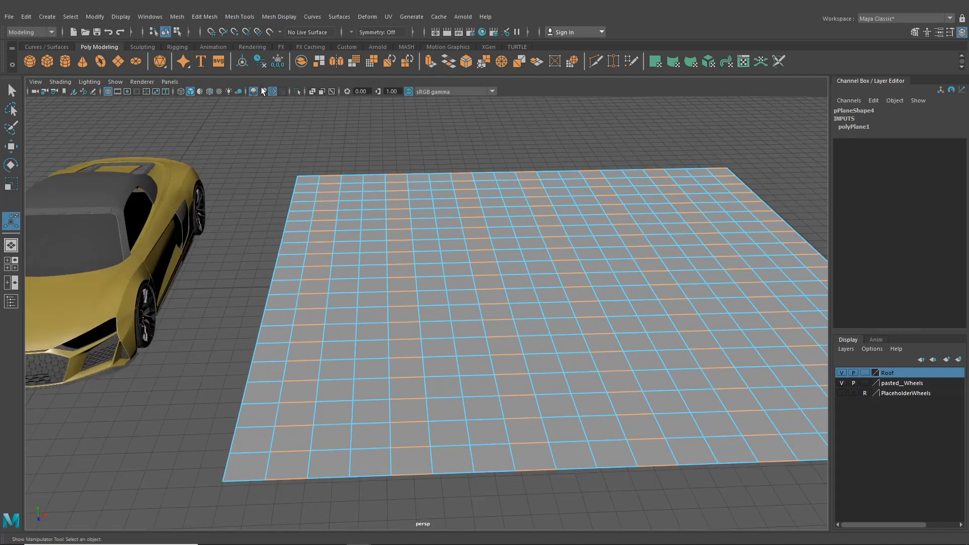
left_click(204, 17)
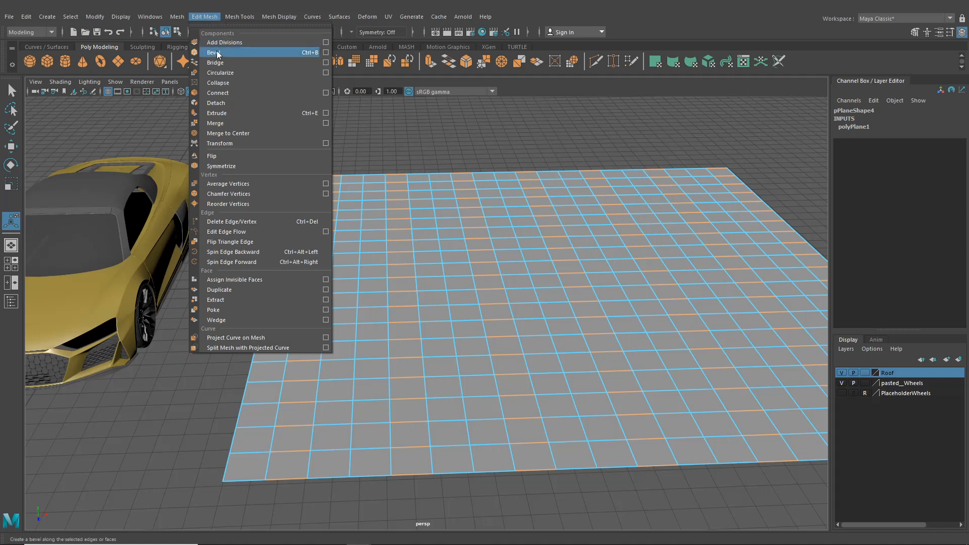
left_click(229, 53)
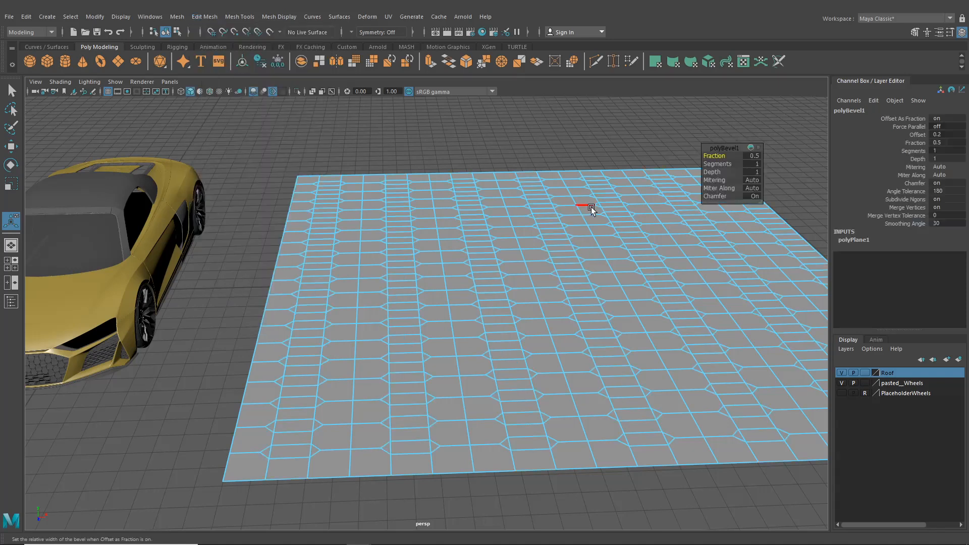
left_click_drag(714, 156, 737, 157)
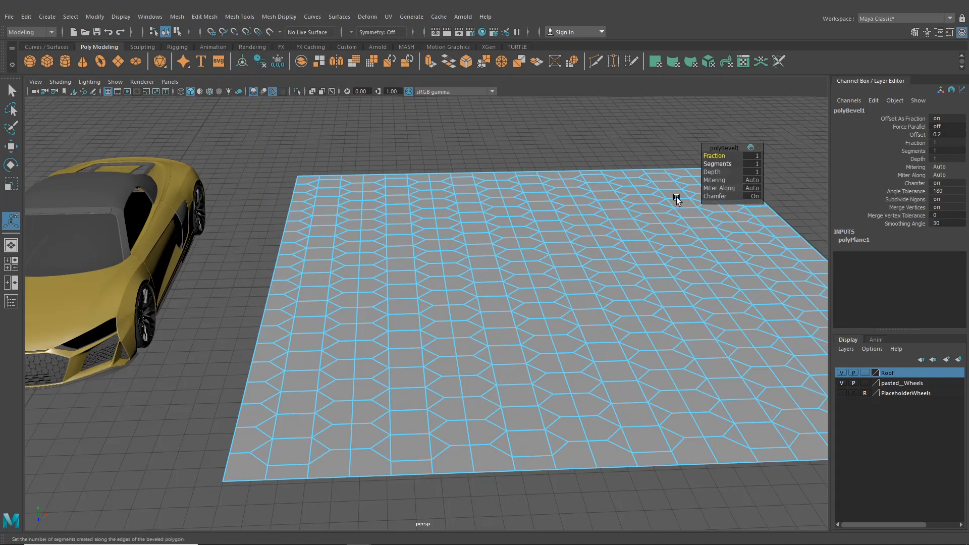
Switch the plane to face selection and delete the partial faces along its car-side border.
left_click_drag(737, 197, 590, 294, "alt")
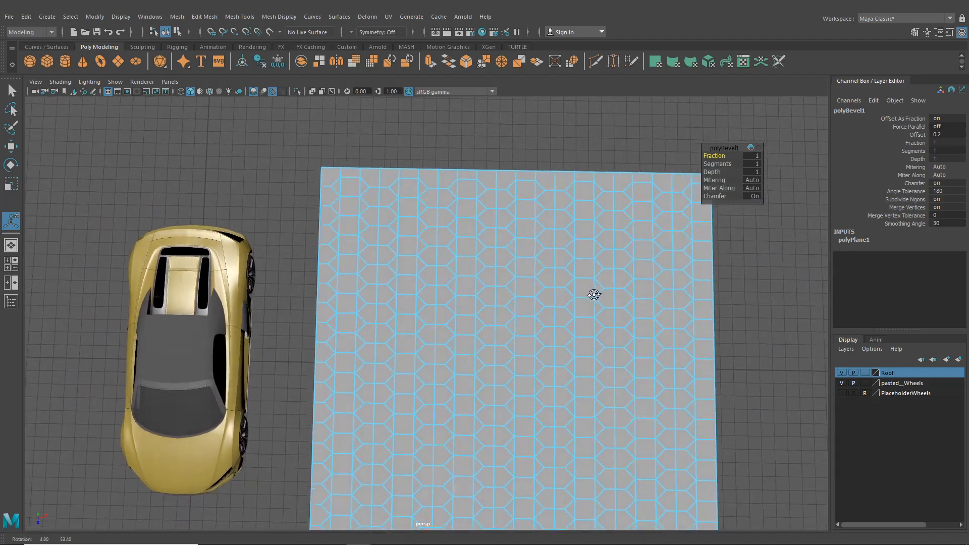
middle_click_drag(525, 272, 428, 224, "alt")
middle_click_drag(509, 246, 510, 206, "alt")
right_click_drag(389, 223, 396, 248)
scroll(400, 290, "down", 3)
middle_click_drag(362, 245, 443, 234, "alt")
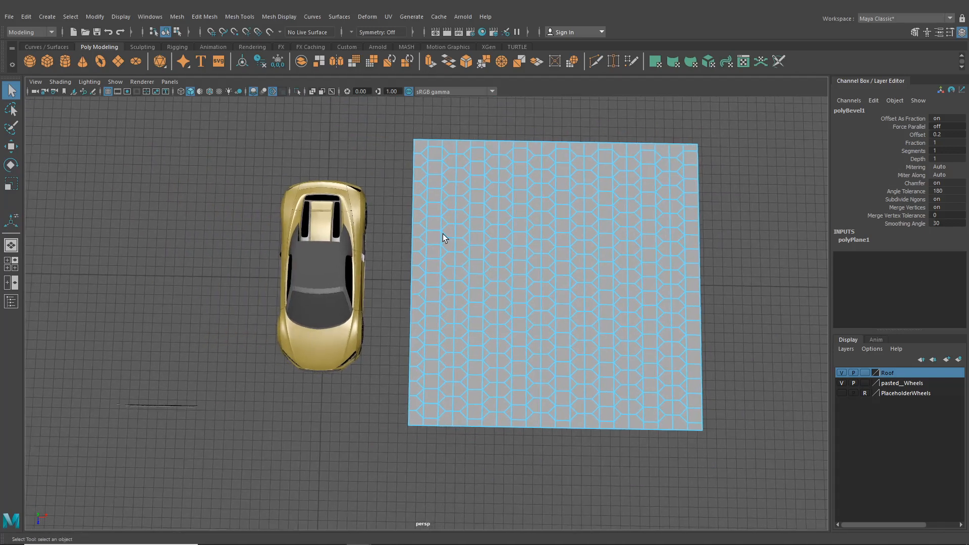
left_click_drag(432, 278, 382, 166, "alt")
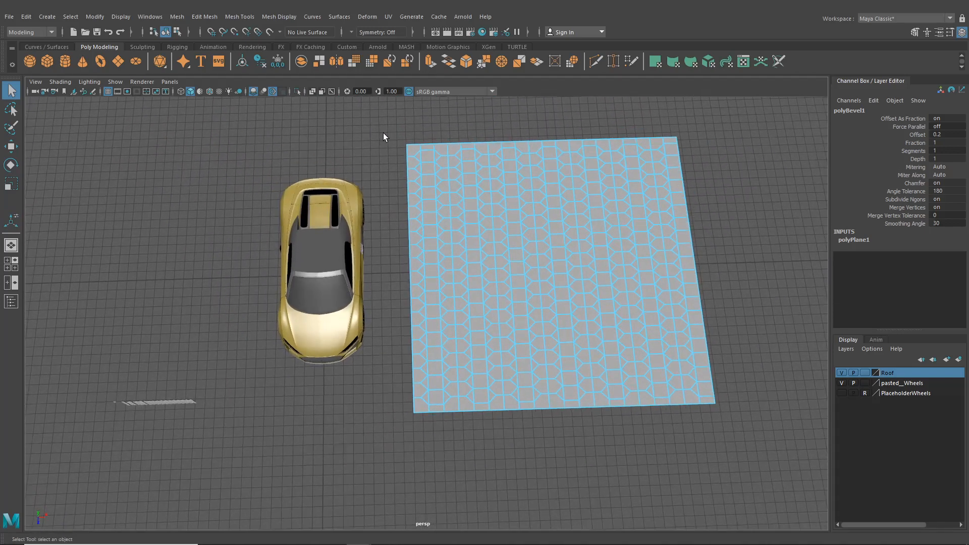
left_click_drag(383, 132, 402, 400)
left_click_drag(381, 130, 415, 422)
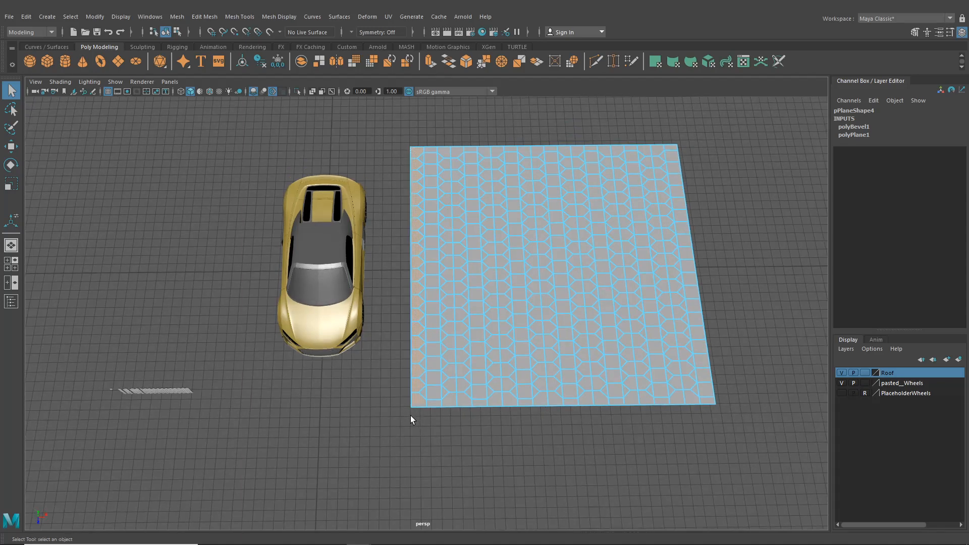
key("Delete")
Delete the outermost column of faces on the plane's far side and the border row at the car's front end.
middle_click_drag(547, 306, 318, 277, "alt")
left_click_drag(431, 116, 476, 390)
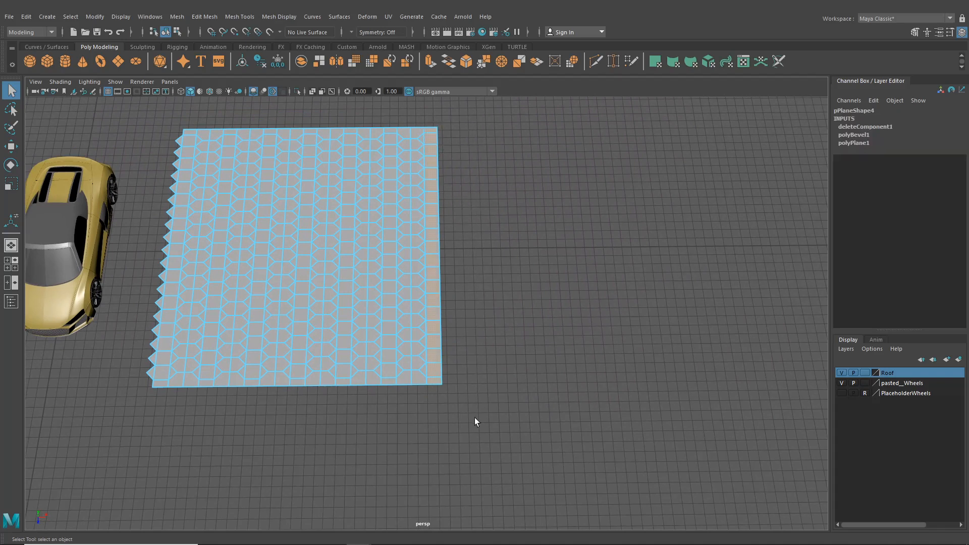
key("Delete")
left_click_drag(128, 431, 440, 381)
key("Delete")
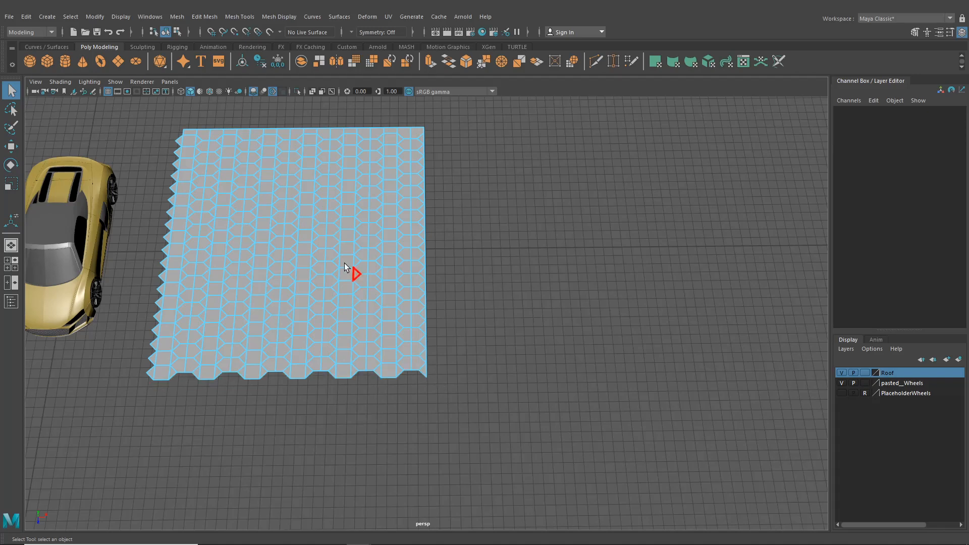
Delete the border row of partial faces along the plane's edge at the car's rear end.
middle_click_drag(359, 243, 404, 346, "alt")
left_click_drag(224, 174, 509, 219)
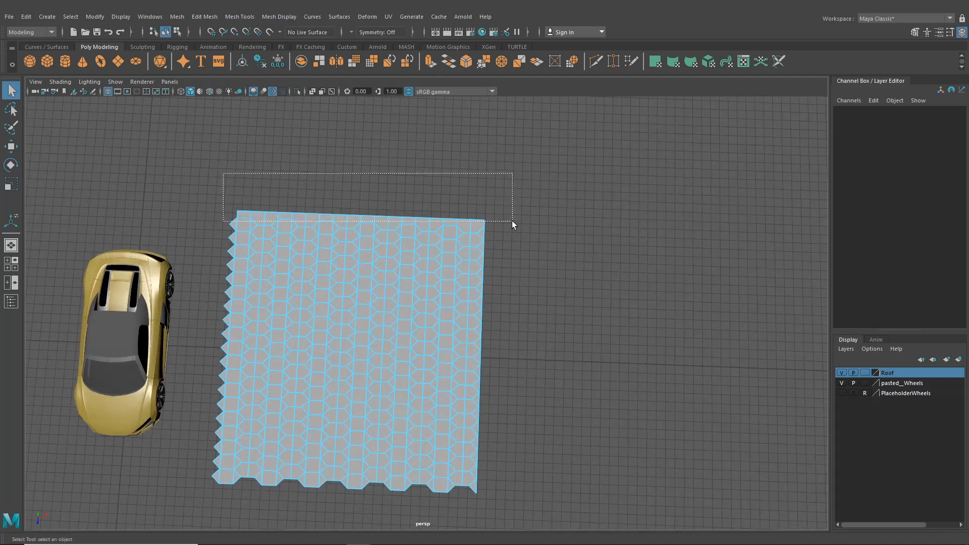
mouse_move(510, 219)
left_mouse_down("alt")
mouse_move(497, 212)
mouse_move(506, 214)
left_mouse_up("alt")
left_click_drag(187, 170, 511, 221)
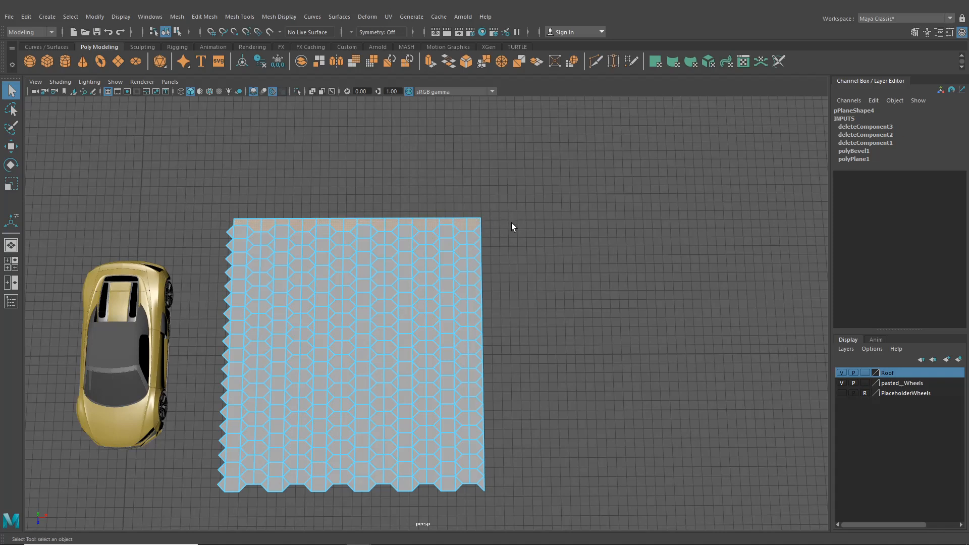
key("Delete")
Select and delete the leftover triangular faces along the plane's far-side border.
middle_click_drag(507, 247, 470, 220, "alt")
left_click(453, 206)
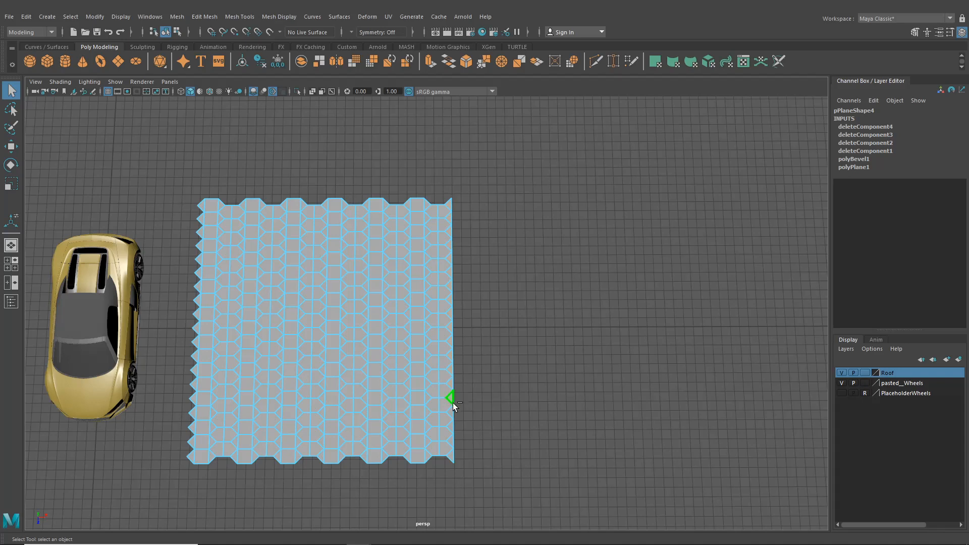
left_click(478, 397)
scroll(444, 328, "up", 3)
Switch to edge selection and delete the six lengthwise edge loops through the middles of every second hexagon column.
right_click(383, 197)
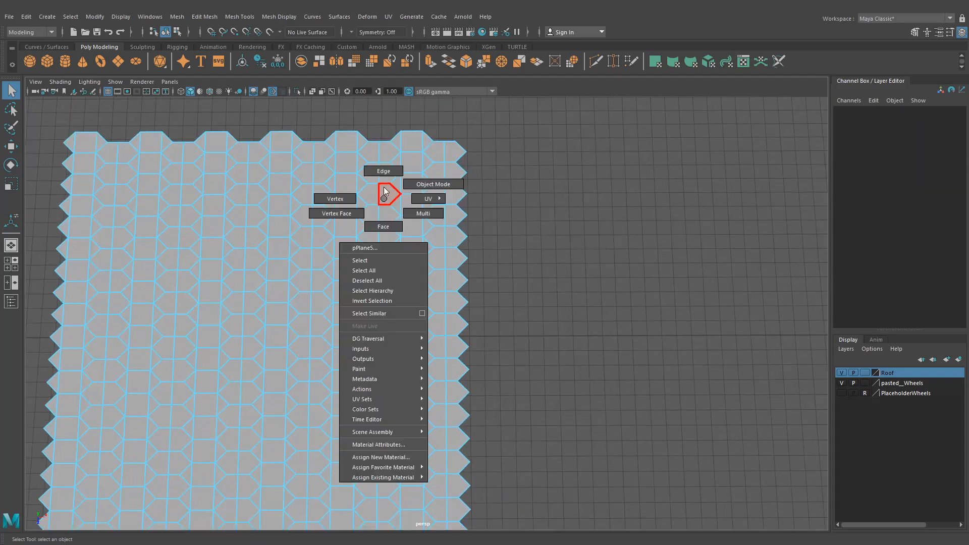
right_click_drag(383, 187, 384, 171)
left_click(443, 172)
middle_click_drag(394, 200, 426, 194, "alt")
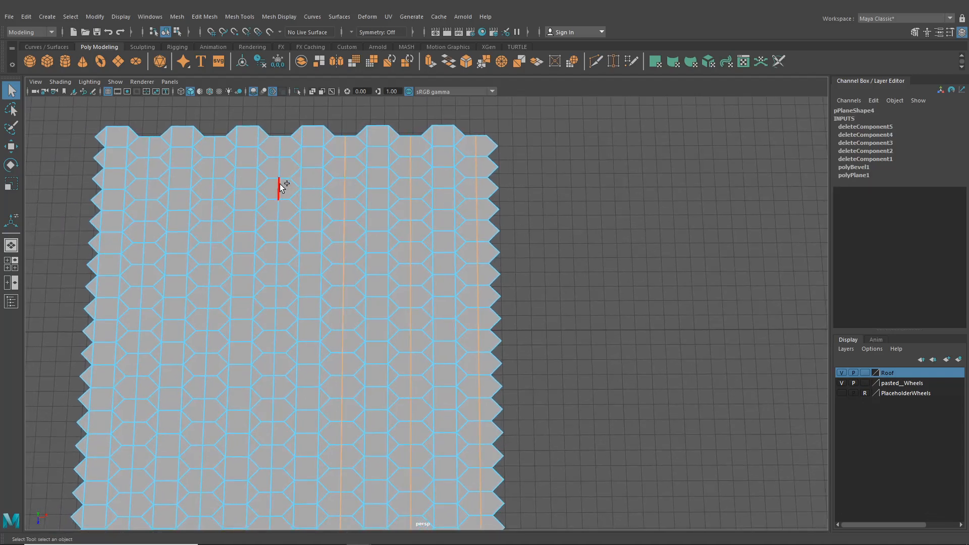
double_click(212, 187, "shift")
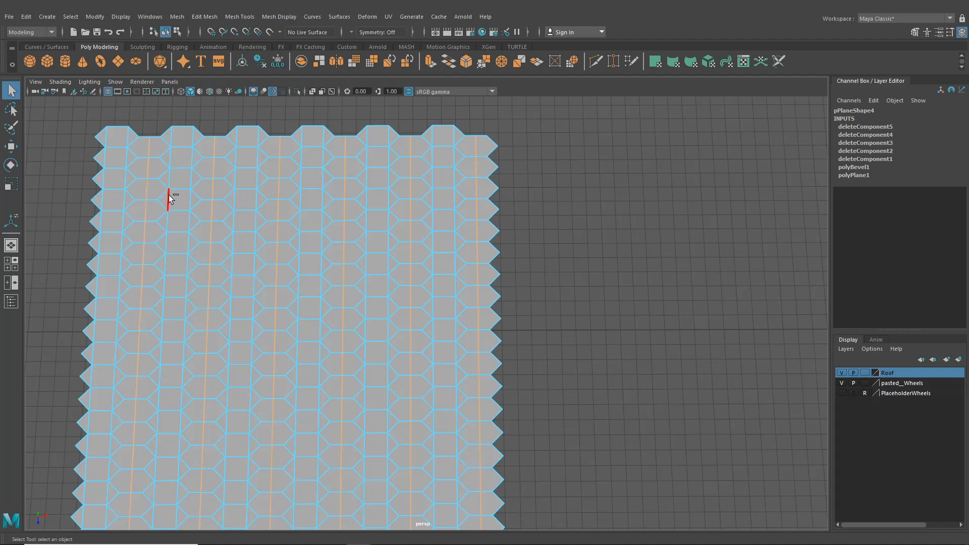
key("Delete")
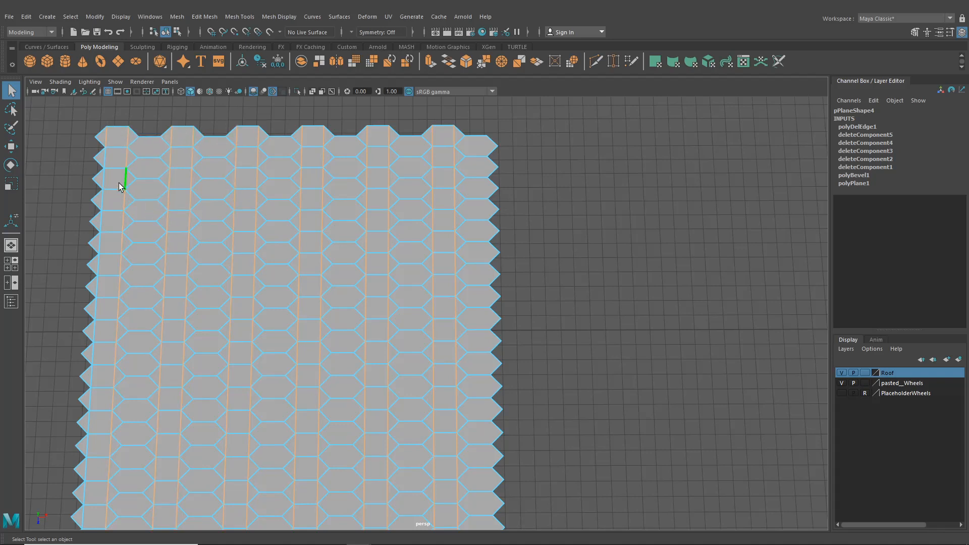
Delete the paired lengthwise edge loops crossing the remaining hexagon columns, return to object selection and deselect the mesh.
middle_click_drag(121, 186, 229, 144, "alt")
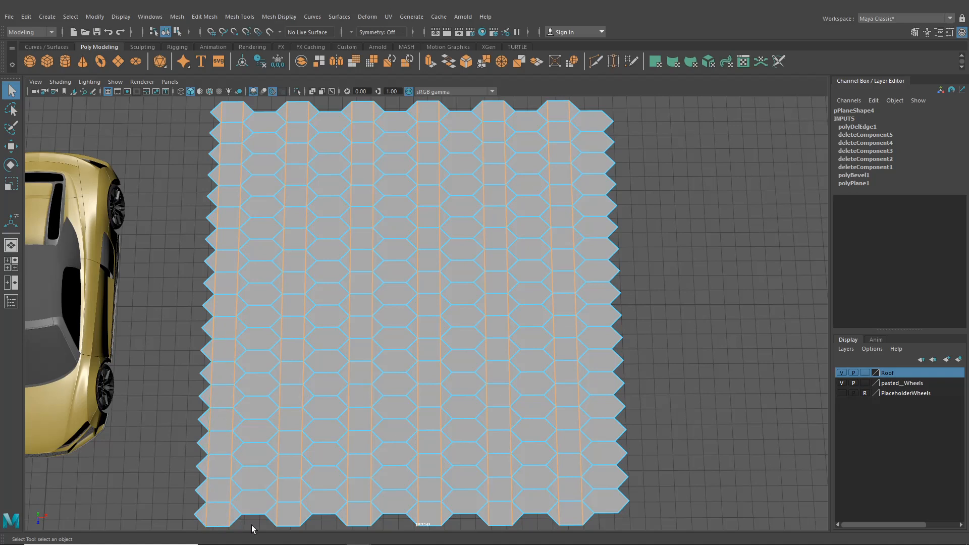
key("Delete")
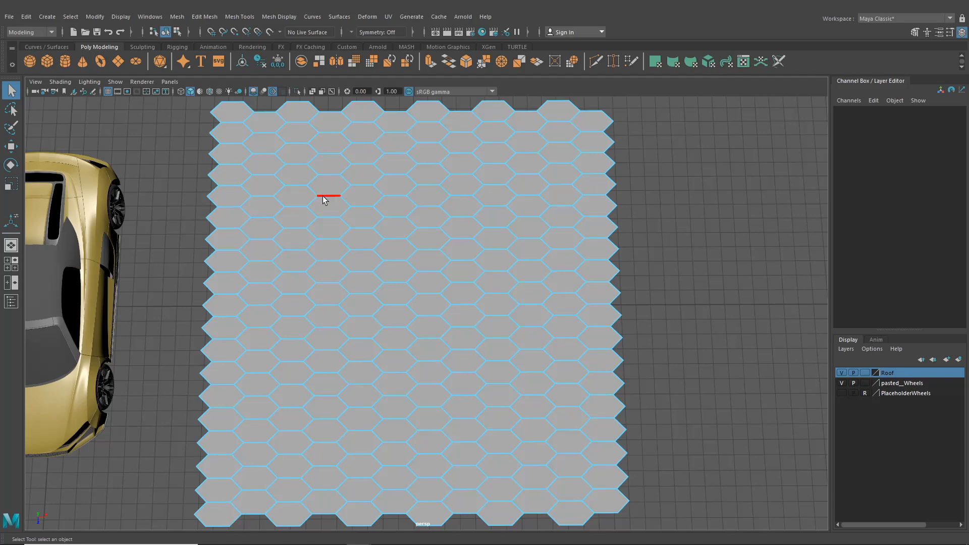
left_click(165, 34)
scroll(286, 292, "down", 5)
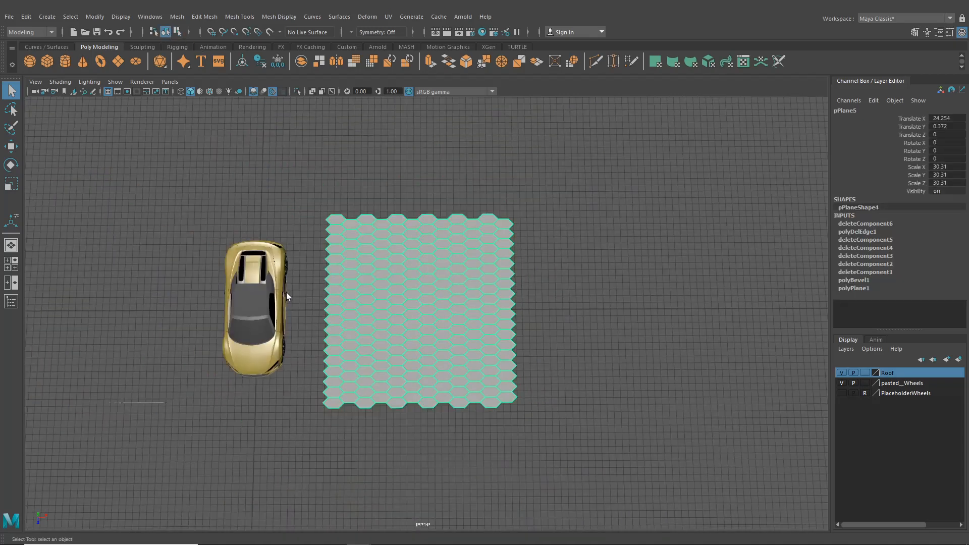
left_click_drag(286, 292, 552, 284, "alt")
left_click(552, 288)
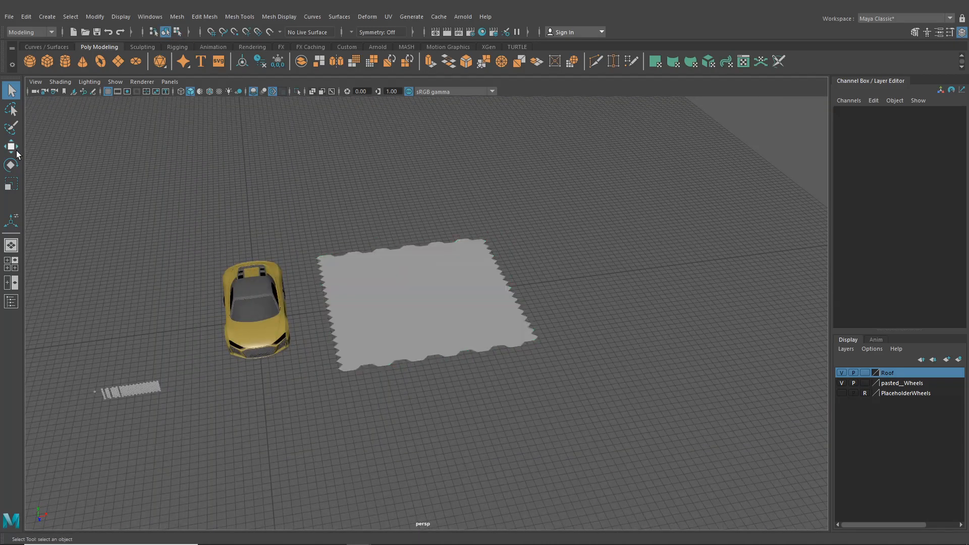
Rotate the hexagon mesh upright by setting its Rotate X to 90.
left_click(11, 166)
left_click(381, 303)
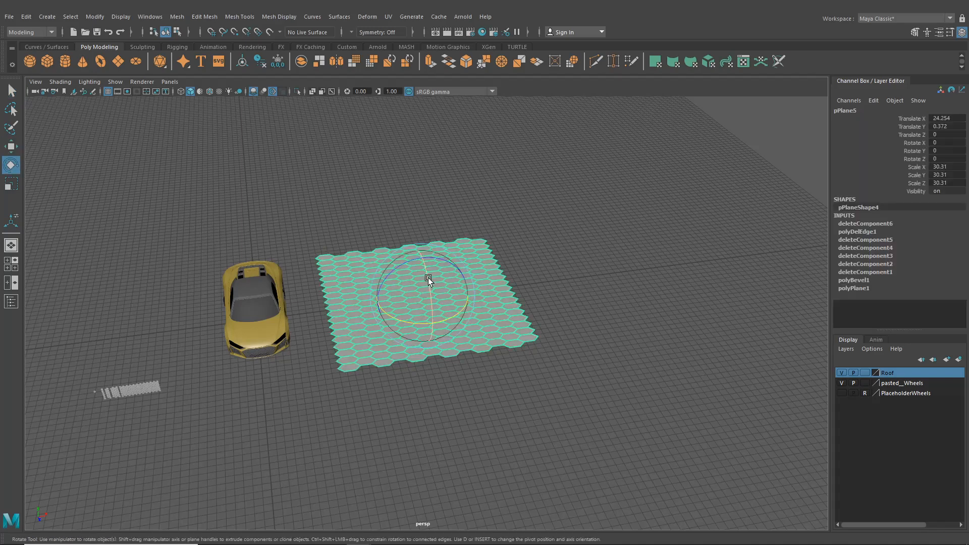
left_click_drag(427, 279, 433, 295)
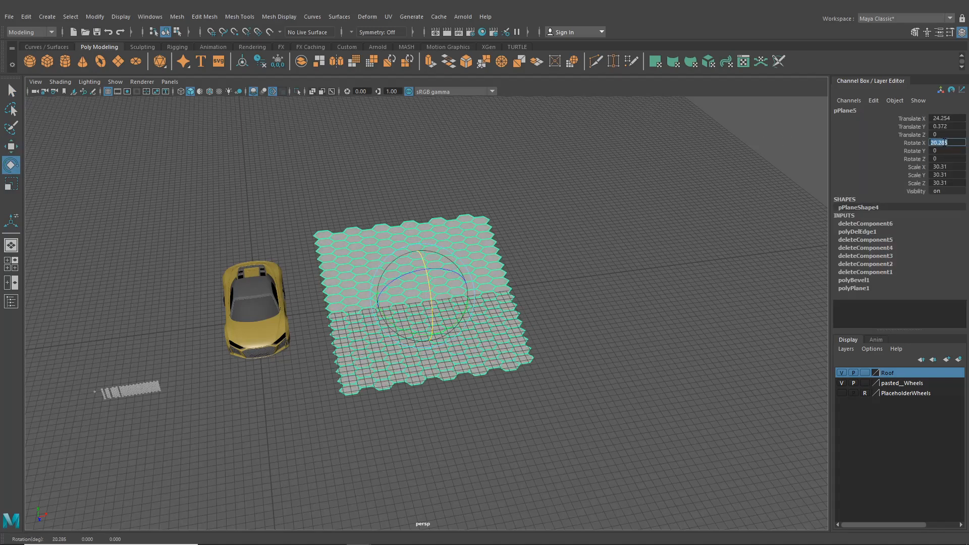
key("Return")
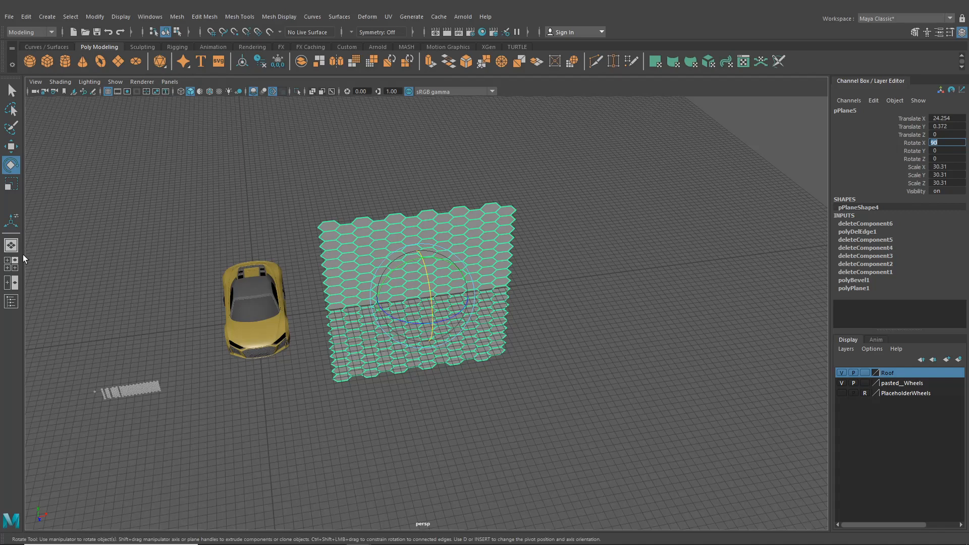
Move the upright hexagon mesh in front of the car, to about Translate X 9.96 and Translate Z 9.937.
left_click(10, 146)
left_click_drag(462, 291, 371, 297)
left_click_drag(331, 337, 348, 381)
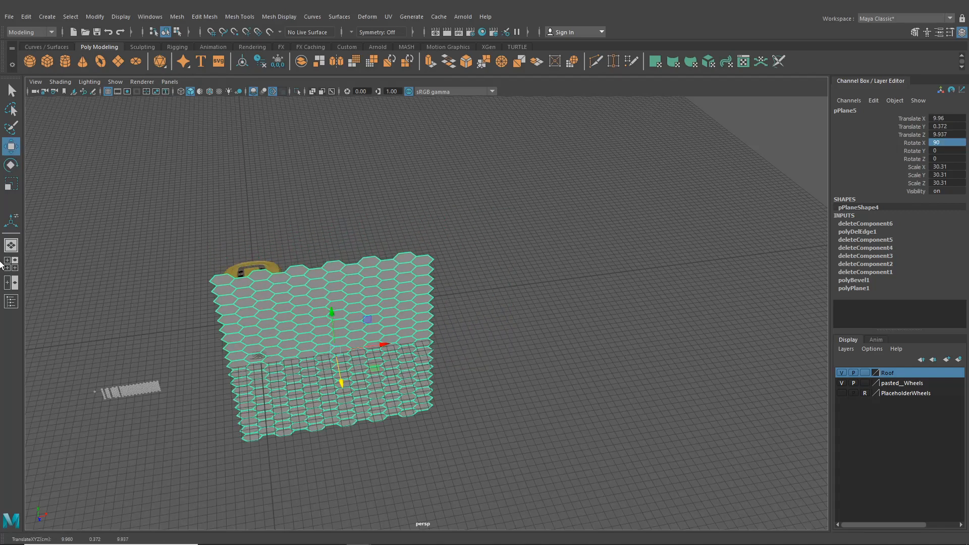
In the front view, scale the hexagon mesh uniformly to about 2.199 and move it to about Translate X 5.212, Y 3.887.
key("space")
key("space")
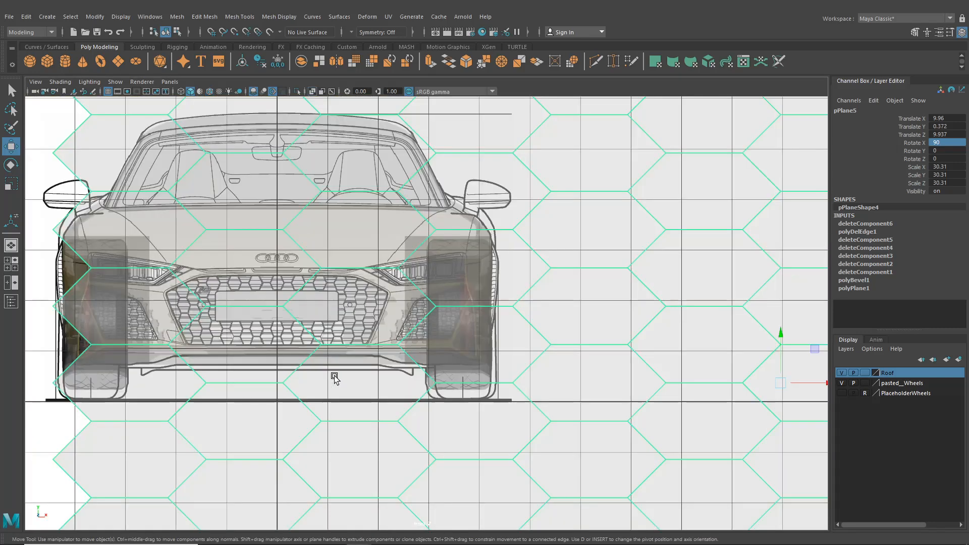
middle_click_drag(395, 308, 377, 324, "alt")
scroll(376, 325, "down", 3)
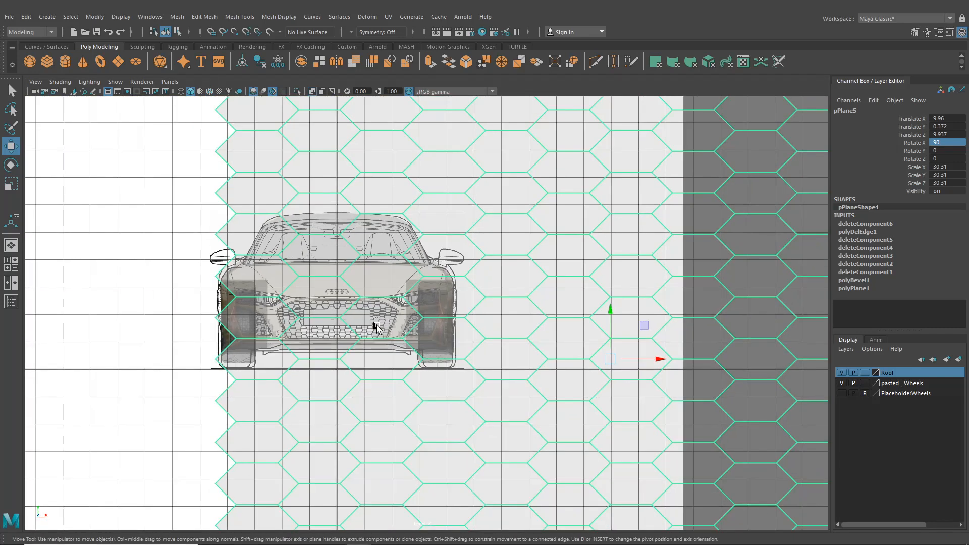
left_click(11, 184)
left_click_drag(609, 358, 240, 204)
left_click_drag(603, 359, 482, 260)
left_click(5, 151)
In the perspective view, move the mesh beside the car's rear, to about Translate Z -4.572, and set Rotate X to 0.
key("space")
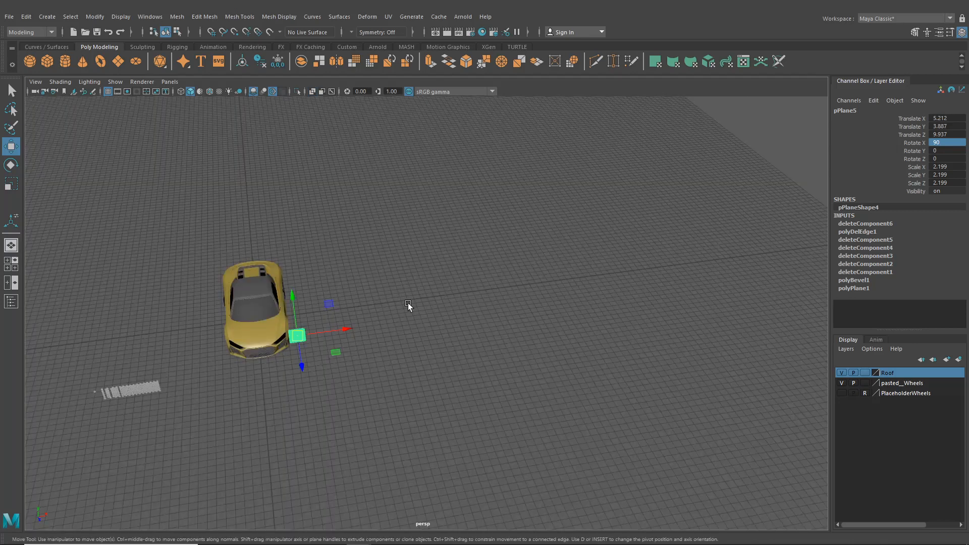
left_click_drag(408, 302, 521, 338, "alt")
left_click_drag(453, 377, 570, 244)
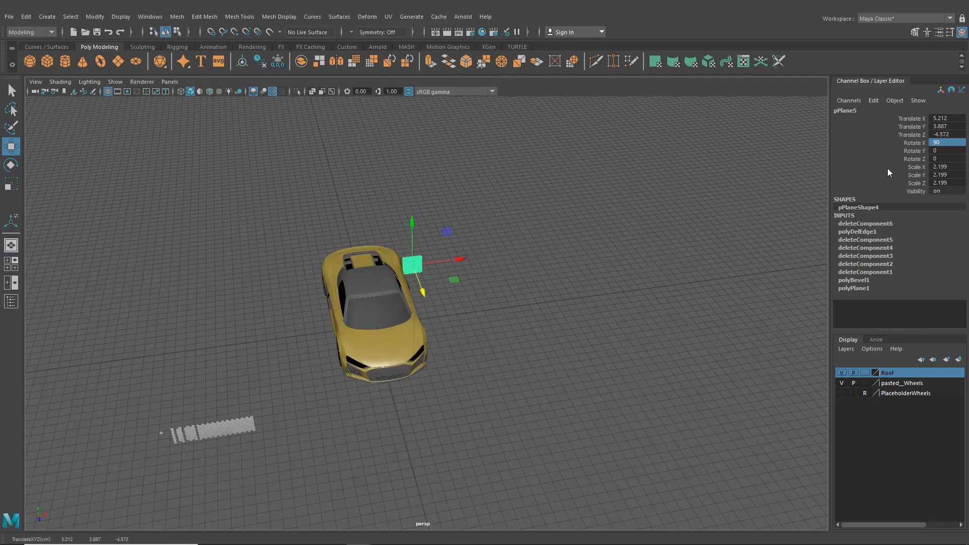
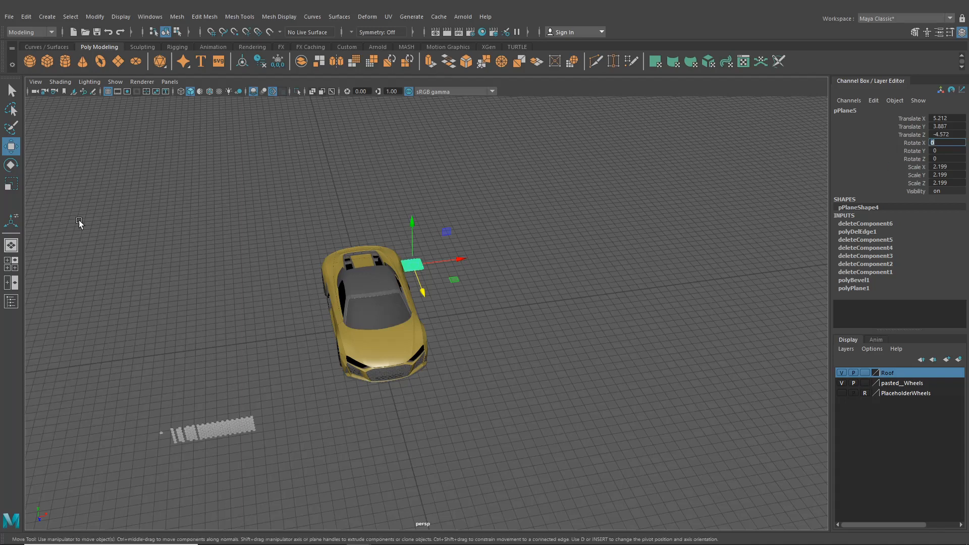
Show the car's rear and the hexagon mesh in the top view and turn on X-Ray shading there.
key("space")
key("space")
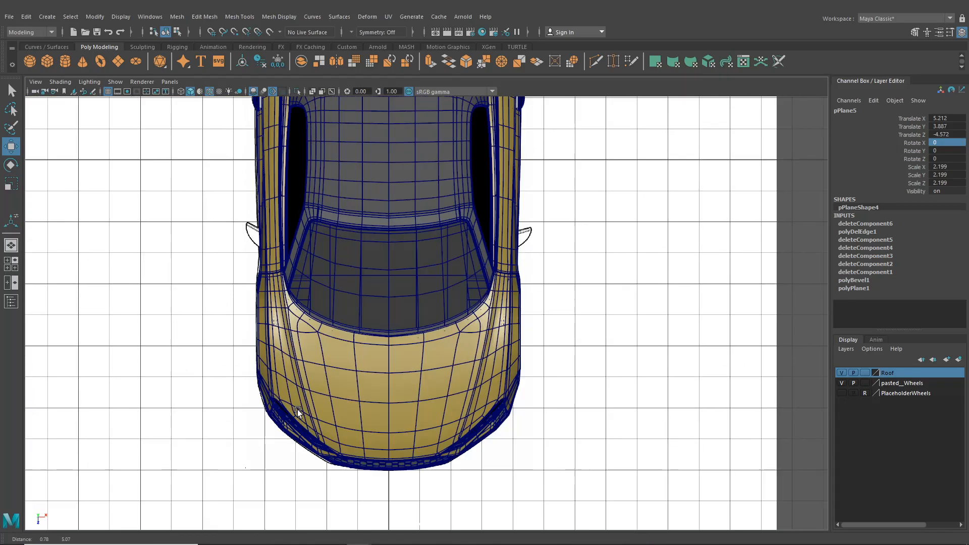
middle_click_drag(297, 410, 402, 356, "alt")
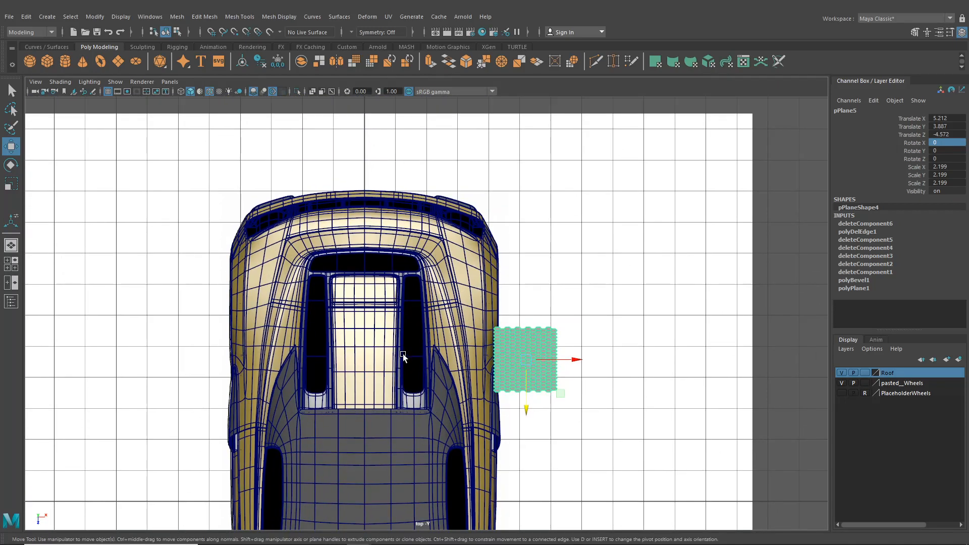
left_click(40, 84)
left_click(70, 188)
left_click(59, 82)
left_click(74, 189)
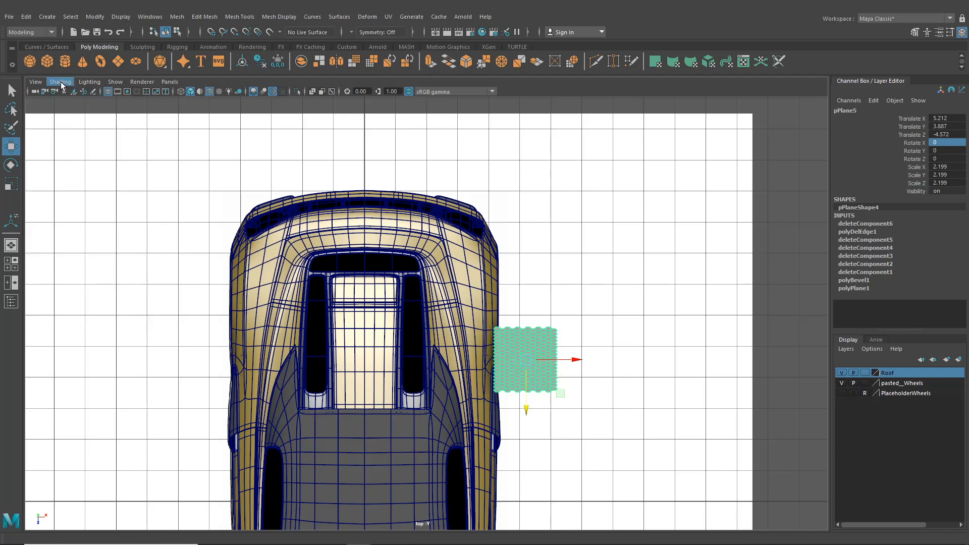
left_click(61, 82)
left_click(74, 189)
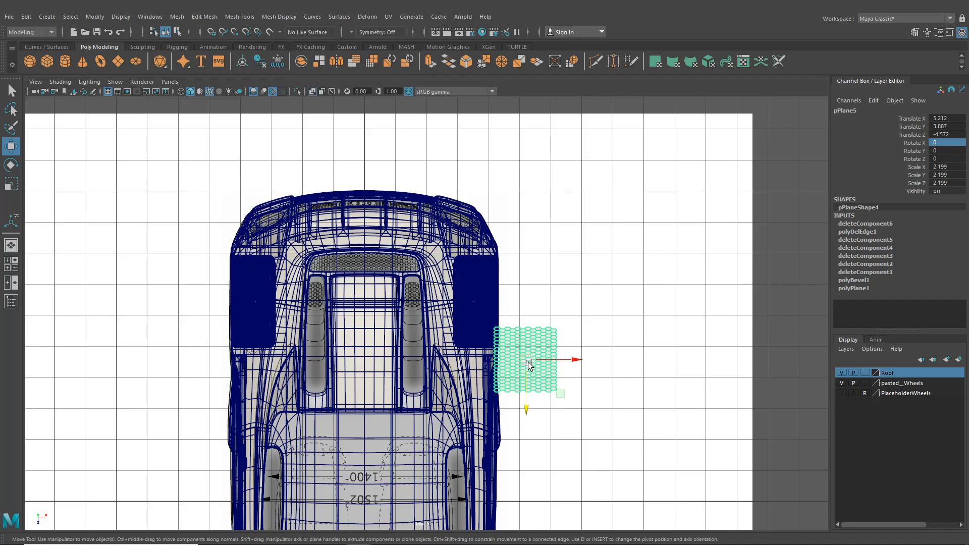
Move the hexagon mesh over the car's wide rear vent, to about Translate X 0.95, Z -7.613, and scale it uniformly to about 1.004.
left_click_drag(528, 363, 396, 268)
scroll(404, 275, "up", 4)
middle_click_drag(451, 312, 509, 359, "alt")
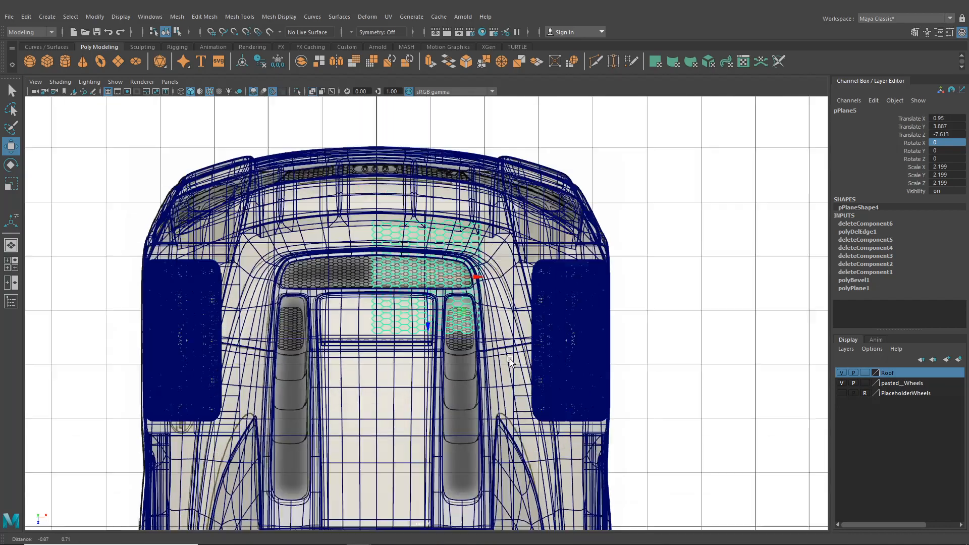
scroll(439, 278, "up", 8)
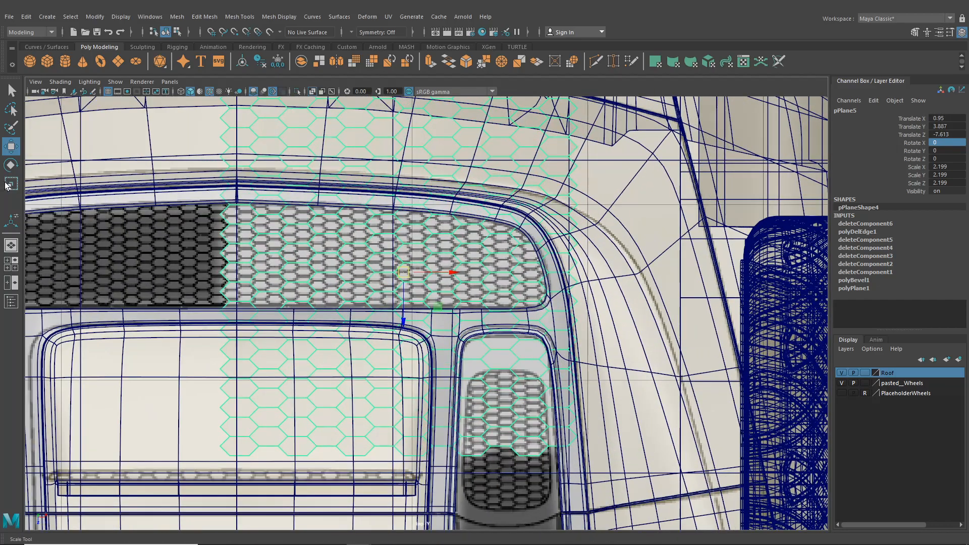
left_click(11, 183)
left_click_drag(403, 272, 440, 291)
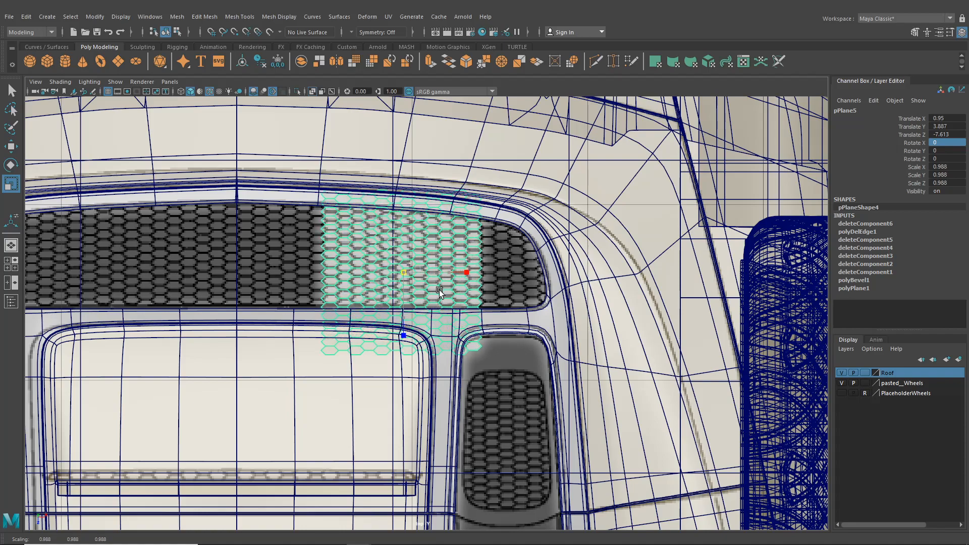
scroll(398, 281, "up", 5)
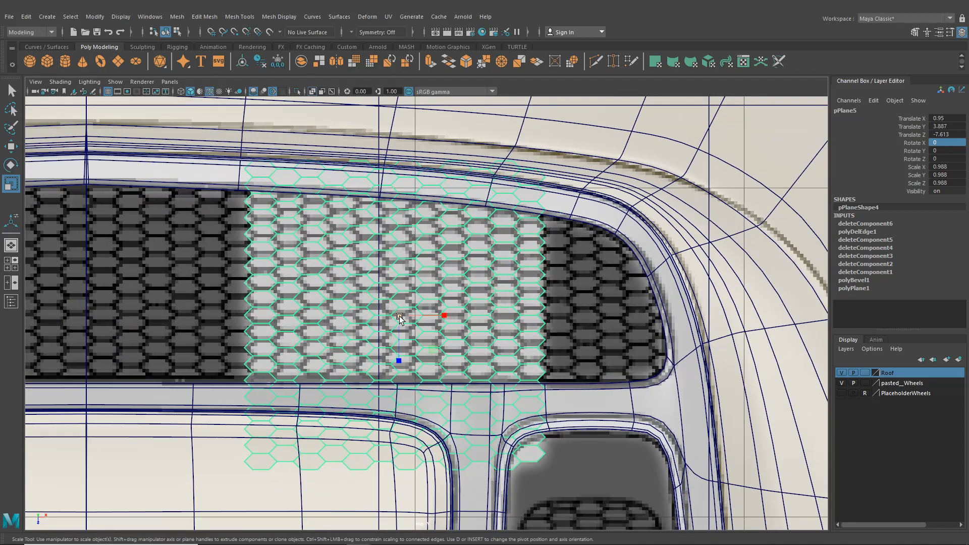
left_click_drag(402, 318, 404, 320)
Center the hexagon mesh's pivot, scale it uniformly to about 1.065 to match the vent pattern, and move it to about Translate X 0.919.
left_click(99, 17)
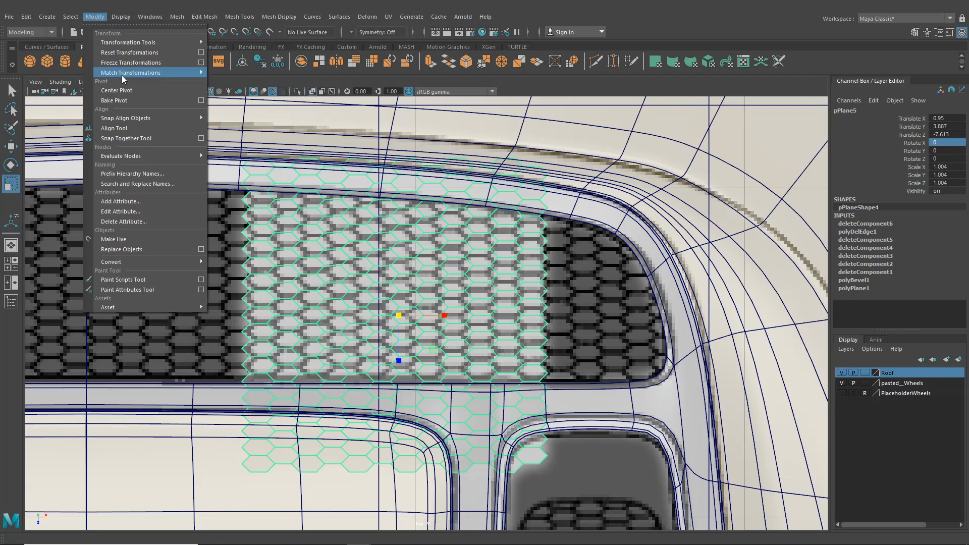
left_click(126, 97)
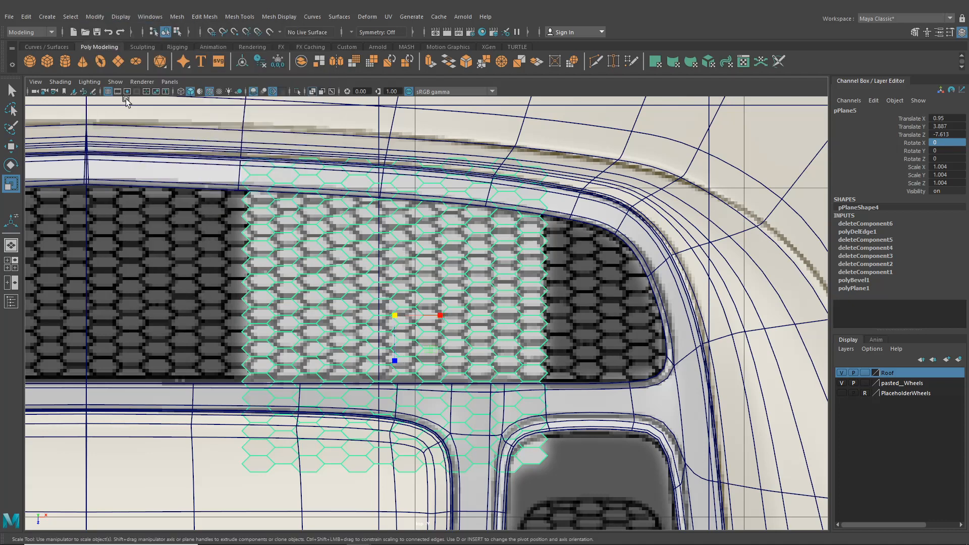
key("w")
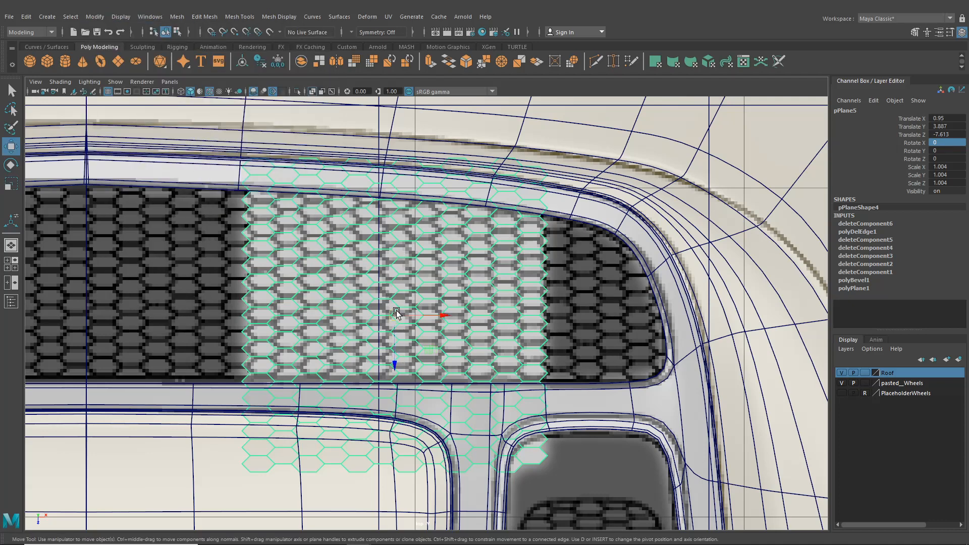
left_click_drag(436, 318, 398, 324)
key("r")
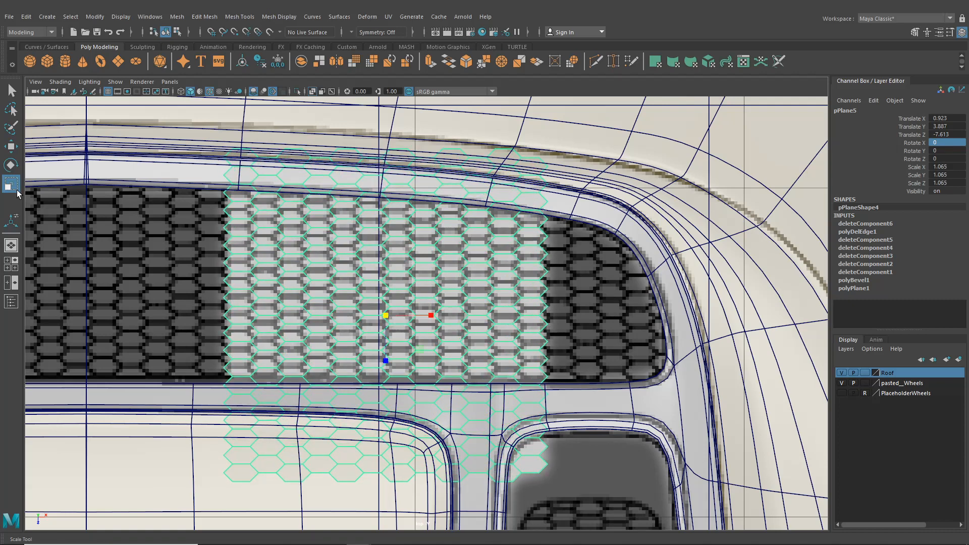
left_click(11, 147)
left_click_drag(430, 318, 424, 319)
scroll(424, 319, "down", 15)
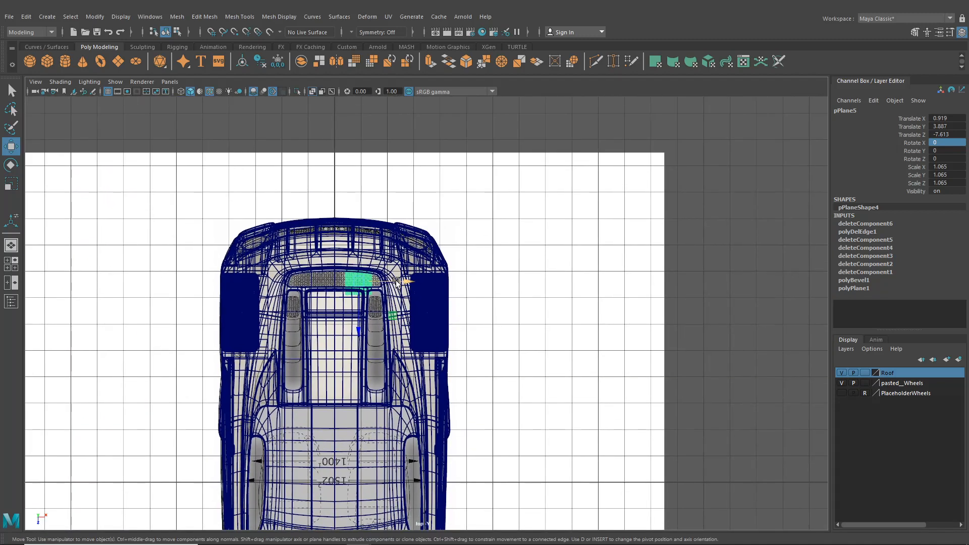
Move the hexagon mesh to cover one end of the wide rear vent, to about Translate X 1.335 and Translate Z -7.678.
left_click_drag(396, 281, 418, 291)
scroll(420, 296, "up", 10)
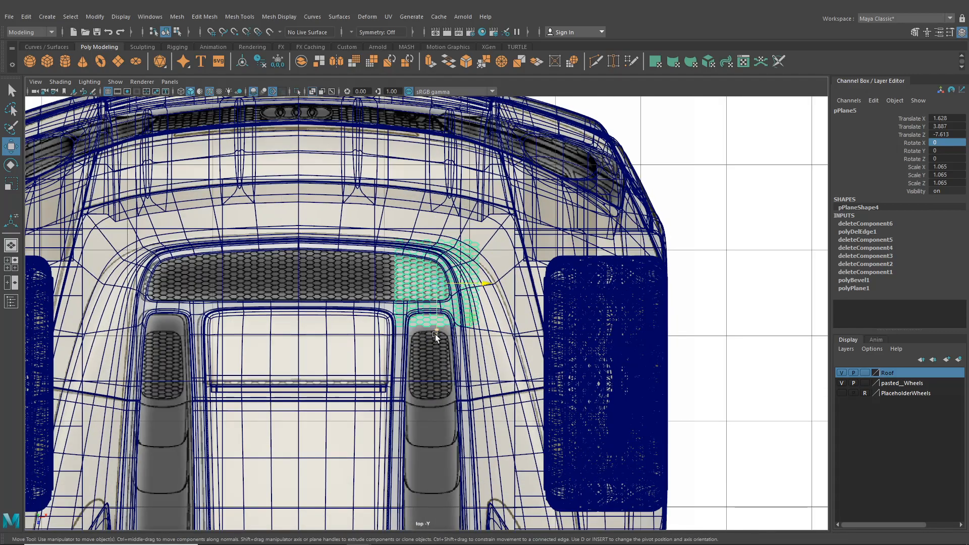
left_click_drag(435, 334, 438, 326)
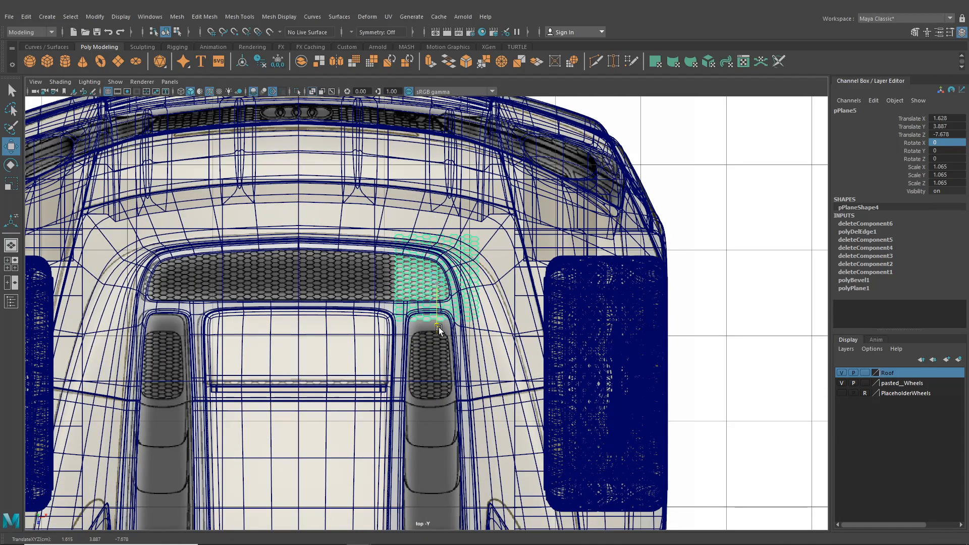
scroll(486, 285, "up", 2)
left_click_drag(490, 265, 456, 267)
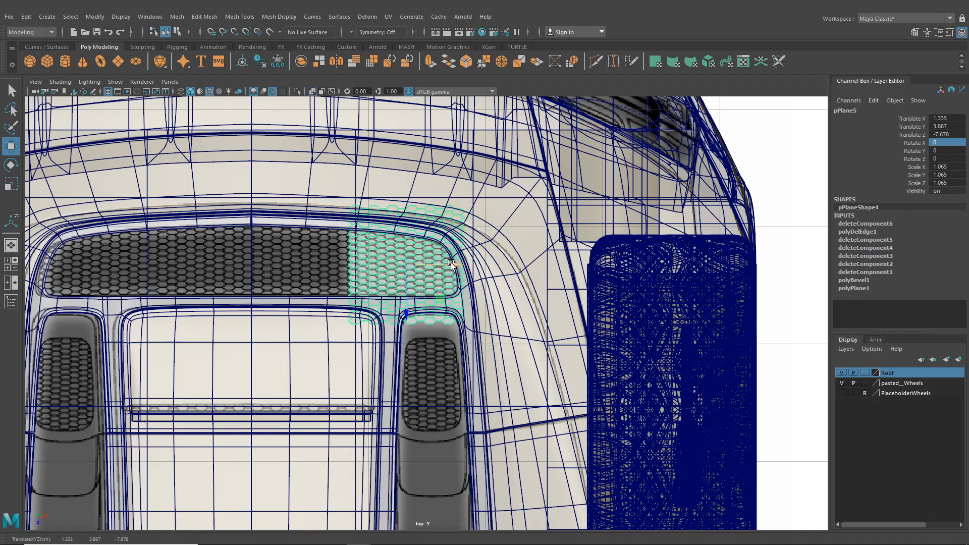
Duplicate the hexagon mesh and move the copy beside the original along the vent, to about Translate X 0.337.
scroll(451, 263, "up", 3)
key("ctrl+d")
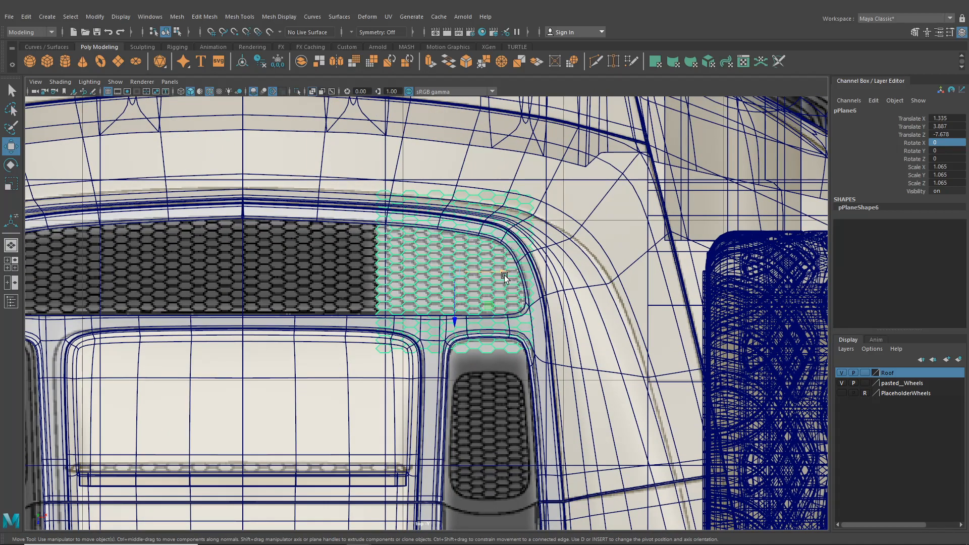
left_click_drag(505, 274, 349, 273)
middle_click_drag(349, 273, 354, 280, "alt")
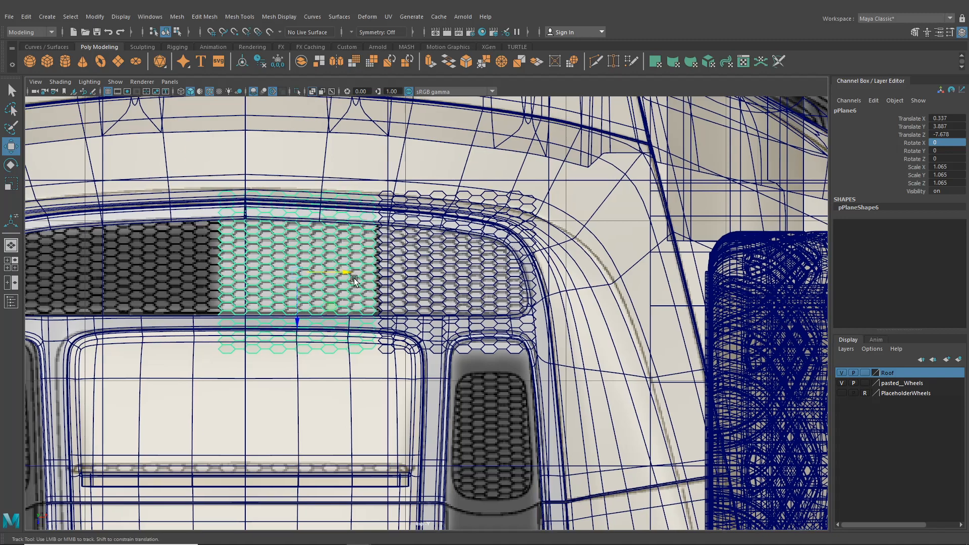
Duplicate the hexagon mesh again, place the copy at about Translate X -0.649, and delete the extra copies.
scroll(354, 280, "down", 4)
key("ctrl+d")
left_click_drag(476, 298, 322, 301)
key("ctrl+d")
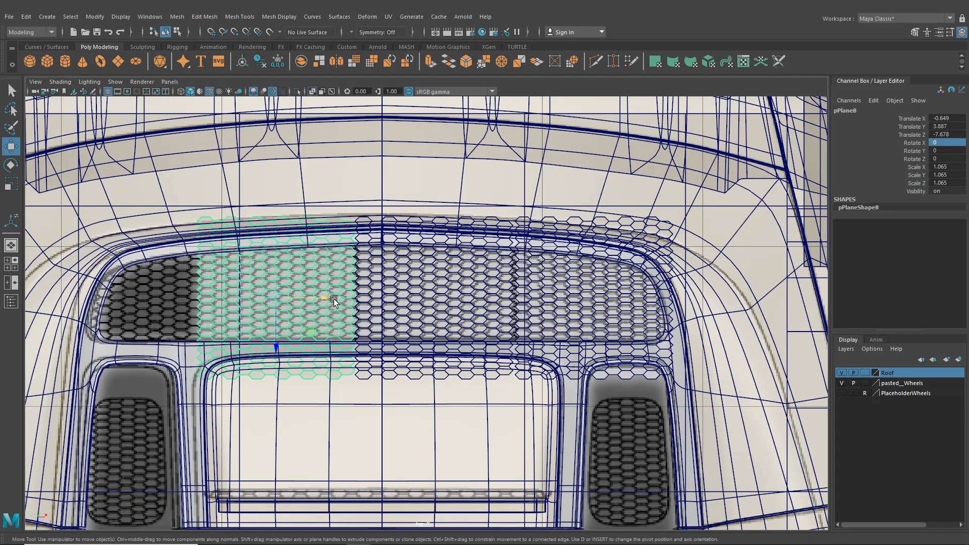
left_click(464, 322)
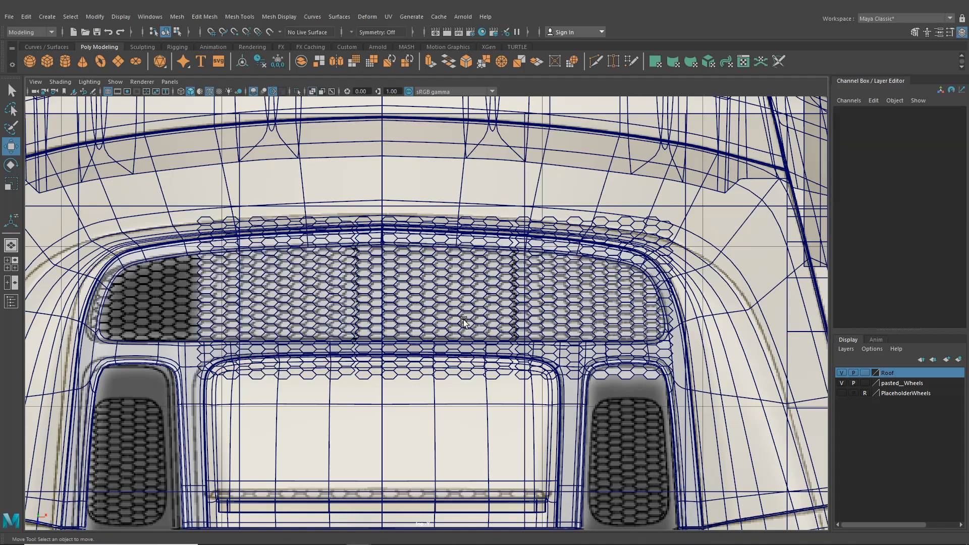
left_click(310, 298)
key("Delete")
In the perspective view, select both hexagon meshes and move them off the car together, with the original at about Translate X 8.049.
left_click(432, 296)
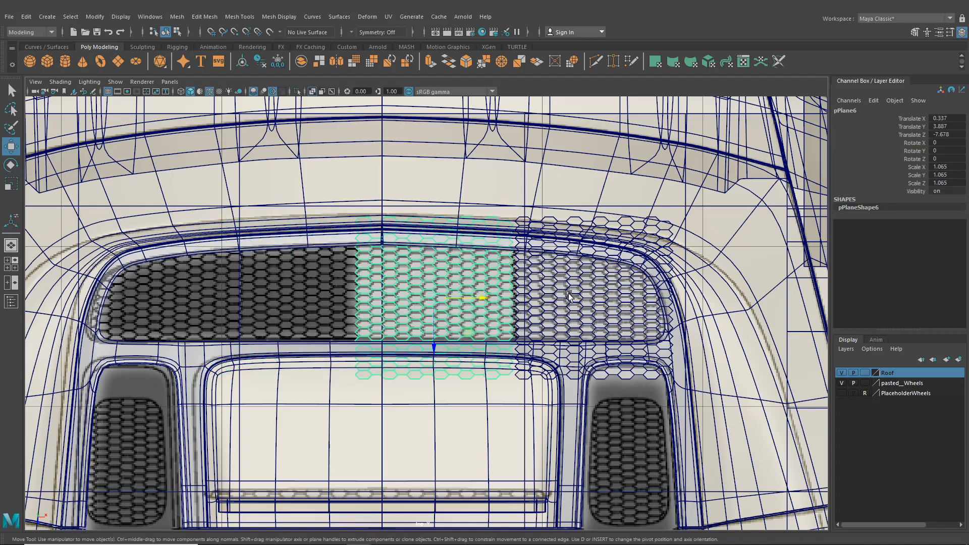
middle_click_drag(514, 286, 450, 295, "alt")
left_click(11, 246)
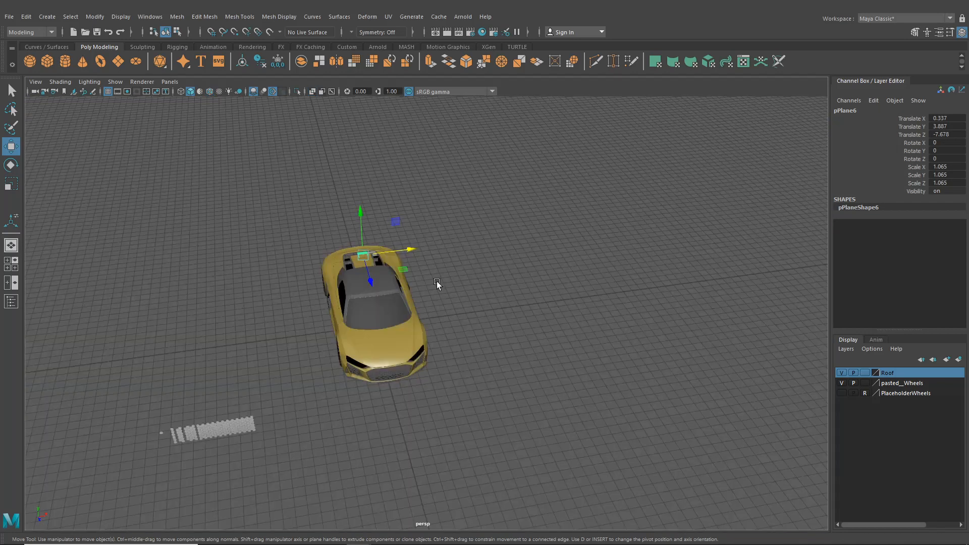
left_click_drag(437, 283, 316, 287, "alt")
right_click_drag(419, 307, 451, 315, "alt")
middle_click_drag(452, 314, 467, 386, "alt")
right_click_drag(467, 386, 497, 395, "alt")
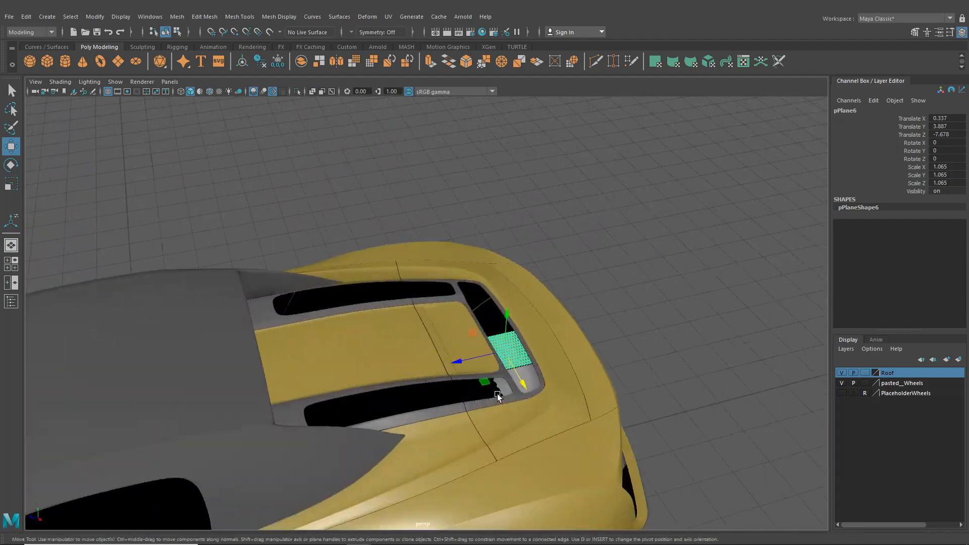
left_click(525, 373, "shift")
left_click_drag(535, 394, 625, 488)
middle_click_drag(626, 487, 478, 268, "alt")
left_click_drag(469, 273, 634, 457)
Select the copied hexagon mesh next to the gap between the two meshes and set a key on its transform channels.
left_click_drag(469, 404, 560, 391, "alt")
middle_click_drag(560, 391, 333, 349, "alt")
right_click_drag(333, 349, 442, 341, "alt")
middle_click_drag(442, 342, 422, 387, "alt")
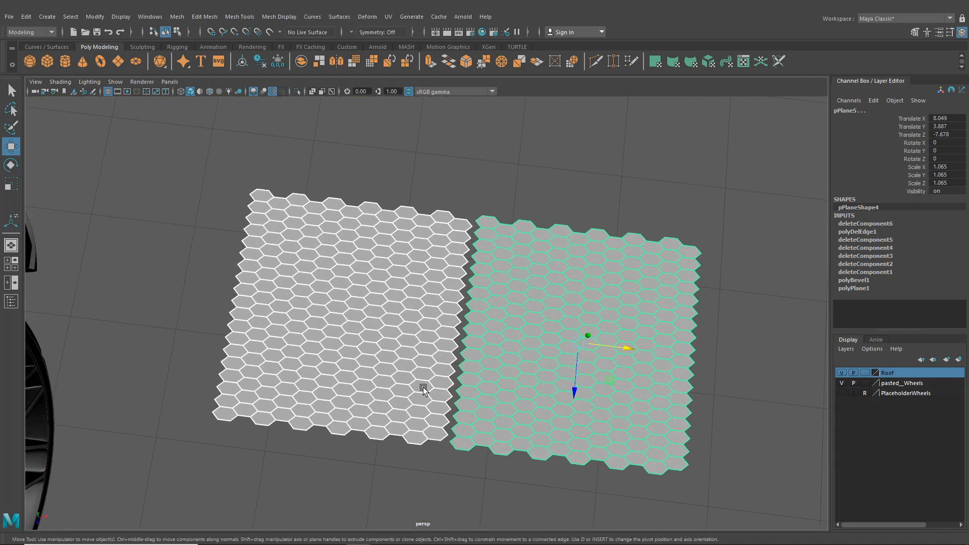
right_click_drag(423, 387, 492, 263, "alt")
left_click(492, 266)
key("s")
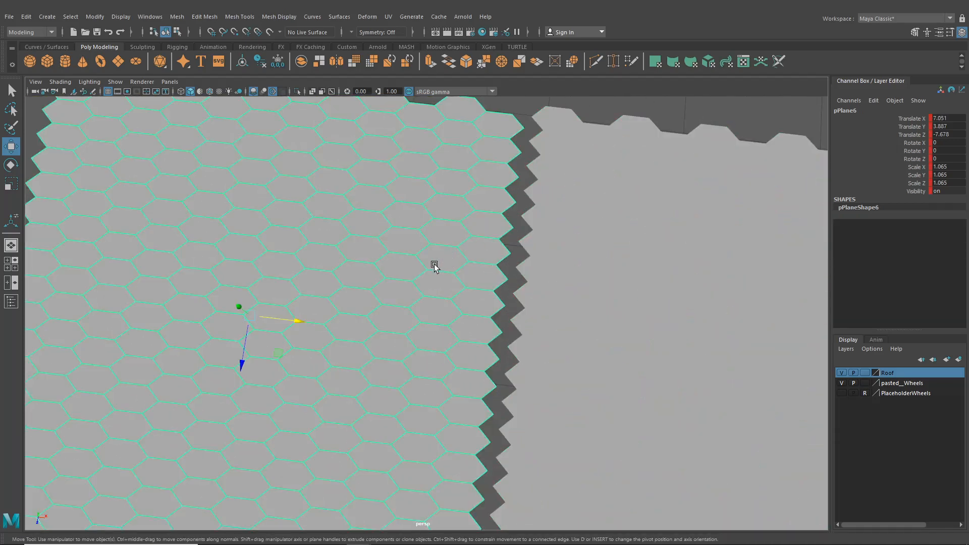
Snap the copied mesh's pivot to a vertex on its edge facing the other mesh, after undoing a trial move.
left_click_drag(249, 319, 423, 306)
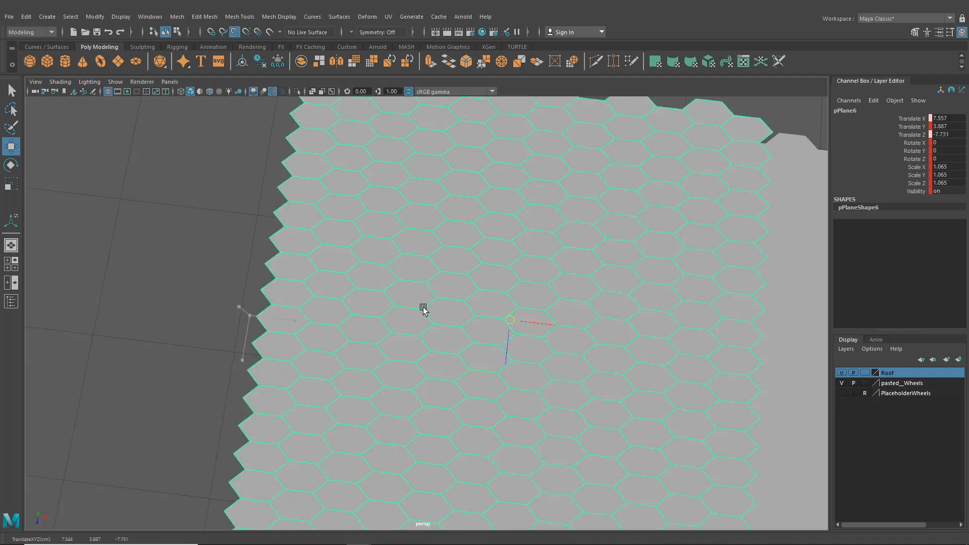
key("ctrl+z")
key("d")
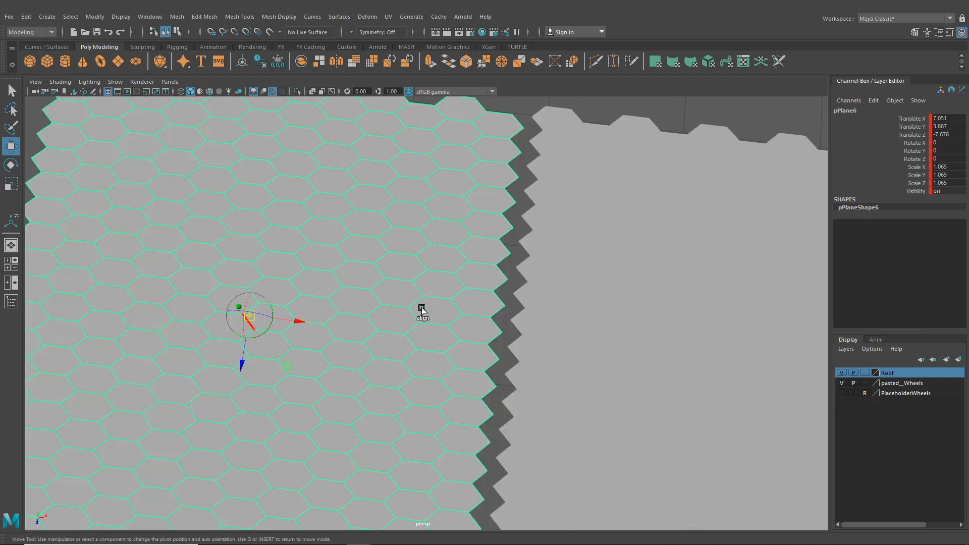
key("v")
left_click_drag(249, 319, 501, 333)
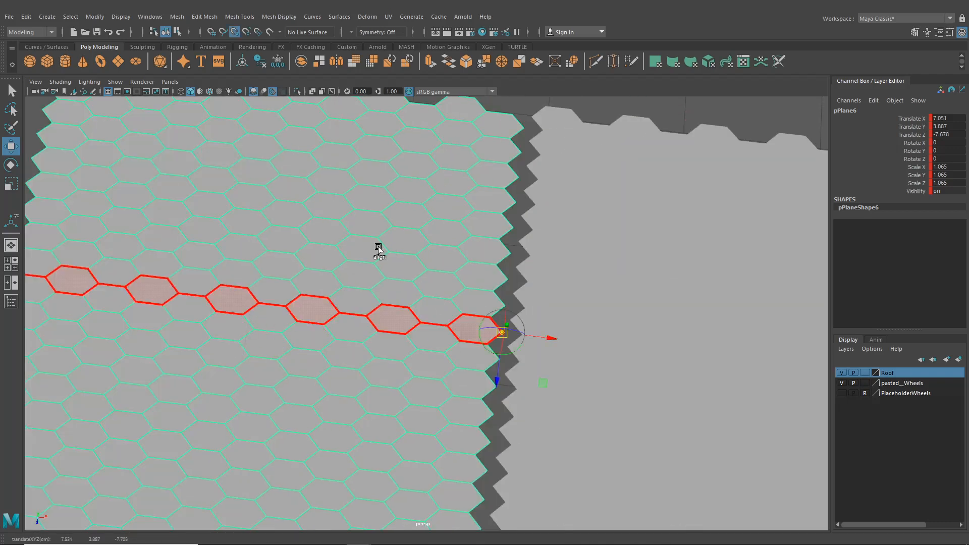
Turn on wireframe on shaded and vertex-snap the copied mesh against the original's edge, to about Translate X 7.091.
left_click(212, 94)
middle_click_drag(456, 241, 389, 244, "alt")
right_click_drag(389, 245, 449, 343, "alt")
key("v")
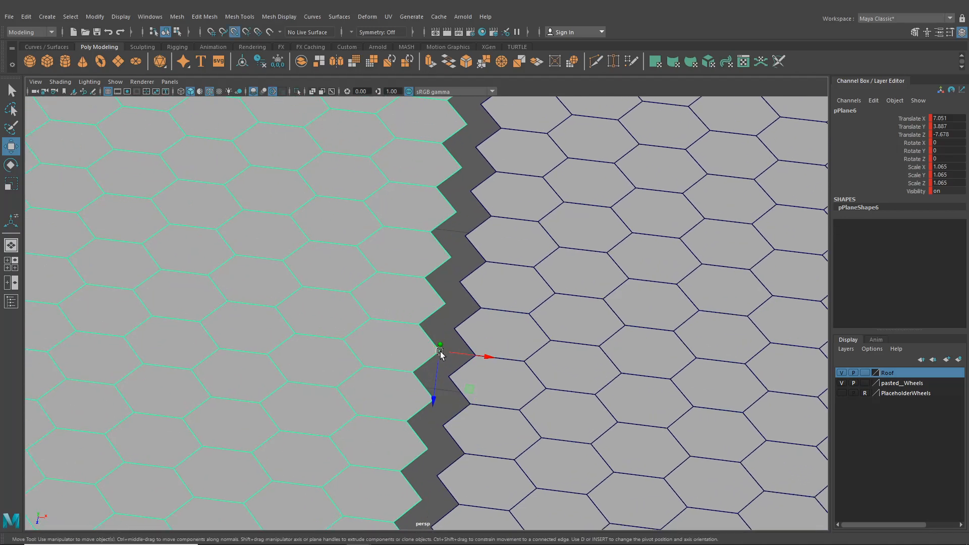
left_click_drag(440, 351, 490, 347)
scroll(481, 349, "down", 7)
left_click(177, 32)
left_click(165, 32)
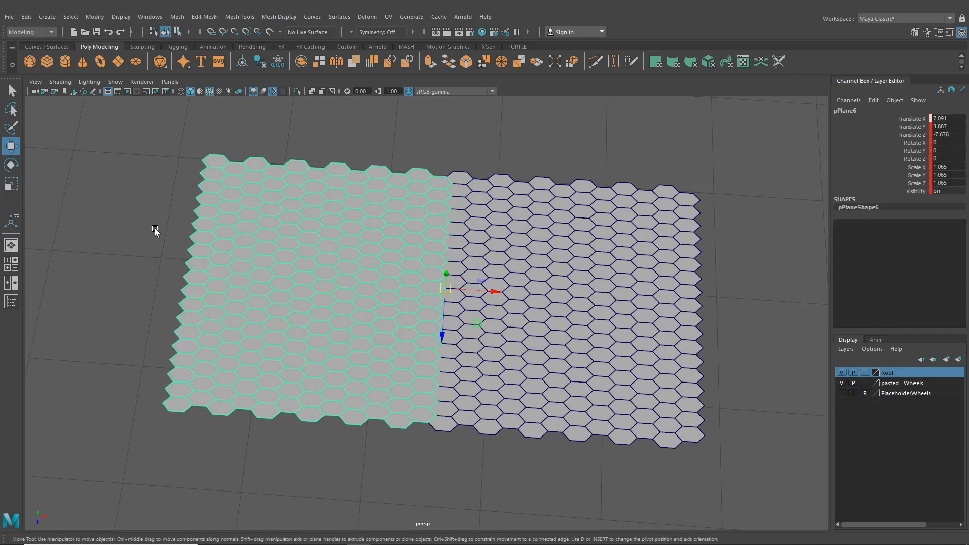
Select both adjoining hexagon meshes and combine them into one polygon object.
left_click(156, 231)
scroll(261, 283, "down", 6)
middle_click_drag(339, 291, 289, 280, "alt")
scroll(288, 280, "up", 7)
left_click(304, 291)
left_click_drag(305, 290, 323, 295, "alt")
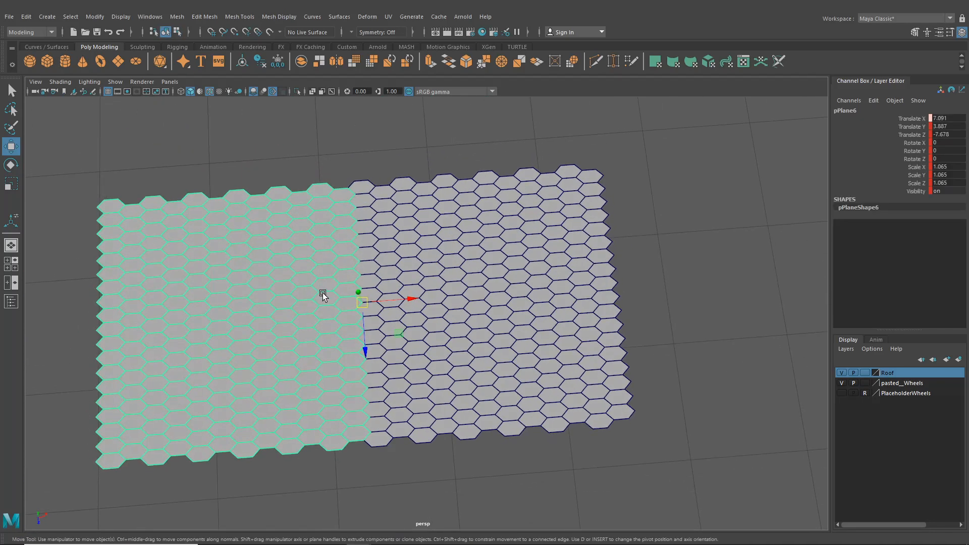
scroll(378, 242, "up", 7)
middle_click_drag(379, 242, 458, 312, "alt")
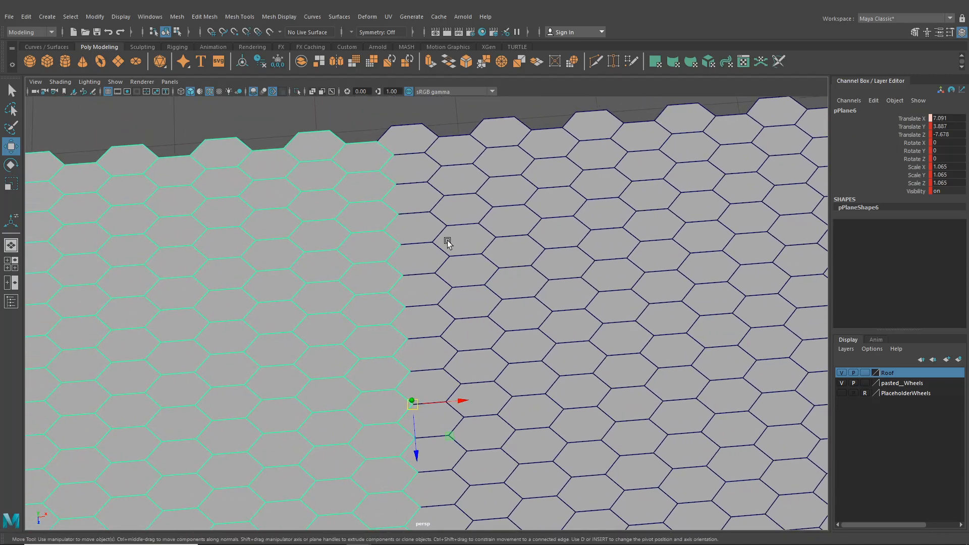
left_click(454, 220, "shift")
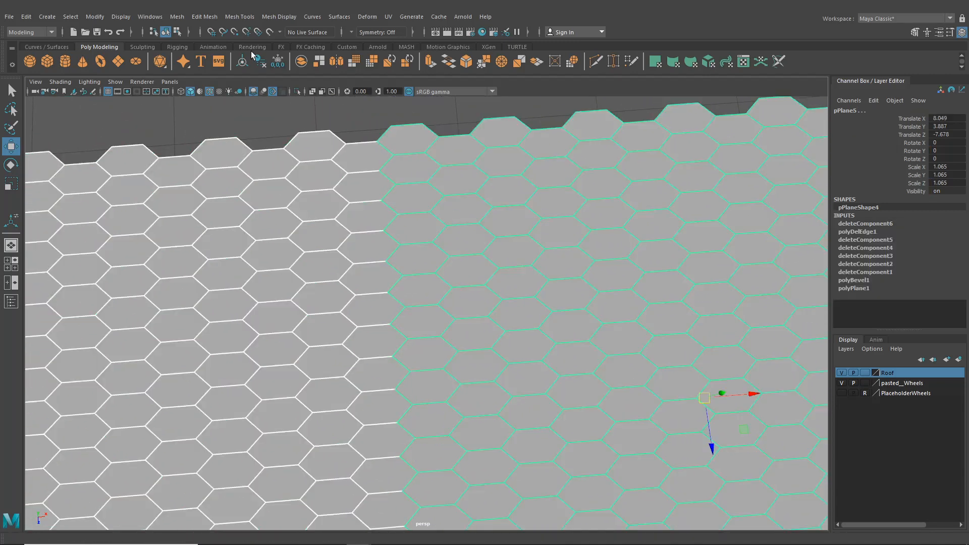
left_click(204, 16)
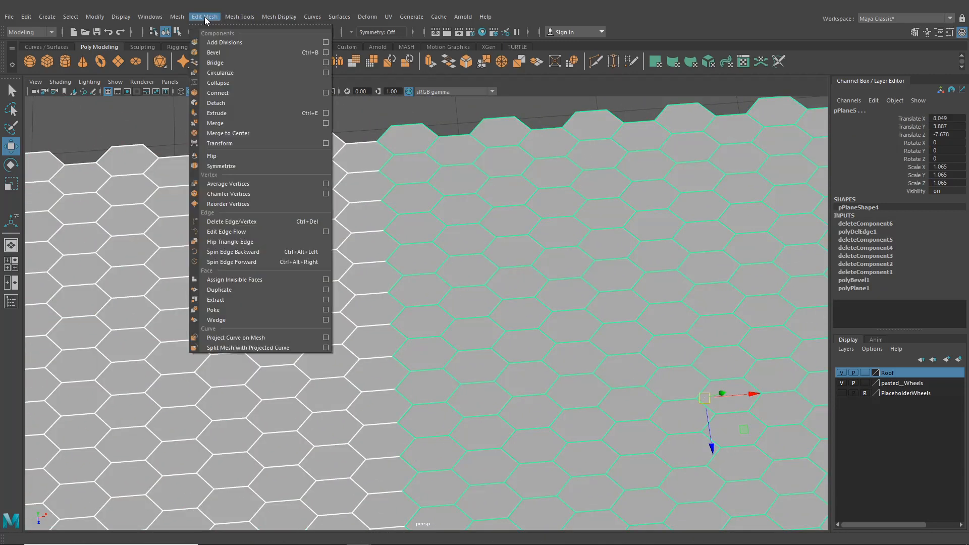
mouse_move(177, 17)
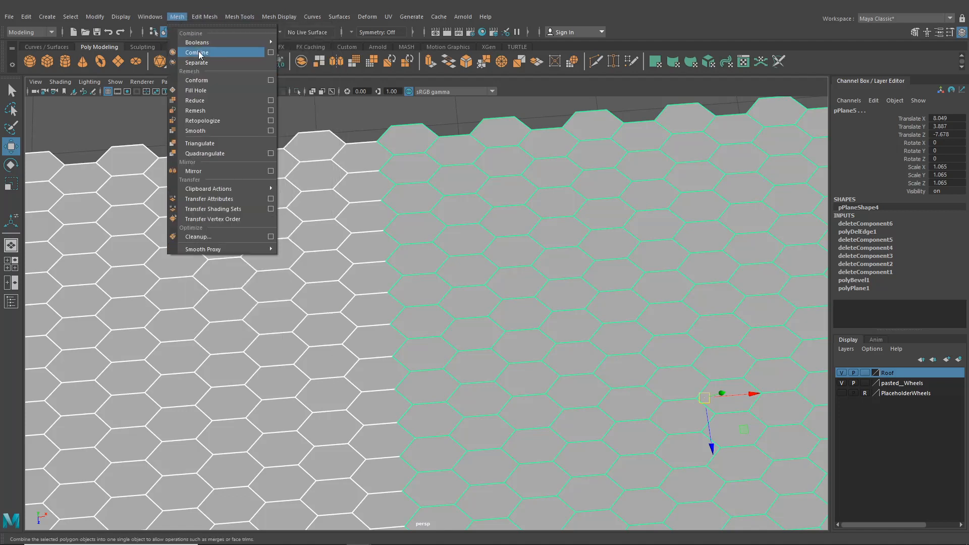
left_click(199, 52)
In vertex mode, select the overlapping vertices along the seam between the two combined mesh halves.
right_click_drag(394, 146, 353, 147)
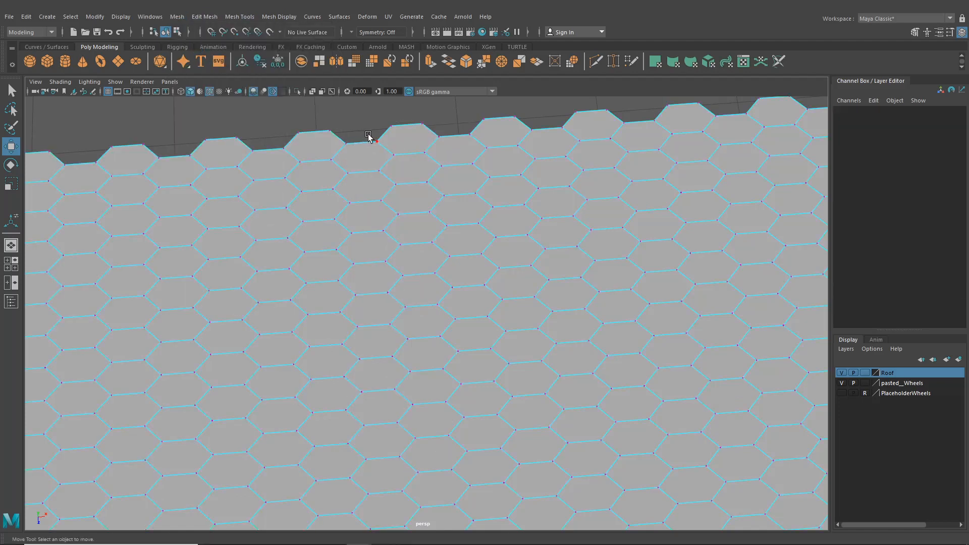
left_click(376, 142)
left_click_drag(401, 188, 404, 345, "alt")
left_click(392, 172, "shift")
scroll(398, 369, "down", 3)
middle_click_drag(398, 368, 402, 280, "alt")
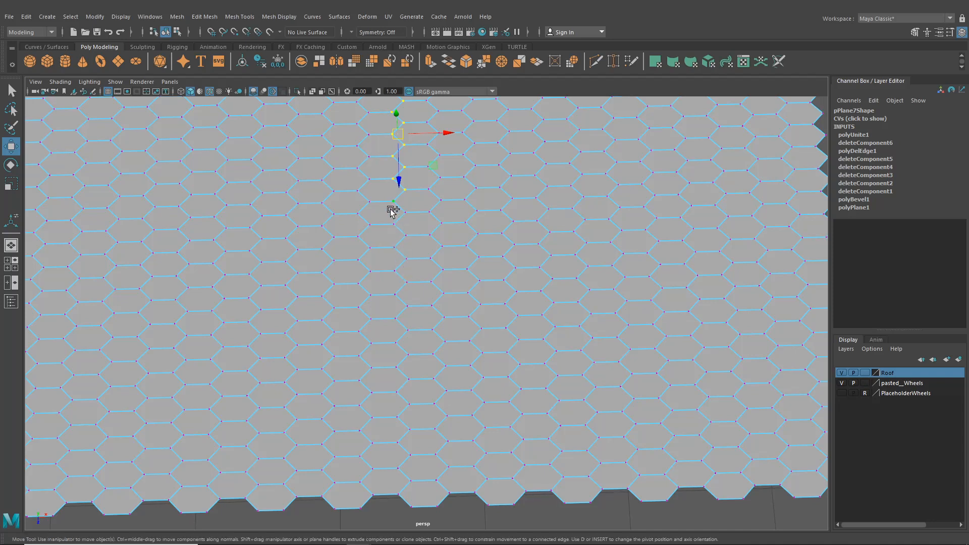
Merge the overlapping vertices along the vertical seam of the hexagon mesh and return to object selection.
left_click_drag(417, 336, 417, 495, "shift")
left_click(204, 17)
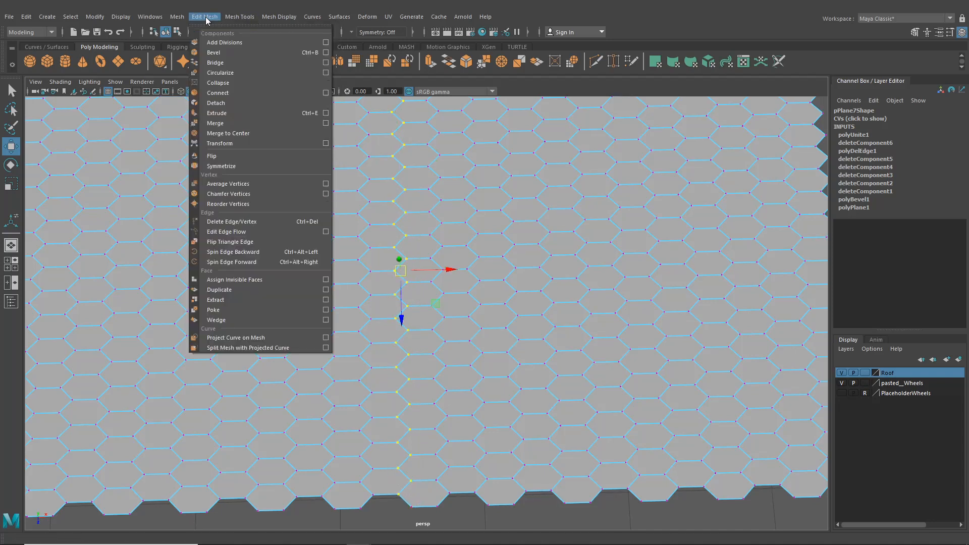
left_click(217, 123)
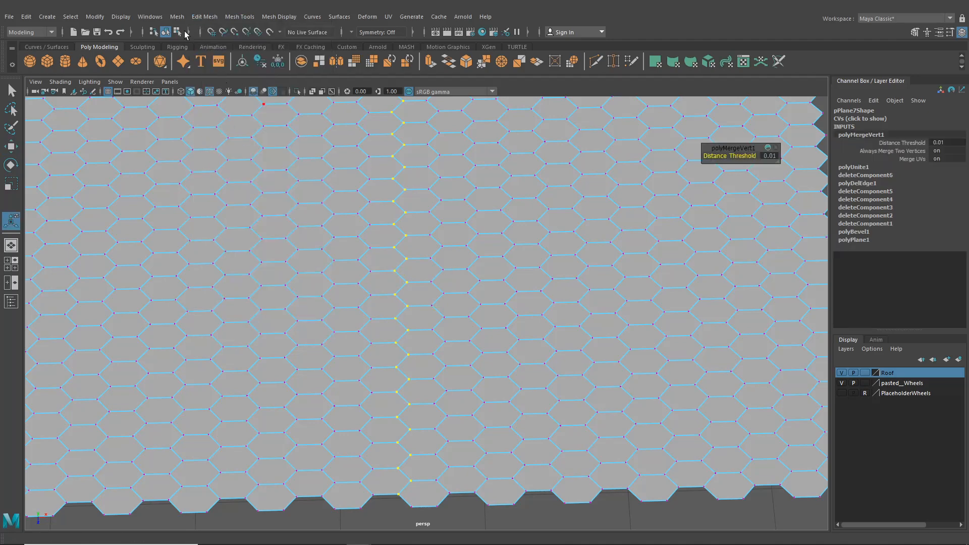
left_click(165, 31)
scroll(517, 230, "down", 5)
left_click_drag(518, 233, 524, 239, "alt")
left_click(615, 263)
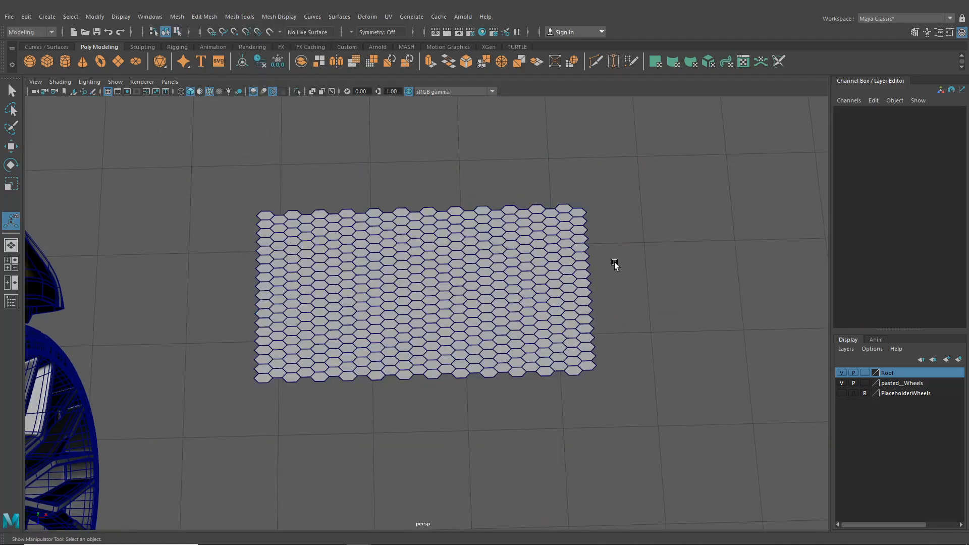
Duplicate the merged hexagon mesh and move the copy along X to about -1.963, beside the original.
left_click(510, 262)
key("ctrl+d")
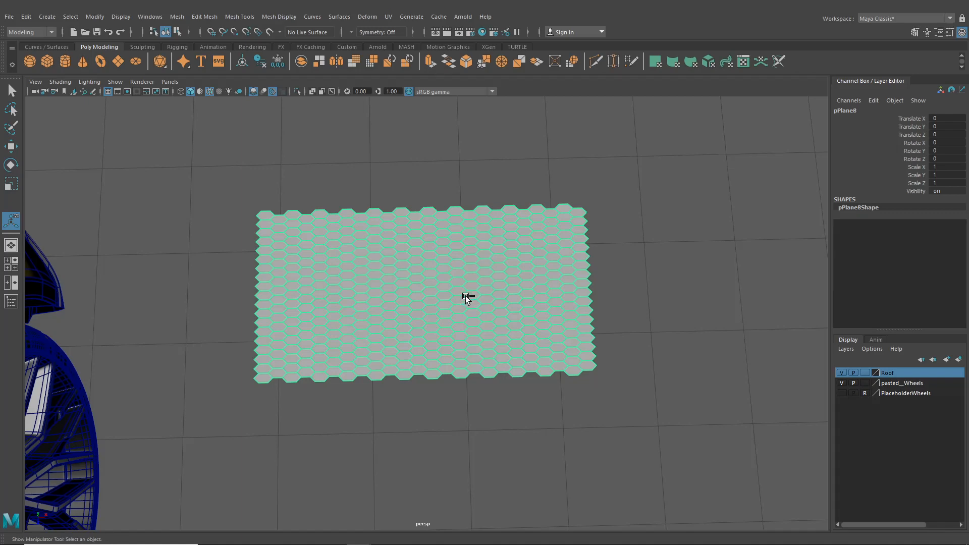
key("w")
left_click_drag(462, 291, 134, 288)
middle_click_drag(169, 289, 391, 296, "alt")
scroll(381, 300, "up", 5)
middle_click_drag(264, 307, 226, 300)
Snap the copy's pivot to a vertex on its zigzag edge and snap that vertex onto the original mesh's facing edge.
key("d")
key("v")
left_click_drag(186, 304, 521, 313)
scroll(512, 313, "up", 5)
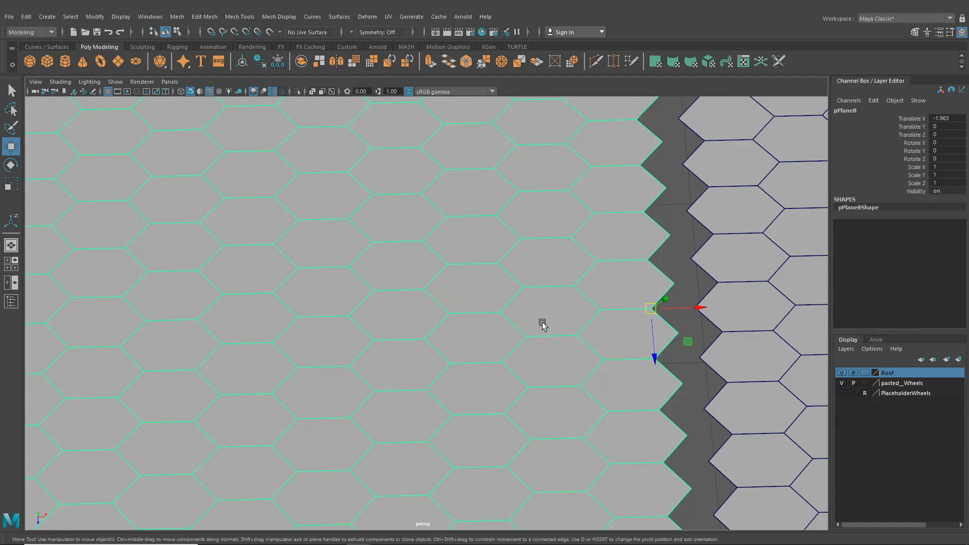
middle_click_drag(540, 325, 456, 321, "alt")
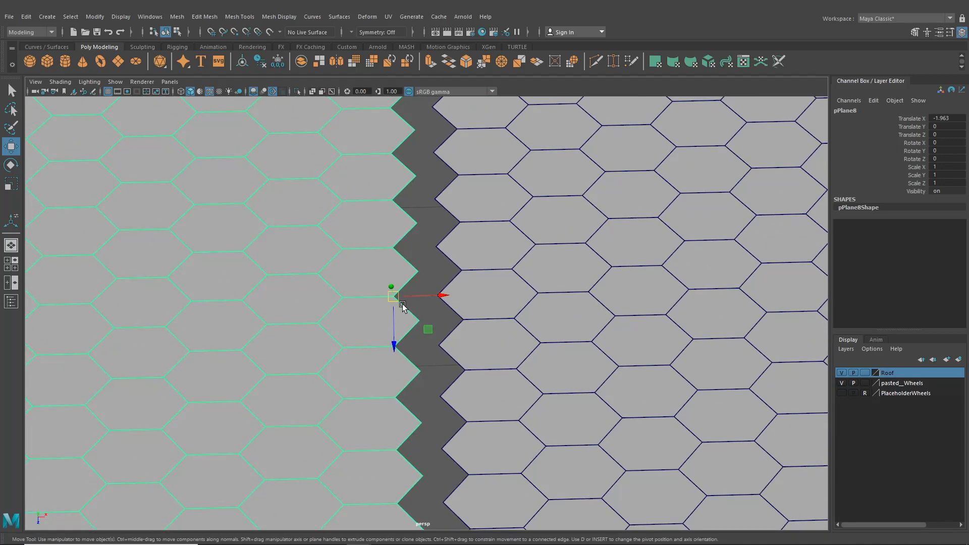
key("v")
left_click_drag(395, 298, 437, 297)
scroll(473, 301, "down", 5)
middle_click_drag(458, 239, 450, 322, "alt")
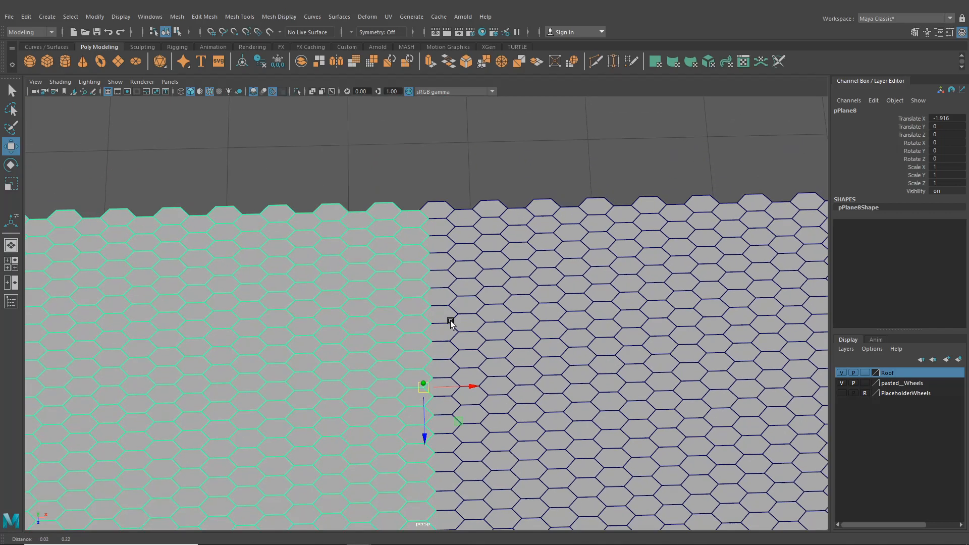
Combine the original hexagon mesh and its adjoining copy into one mesh.
scroll(451, 322, "up", 4)
left_click(482, 237, "shift")
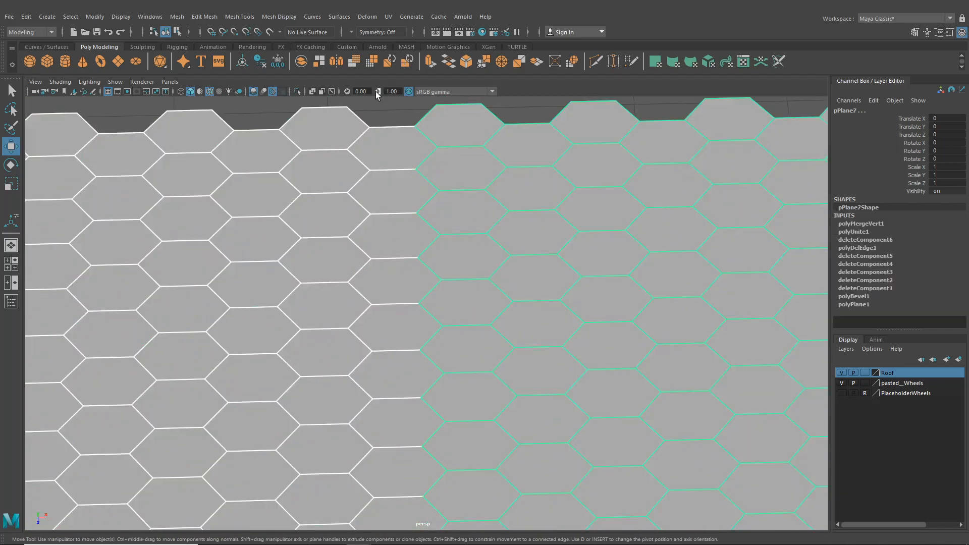
left_click(204, 16)
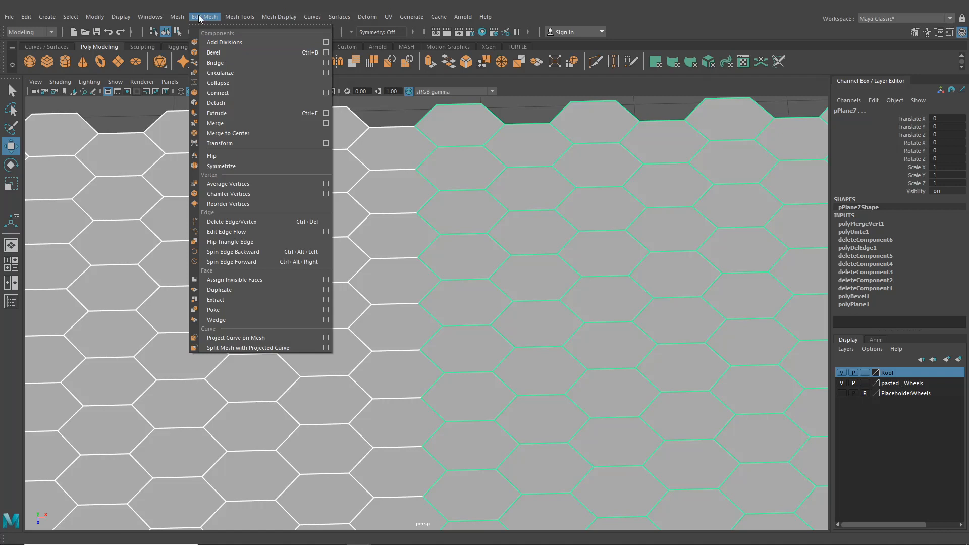
left_click(214, 51)
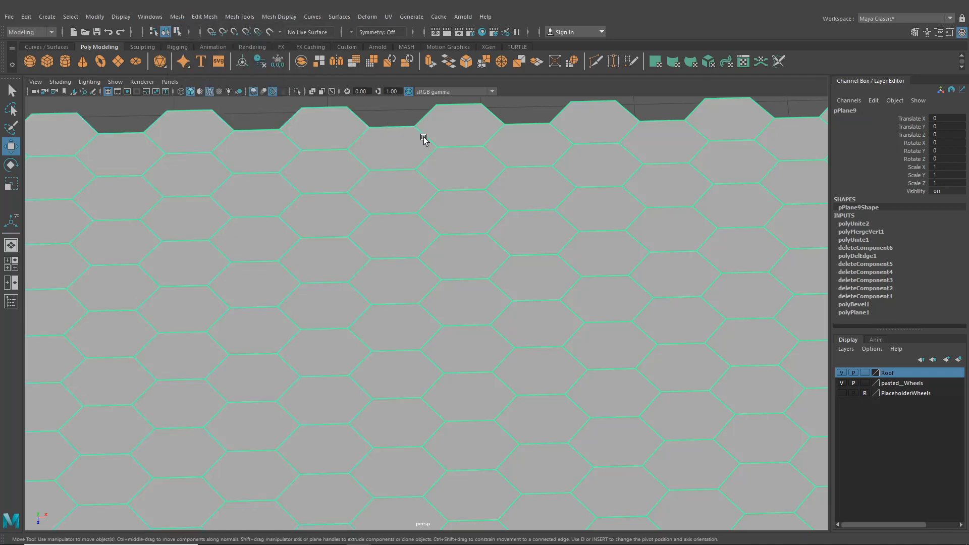
Merge all vertices along the centre seam of the newly combined mesh with a 0.01 threshold and return to object mode.
right_click_drag(423, 138, 390, 138)
left_click(411, 125)
left_click(440, 150, "shift")
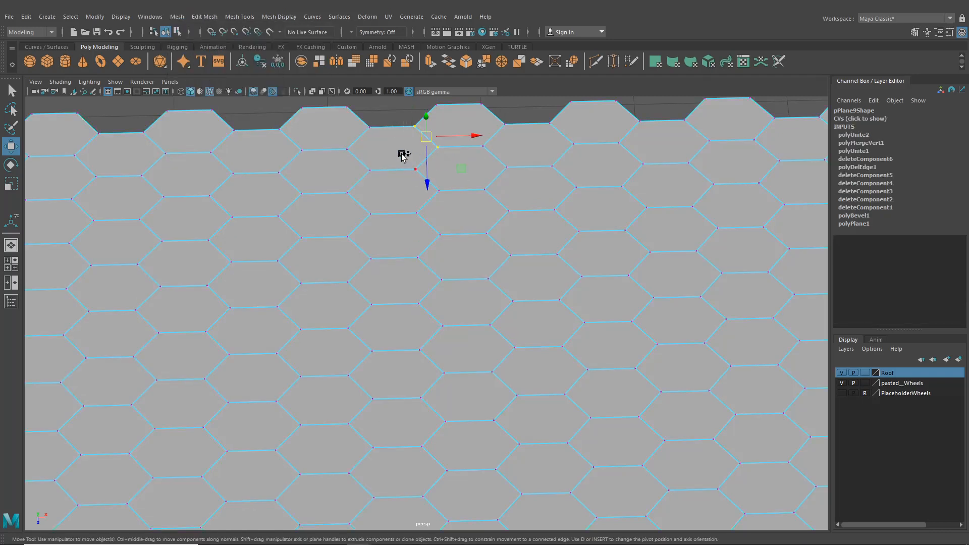
left_click_drag(403, 155, 458, 328, "shift")
scroll(457, 328, "down", 4)
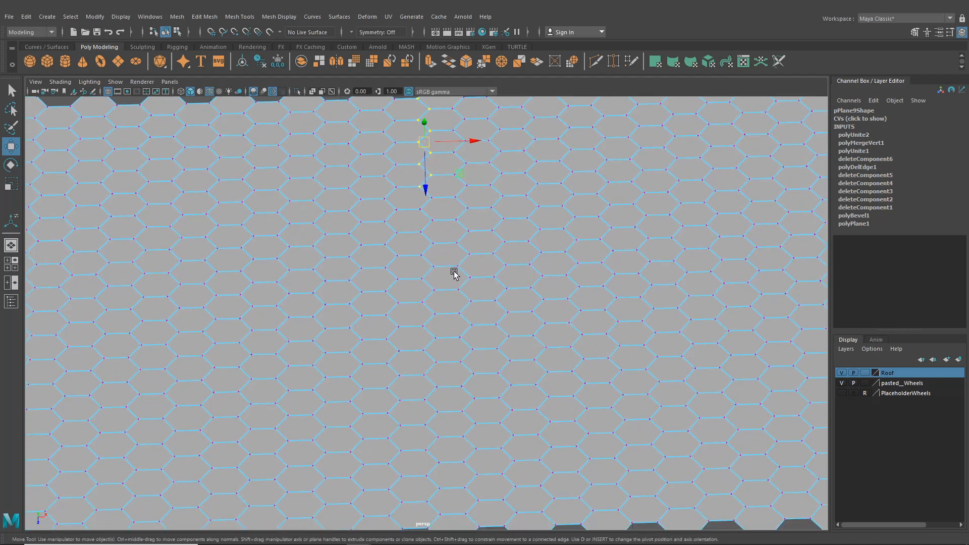
left_click_drag(445, 355, 445, 395)
left_click_drag(445, 459, 450, 362)
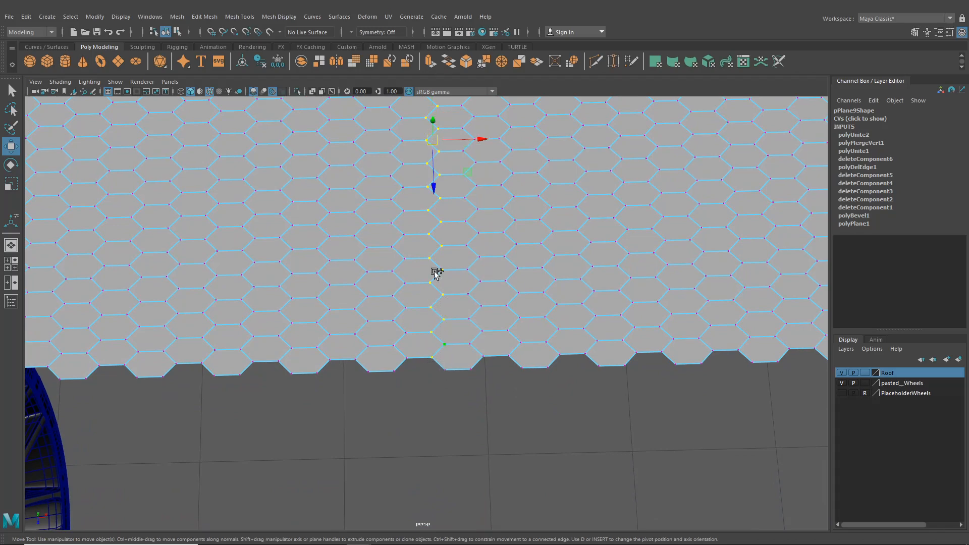
left_click(211, 17)
left_click(244, 129)
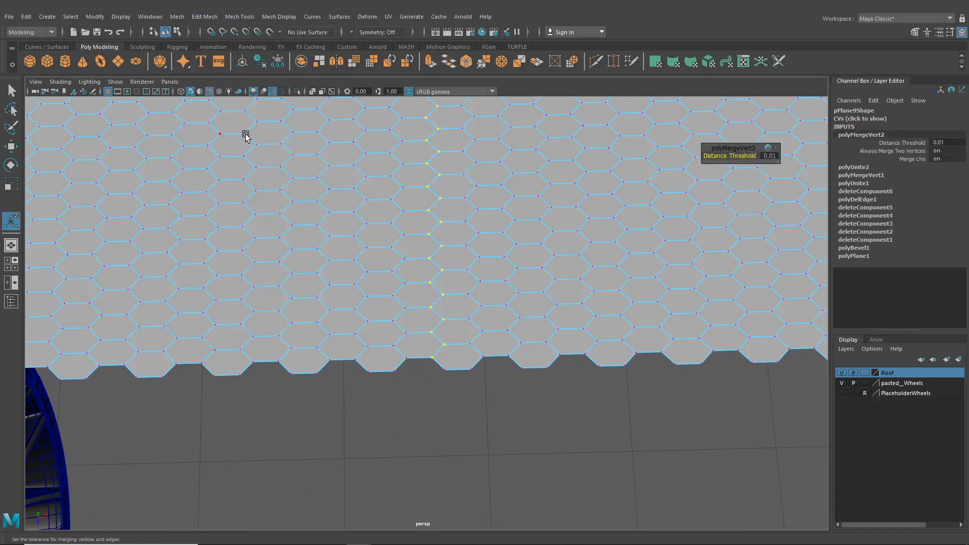
scroll(419, 246, "down", 5)
left_click(165, 32)
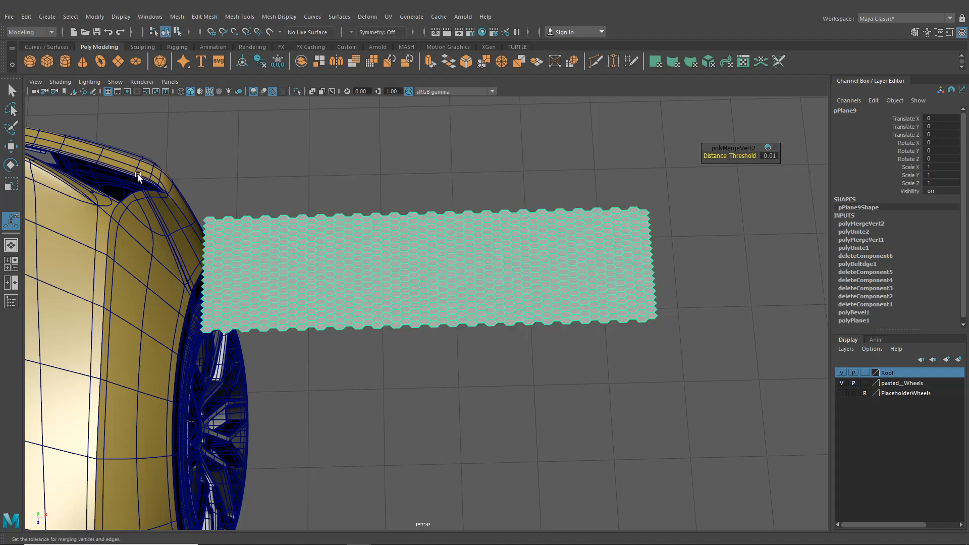
In the top view, move the hexagon mesh onto the car's centreline at the rear, about X -6.599 and Z -2.239.
left_click(7, 268)
key("space")
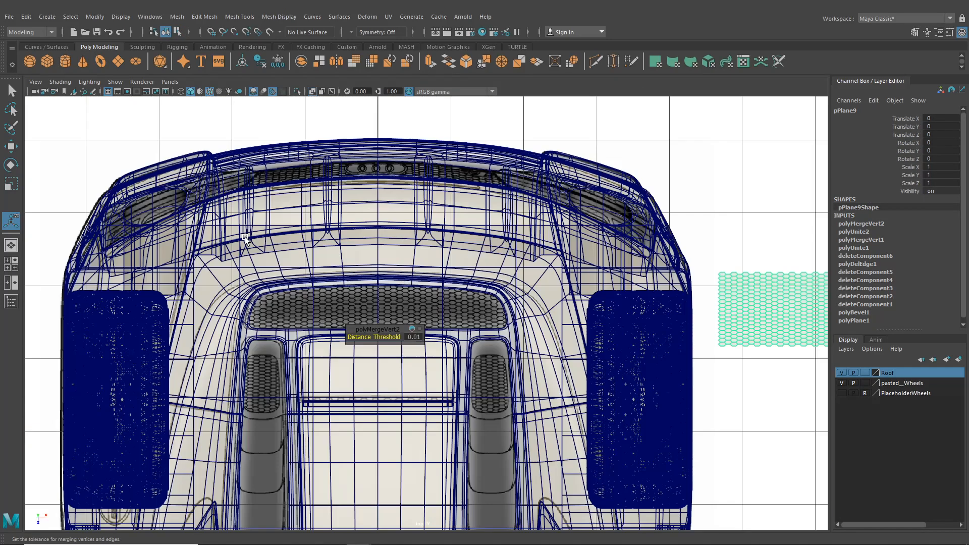
scroll(568, 308, "down", 3)
key("w")
left_click_drag(753, 312, 407, 248)
scroll(424, 331, "up", 2)
scroll(424, 331, "up", 3)
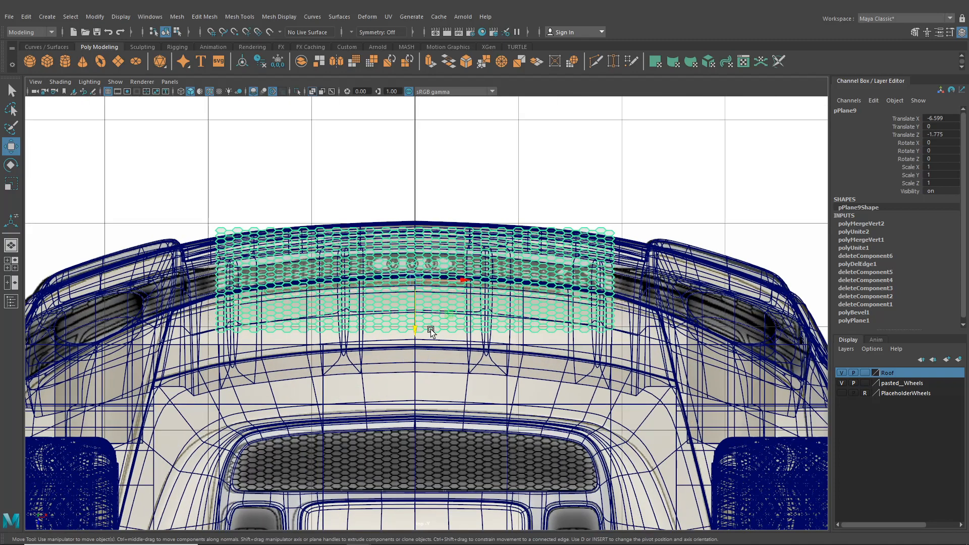
middle_click_drag(431, 329, 407, 278)
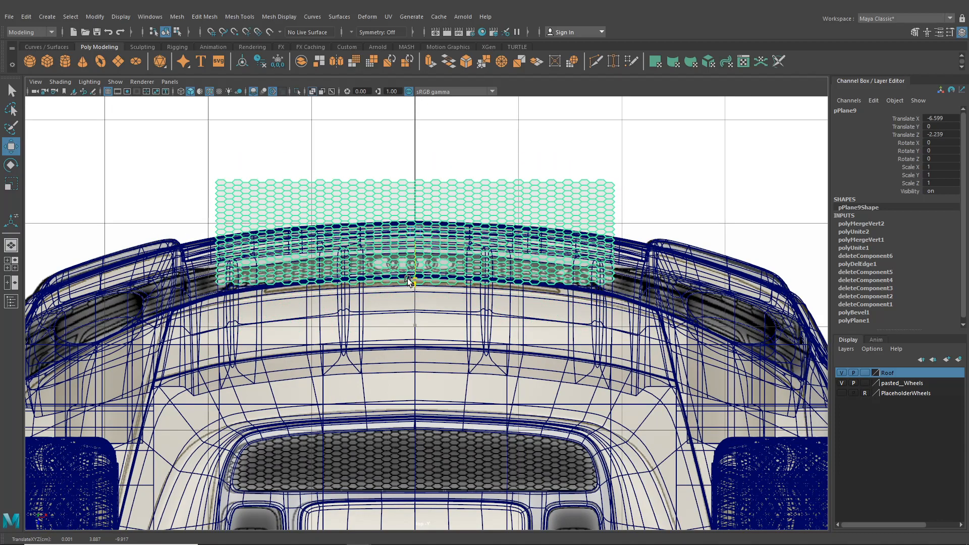
In the perspective view, lower the hexagon mesh to about Y -0.32 and shift it along X to about -0.421.
left_click(11, 252)
left_click_drag(91, 243, 197, 319, "alt")
middle_click_drag(504, 303, 381, 355, "alt")
left_click_drag(380, 355, 361, 320, "alt")
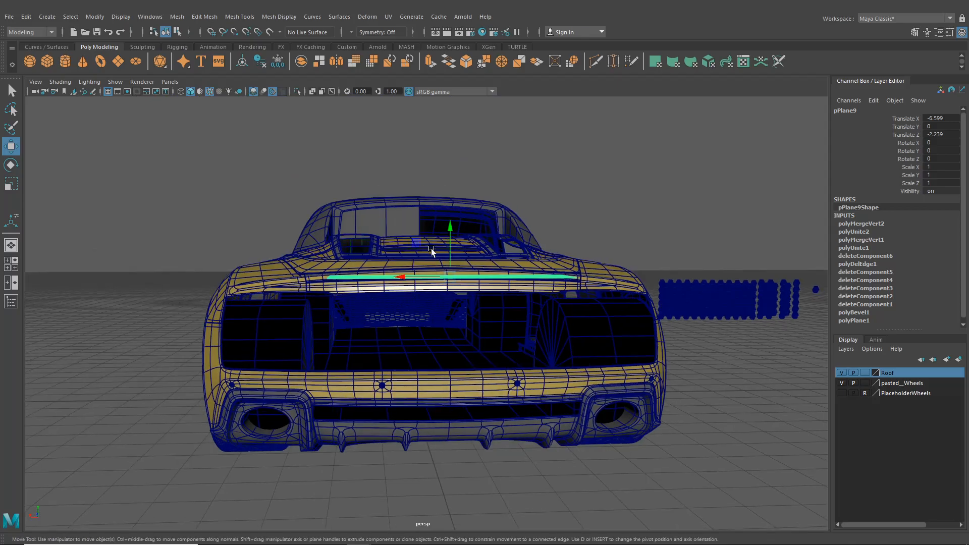
left_click_drag(452, 247, 435, 305)
right_click_drag(435, 304, 588, 362, "alt")
left_click_drag(587, 362, 320, 388, "alt")
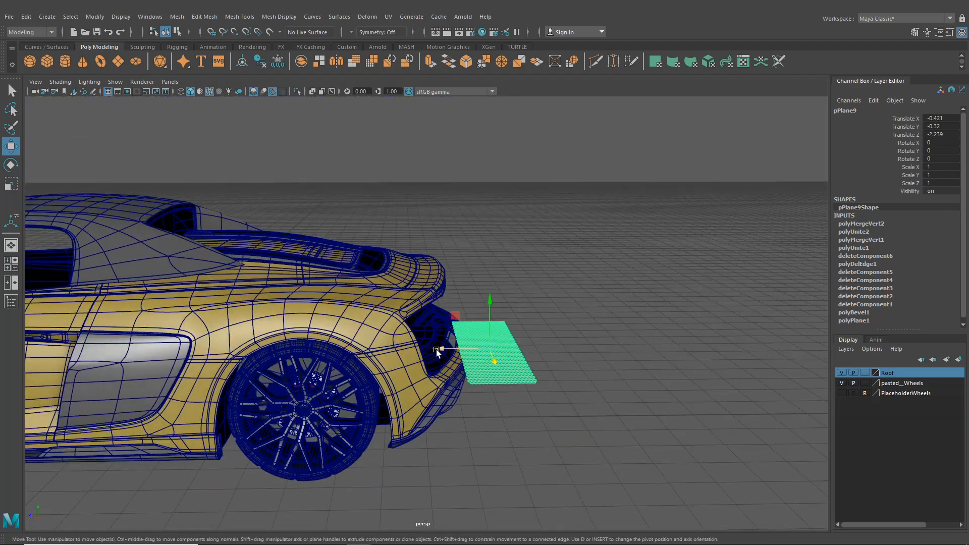
Move the mesh to about Z 20.44 and place a duplicate ahead of the front bumper at about X -5.601.
left_click_drag(437, 349, 440, 193)
left_click_drag(321, 180, 476, 408)
key("ctrl+d")
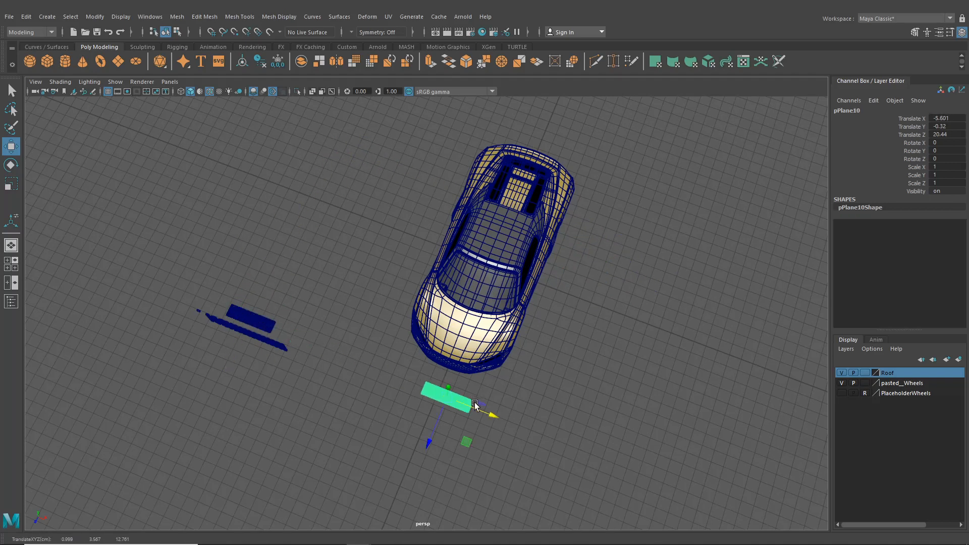
middle_click_drag(451, 402, 426, 370, "alt")
scroll(426, 370, "up", 5)
key("f")
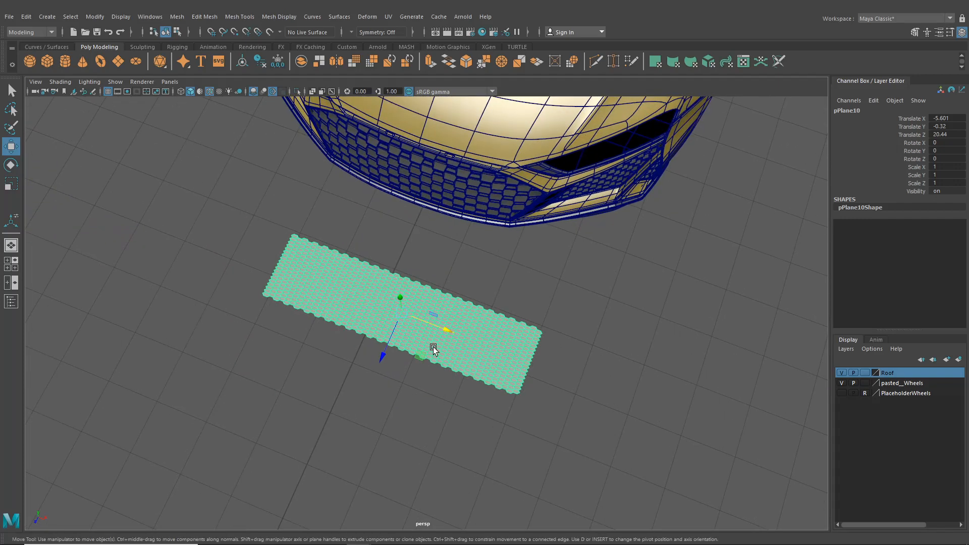
Extrude all faces of the duplicated hexagon mesh with Keep Faces Together turned off.
scroll(471, 387, "up", 3)
right_click_drag(439, 256, 431, 292)
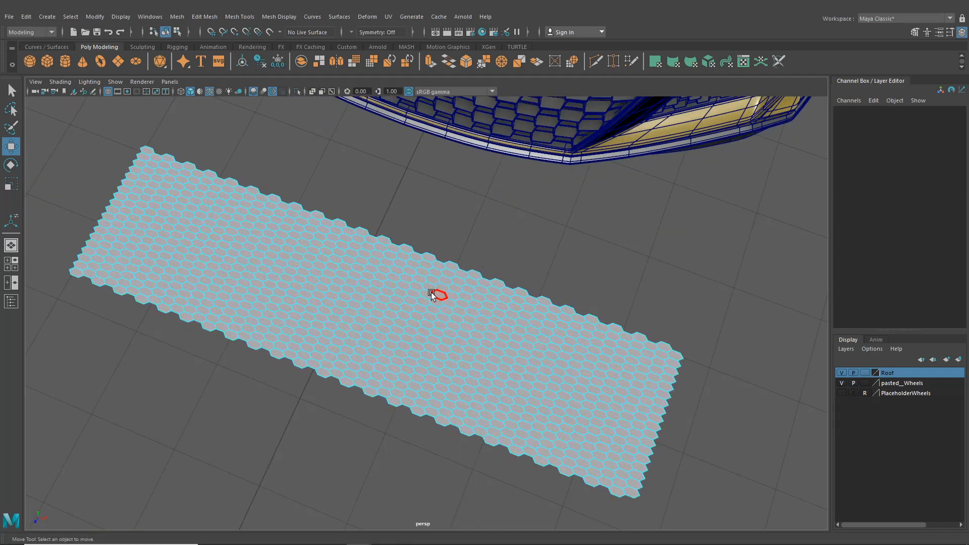
scroll(431, 292, "down", 2)
left_click_drag(139, 166, 665, 504)
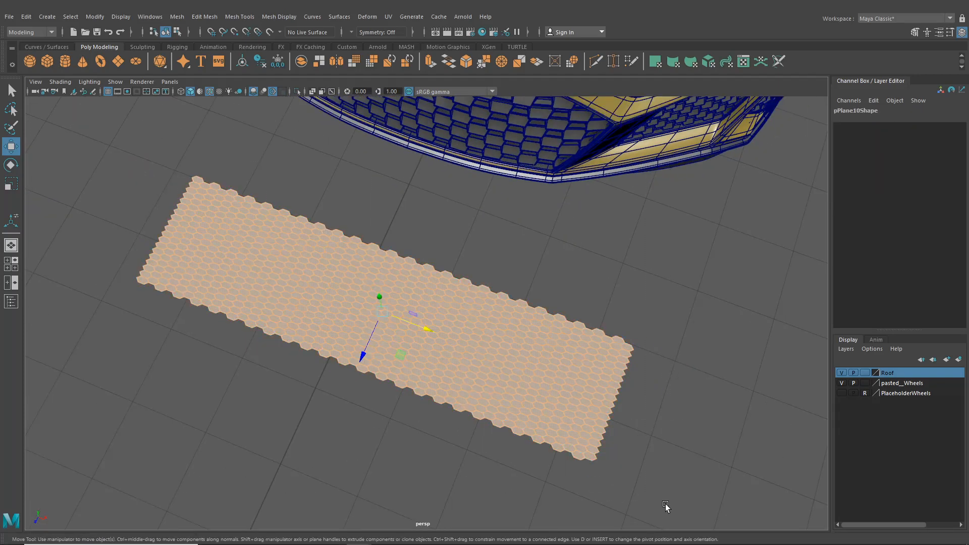
left_click_drag(586, 454, 404, 325, "alt")
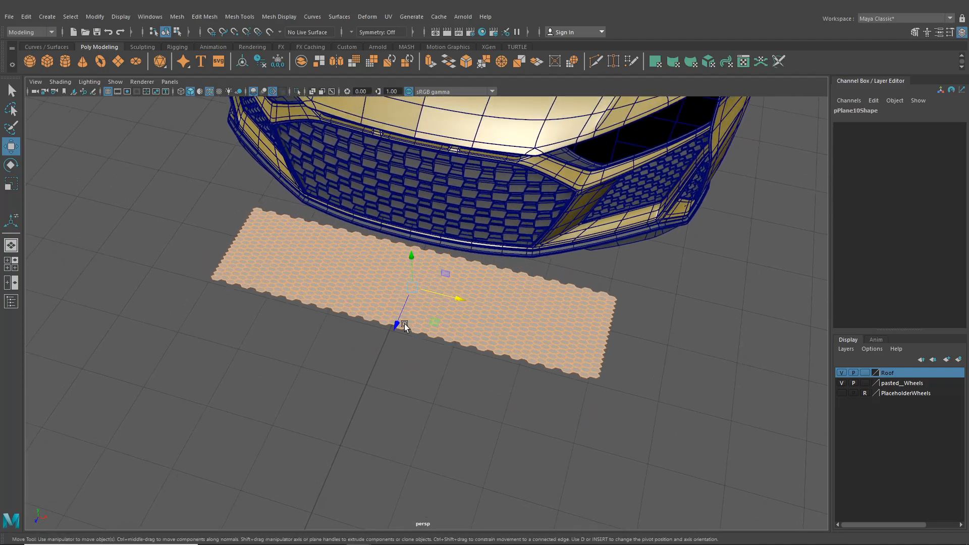
scroll(507, 416, "up", 5)
key("ctrl+e")
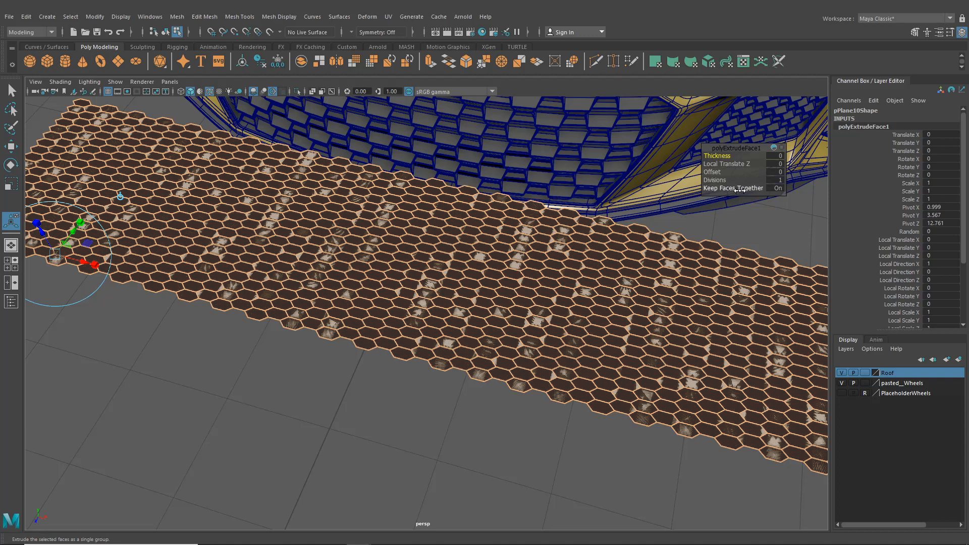
left_click_drag(739, 190, 727, 190)
mouse_move(465, 273)
middle_mouse_down("alt")
mouse_move(601, 290)
mouse_move(656, 323)
middle_mouse_up("alt")
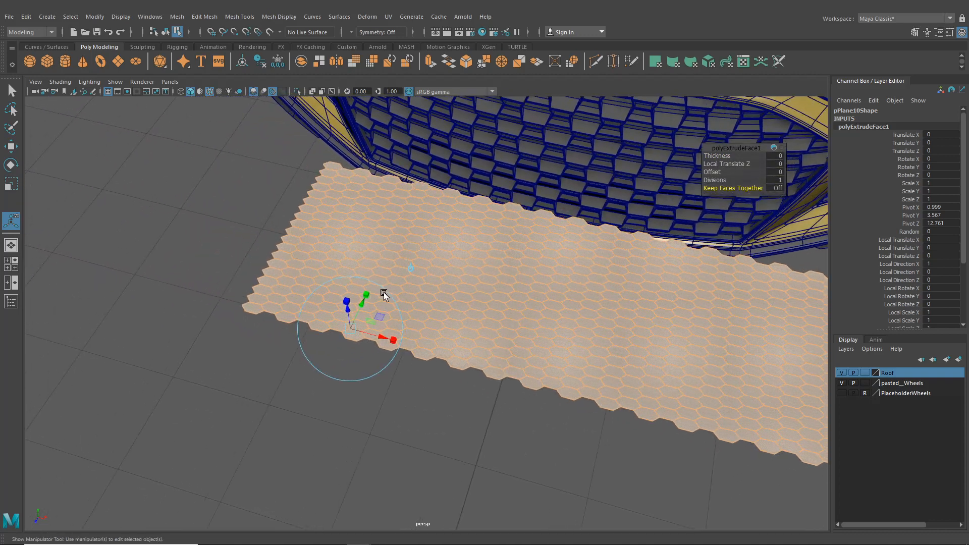
Try scaling the extruded hexagon faces uniformly to about 0.933 and undo the scaling.
middle_click_drag(384, 292, 437, 287, "alt")
right_click_drag(377, 288, 534, 424, "alt")
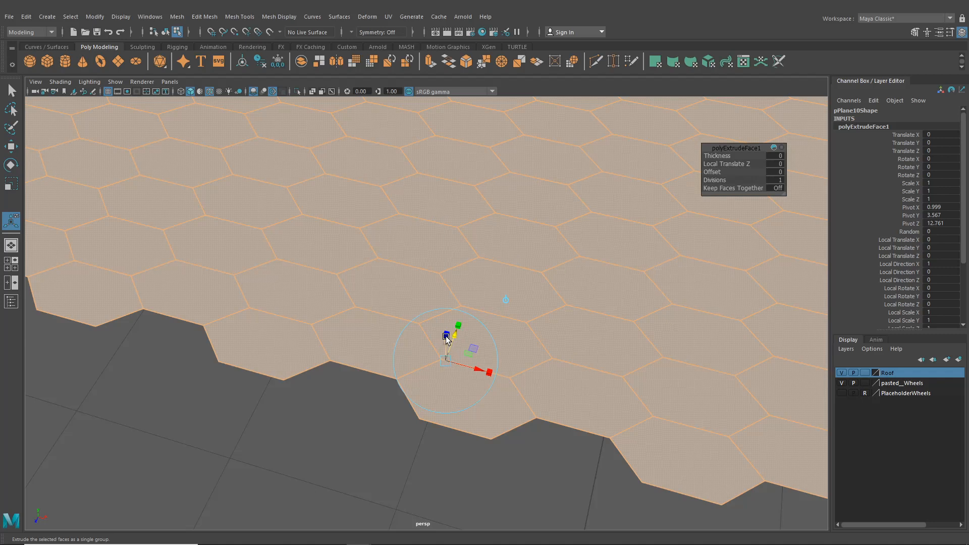
left_click(447, 362)
left_click_drag(447, 363, 447, 363)
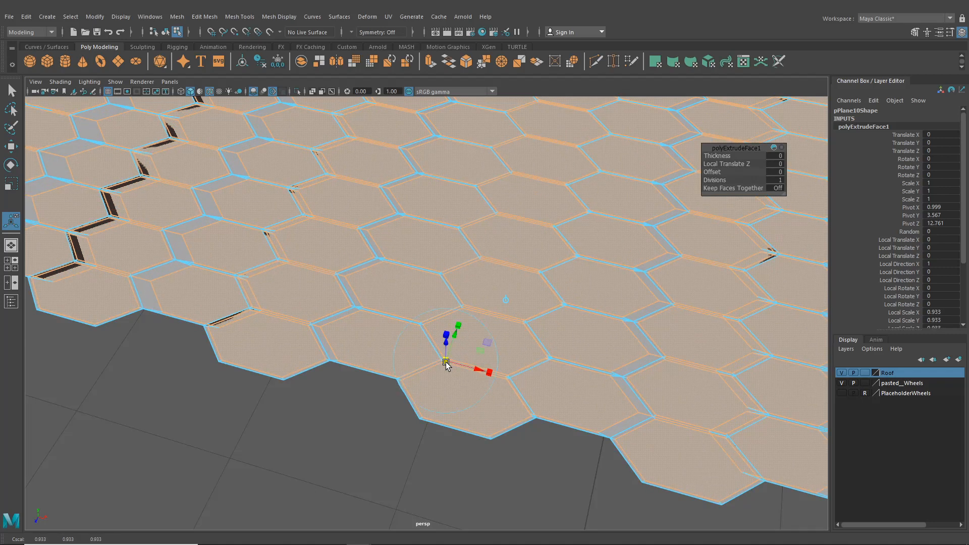
key("ctrl+z")
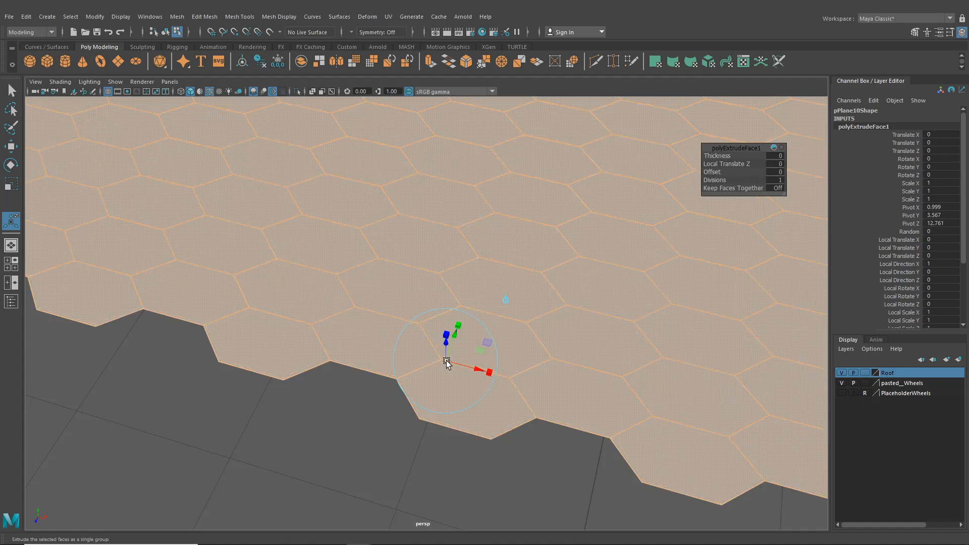
Scale the extruded hexagon faces uniformly to 0.9 to form a border around each cell.
left_click(504, 304)
scroll(515, 319, "down", 8)
middle_click_drag(516, 320, 379, 310, "alt")
scroll(453, 335, "up", 2)
left_click(464, 293)
left_click(506, 256)
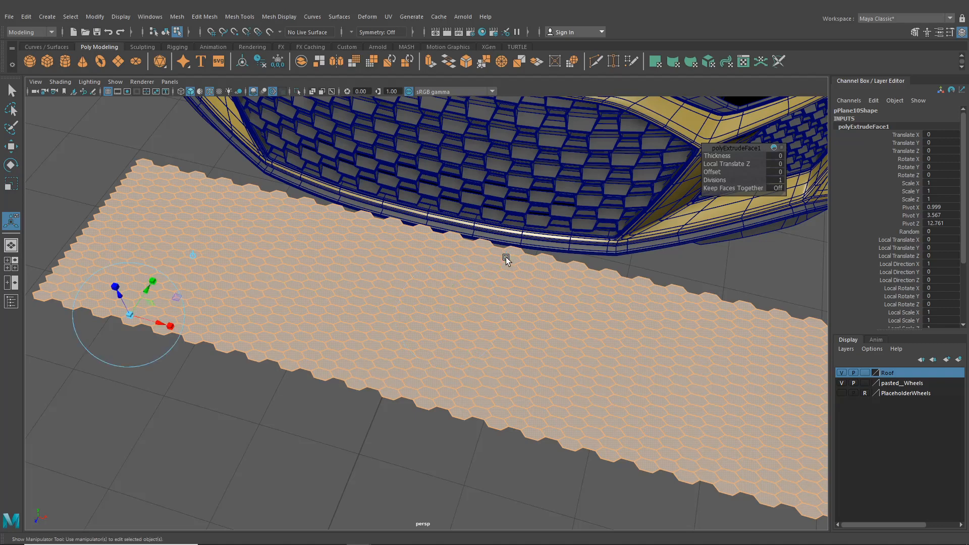
middle_click_drag(307, 300, 537, 313, "alt")
scroll(355, 360, "up", 8)
middle_click_drag(381, 350, 430, 346, "alt")
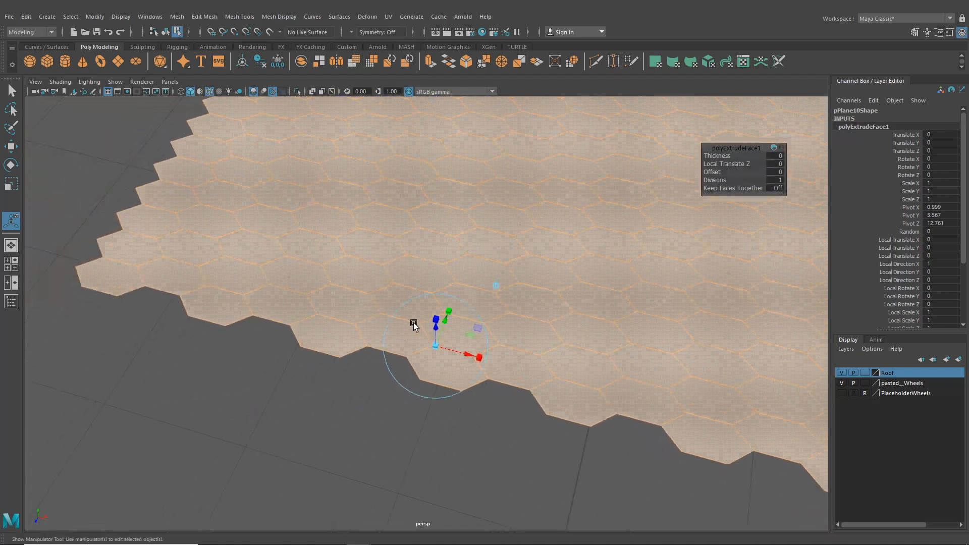
scroll(418, 329, "up", 5)
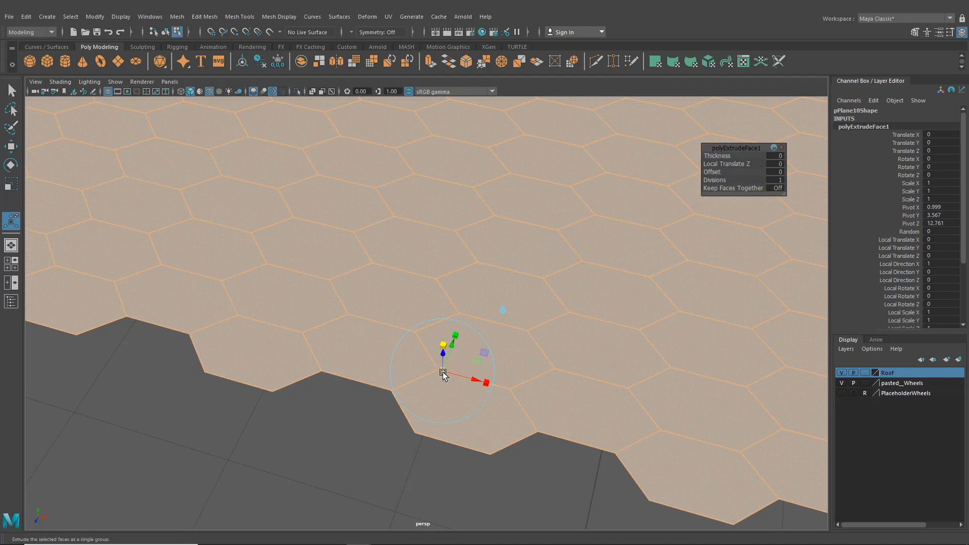
left_click_drag(443, 374, 441, 374)
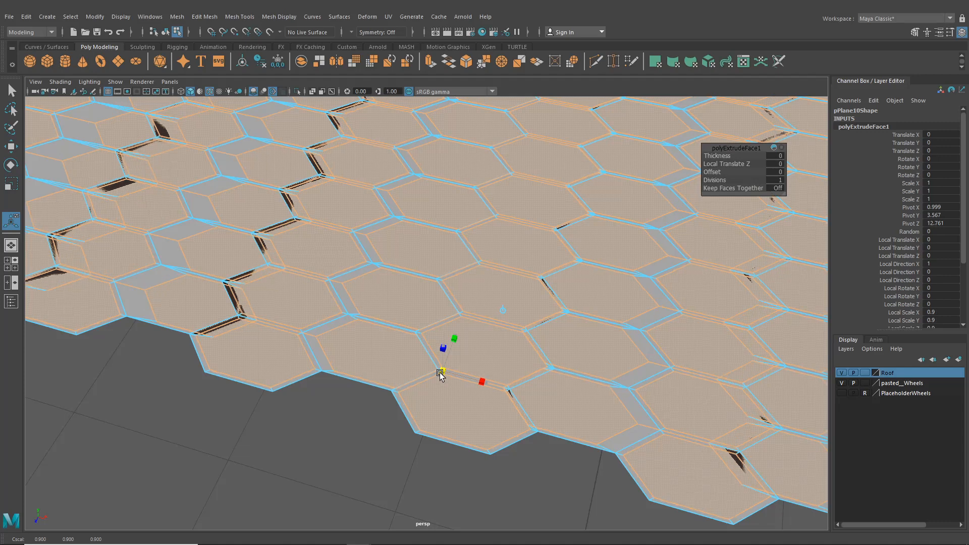
scroll(441, 374, "down", 15)
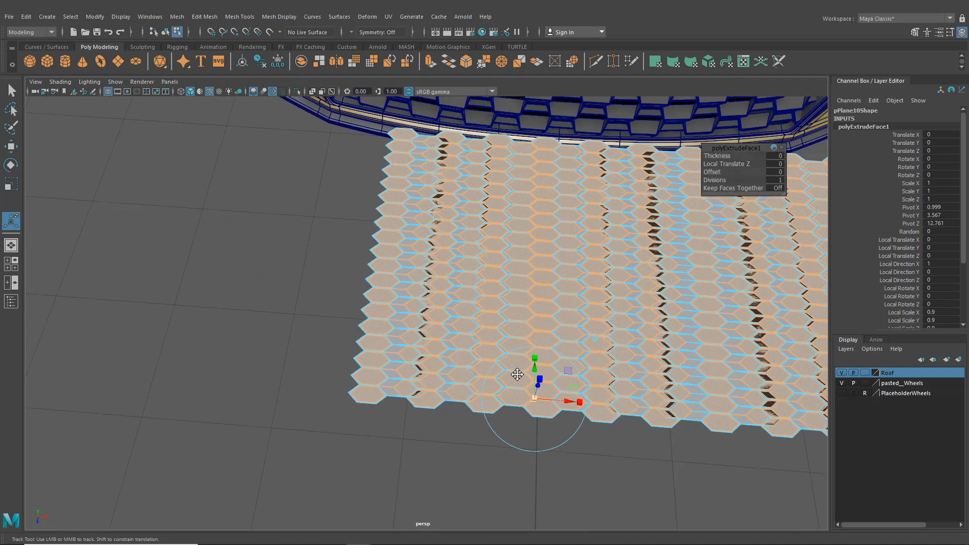
Undo the border scaling and the face extrusion on the hexagon mesh.
right_click_drag(392, 359, 537, 438, "alt")
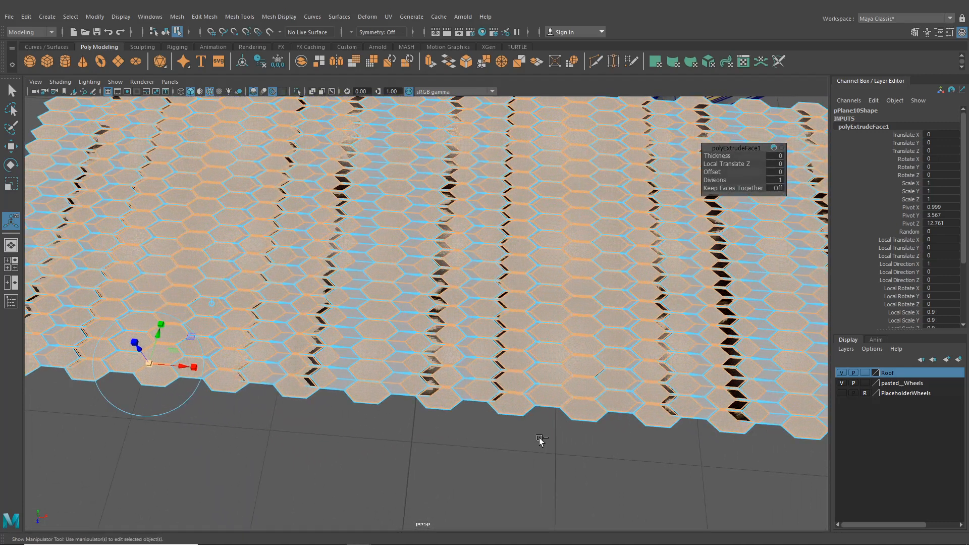
key("ctrl+z")
key("ctrl+z")
key("ctrl+z")
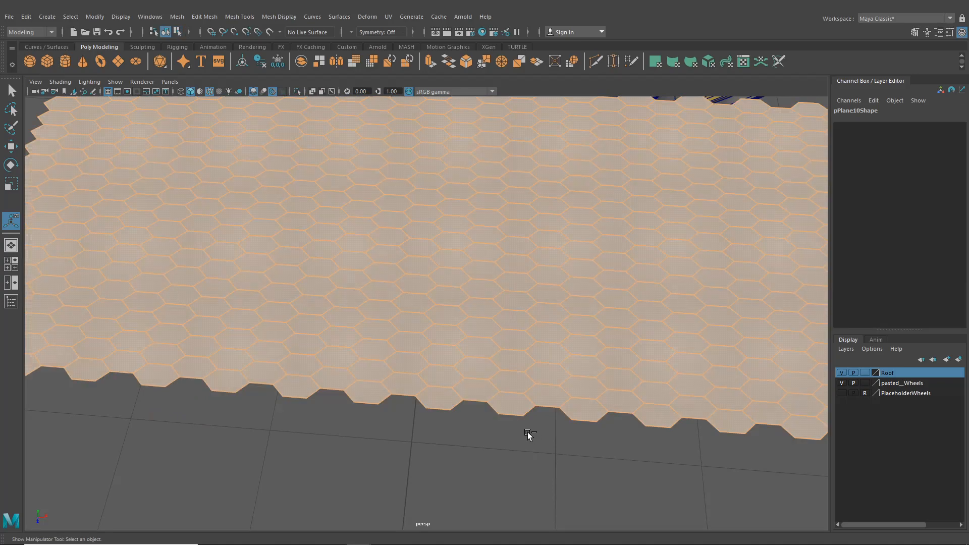
scroll(527, 436, "down", 10)
key("ctrl+z")
middle_click_drag(492, 383, 456, 398, "alt")
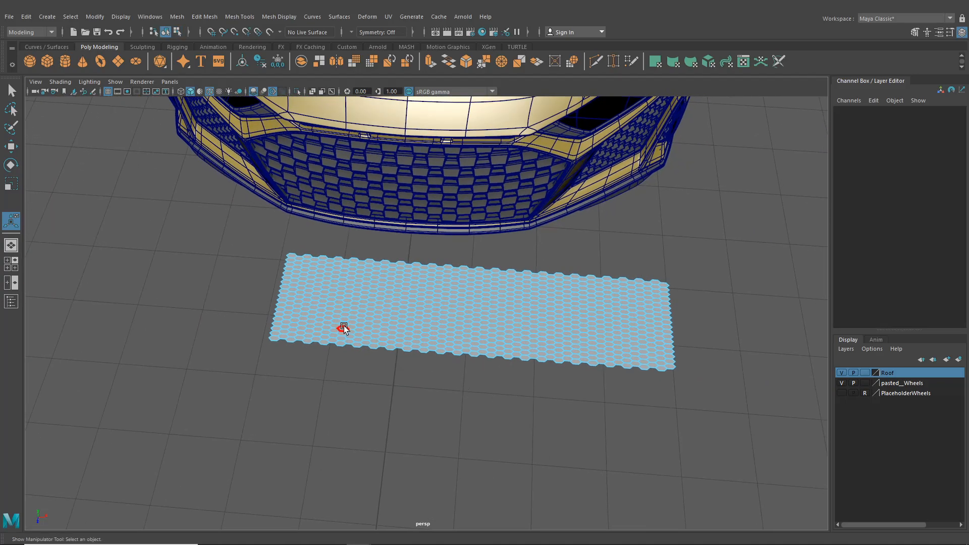
Select all faces of the hexagon mesh in front of the bumper and extrude them.
scroll(347, 327, "up", 4)
scroll(256, 296, "down", 4)
left_click_drag(210, 225, 767, 432)
left_click_drag(607, 400, 661, 415, "alt")
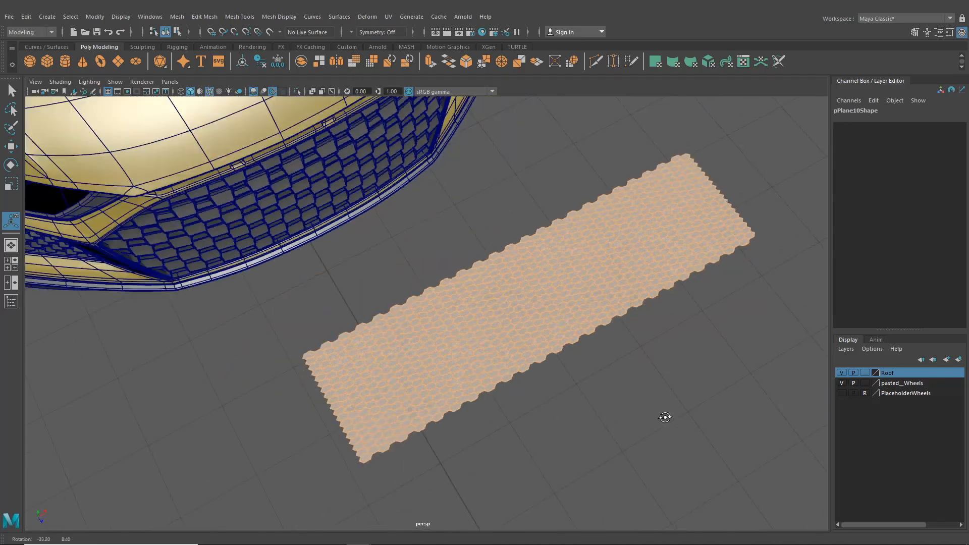
key("ctrl+e")
left_click_drag(601, 403, 552, 402, "alt")
right_click_drag(552, 403, 607, 439, "alt")
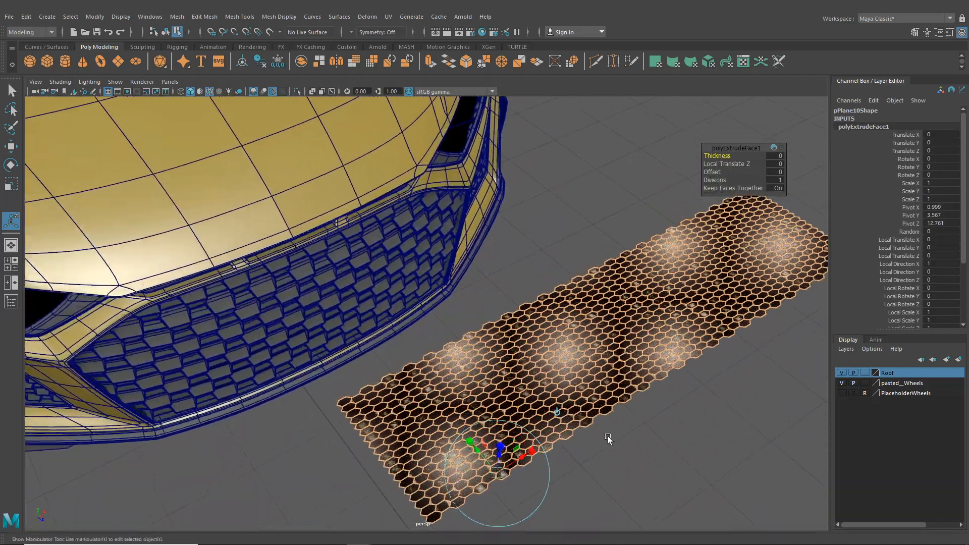
Turn off Keep Faces Together for the new hexagon face extrusion.
middle_click_drag(608, 439, 502, 332, "alt")
right_click_drag(503, 331, 628, 508, "alt")
middle_click_drag(628, 508, 567, 401, "alt")
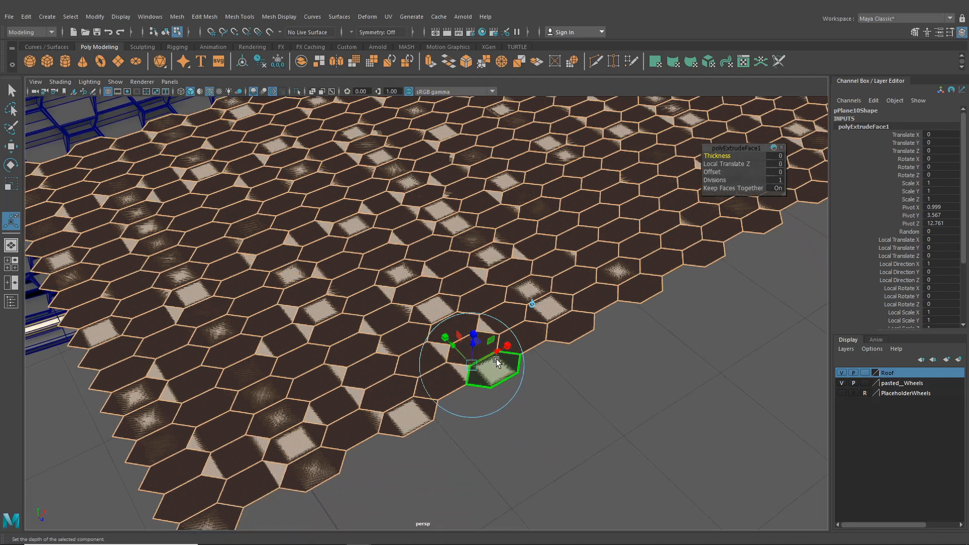
right_click_drag(493, 355, 508, 372, "alt")
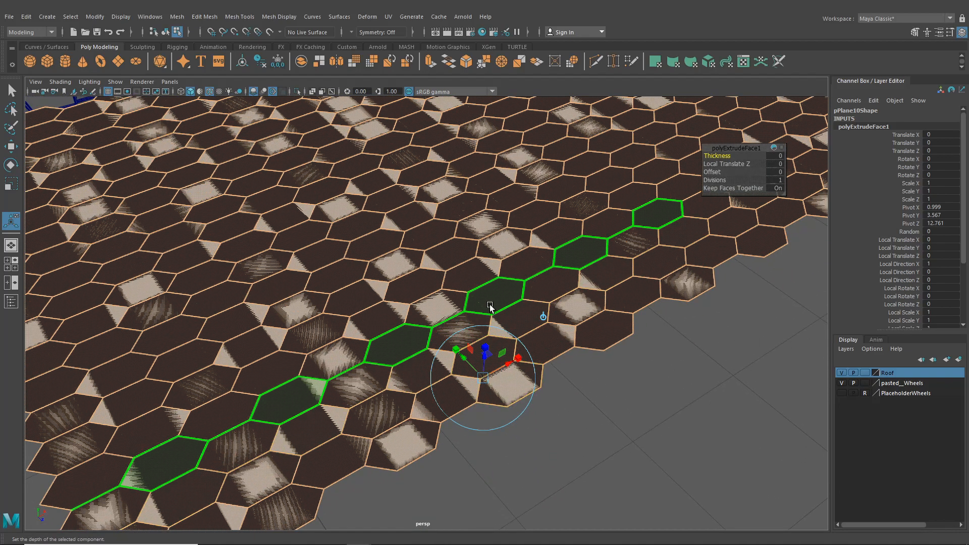
left_click_drag(483, 379, 481, 382)
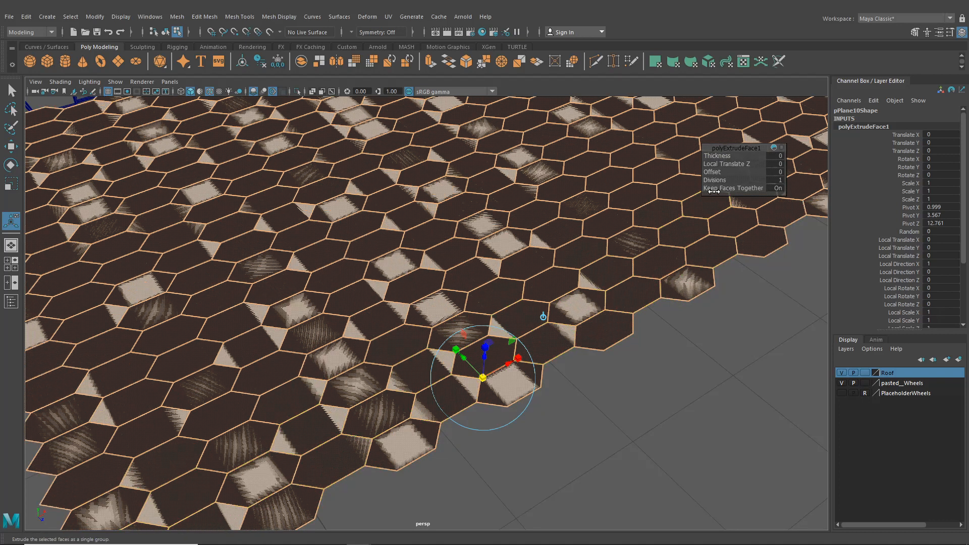
left_click(712, 190)
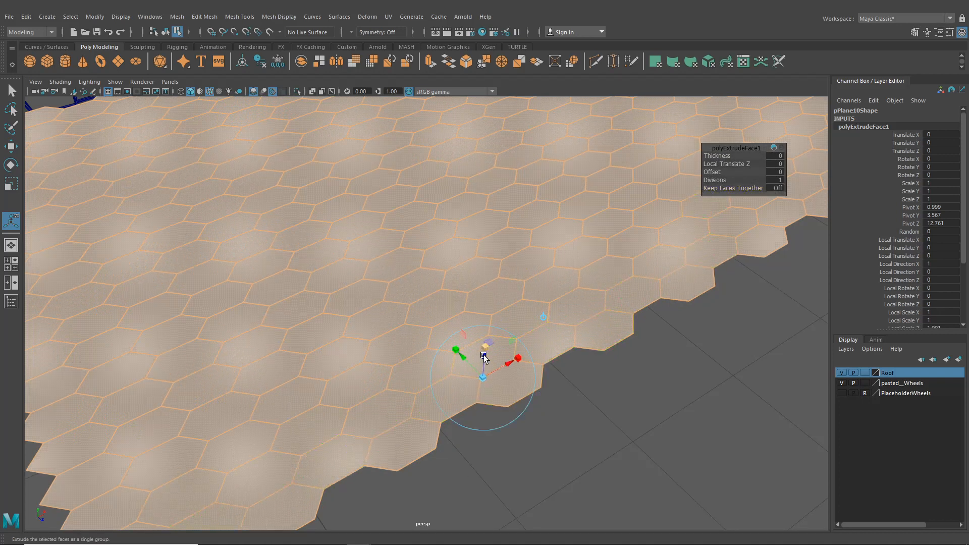
Try adjusting the extruded hexagon faces along local Z and undo the whole extrusion.
left_click_drag(484, 357, 461, 356)
scroll(480, 345, "down", 3)
key("ctrl+z")
key("ctrl+z")
key("ctrl+z")
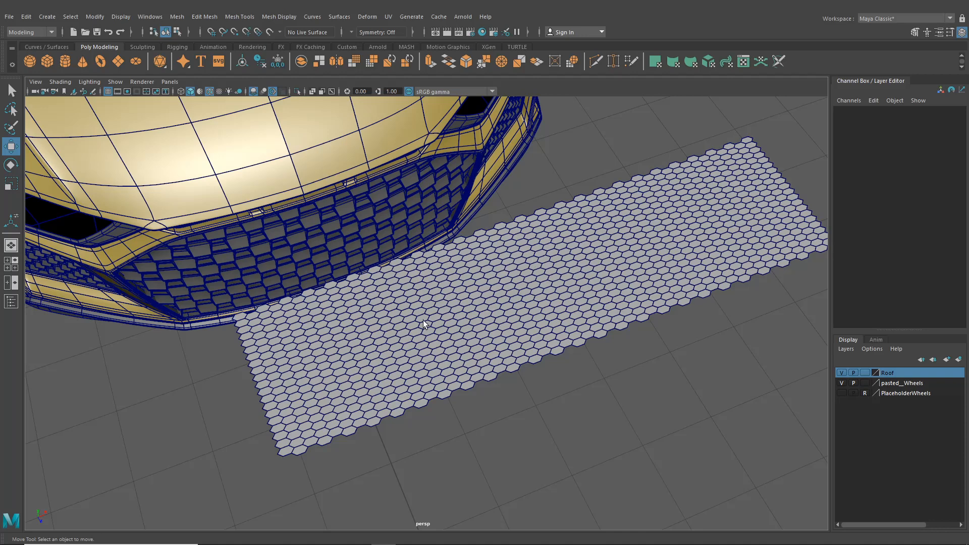
Examine the flat hexagon mesh in front of the bumper from several angles and up close.
mouse_move(554, 267)
left_mouse_down("alt")
mouse_move(565, 318)
mouse_move(580, 318)
mouse_move(597, 298)
mouse_move(553, 268)
left_mouse_up("alt")
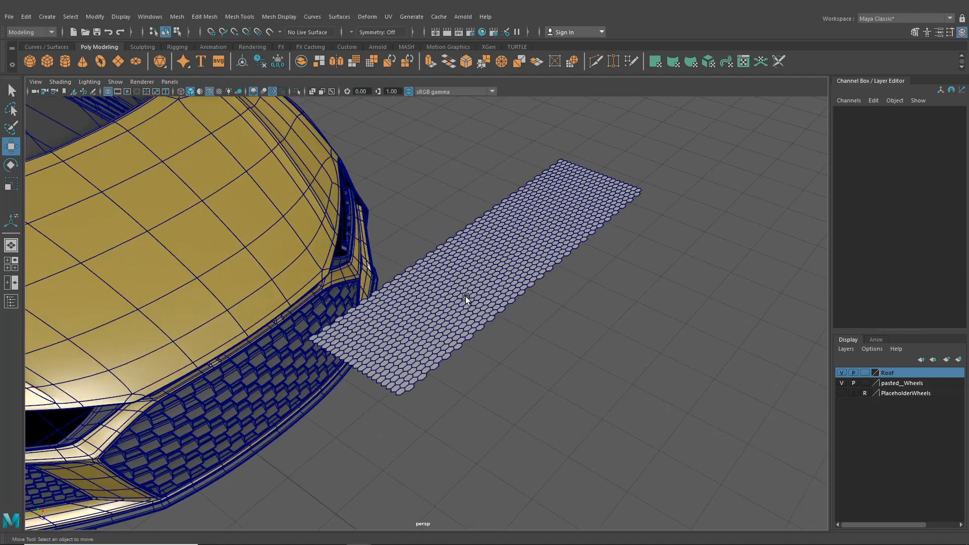
right_click_drag(465, 296, 531, 245, "alt")
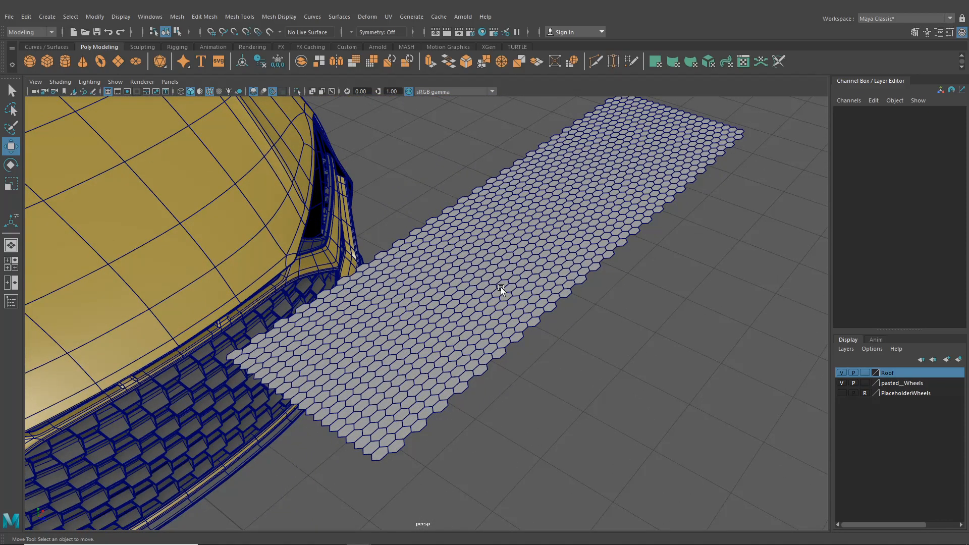
left_click_drag(504, 301, 370, 317, "alt")
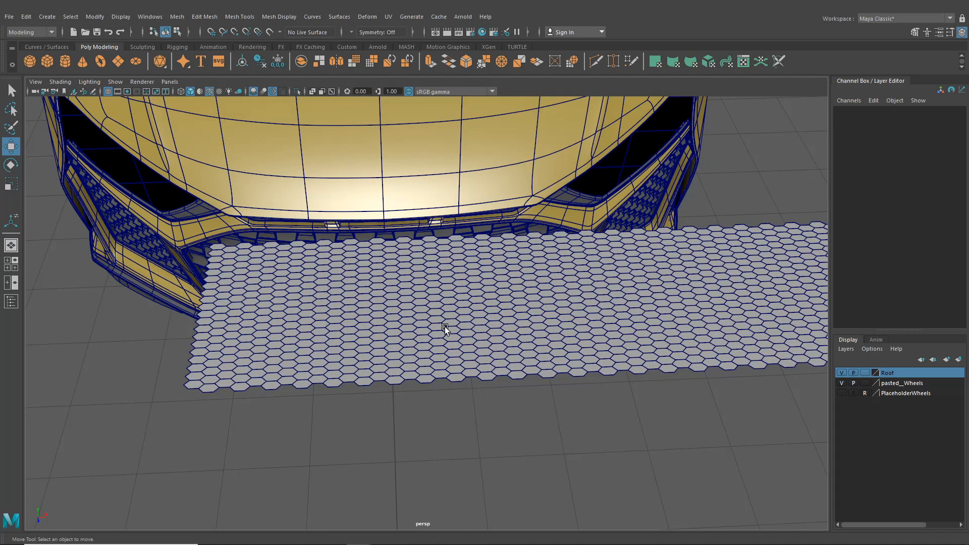
left_click_drag(444, 326, 491, 286, "alt")
middle_click_drag(520, 355, 495, 365, "alt")
scroll(495, 365, "up", 5)
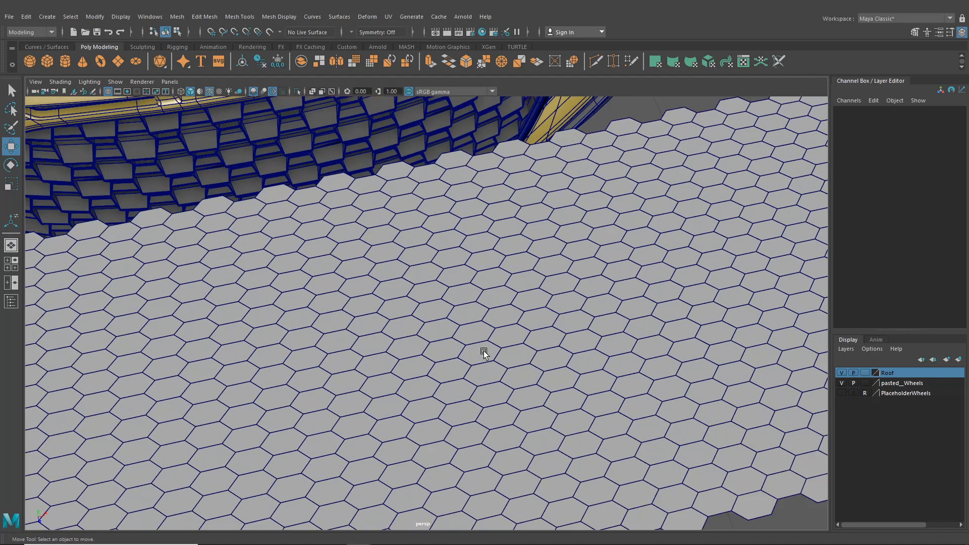
scroll(479, 349, "down", 5)
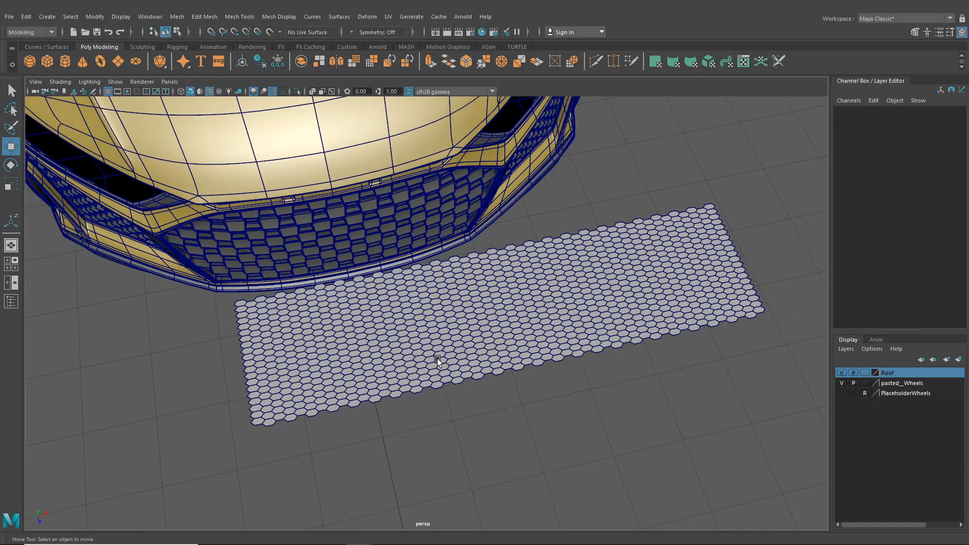
middle_click_drag(438, 358, 354, 357, "alt")
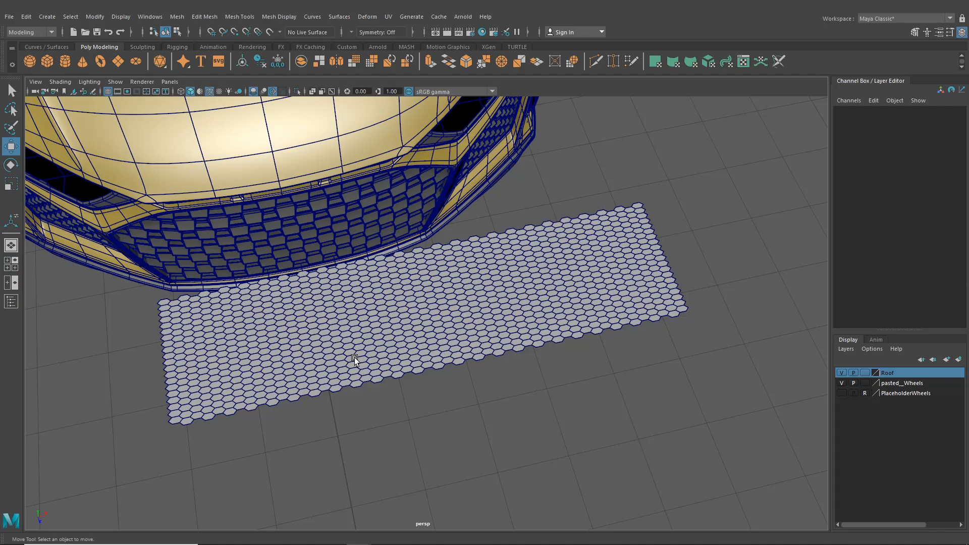
Select all faces of the hexagon mesh and extrude them with Keep Faces Together turned off.
left_click_drag(355, 357, 435, 357, "alt")
scroll(396, 314, "up", 3)
left_click(394, 313)
right_click_drag(411, 256, 406, 283)
middle_click_drag(407, 283, 440, 279, "alt")
scroll(438, 279, "down", 4)
left_click_drag(231, 194, 655, 441)
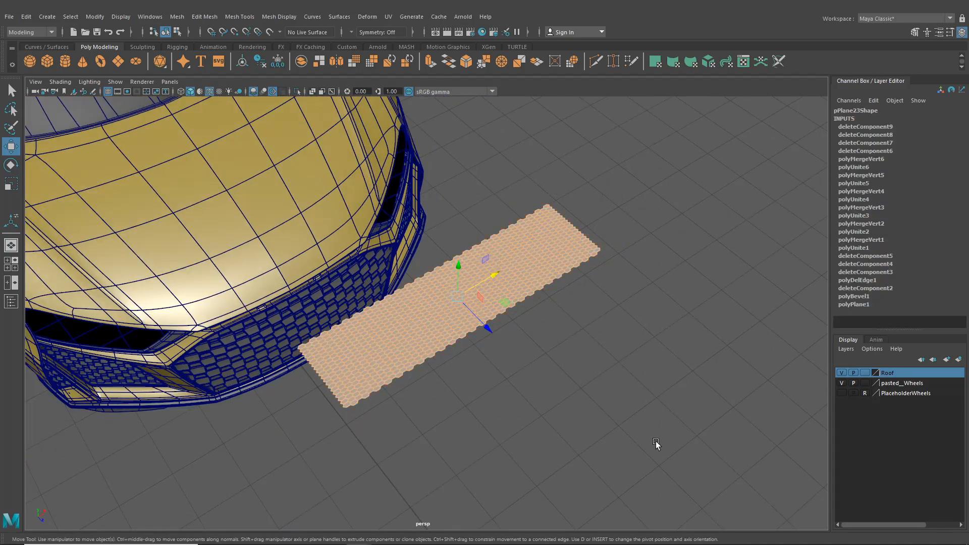
scroll(655, 441, "up", 6)
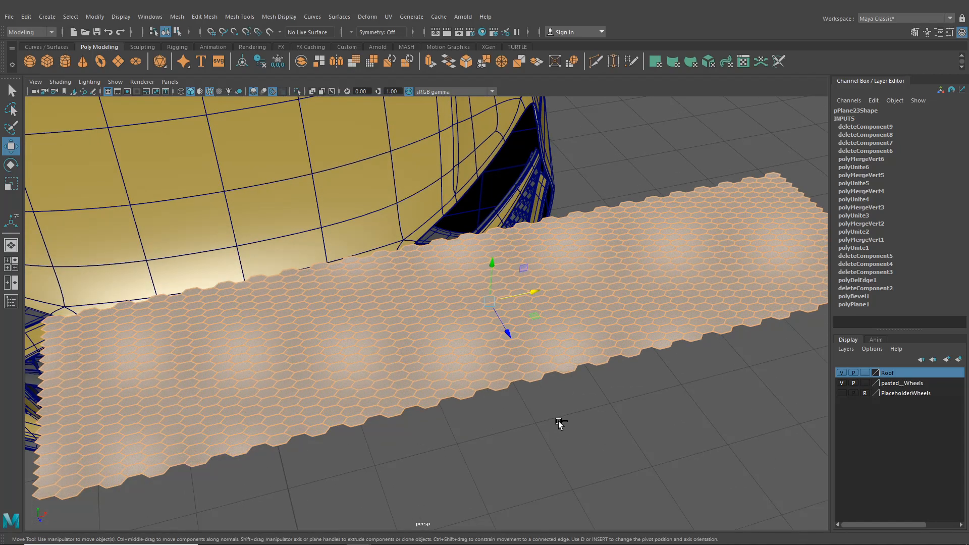
key("ctrl+e")
middle_click_drag(568, 344, 424, 349, "alt")
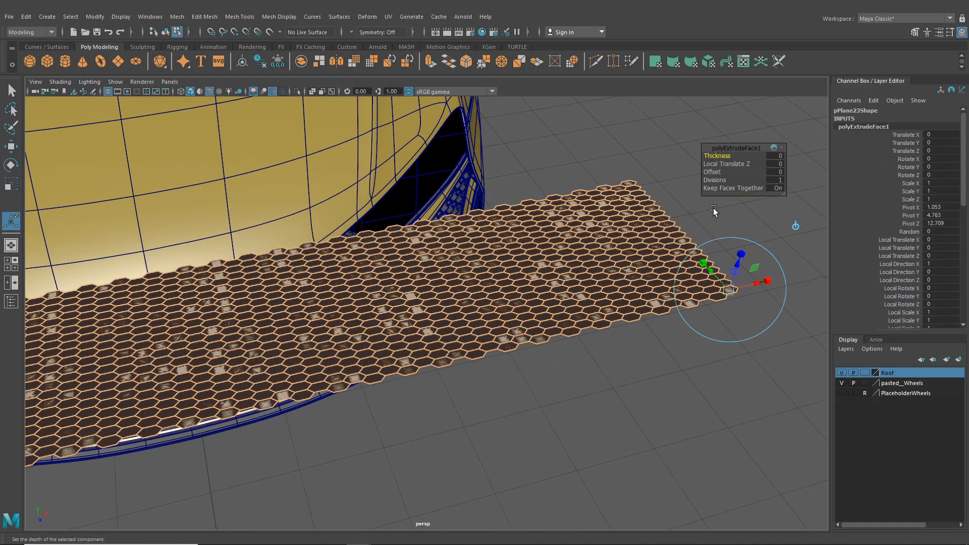
left_click(725, 188)
Scale the extruded hexagon faces uniformly to about 0.933 to form a thin border around each cell.
scroll(523, 259, "up", 5)
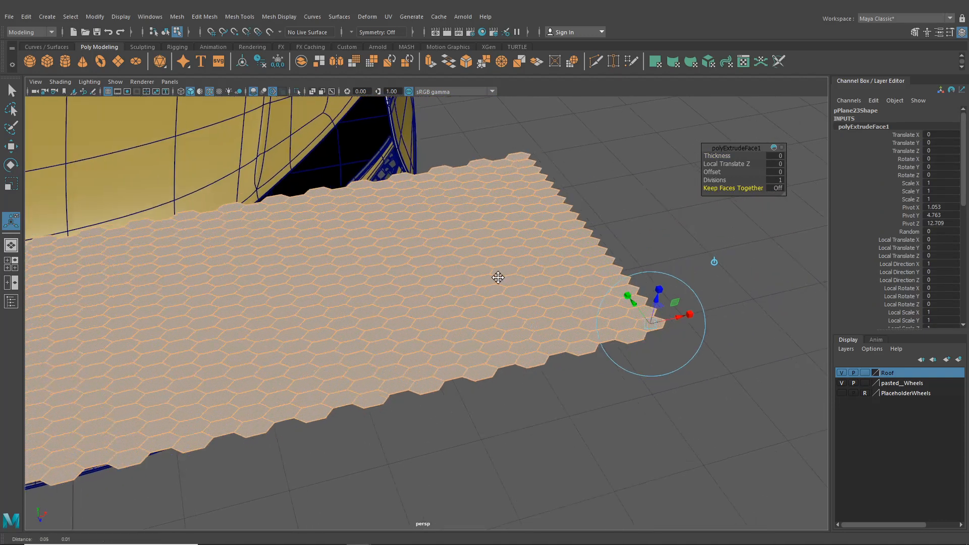
right_click_drag(439, 286, 594, 367, "alt")
middle_click_drag(595, 367, 369, 388, "alt")
right_click_drag(368, 387, 480, 443, "alt")
left_click(451, 367)
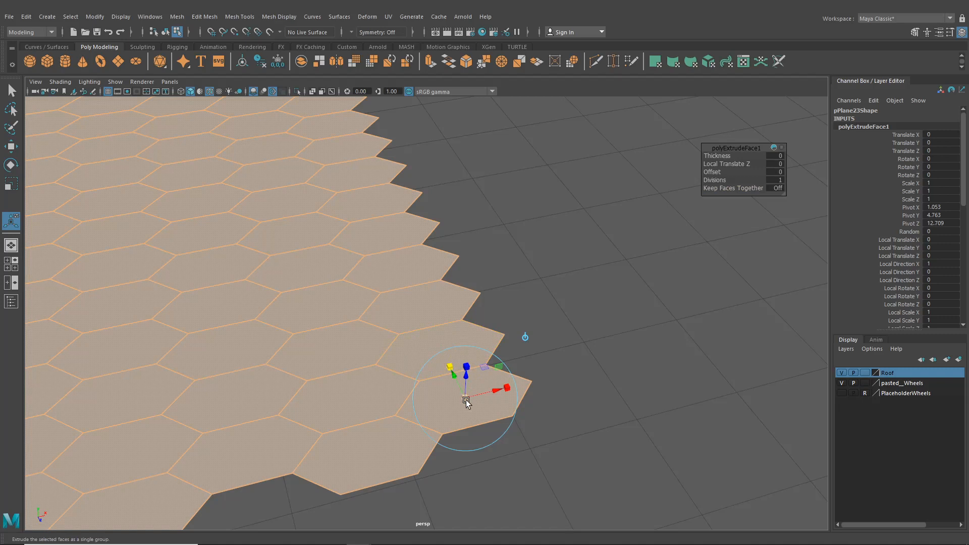
left_click_drag(466, 399, 465, 401)
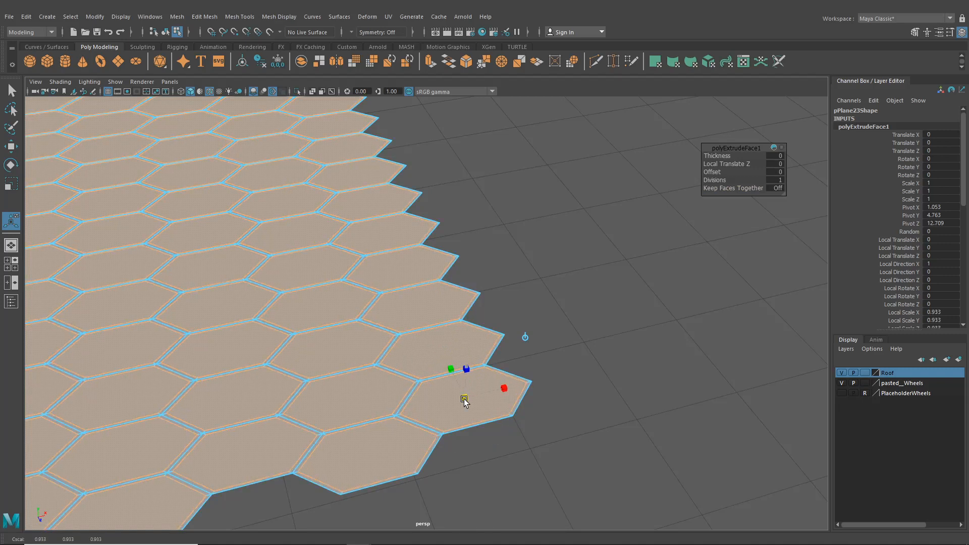
Scale the extruded hexagon faces along local Y to about 0.862 to widen those borders.
right_click_drag(461, 396, 621, 416, "alt")
middle_click_drag(621, 415, 447, 318, "alt")
right_click_drag(447, 318, 474, 362, "alt")
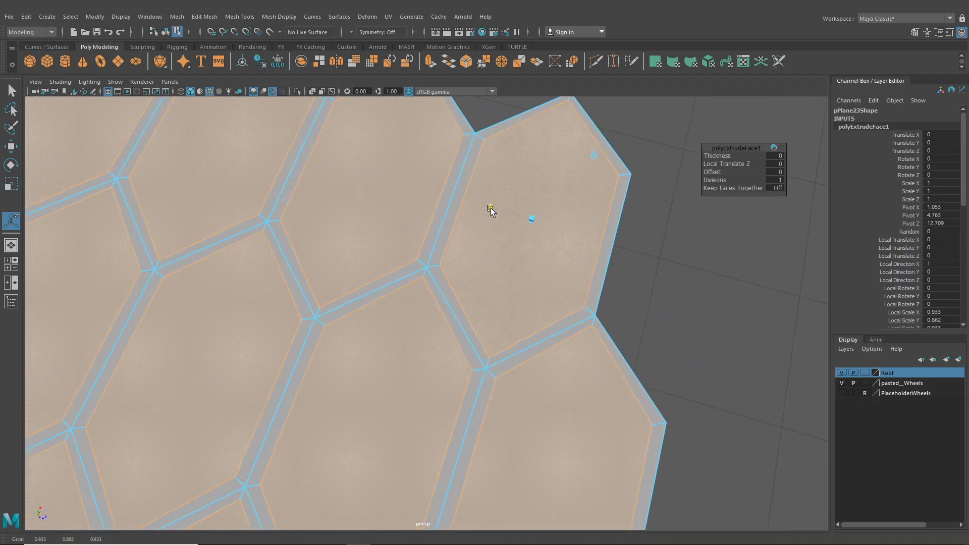
Scale the extruded hexagon faces along local X to about 0.892 to even out the border width.
right_click_drag(510, 346, 464, 347, "alt")
left_click_drag(464, 346, 493, 387, "alt")
right_click_drag(493, 387, 529, 385, "alt")
left_click_drag(529, 385, 421, 337, "alt")
middle_click_drag(420, 338, 428, 343, "alt")
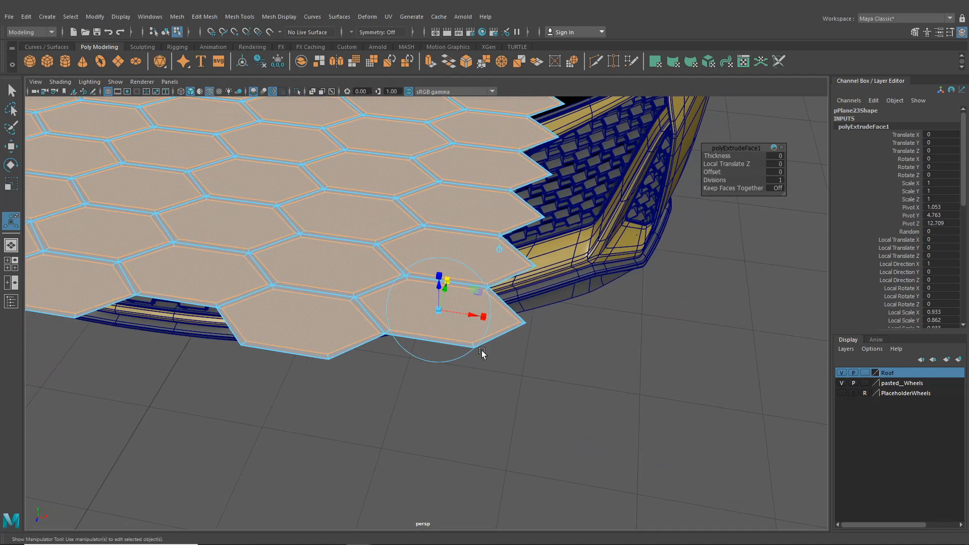
left_click_drag(425, 355, 323, 371, "alt")
middle_click_drag(323, 371, 368, 340, "alt")
right_click_drag(368, 341, 428, 391, "alt")
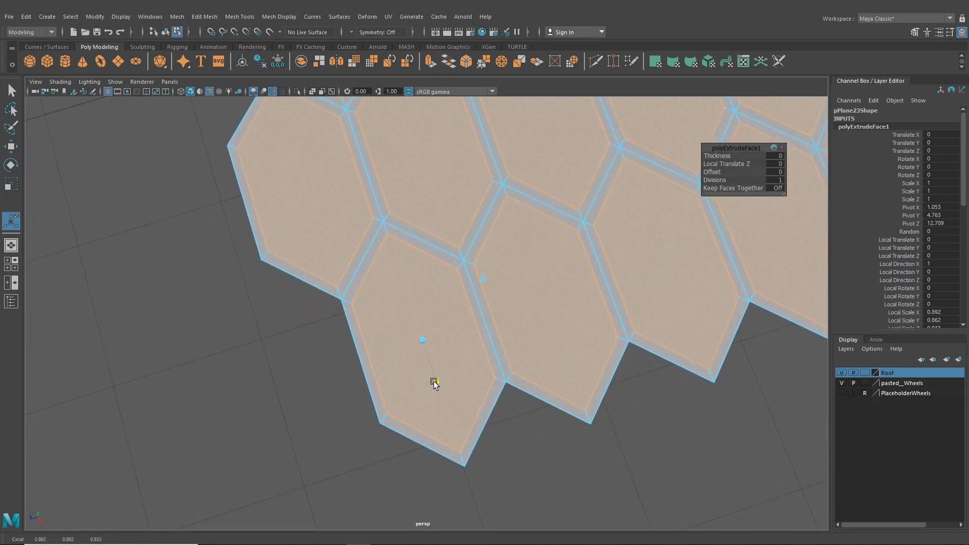
Push the inset hexagon faces slightly inward to a Local Translate Z of about -0.002.
scroll(422, 333, "down", 5)
left_click_drag(480, 363, 561, 282, "alt")
middle_click_drag(561, 282, 528, 358, "alt")
scroll(529, 358, "up", 5)
left_click_drag(529, 358, 552, 333, "alt")
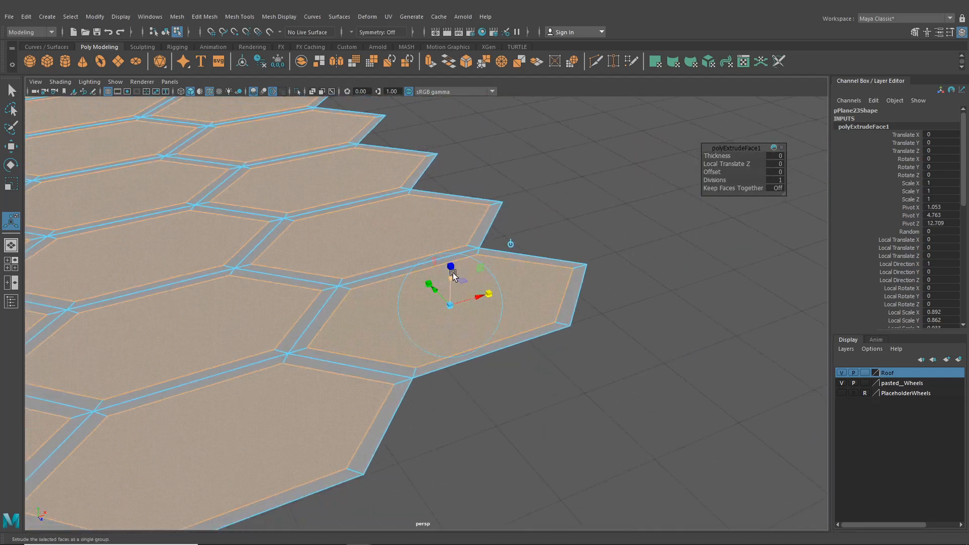
left_click_drag(451, 277, 452, 283)
Extrude the inset hexagon faces again to a Local Translate Z of about -0.022, then return to object mode and deselect the mesh.
scroll(394, 269, "down", 6)
left_click_drag(391, 283, 260, 283, "alt")
scroll(272, 282, "up", 3)
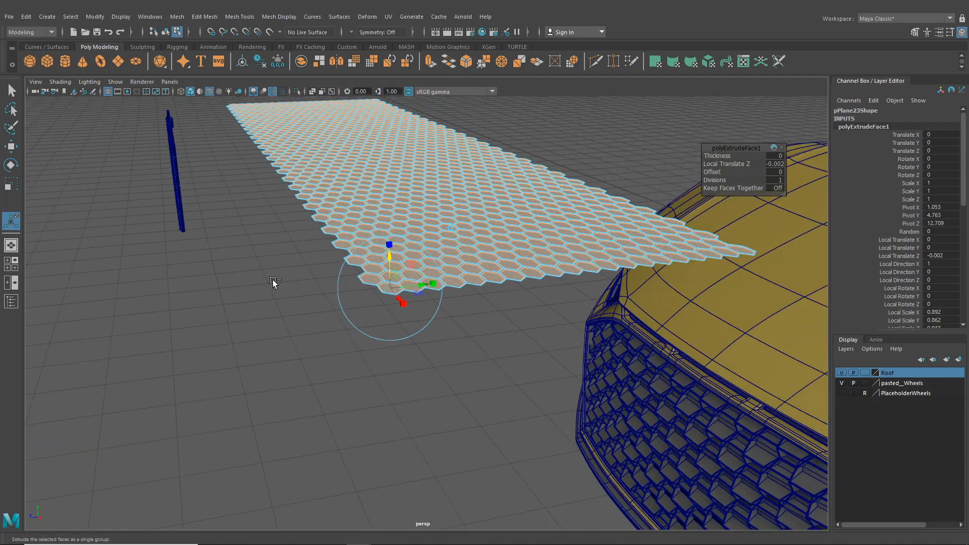
scroll(272, 282, "up", 3)
key("ctrl+e")
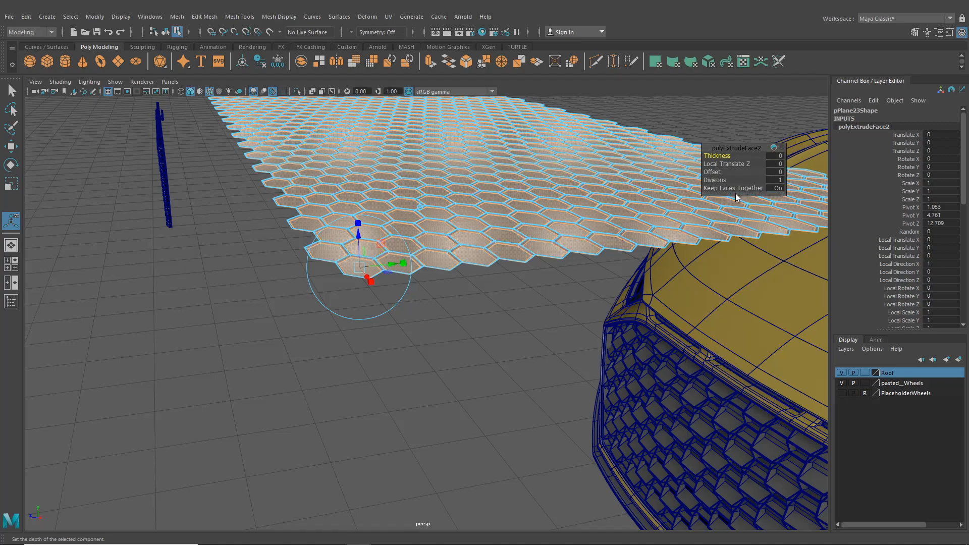
left_click_drag(357, 235, 482, 292)
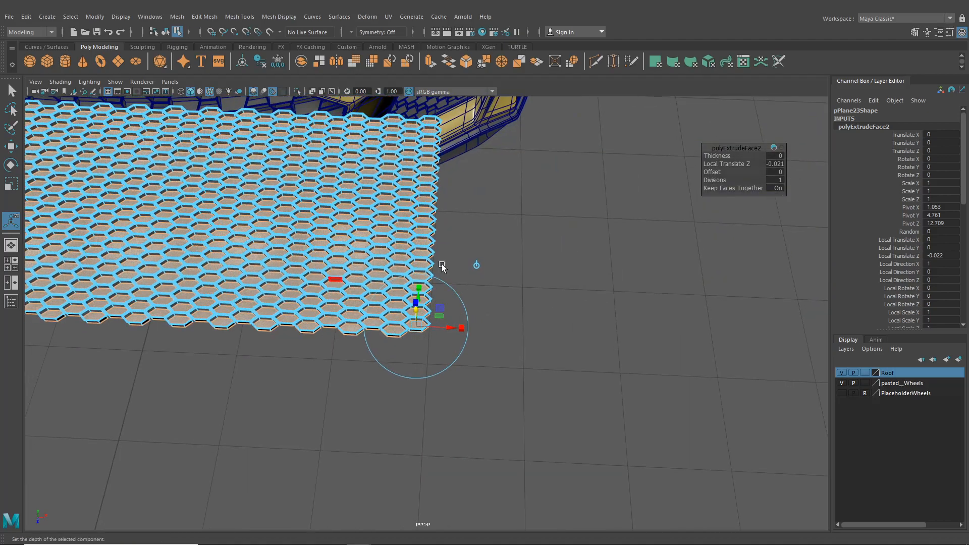
scroll(358, 255, "down", 3)
left_click(165, 32)
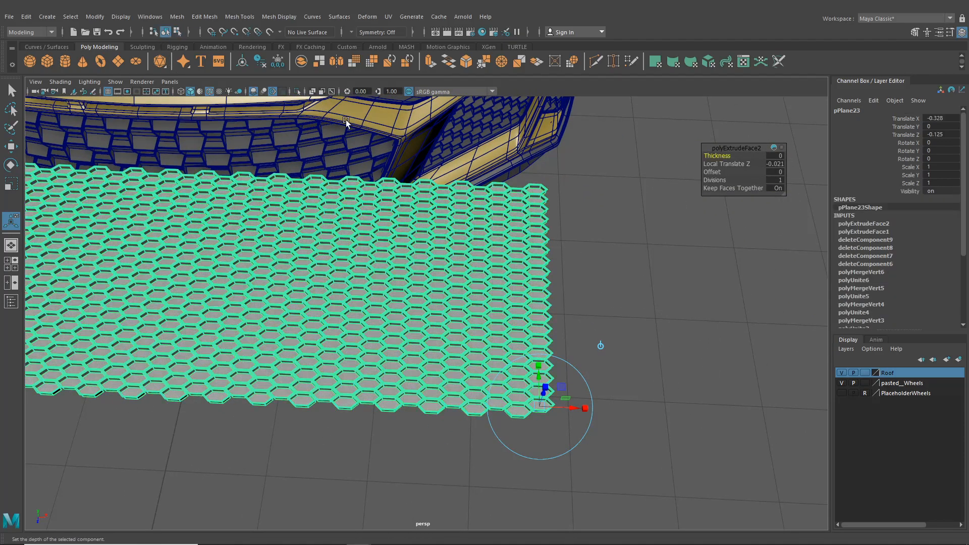
left_click(638, 291)
Examine the extruded hexagon grille from above, up close and next to the car front.
scroll(543, 304, "down", 3)
left_click_drag(543, 305, 453, 386, "alt")
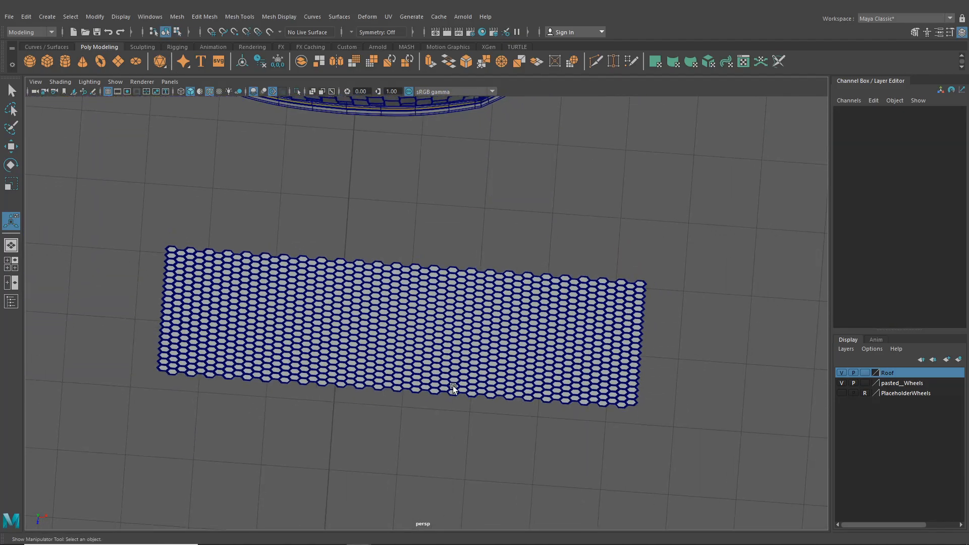
scroll(449, 276, "up", 5)
scroll(476, 326, "down", 3)
left_click_drag(476, 326, 461, 288, "alt")
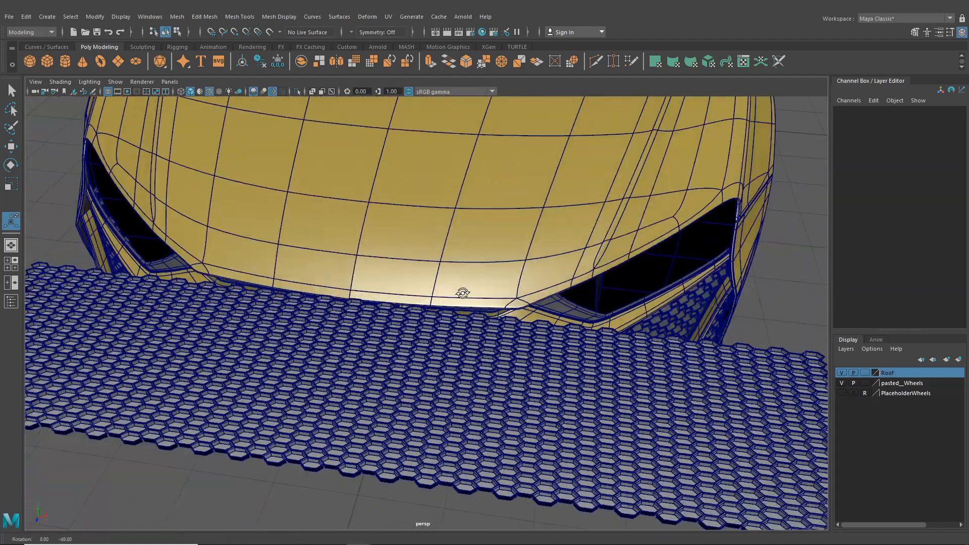
scroll(504, 401, "up", 2)
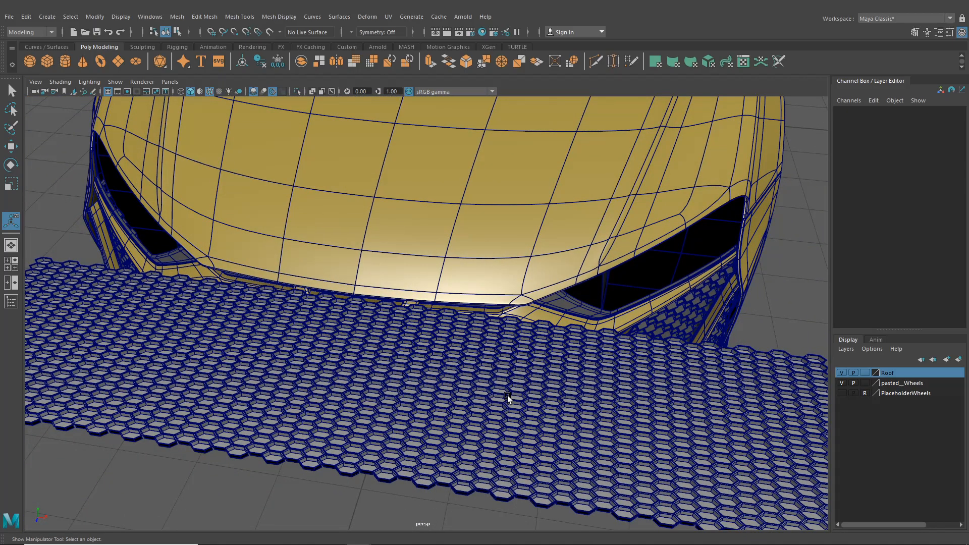
scroll(507, 395, "down", 3)
left_click_drag(495, 376, 335, 361, "alt")
scroll(423, 375, "down", 3)
scroll(461, 363, "up", 3)
scroll(474, 371, "down", 3)
Move the extruded hexagon grille sideways away from the car to about X -12.25.
left_click(332, 359)
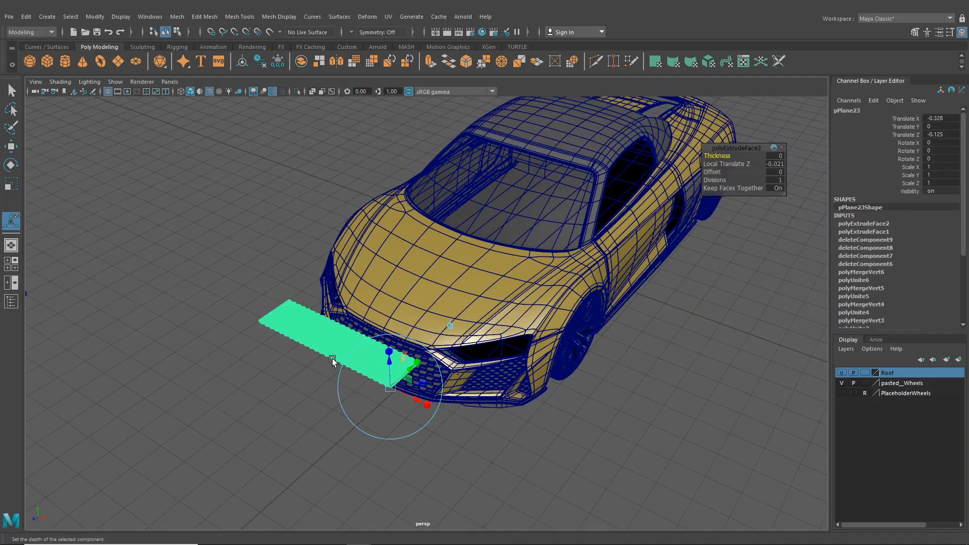
key("w")
left_click_drag(92, 183, 433, 337, "alt")
scroll(619, 419, "up", 3)
left_click_drag(357, 299, 340, 277, "alt")
scroll(321, 301, "up", 2)
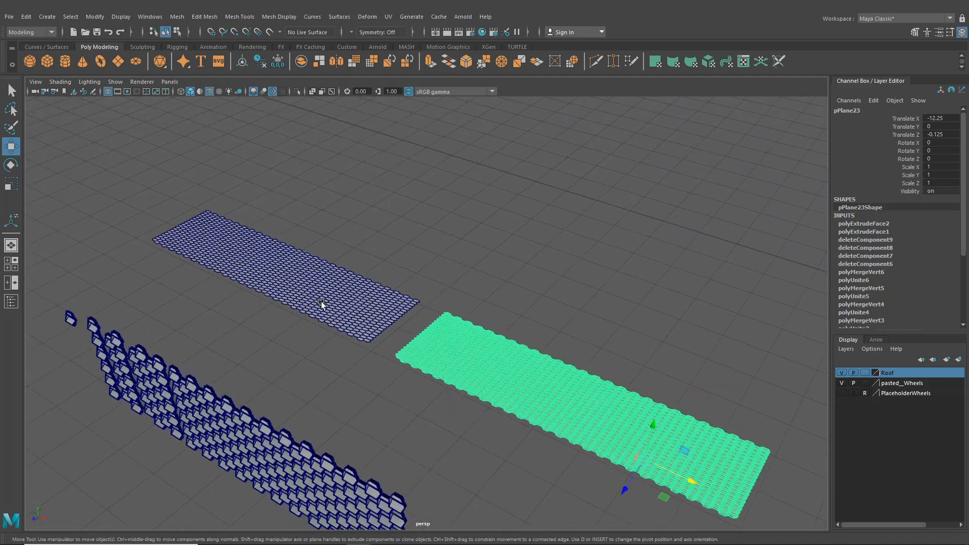
Place a copy of the extruded hexagon grille beside the car door at about X 5.556 and Z -11.397.
left_click(321, 301)
left_click(520, 443)
left_click(549, 422)
scroll(644, 454, "down", 5)
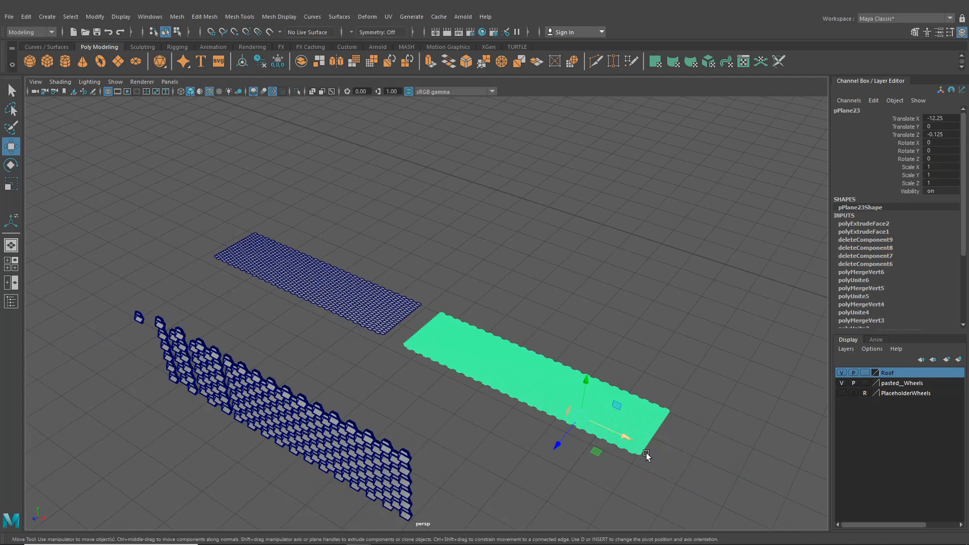
left_click_drag(579, 400, 513, 404, "alt")
right_click_drag(514, 407, 597, 394, "alt")
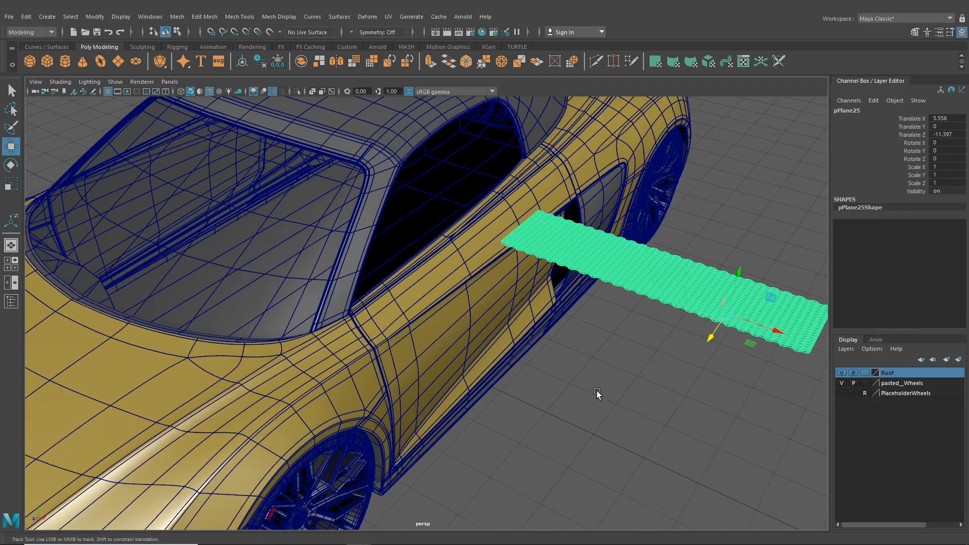
Move the copied hexagon grille along X farther out from the side of the car and deselect it.
left_click_drag(597, 394, 608, 420, "alt")
left_click(631, 410)
right_click_drag(608, 420, 593, 361, "alt")
left_click(595, 326)
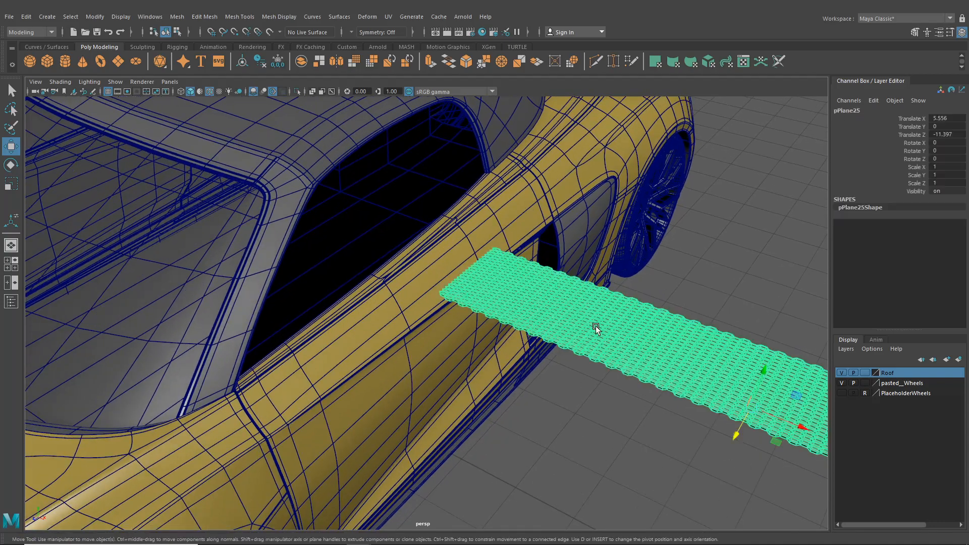
left_click_drag(760, 426, 812, 436)
left_click_drag(567, 335, 663, 420, "alt")
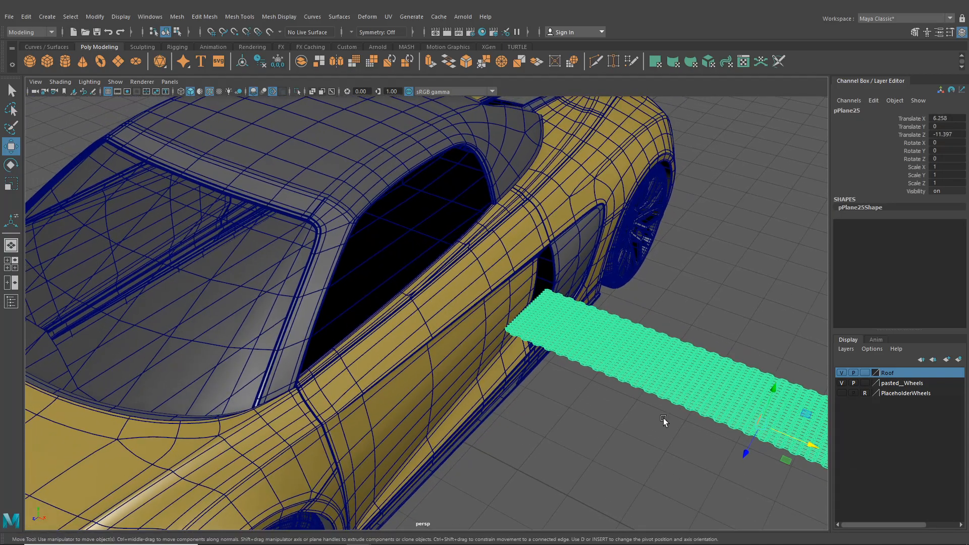
left_click_drag(777, 433, 629, 350)
scroll(617, 363, "down", 3)
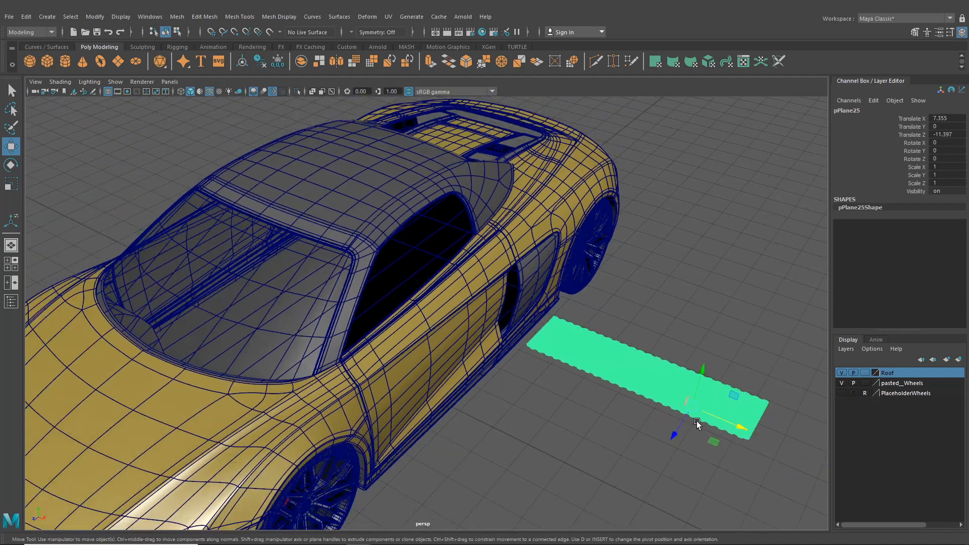
left_click_drag(718, 417, 867, 490)
left_click(580, 315)
middle_click_drag(580, 315, 491, 382, "alt")
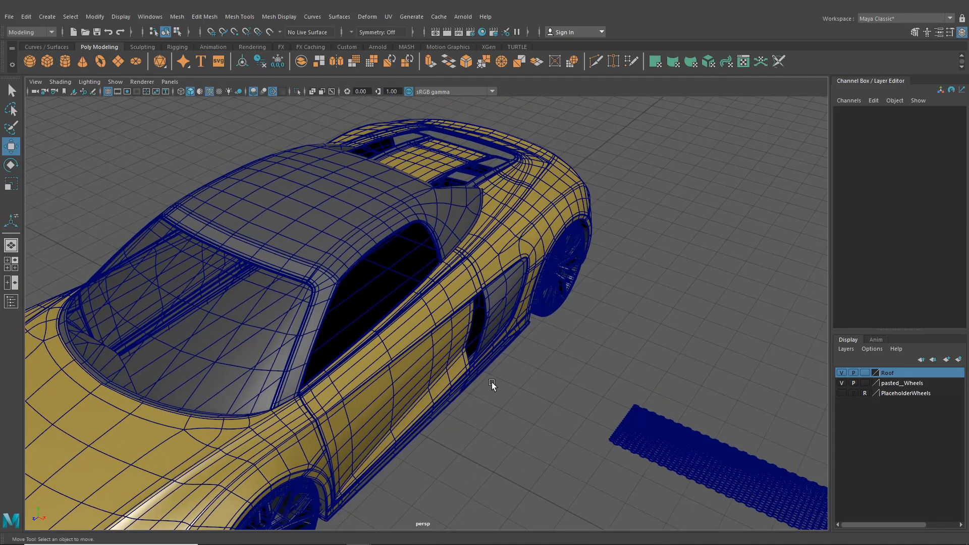
Turn off the smooth mesh preview on the upper rear fender panel above the side intake.
right_click_drag(492, 383, 541, 387, "alt")
left_click_drag(558, 449, 447, 338, "alt")
middle_click_drag(447, 338, 337, 222, "alt")
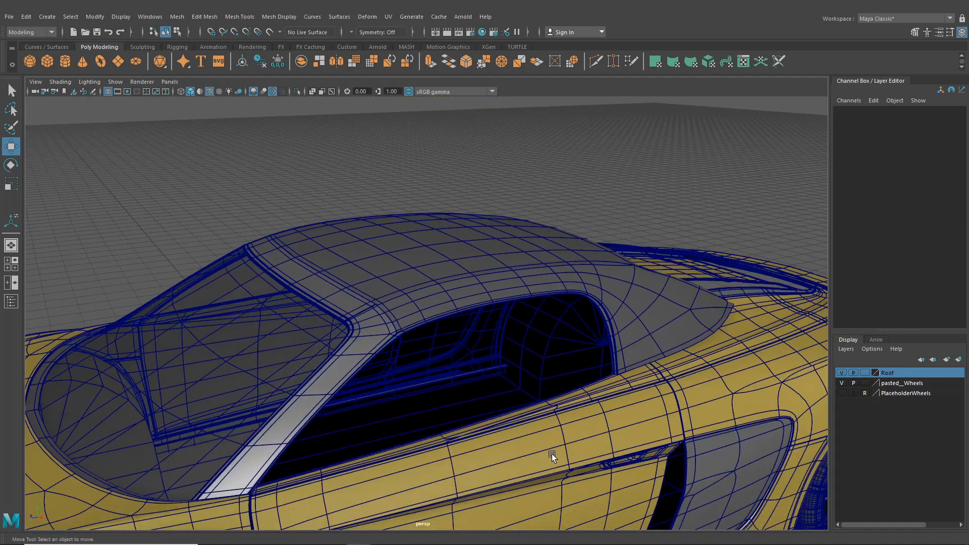
left_click(577, 498)
left_click_drag(577, 497, 497, 376, "alt")
middle_click_drag(497, 376, 390, 290, "alt")
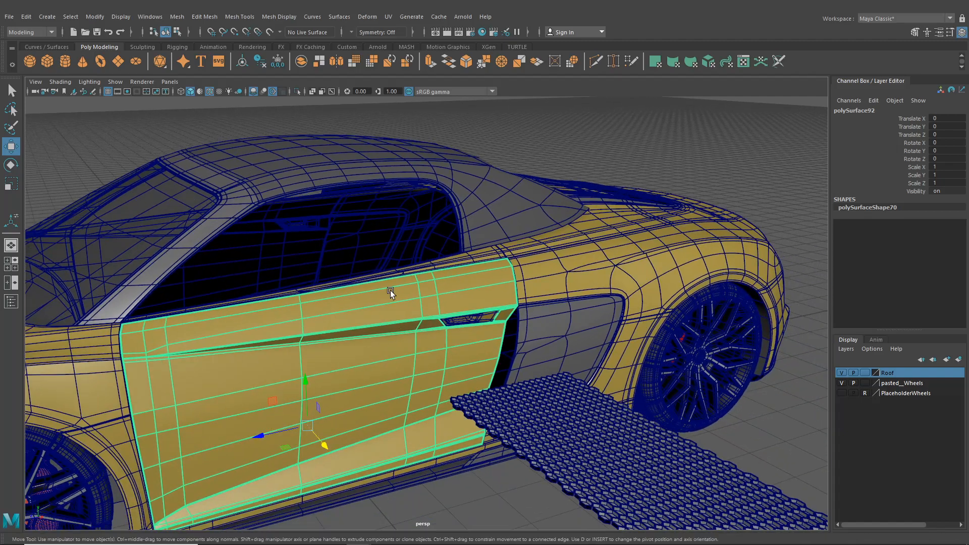
right_click_drag(389, 290, 555, 348, "alt")
left_click(579, 335)
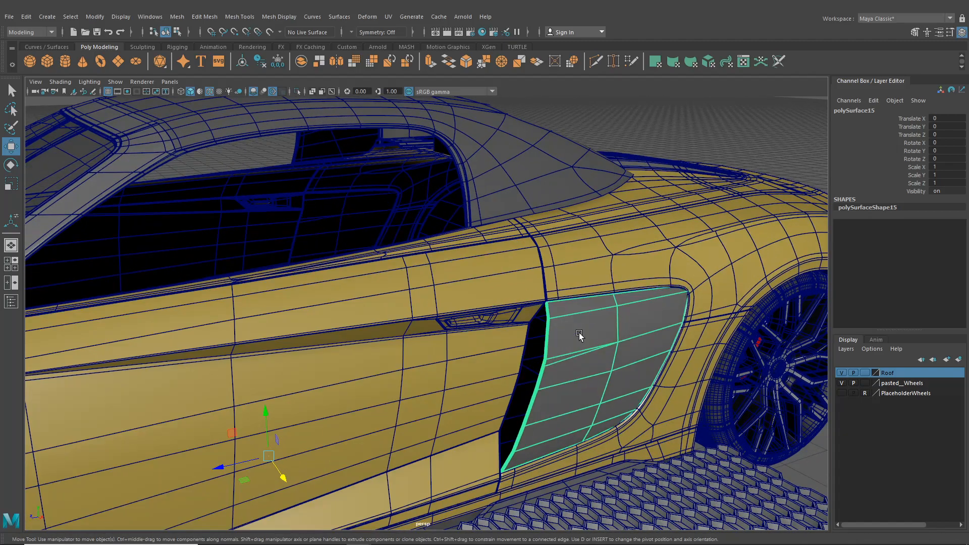
left_click_drag(555, 399, 587, 310, "alt")
left_click(598, 261)
key("1")
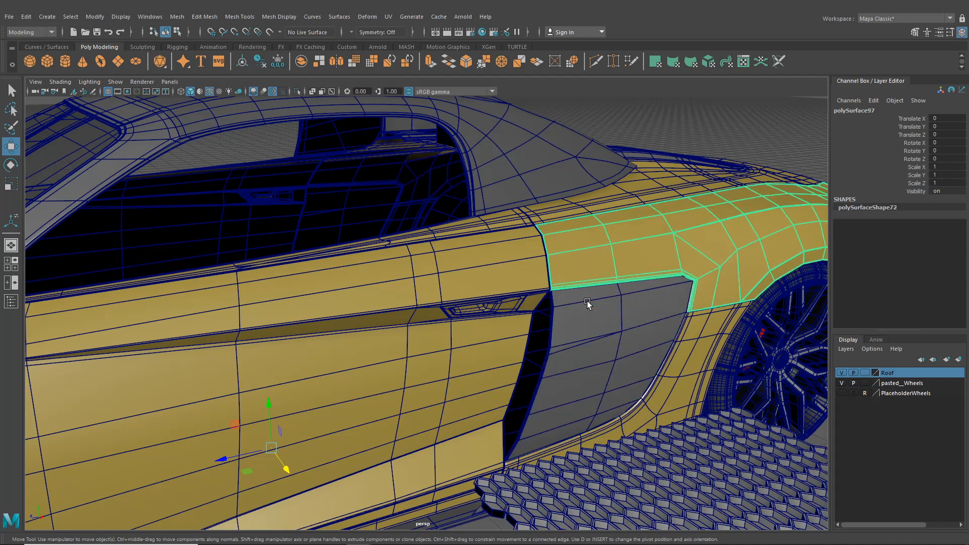
Turn off smooth preview on the lower rear quarter panel and isolate it with the intake panel, door and upper fender.
left_click(580, 316)
left_click(496, 343, "shift")
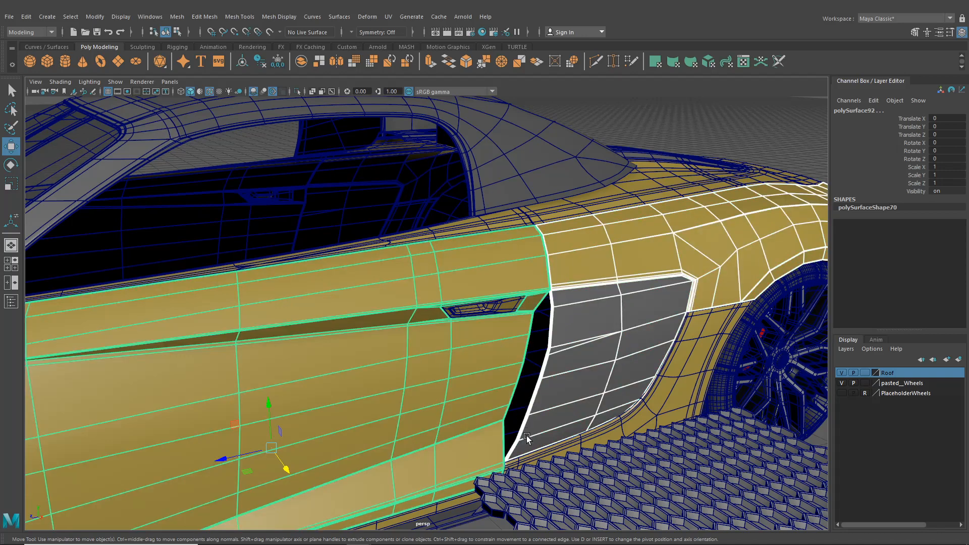
left_click(543, 452)
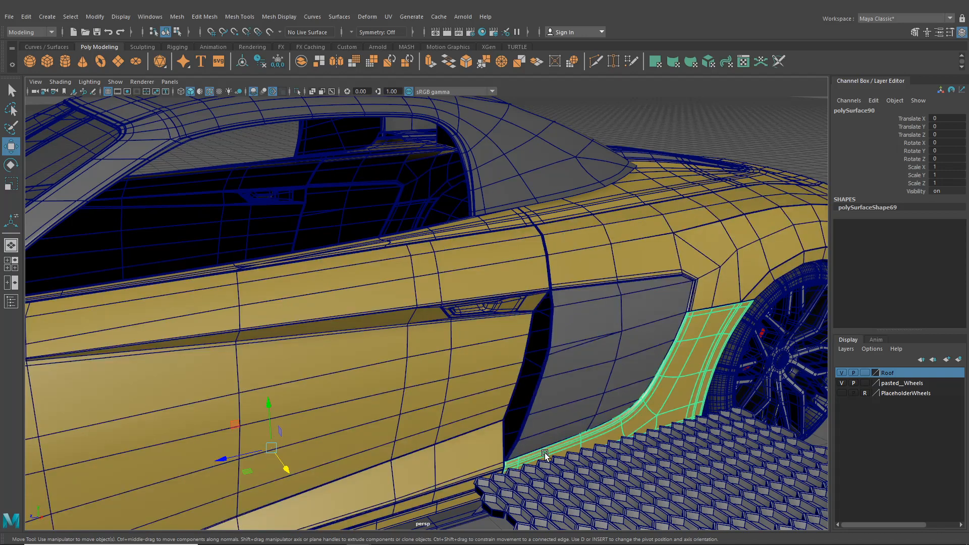
key("1")
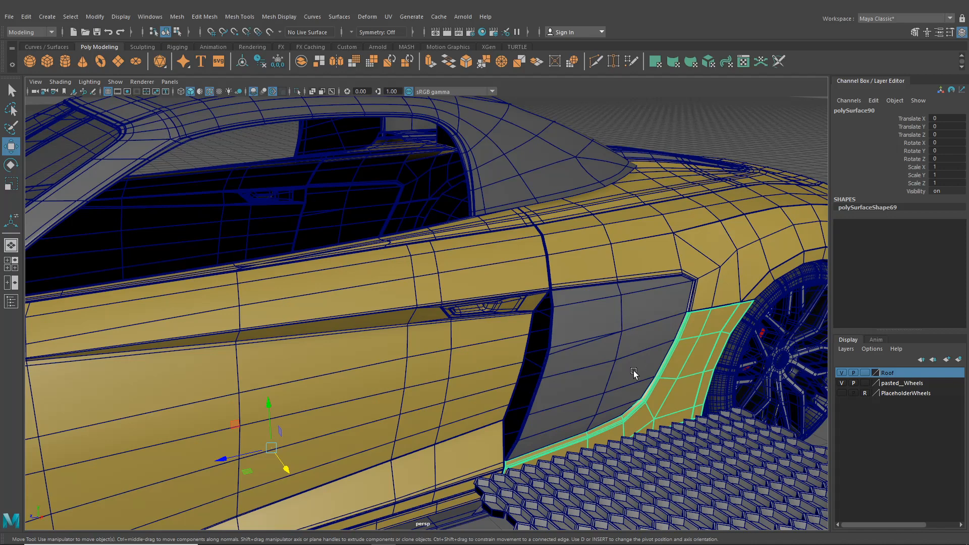
left_click(604, 373, "shift")
left_click(463, 395, "shift")
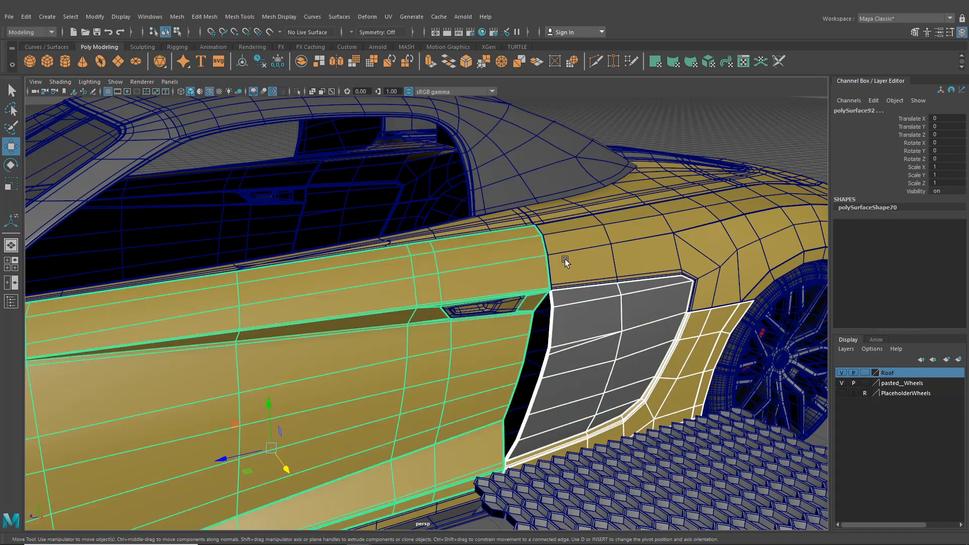
left_click(566, 261, "shift")
left_click(296, 90)
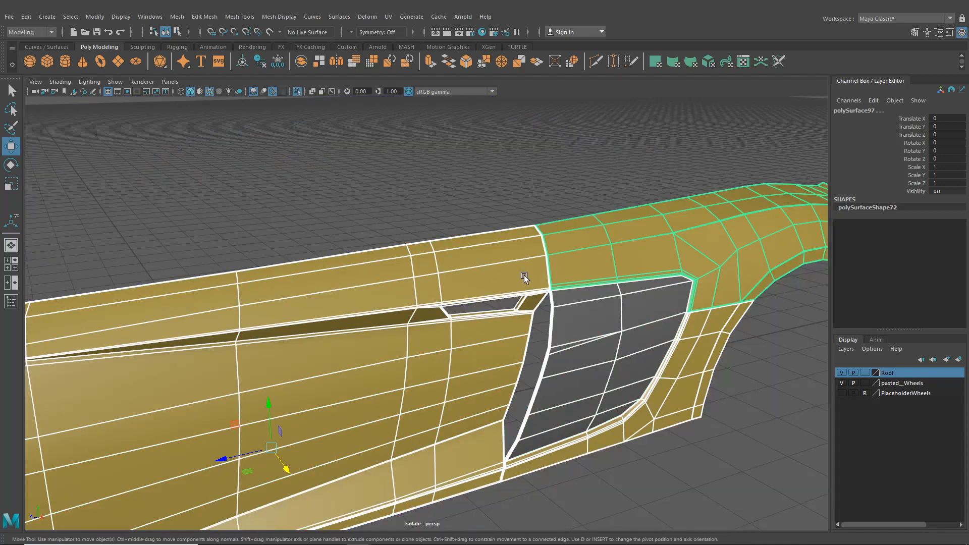
Select the door's rear border edges beside and just below the handle recess in edge mode.
left_click_drag(524, 275, 545, 307, "alt")
left_click(593, 412)
scroll(533, 405, "up", 5)
left_click_drag(533, 404, 495, 274, "alt")
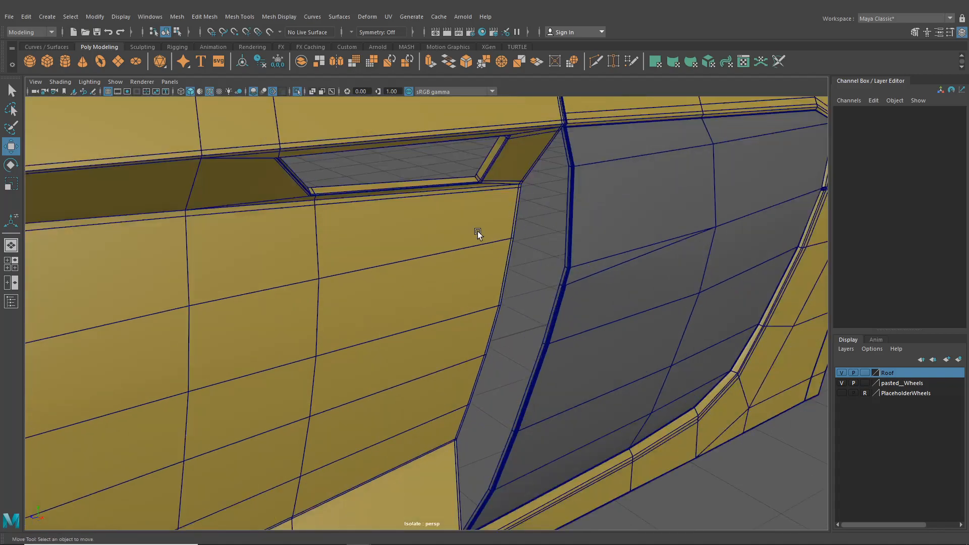
left_click_drag(477, 231, 358, 313, "alt")
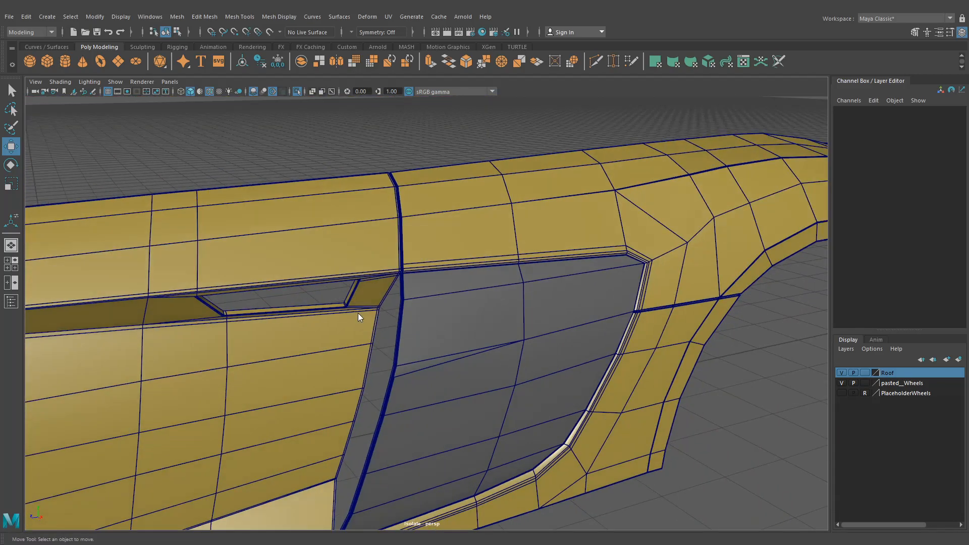
right_click_drag(358, 257, 358, 230)
middle_click_drag(359, 267, 374, 255, "alt")
right_click_drag(374, 255, 637, 379, "alt")
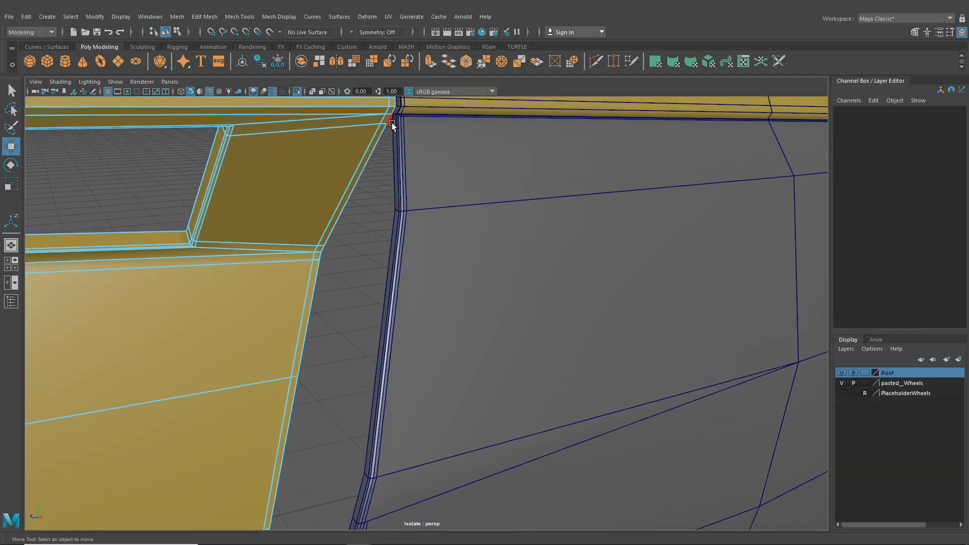
left_click(382, 150)
left_click(325, 250, "shift")
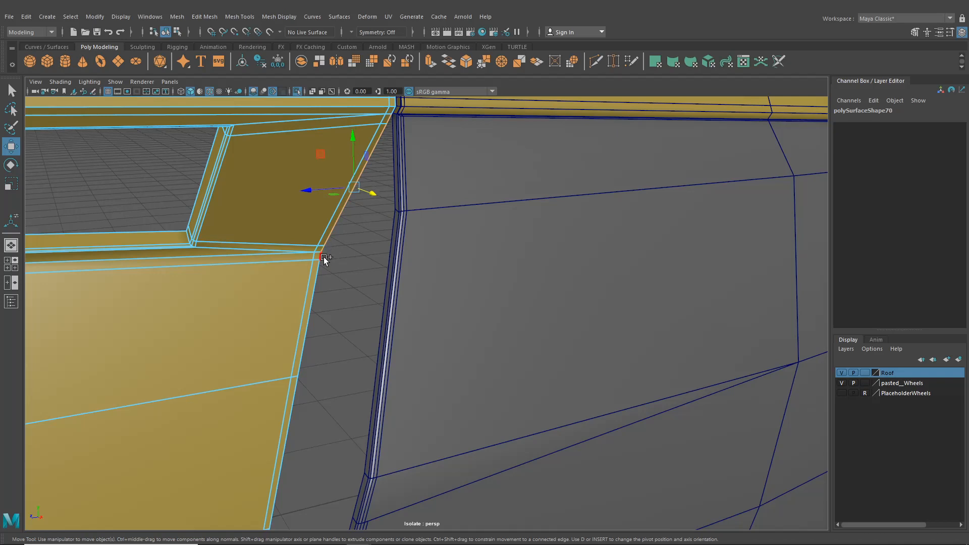
left_click(323, 256, "shift")
left_click(321, 272, "shift")
Add the remaining rear border edges of the door, down to its lower light-coloured section, to the edge selection.
middle_click_drag(363, 220, 405, 124, "alt")
middle_click_drag(425, 313, 436, 210, "alt")
left_click(352, 230, "shift")
left_click(328, 337, "shift")
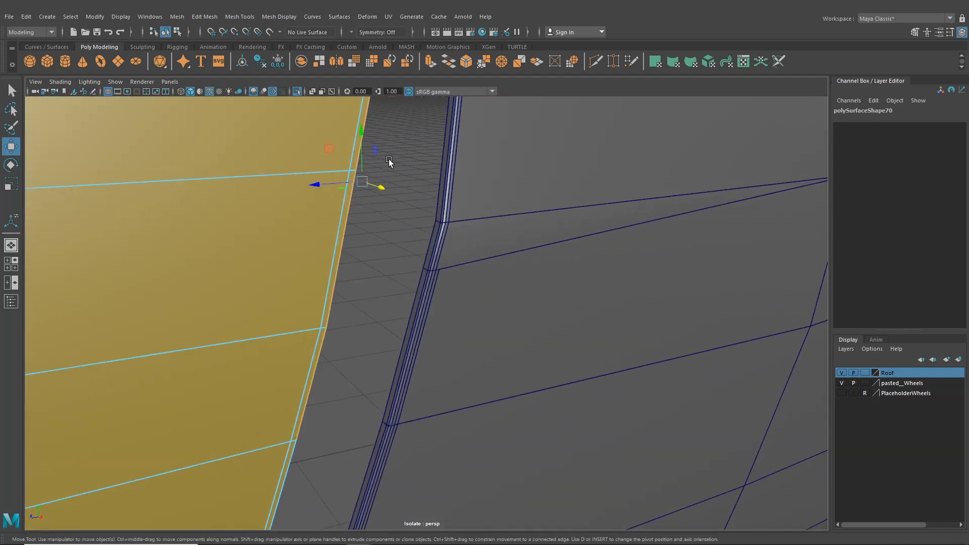
middle_click_drag(389, 162, 402, 202, "alt")
middle_click_drag(404, 338, 442, 86, "alt")
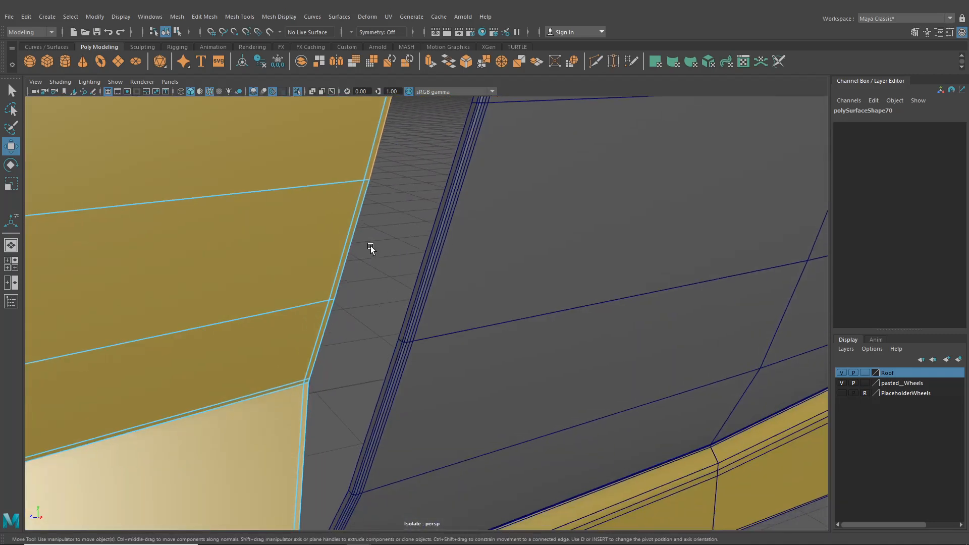
left_click(365, 220, "shift")
left_click(331, 325, "shift")
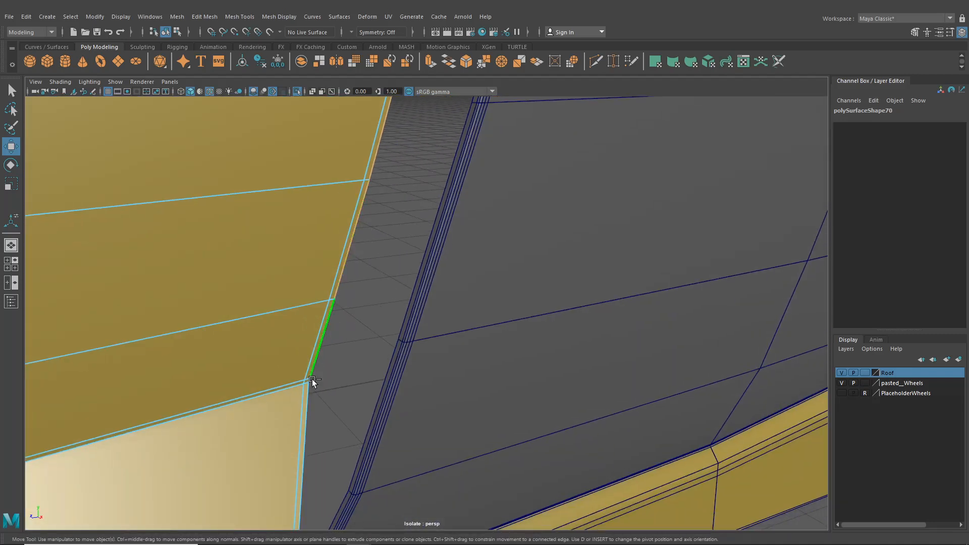
left_click(309, 423, "shift")
Extrude the selected door border edges toward the side intake panel to a Translate Z of about -0.036.
scroll(322, 431, "down", 2)
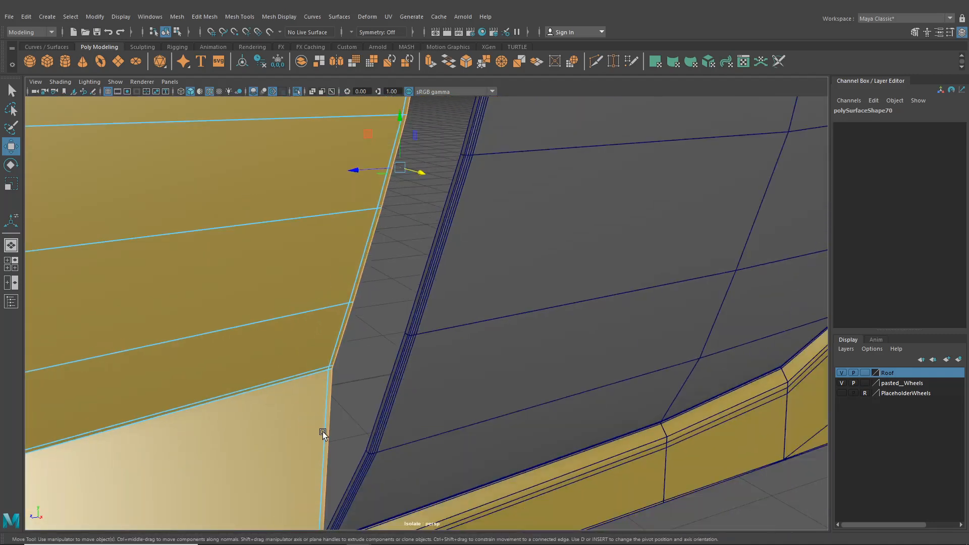
middle_click_drag(323, 431, 369, 388, "alt")
scroll(346, 330, "down", 4)
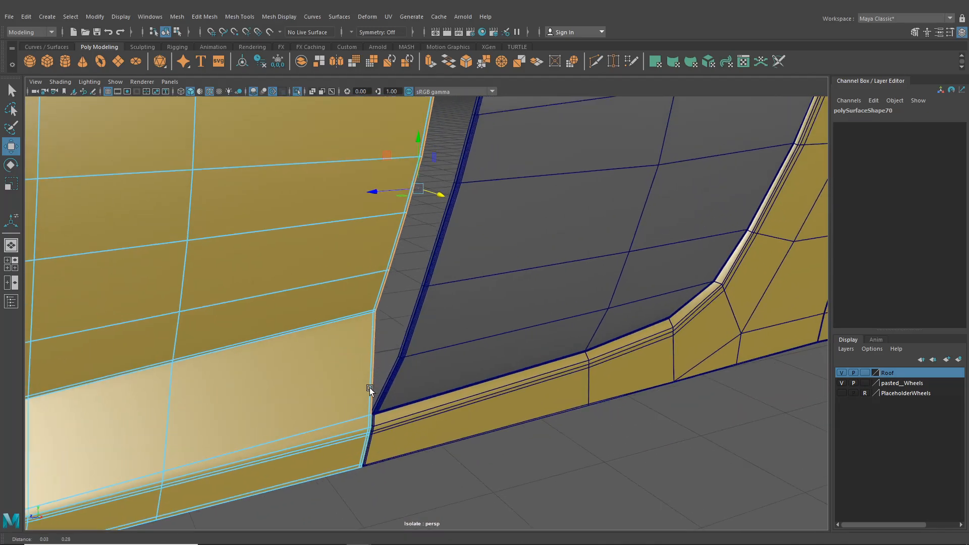
key("ctrl+e")
middle_click_drag(438, 269, 472, 343, "alt")
left_click_drag(504, 132, 343, 307, "alt")
scroll(348, 310, "up", 4)
left_click_drag(387, 333, 399, 336)
scroll(402, 332, "down", 5)
scroll(402, 332, "up", 3)
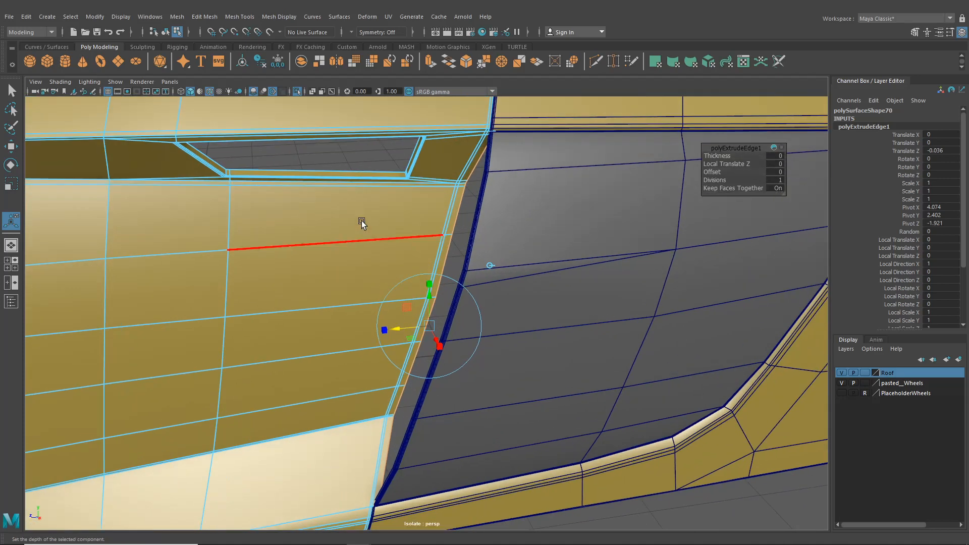
Extract the newly extruded strip of faces from the door and select it as a separate object.
right_click_drag(362, 224, 361, 250)
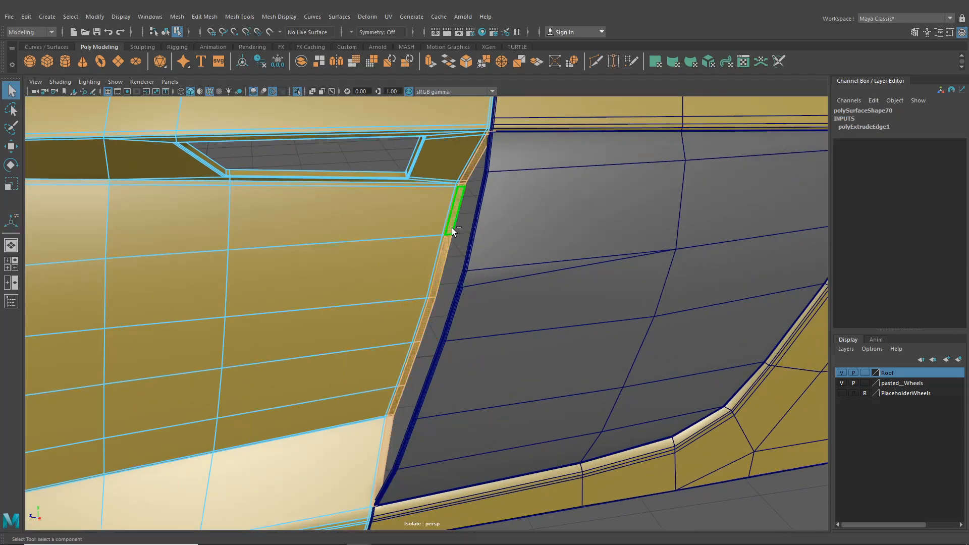
scroll(453, 228, "down", 3)
left_click(248, 16)
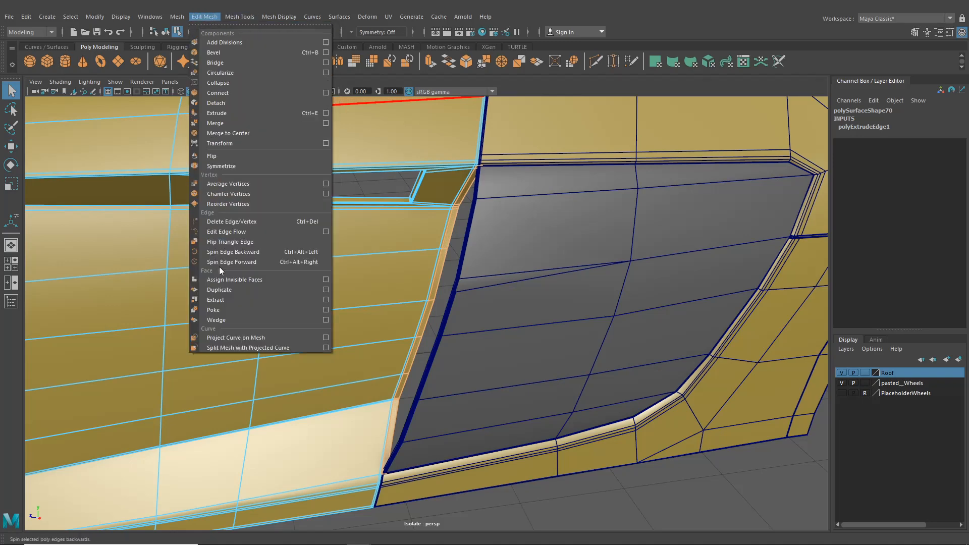
left_click(220, 299)
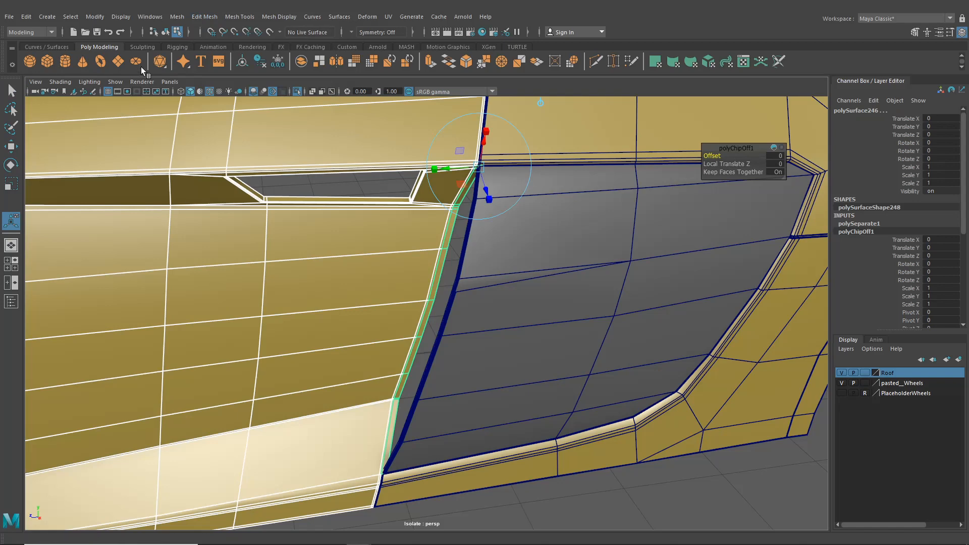
key("ctrl+e")
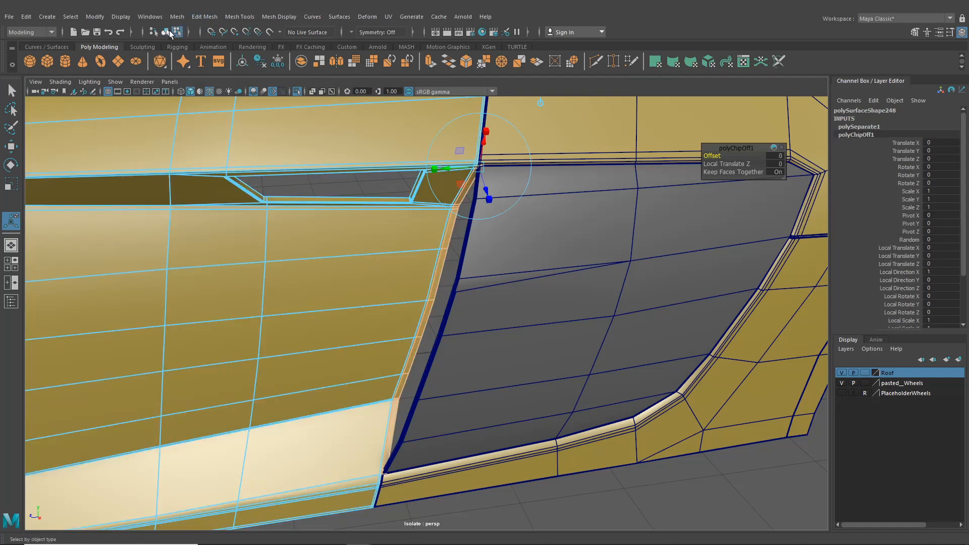
left_click(431, 308)
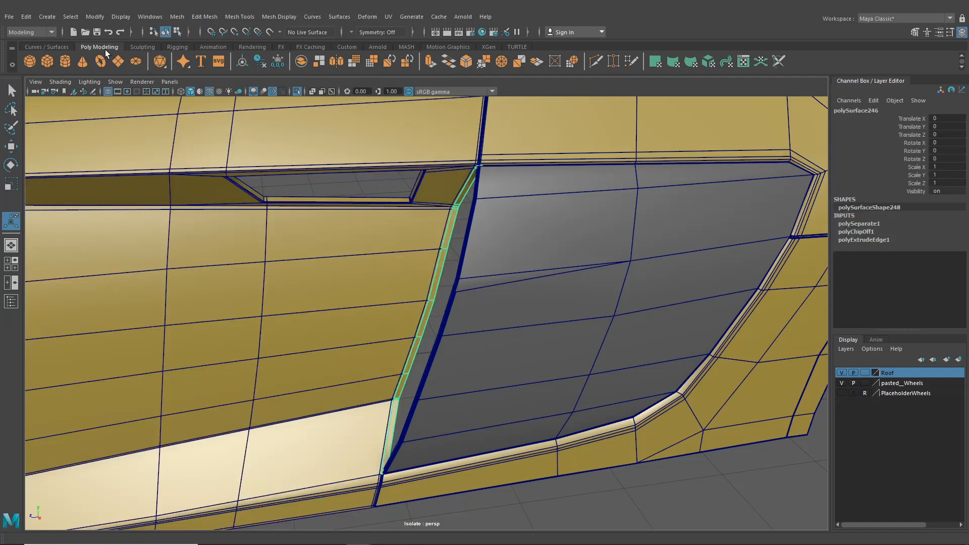
Center the extracted strip's pivot and shift the strip away from the door to a Translate Z of about -0.011.
key("w")
left_click(93, 16)
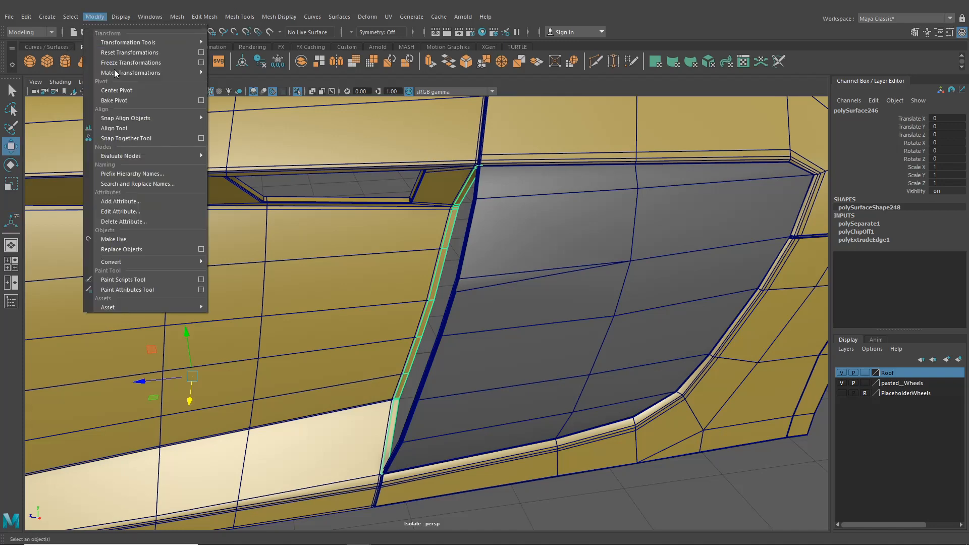
left_click(125, 92)
right_click_drag(262, 217, 364, 346, "alt")
left_click_drag(364, 346, 353, 328)
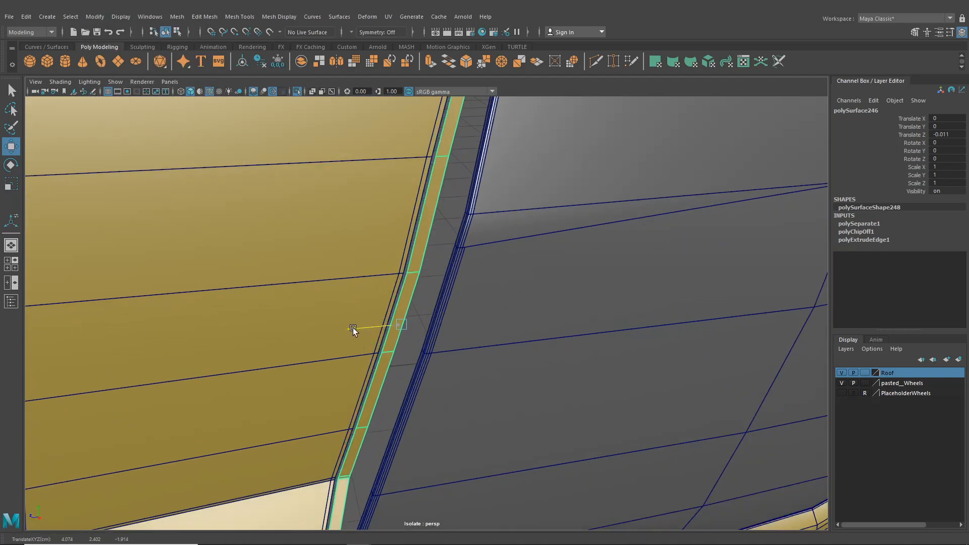
left_click(431, 289)
scroll(422, 313, "down", 4)
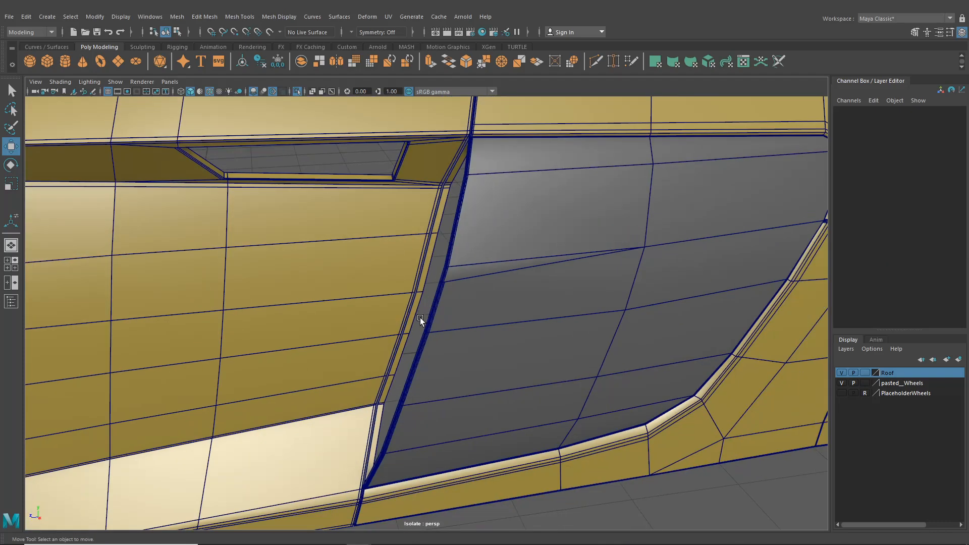
Move the extracted strip slightly back toward the door to a Translate Z of about -0.009.
left_click_drag(420, 317, 428, 319, "alt")
scroll(392, 321, "up", 4)
left_click(347, 307)
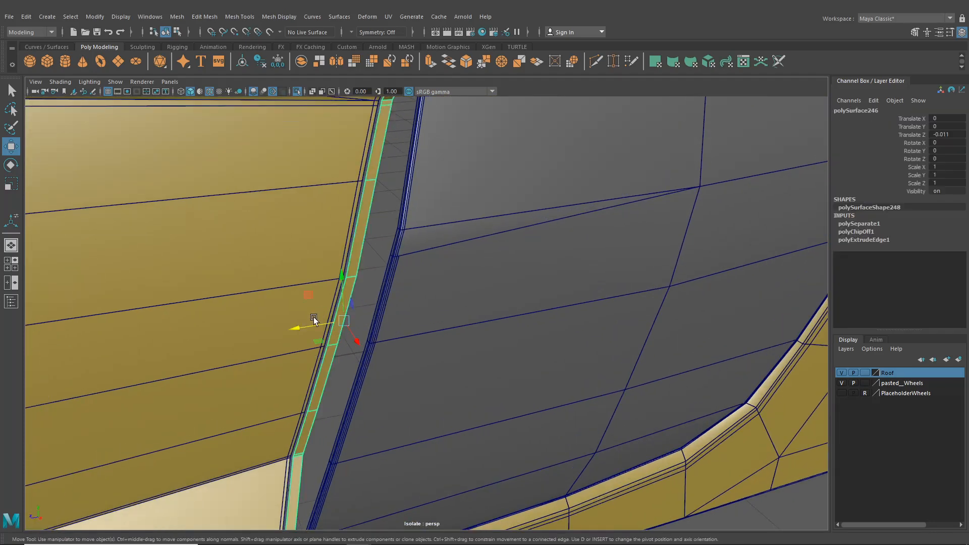
left_click_drag(306, 327, 390, 340)
scroll(302, 337, "down", 4)
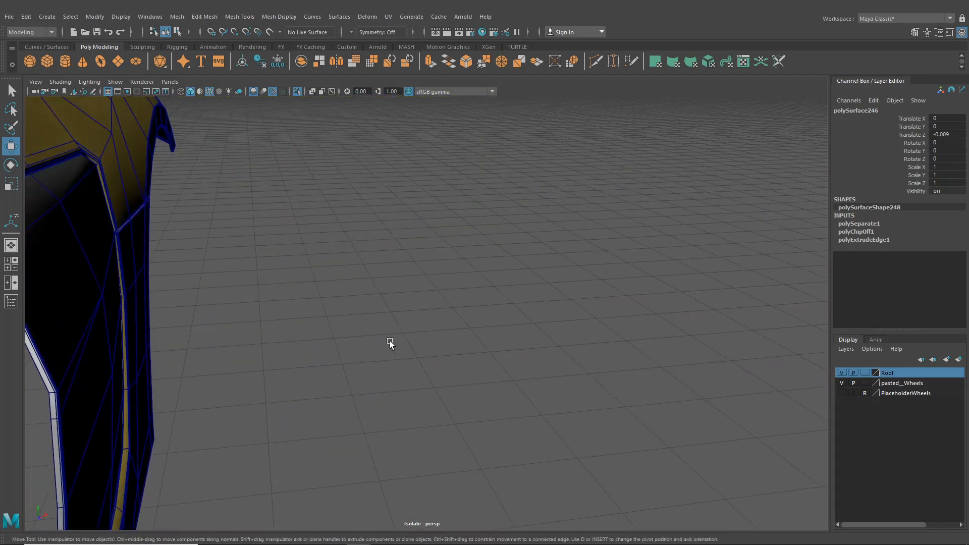
Delete the small end face at the top of the extracted door strip.
middle_click_drag(252, 308, 372, 330, "alt")
left_click_drag(378, 336, 487, 324, "alt")
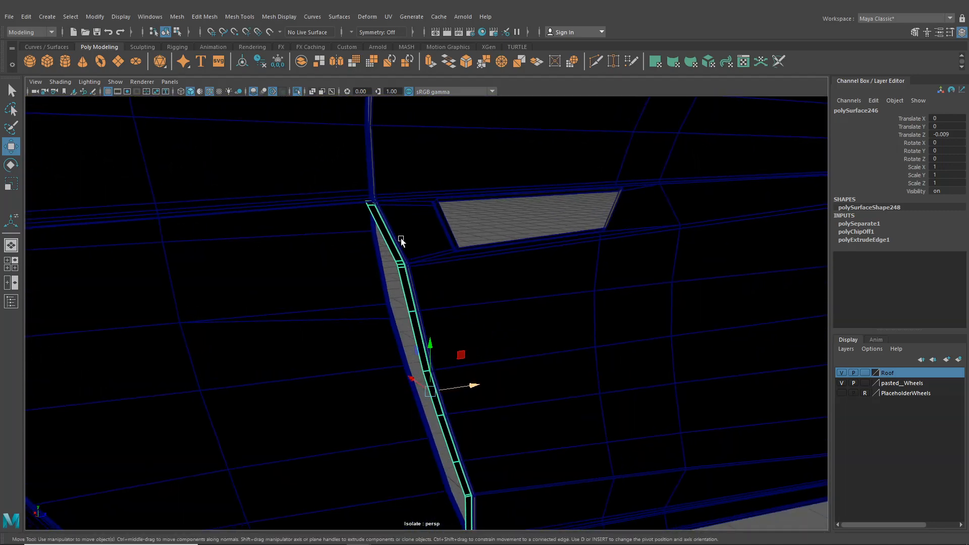
left_click_drag(401, 269, 443, 371, "alt")
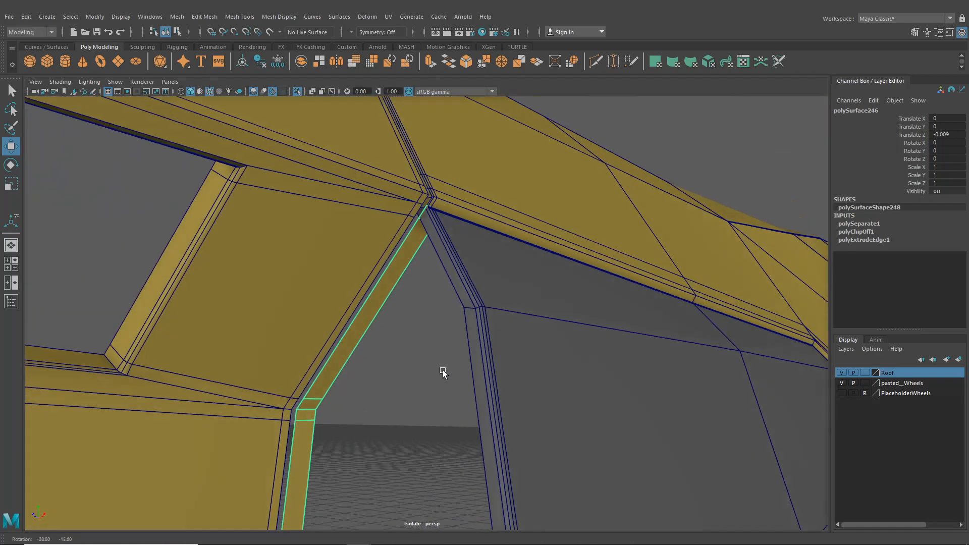
right_click_drag(410, 256, 419, 227)
left_click(429, 215)
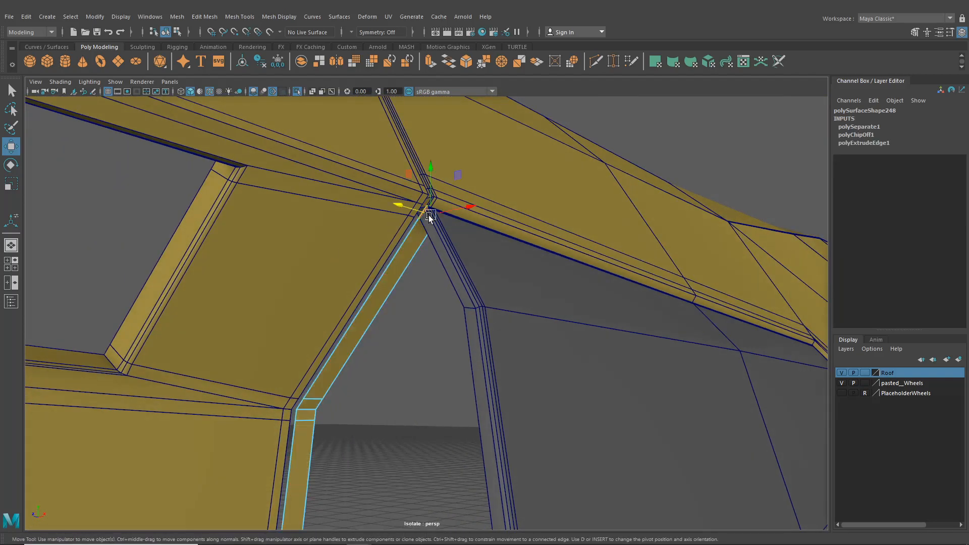
key("Delete")
Insert an edge loop near the strip's lower tip and delete the end face below it.
right_click_drag(438, 283, 401, 374, "alt")
middle_click_drag(401, 373, 489, 123, "alt")
left_click_drag(472, 230, 469, 246, "alt")
middle_click_drag(470, 247, 478, 159, "alt")
right_click_drag(464, 172, 461, 262, "alt")
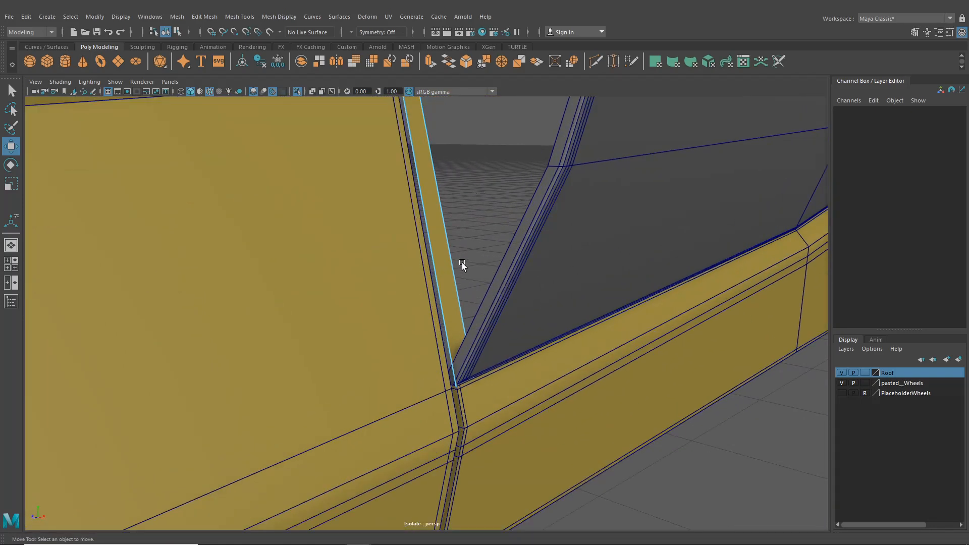
left_click(254, 19)
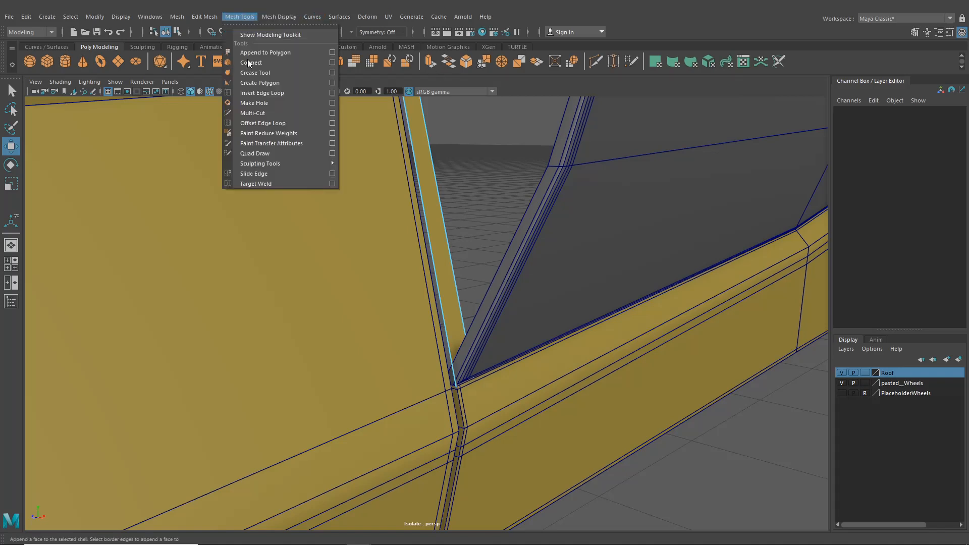
left_click(256, 91)
left_click_drag(451, 359, 451, 360)
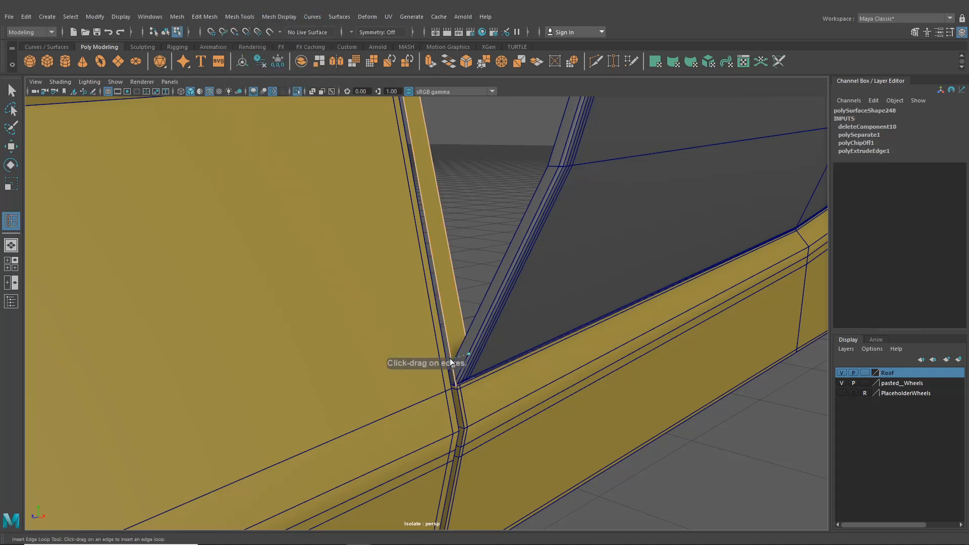
key("q")
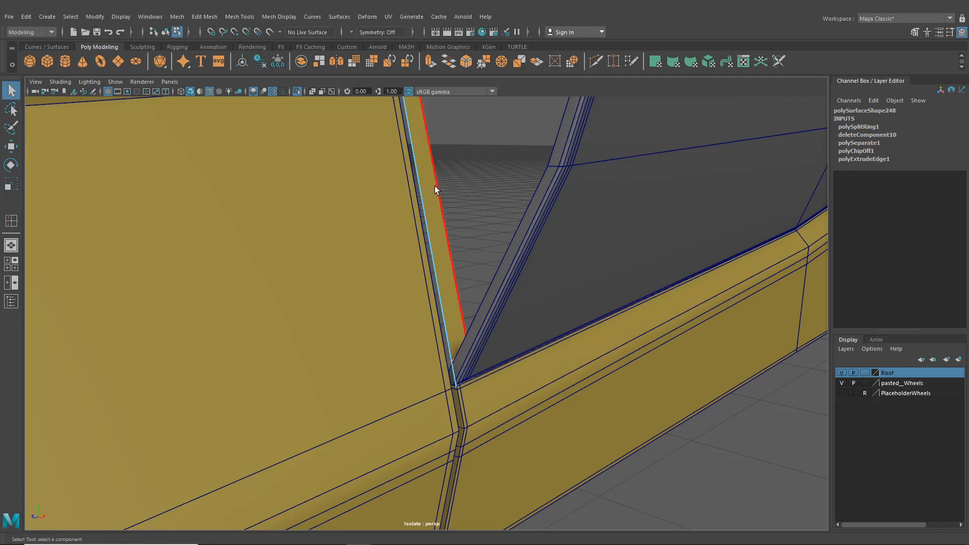
right_click_drag(435, 188, 449, 310)
left_click(487, 310)
left_click_drag(486, 310, 430, 329, "alt")
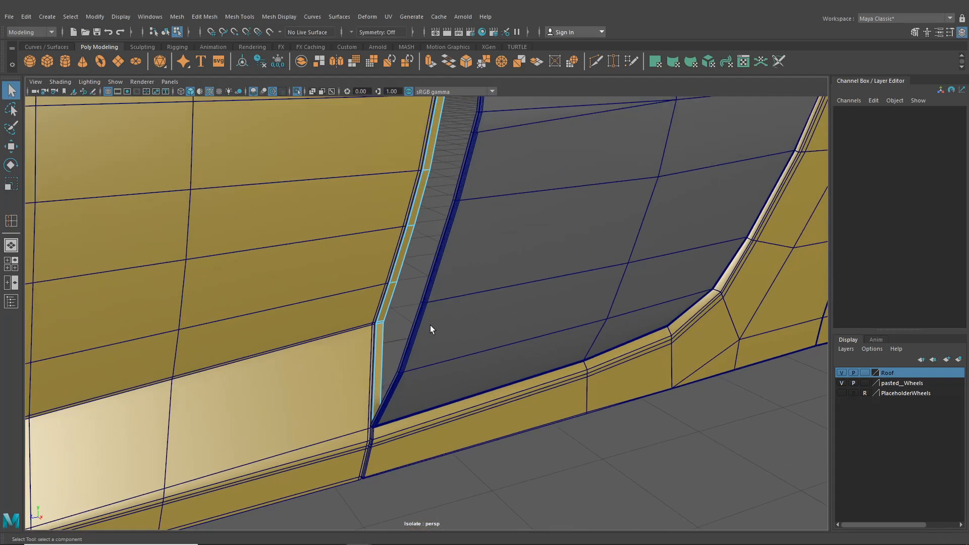
Extrude the strip's border edges along the door side inward to a Translate X of about -0.027.
right_click_drag(409, 223, 422, 198)
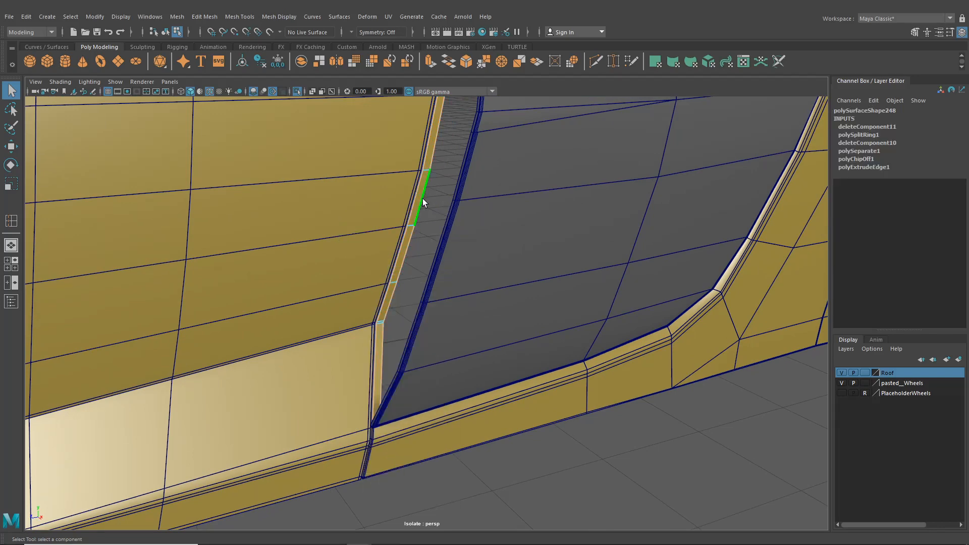
key("ctrl+e")
middle_click_drag(447, 206, 440, 345, "alt")
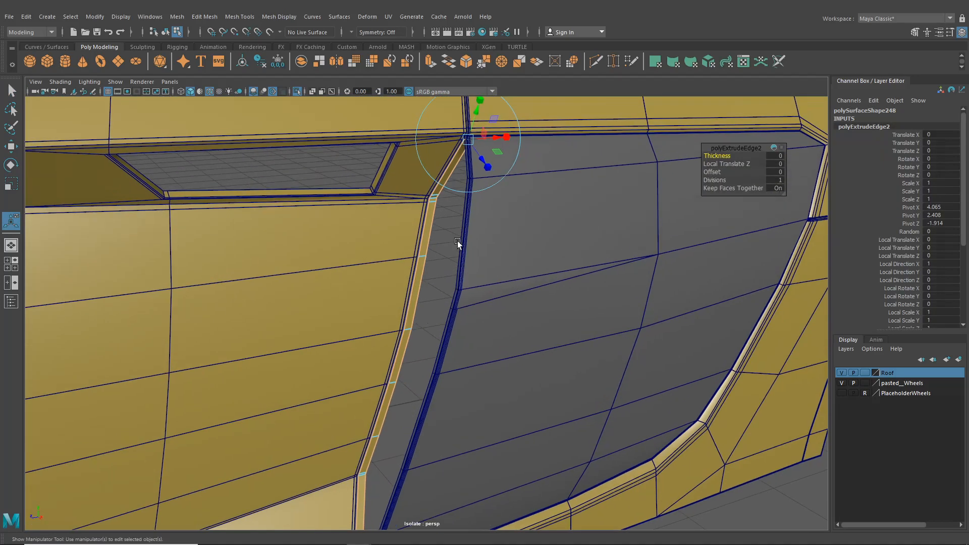
middle_click_drag(497, 166, 496, 259, "alt")
left_click(537, 171)
left_click_drag(498, 321, 498, 378, "alt")
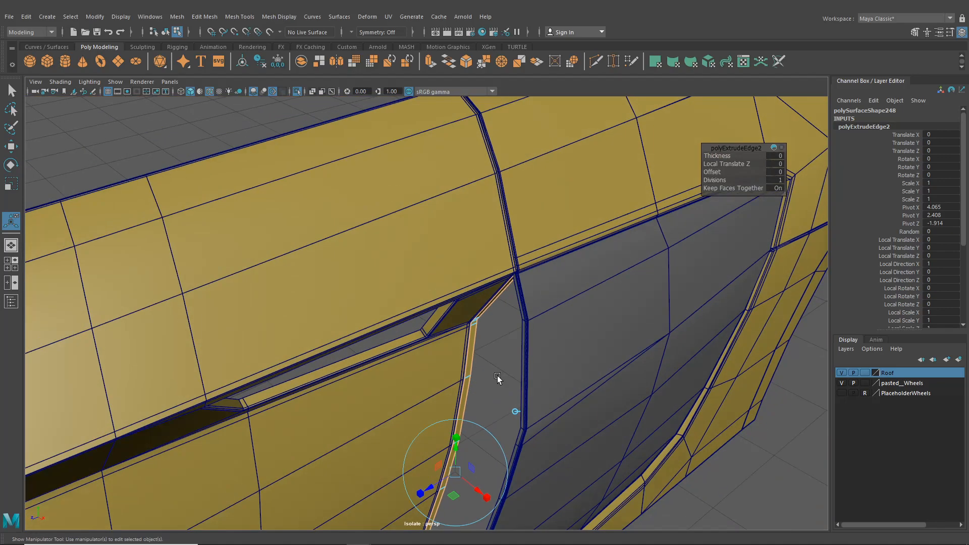
middle_click_drag(498, 379, 500, 345, "alt")
left_click_drag(500, 345, 594, 363, "alt")
scroll(594, 363, "up", 1)
left_click_drag(366, 332, 446, 361)
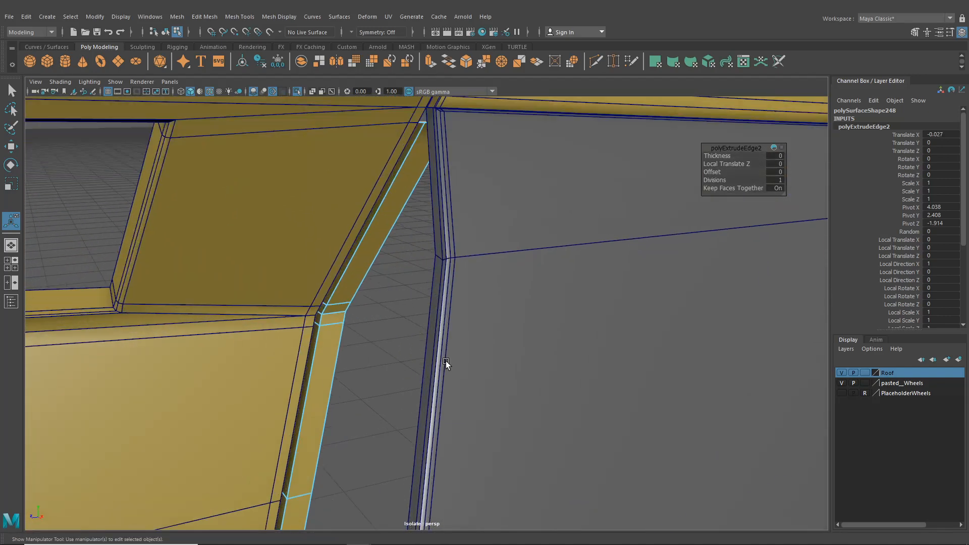
Insert two supporting edge loops along the strip's length, one beside the inward fold and one beside the outer edge.
left_click(206, 16)
mouse_move(235, 20)
left_click(259, 92)
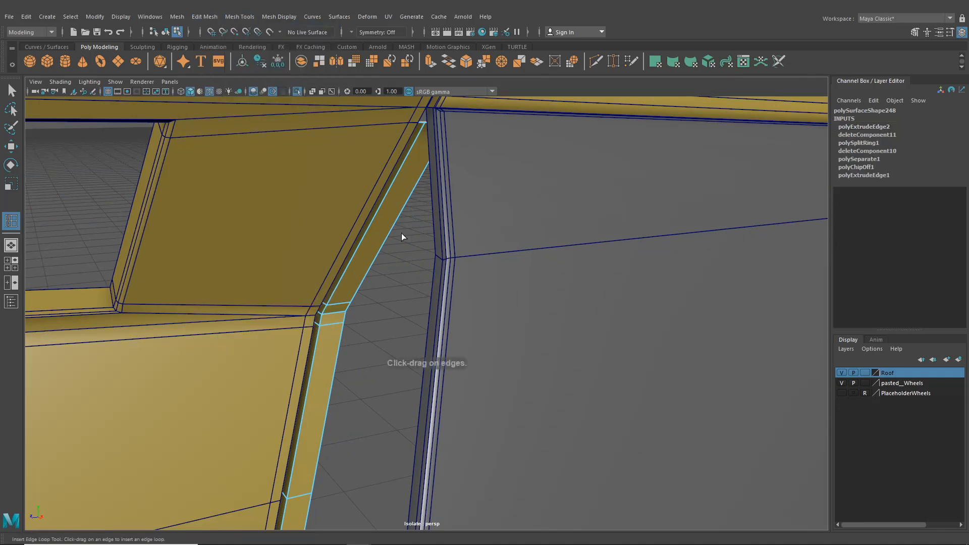
left_click(334, 325)
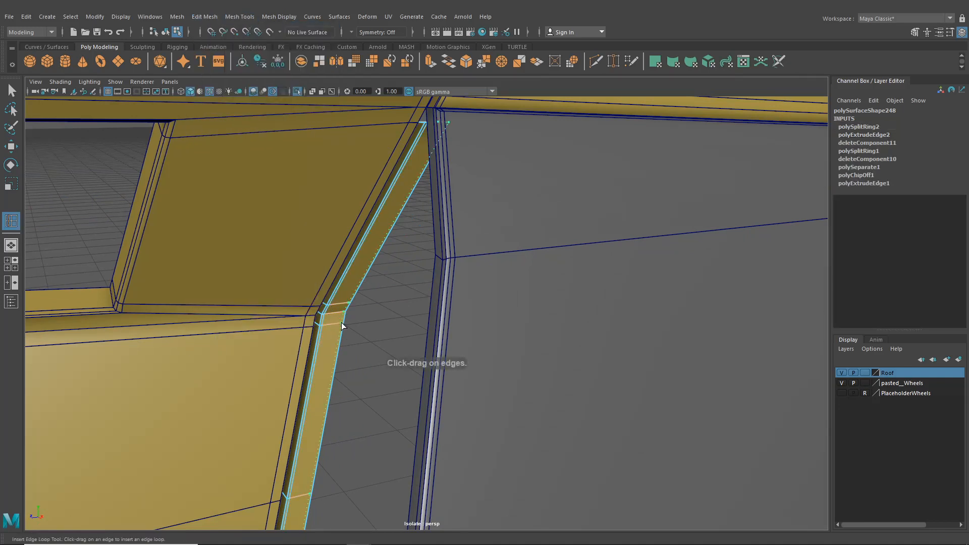
left_click(341, 324)
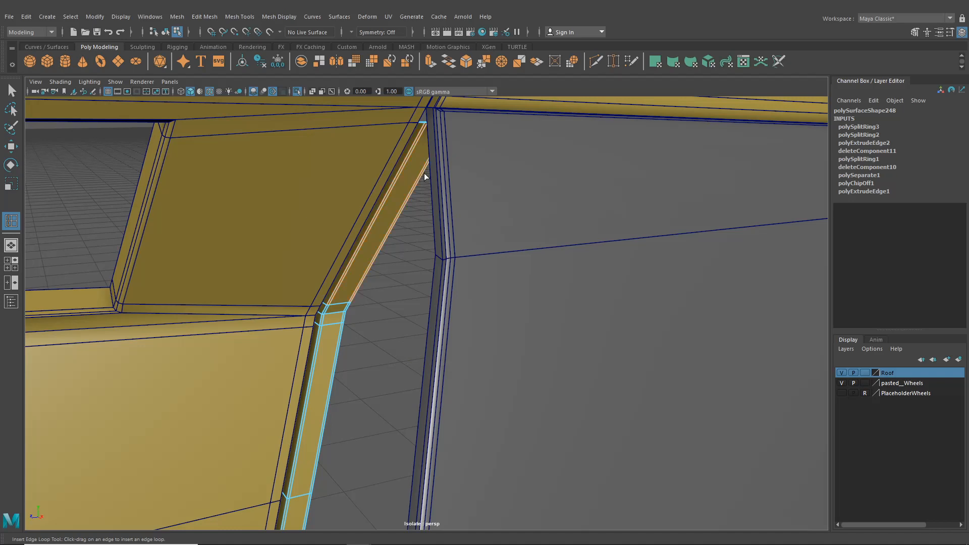
Insert supporting edge loops near the strip's upper and lower ends and return to object selection.
left_click(422, 124)
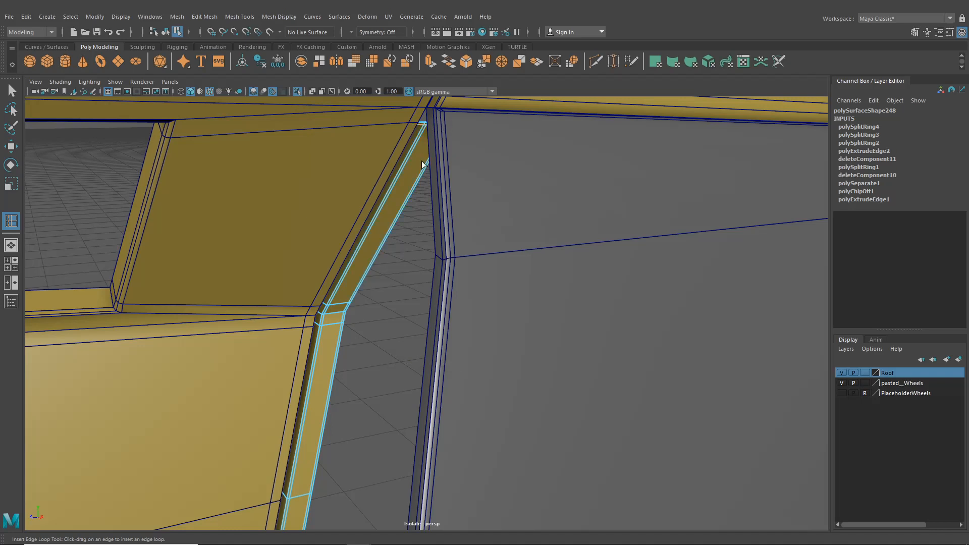
left_click_drag(421, 125, 353, 328, "alt")
left_click(370, 170)
left_click(374, 413)
left_click(15, 92)
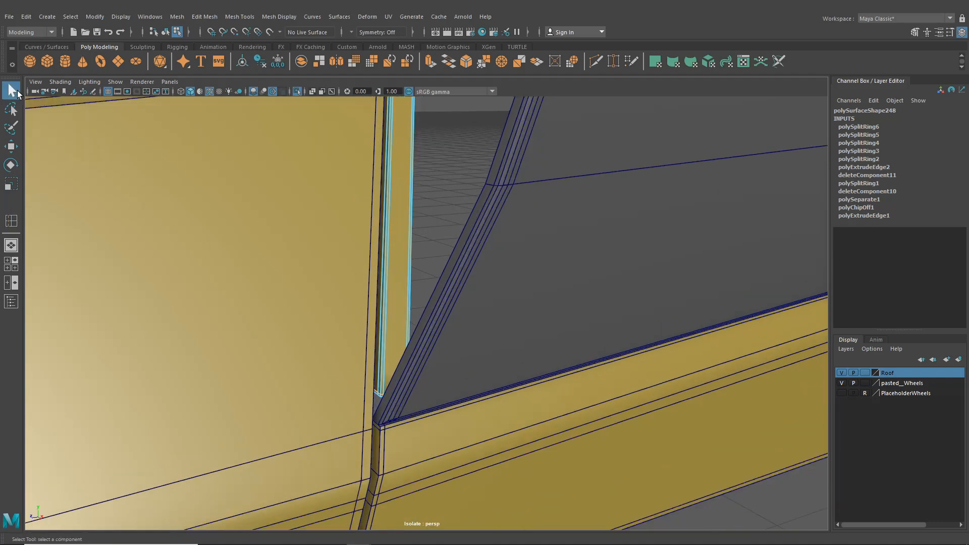
left_click(166, 30)
Show the door, strip and neighbouring body panels in smooth preview without the wireframe overlay.
scroll(486, 272, "down", 3)
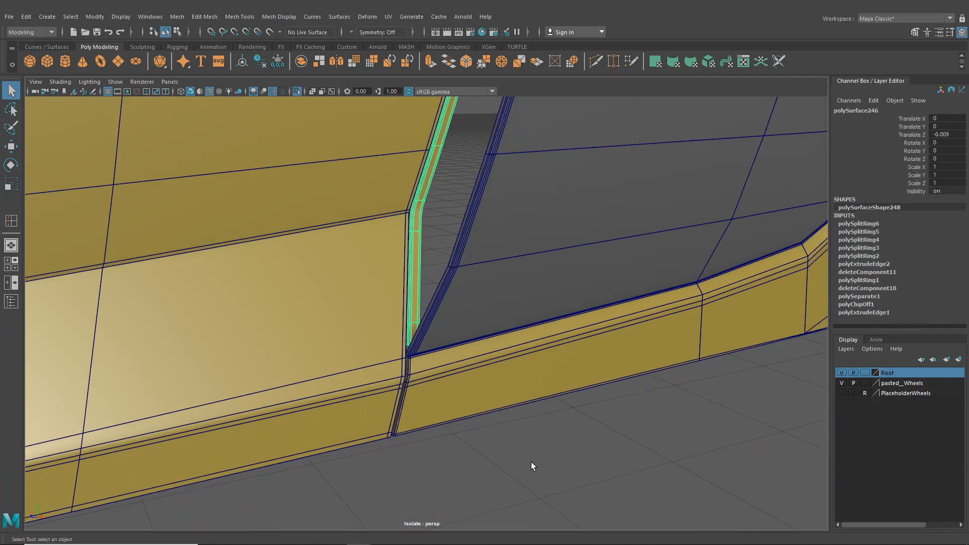
left_click(531, 462)
left_click_drag(498, 331, 361, 235, "alt")
left_click(361, 235)
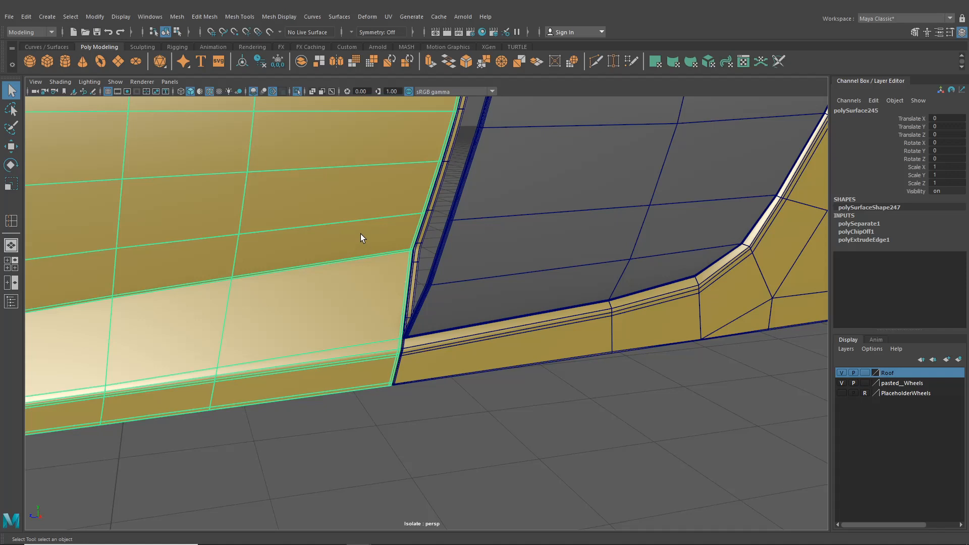
left_click(449, 362)
left_click(177, 32)
left_click(166, 33)
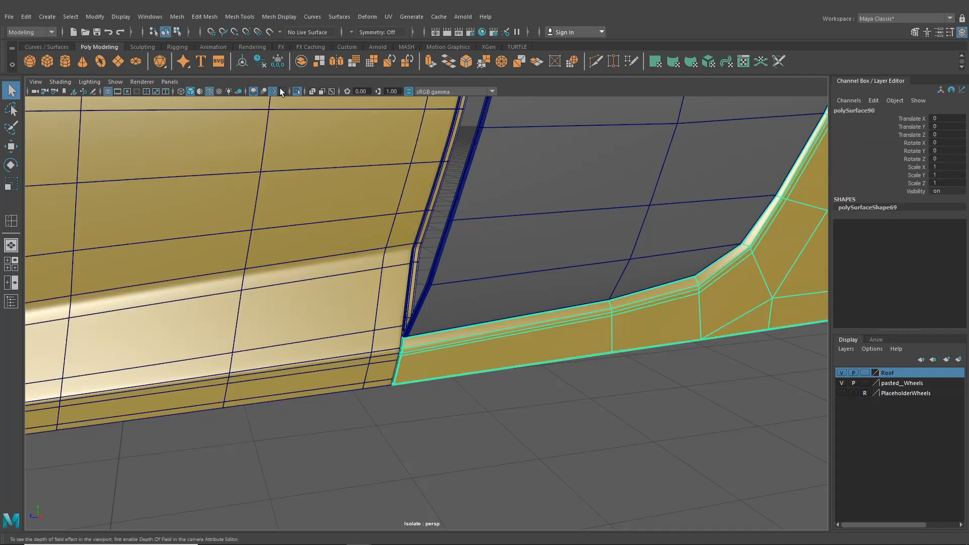
left_click(208, 91)
Examine the smoothed strip along the door's rear edge and its gap to the side intake panel.
mouse_move(333, 205)
left_mouse_down("alt")
mouse_move(498, 347)
mouse_move(469, 327)
mouse_move(456, 344)
left_mouse_up("alt")
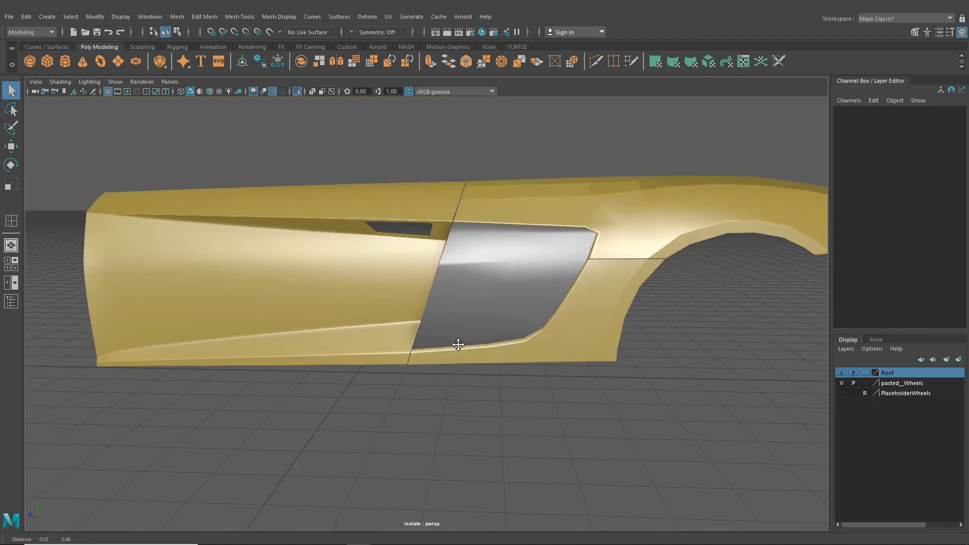
right_click_drag(456, 344, 500, 377, "alt")
left_click_drag(500, 376, 527, 385, "alt")
scroll(469, 355, "down", 3)
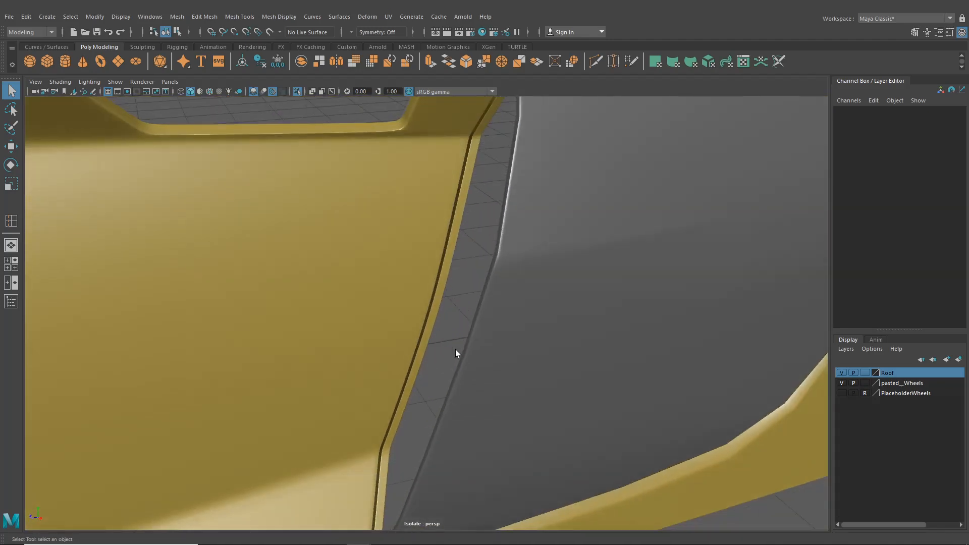
left_click(382, 299)
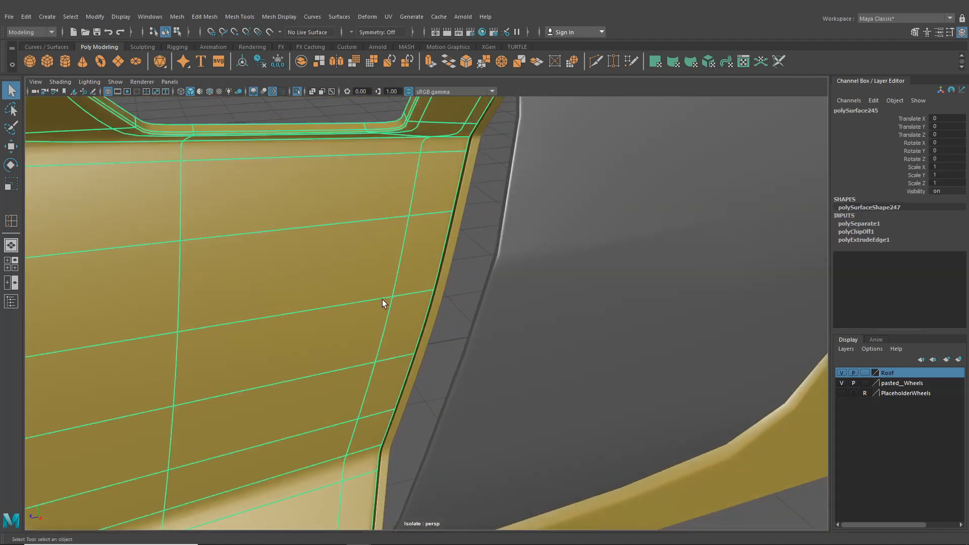
left_click(436, 300)
left_click(453, 298)
mouse_move(452, 298)
left_mouse_down("alt")
mouse_move(506, 295)
mouse_move(439, 303)
left_mouse_up("alt")
scroll(507, 296, "down", 5)
scroll(434, 313, "up", 6)
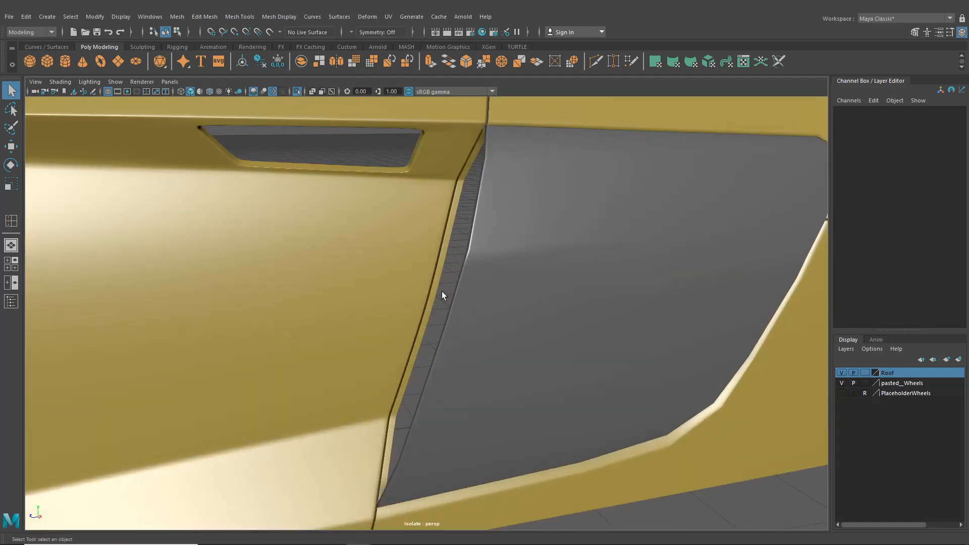
left_click(431, 281)
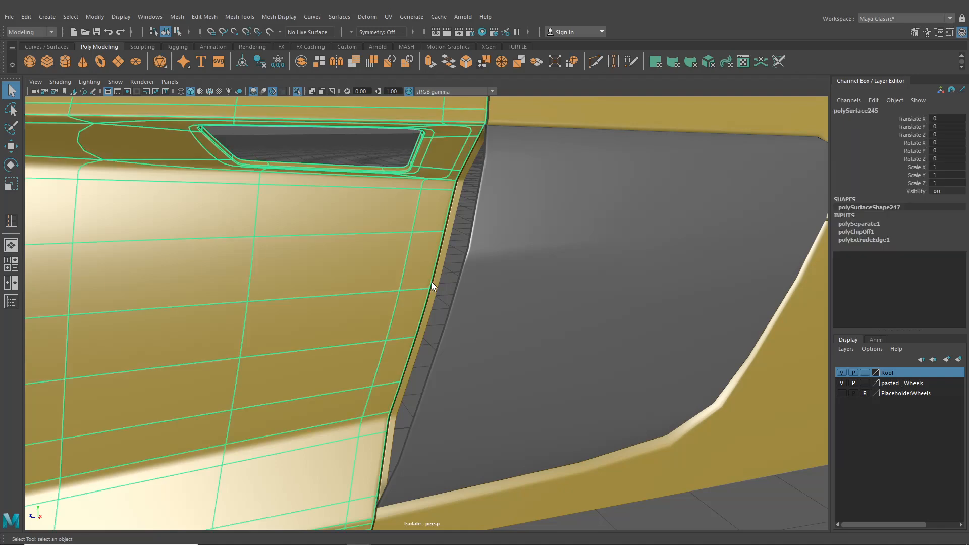
left_click(435, 283)
Extrude the side intake panel's inner border edges facing the door to a Translate X of about -0.012.
left_click_drag(435, 284, 742, 263, "alt")
key("f")
left_click(496, 283)
scroll(551, 330, "up", 3)
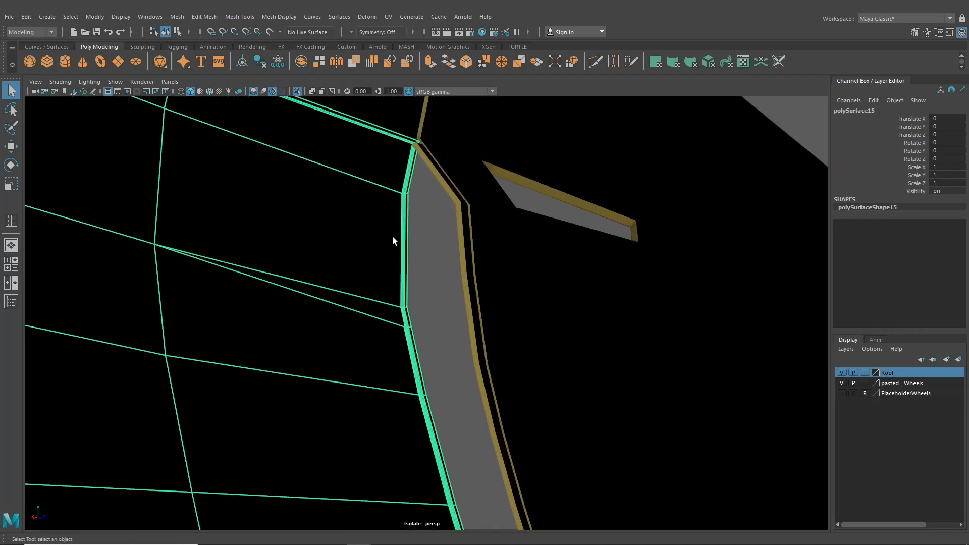
mouse_move(394, 241)
left_mouse_down("alt")
mouse_move(430, 253)
mouse_move(380, 258)
mouse_move(402, 238)
left_mouse_up("alt")
right_click(393, 194)
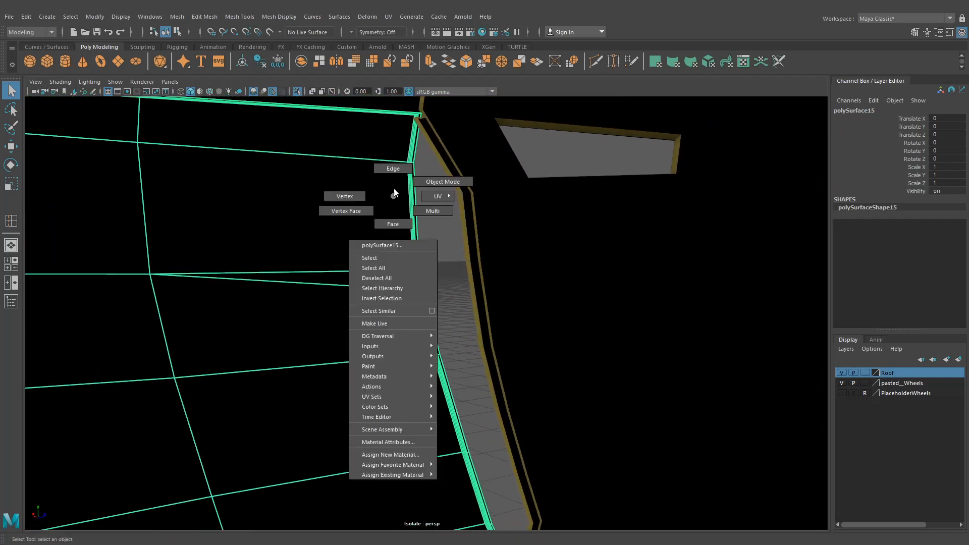
left_click(393, 168)
left_click_drag(405, 147, 428, 142, "alt")
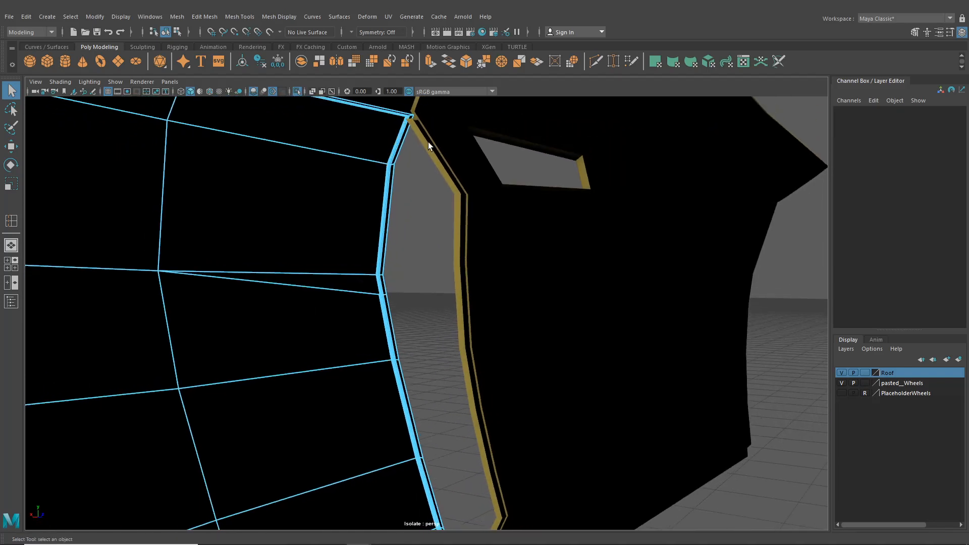
left_click(391, 187)
left_click(407, 372, "shift")
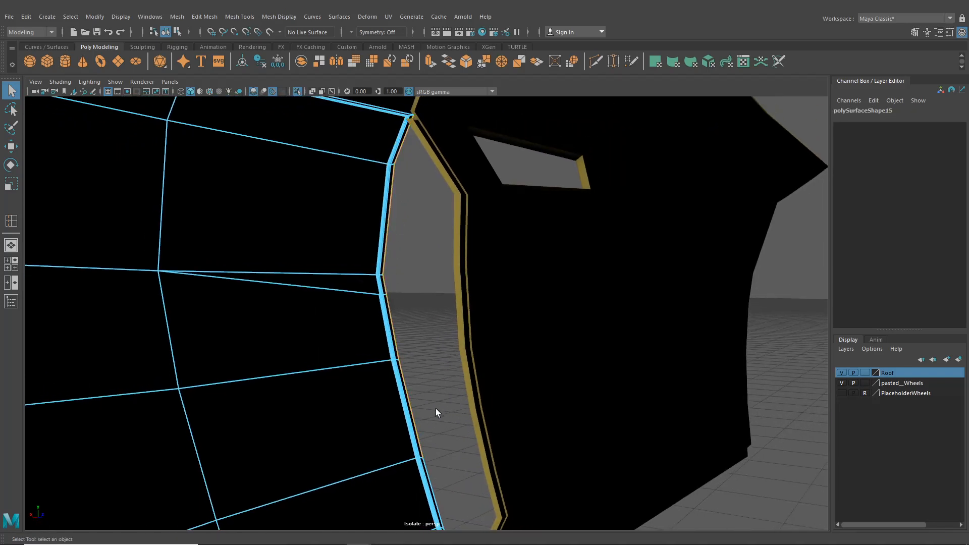
left_click_drag(435, 408, 408, 262, "alt")
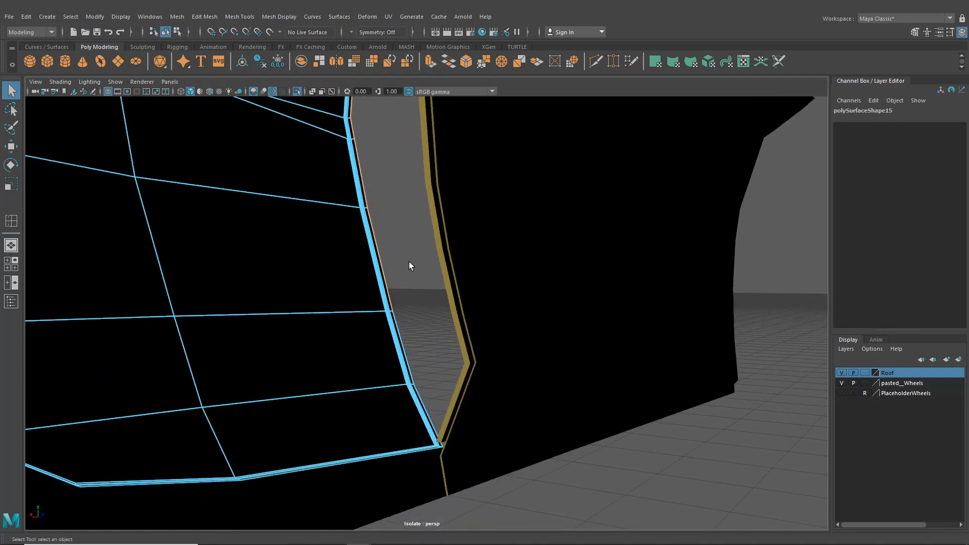
left_click(423, 384, "shift")
key("ctrl+e")
left_click_drag(425, 325, 439, 351, "alt")
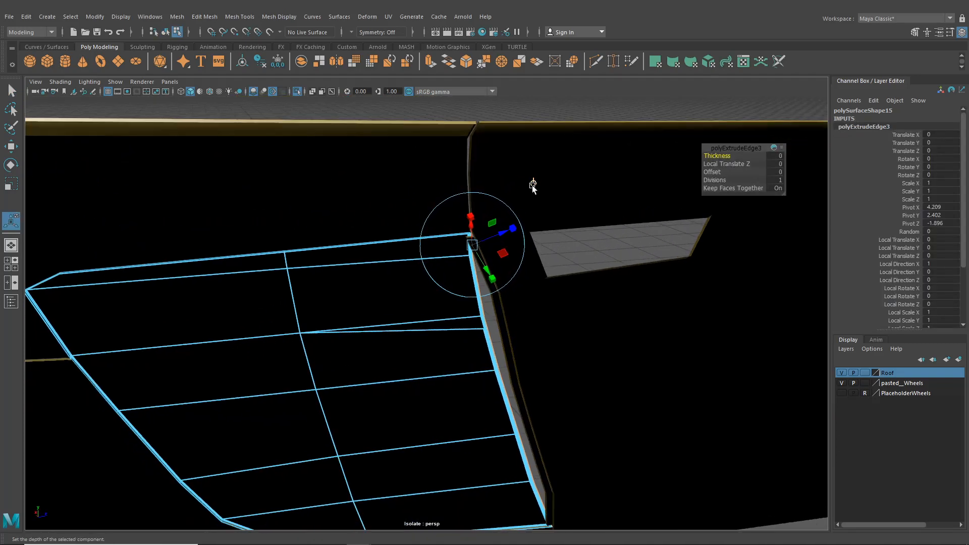
left_click_drag(532, 186, 472, 271, "alt")
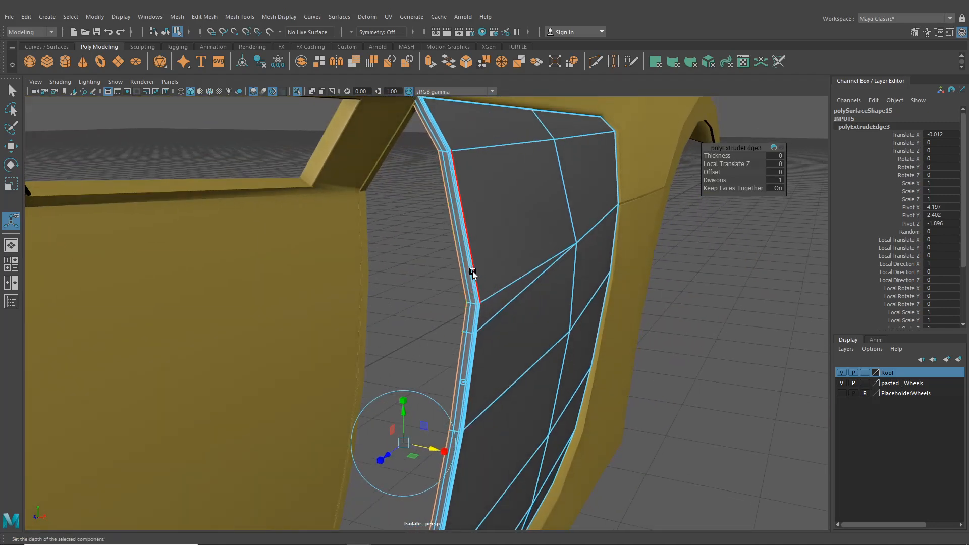
Extract the newly extruded strip of faces from the side intake panel.
right_click_drag(471, 257, 467, 243)
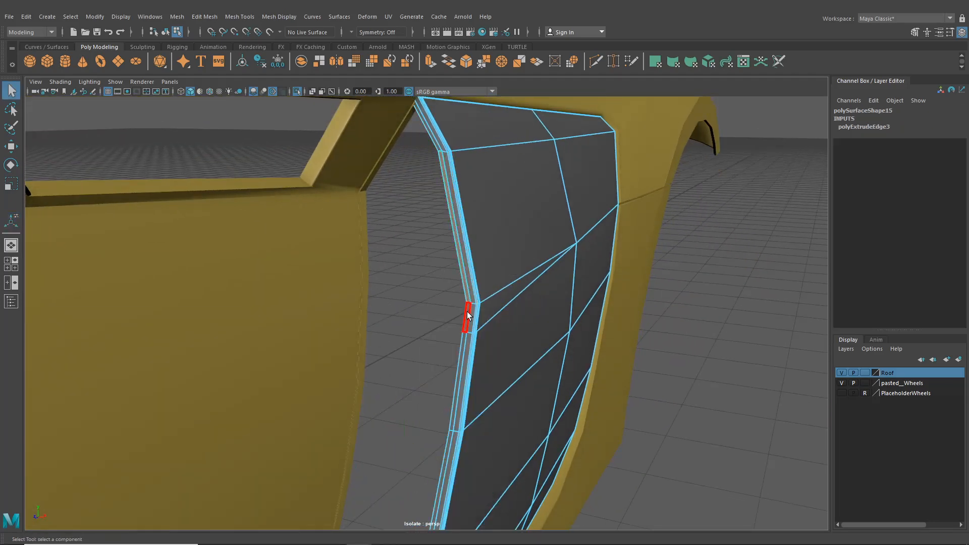
scroll(474, 338, "down", 4)
middle_click_drag(477, 346, 476, 301, "alt")
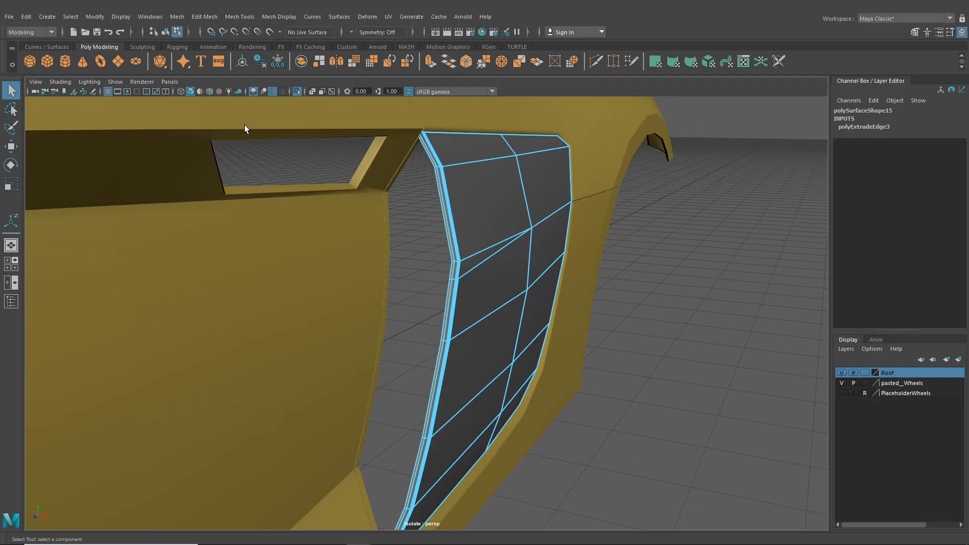
left_click(178, 17)
mouse_move(204, 17)
left_click(234, 302)
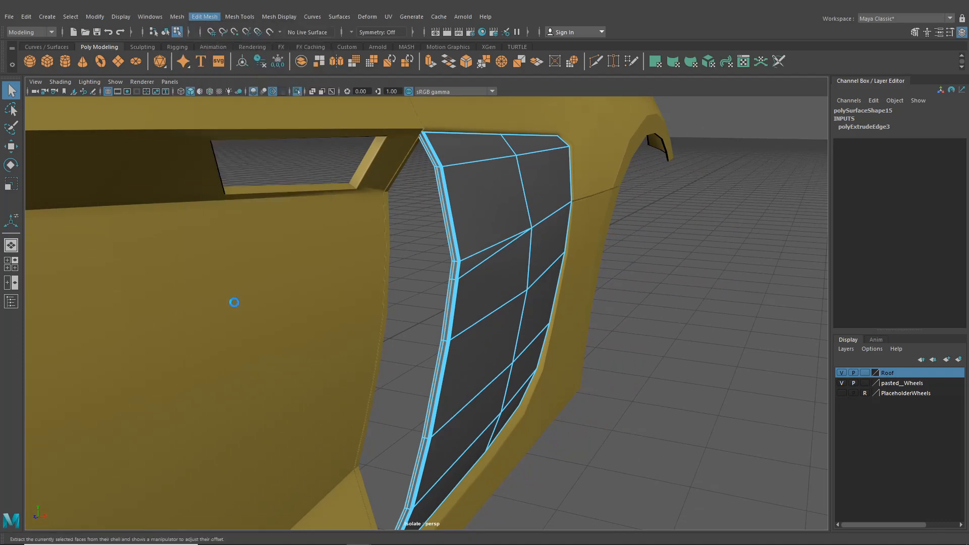
Center the pivot of the extracted intake panel strip and move the strip to about -0.001 in Translate X.
left_click(688, 328)
scroll(499, 301, "up", 3)
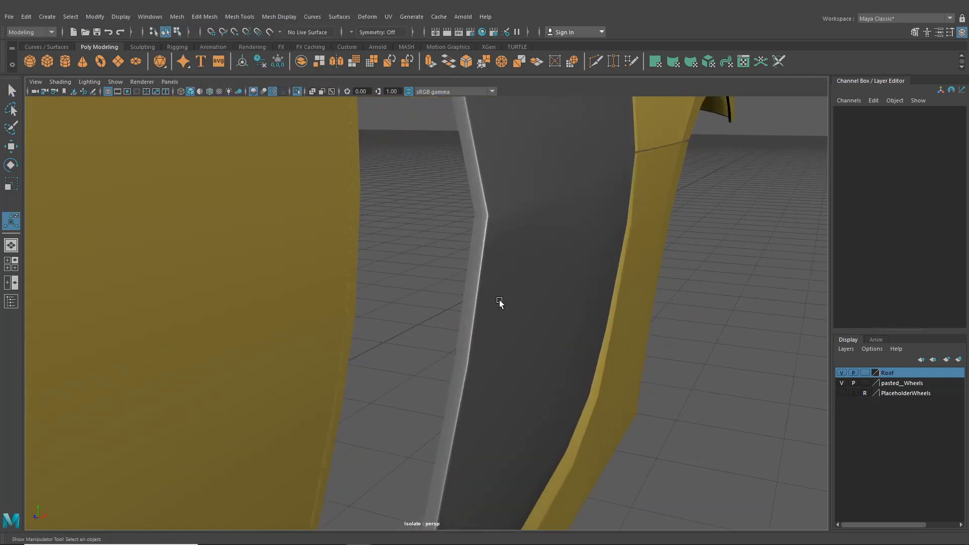
left_click(464, 284)
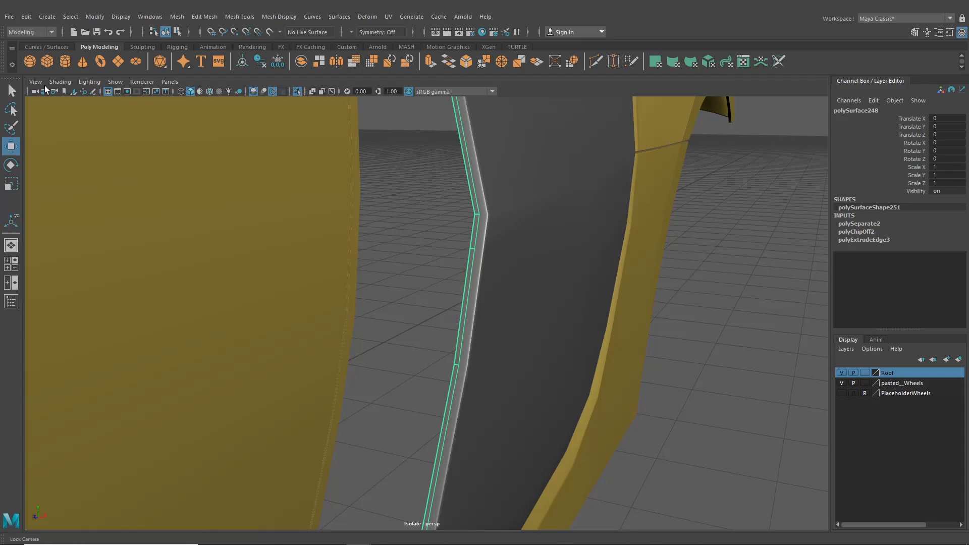
left_click(51, 18)
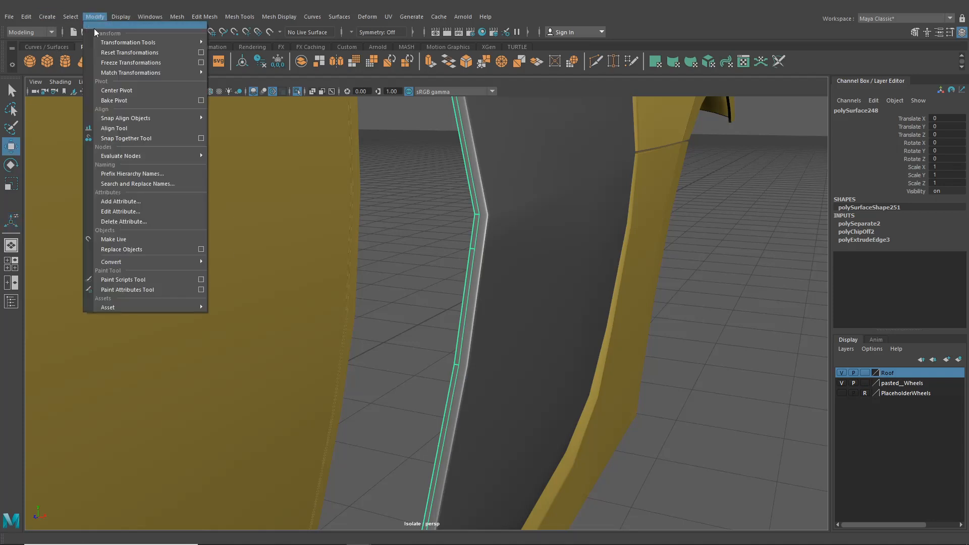
left_click(134, 94)
left_click_drag(445, 388, 444, 390)
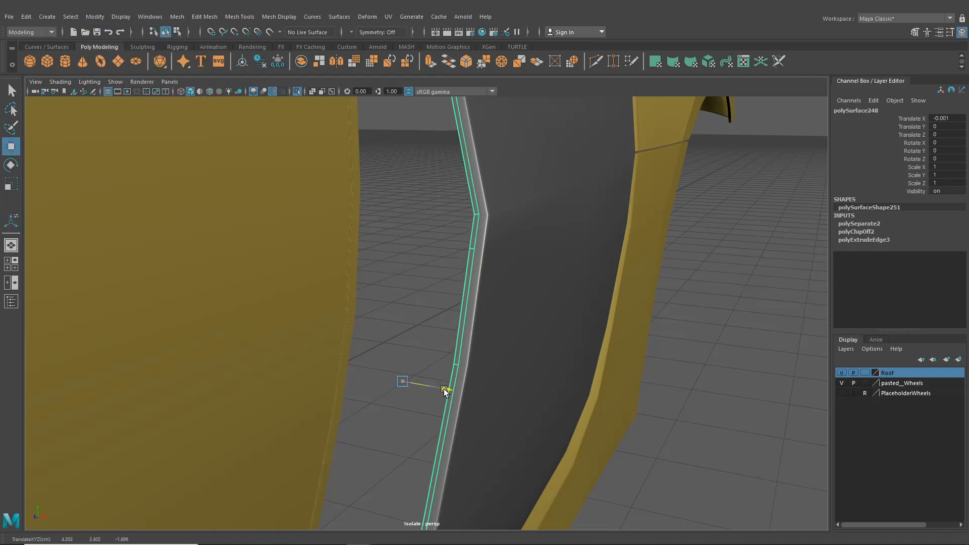
left_click(686, 375)
right_click_drag(685, 375, 504, 374, "alt")
left_click(503, 374)
right_click_drag(503, 260, 507, 234)
left_click_drag(508, 234, 500, 416, "alt")
key("ctrl+e")
left_click(472, 122)
left_click_drag(475, 273, 441, 350, "alt")
left_click_drag(376, 392, 559, 351, "alt")
key("ctrl+z")
Extrude the border edges of the intake panel's strip to a Translate Z of about -0.132.
left_click(469, 344)
left_click(467, 352)
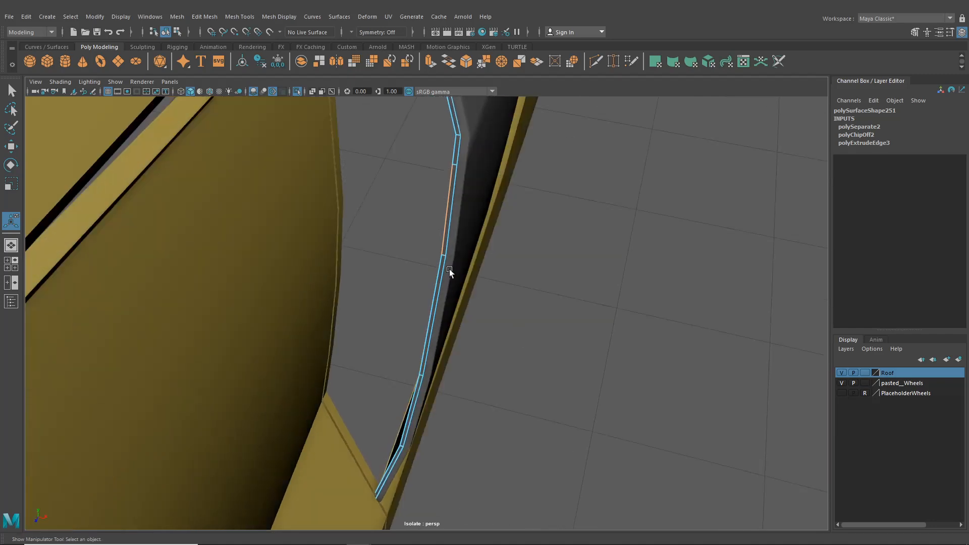
left_click(440, 220)
key("ctrl+e")
left_click_drag(452, 236, 454, 157, "alt")
left_click(453, 157)
scroll(456, 257, "up", 4)
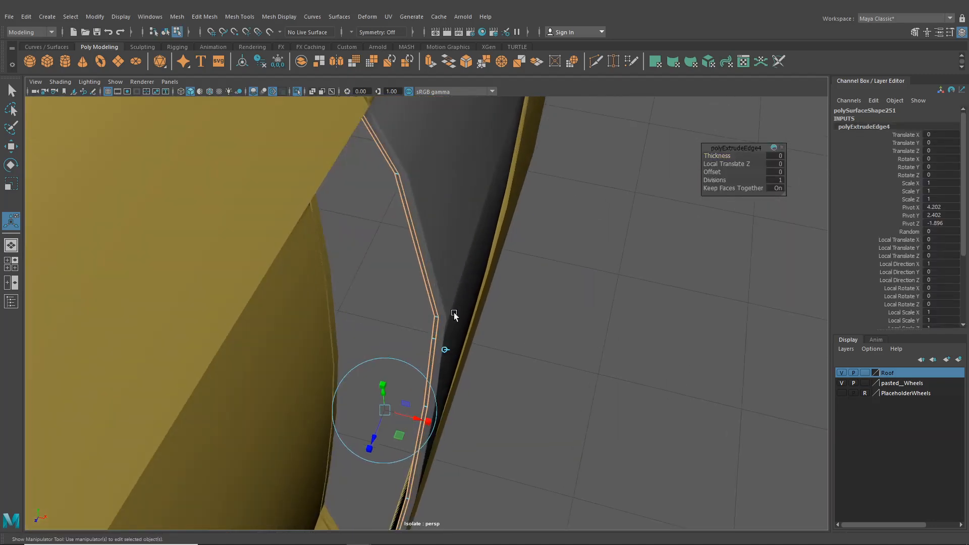
left_click_drag(453, 313, 596, 298, "alt")
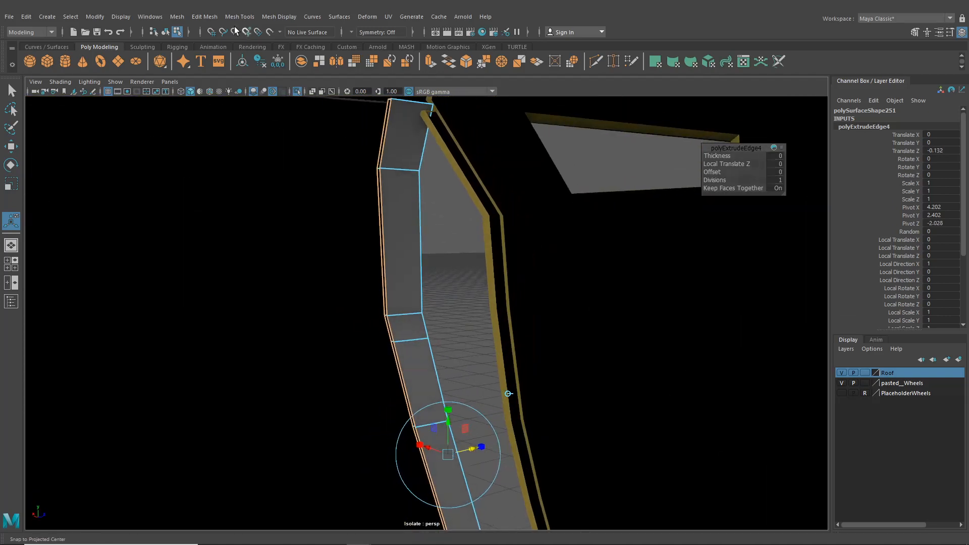
Insert five supporting edge loops in the extruded intake strip, including close to its upper and lower ends.
left_click(236, 17)
left_click(260, 92)
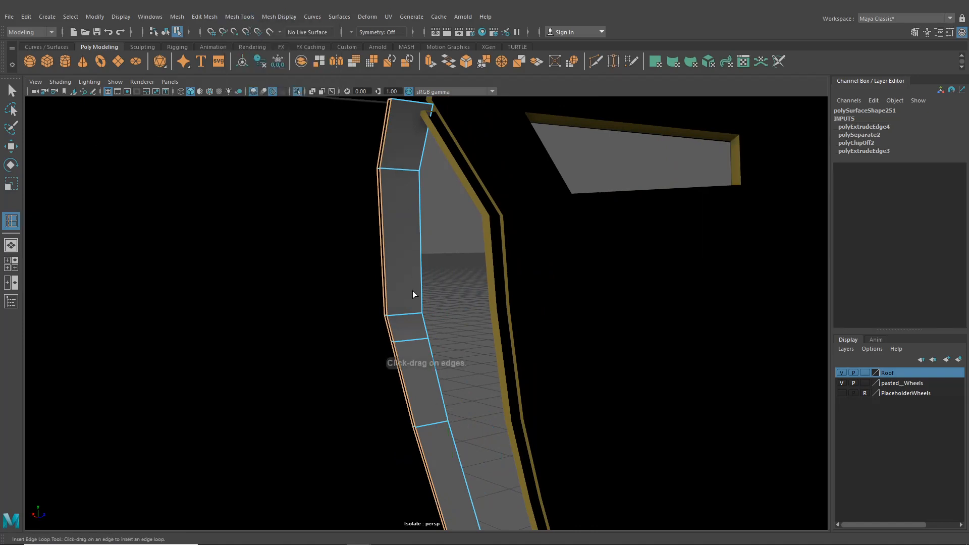
left_click(421, 319)
left_click_drag(421, 318, 234, 351, "alt")
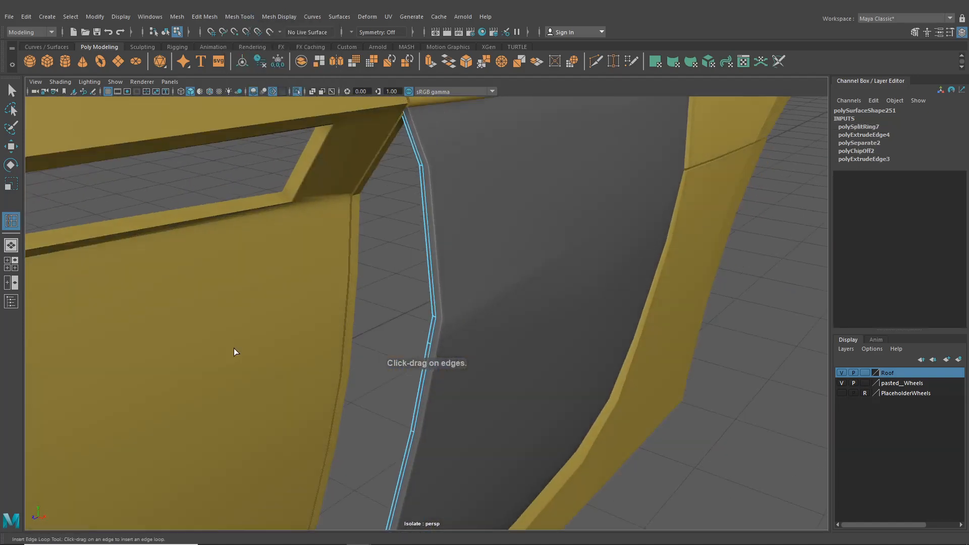
left_click(405, 107)
left_click_drag(405, 112, 490, 258, "alt")
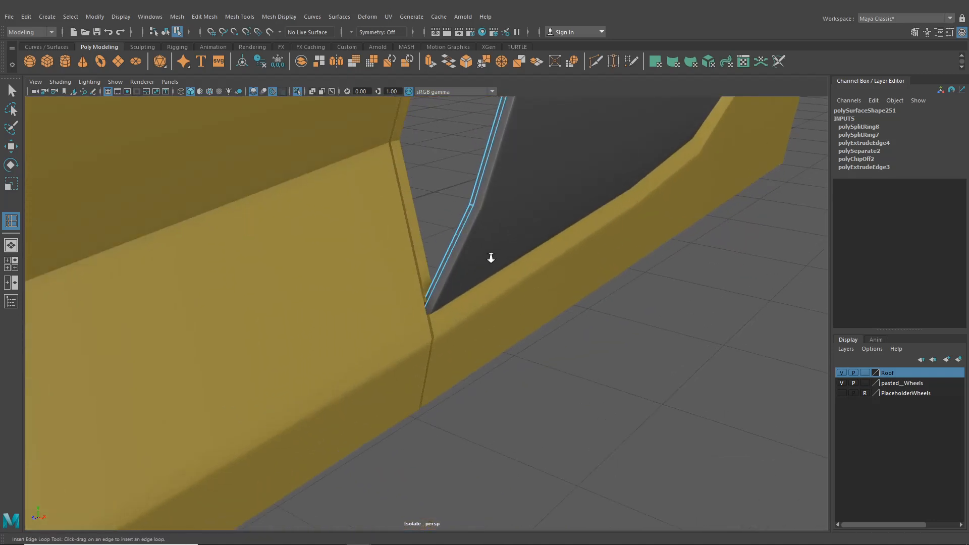
right_click_drag(490, 258, 431, 279, "alt")
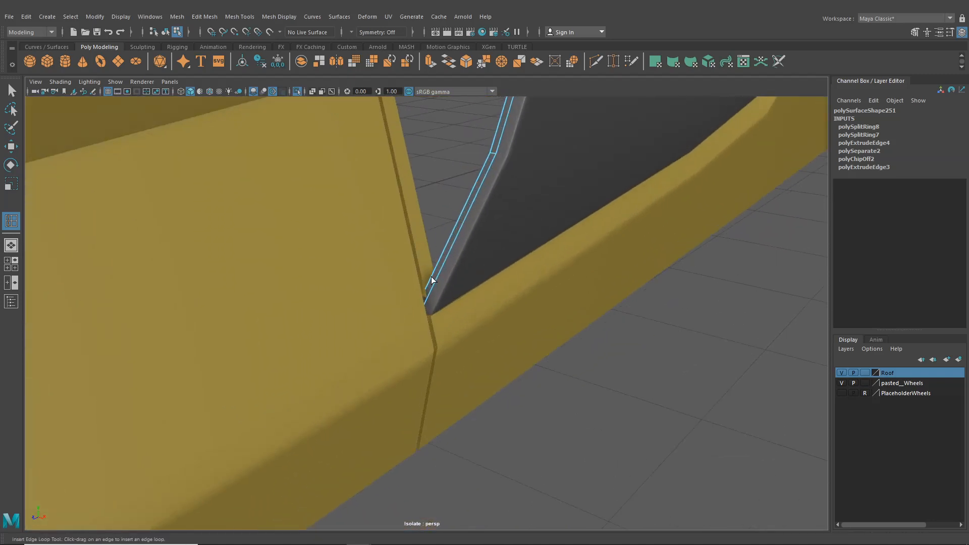
left_click(423, 313)
left_click_drag(456, 290, 153, 132, "alt")
left_click(376, 294)
left_click(379, 297)
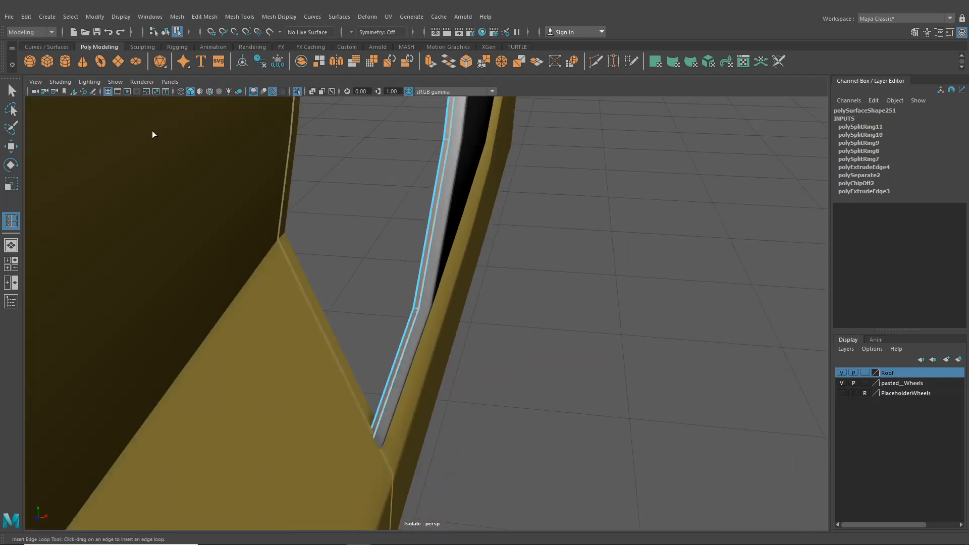
Show the side intake panel and its extruded strip in smooth preview.
left_click(164, 32)
left_click(527, 277)
left_click(426, 295)
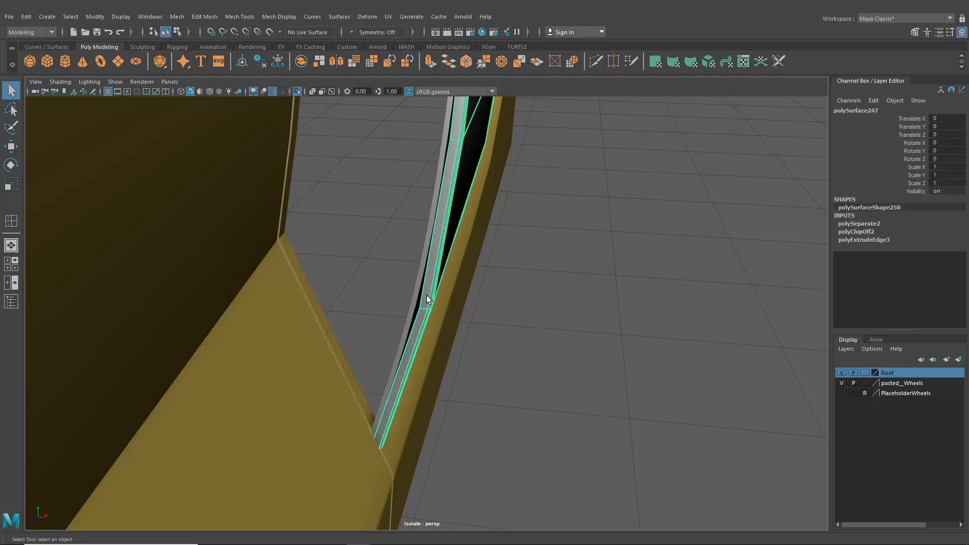
left_click(409, 274)
Assign the existing lambert2 material to the intake panel's trim strip.
left_click(419, 274)
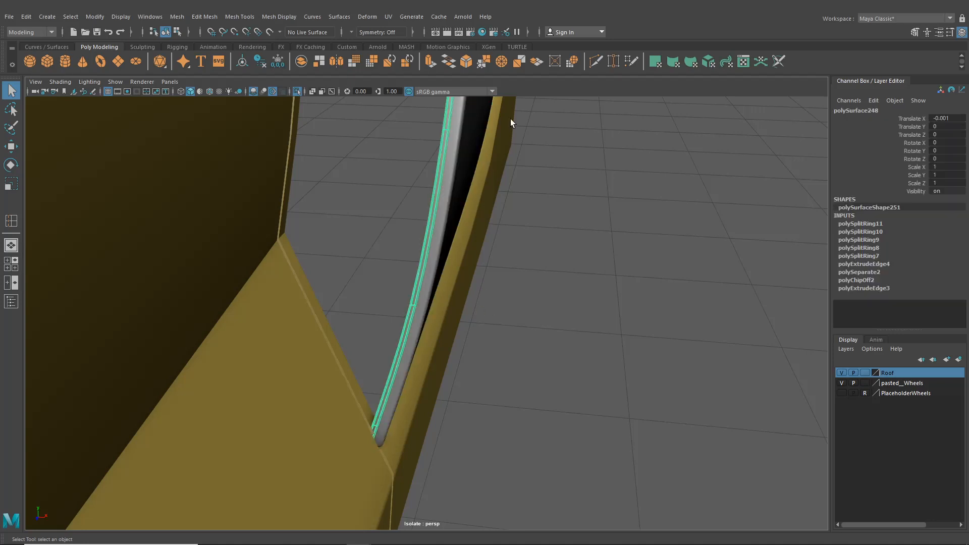
left_click(482, 32)
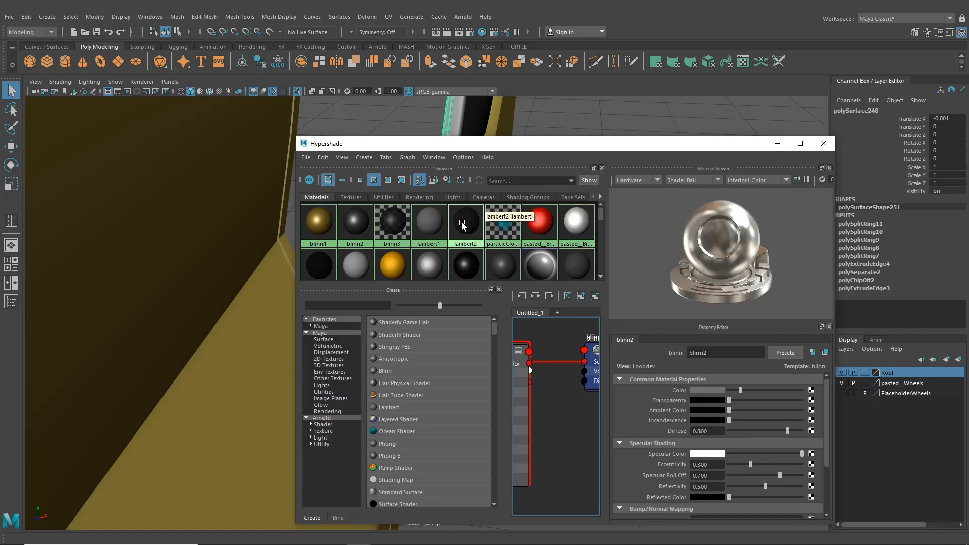
right_click_drag(462, 225, 462, 197)
left_click(820, 147)
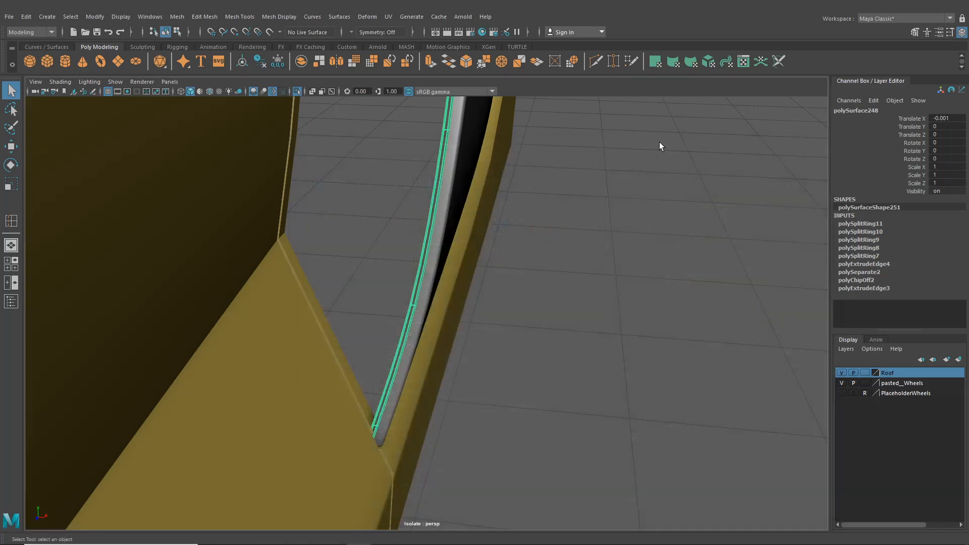
left_click(660, 143)
left_click_drag(660, 142, 604, 273, "alt")
right_click_drag(604, 273, 508, 301, "alt")
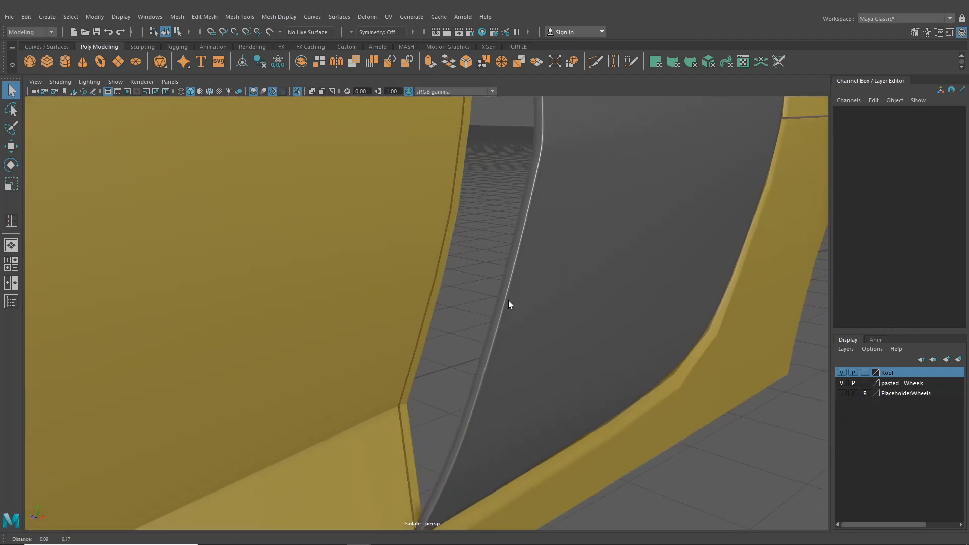
Isolate the trim strip along the door's rear edge from the rest of the car body.
left_click(443, 272)
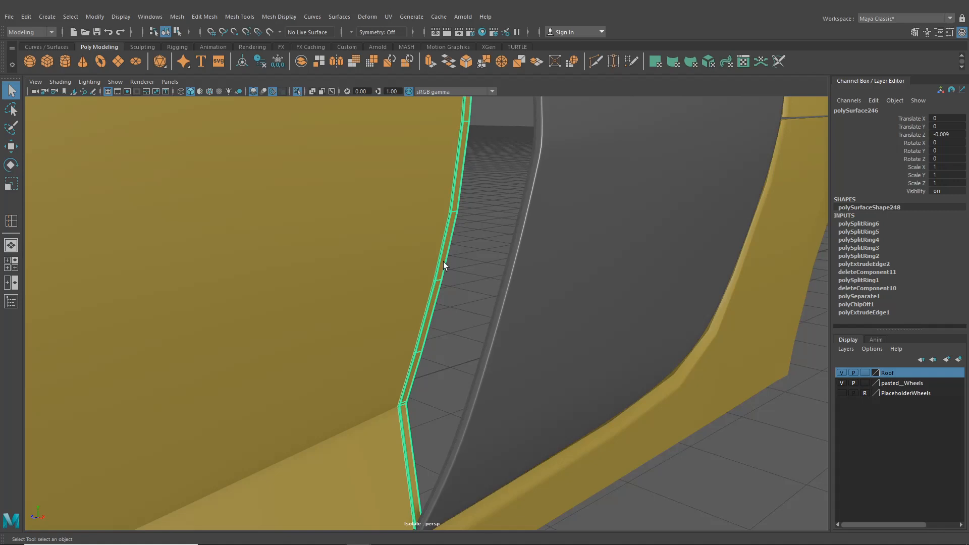
left_click_drag(470, 280, 465, 256, "alt")
right_click_drag(465, 256, 557, 267)
left_click(165, 32)
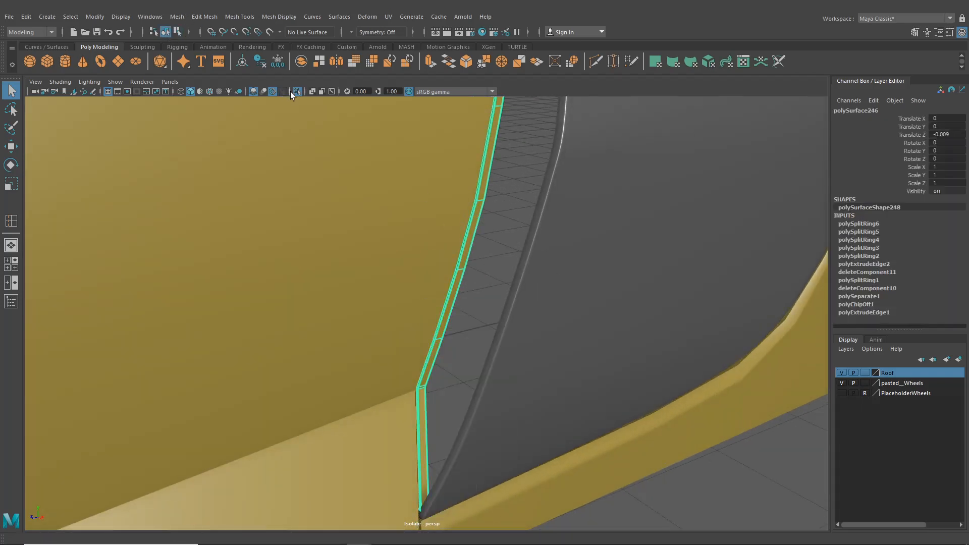
left_click_drag(377, 129, 356, 96, "alt")
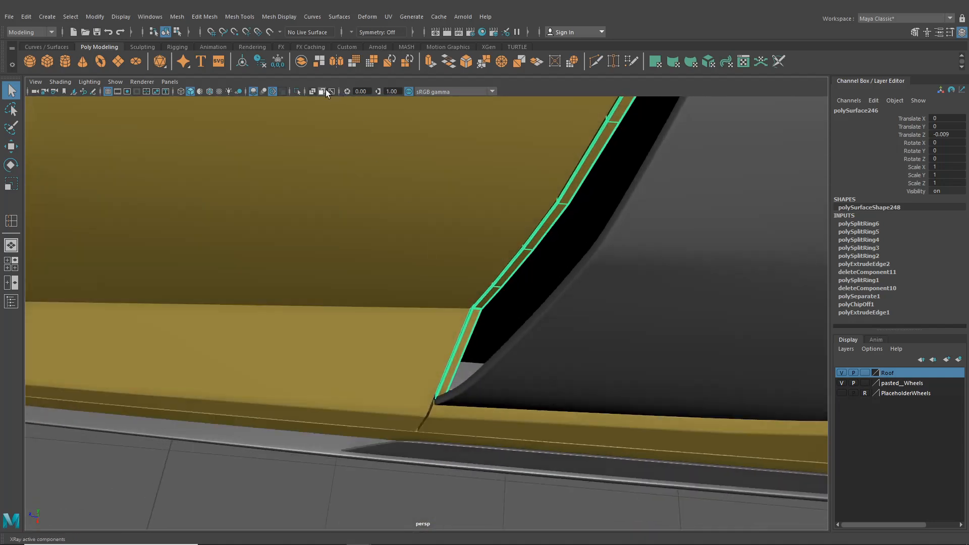
left_click(298, 90)
Extrude the door strip's rear border edges along its full length to a Translate X of about 0.014.
left_click_drag(504, 186, 477, 201, "alt")
right_click_drag(473, 177, 459, 191)
middle_click_drag(459, 192, 459, 179, "alt")
right_click_drag(459, 179, 471, 429, "alt")
left_click(353, 268)
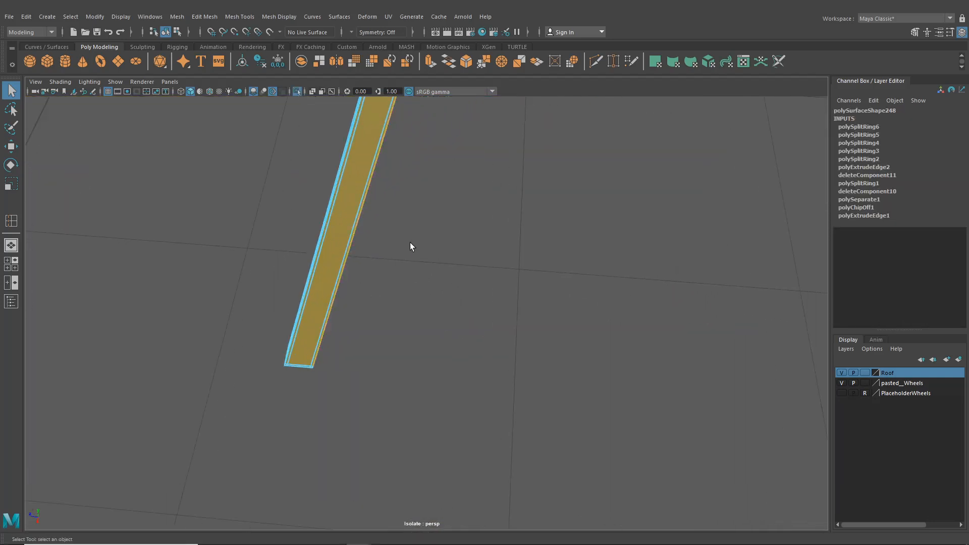
right_click_drag(505, 323, 490, 250, "alt")
middle_click_drag(489, 250, 459, 329, "alt")
scroll(458, 330, "up", 1)
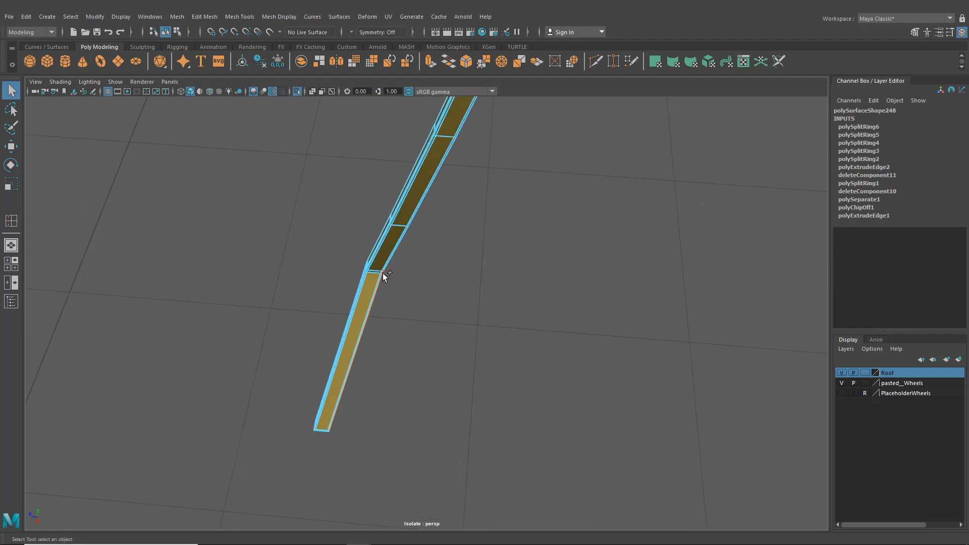
left_click(388, 268, "shift")
left_click(417, 214, "shift")
right_click_drag(508, 126, 346, 307, "alt")
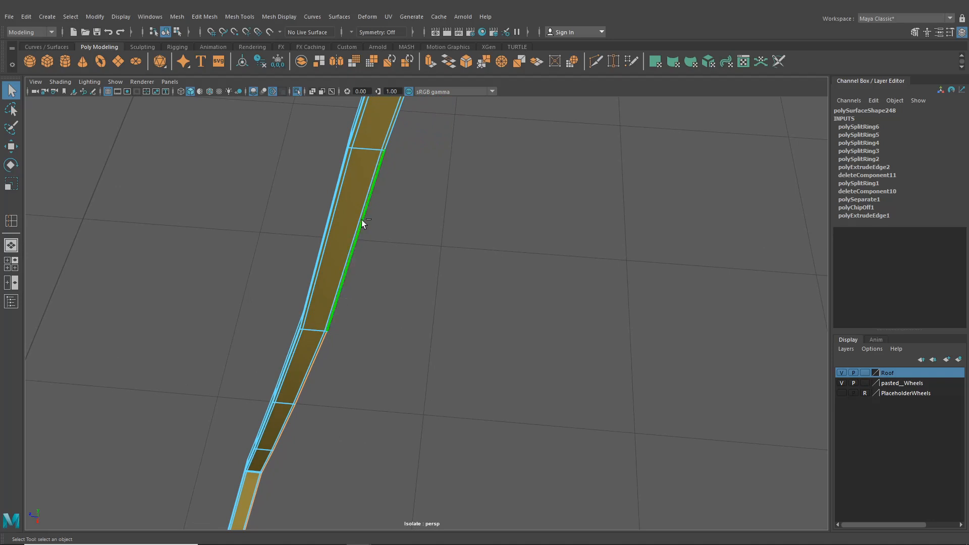
left_click_drag(393, 138, 376, 244, "alt")
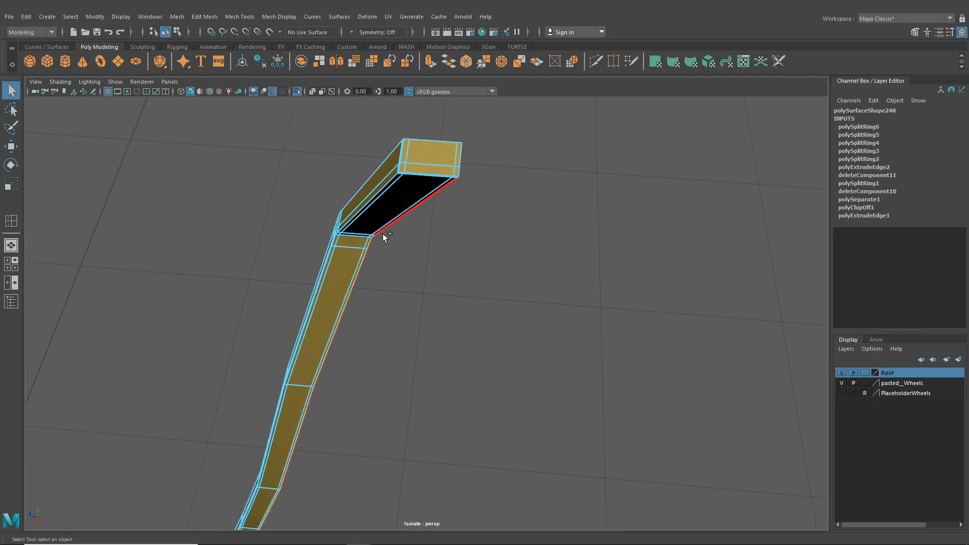
left_click_drag(435, 231, 440, 181, "alt")
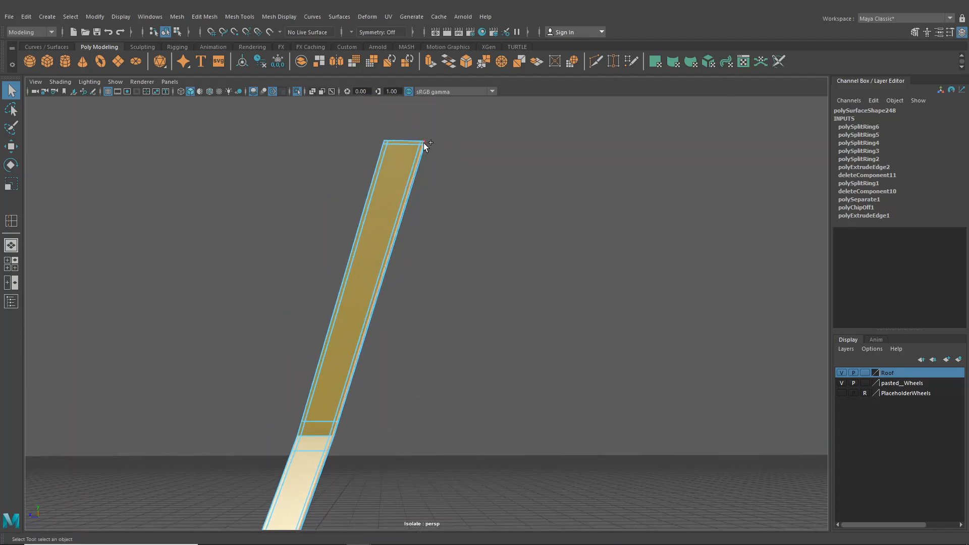
left_click_drag(422, 143, 478, 310, "alt")
key("ctrl+e")
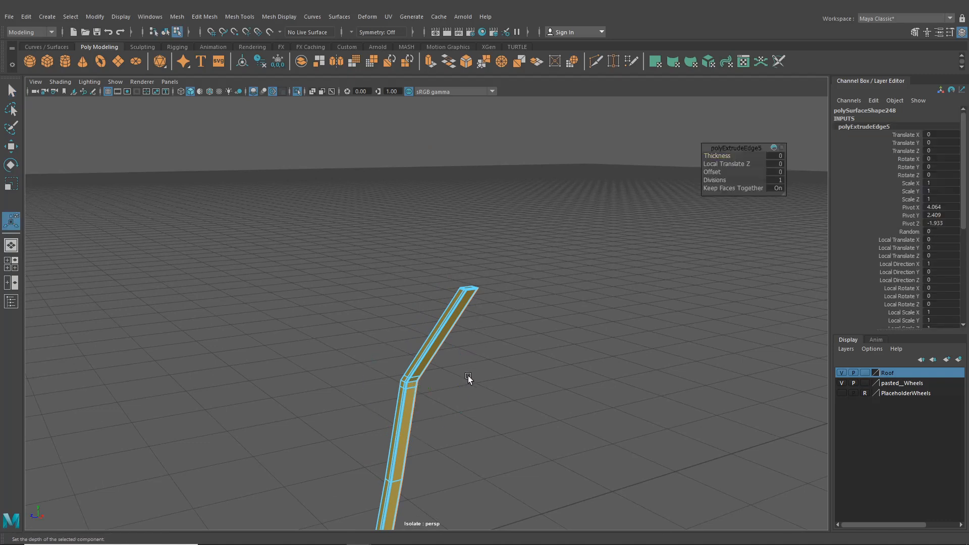
left_click_drag(468, 376, 433, 356, "alt")
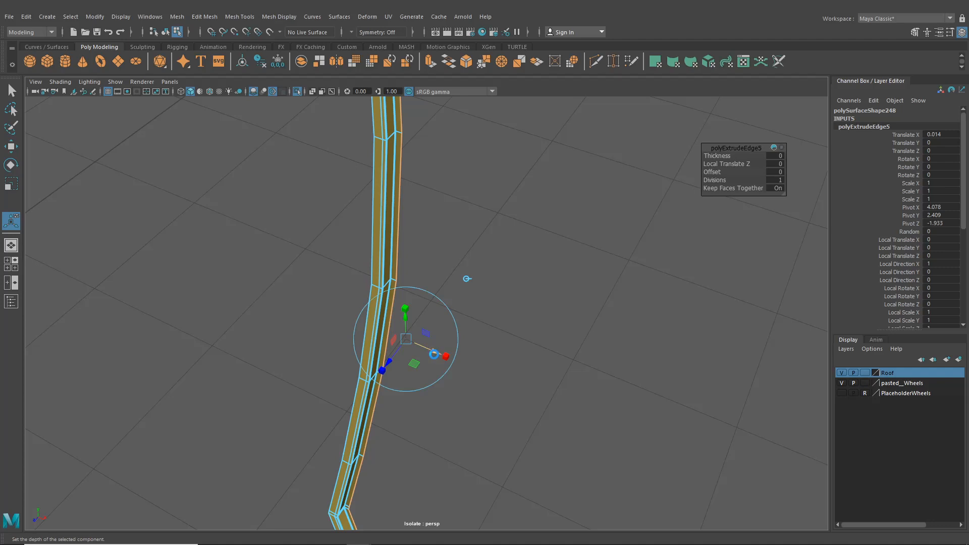
Extrude the door strip's new border edges again, inward to a Translate Z of about -0.051.
key("ctrl+e")
scroll(440, 298, "down", 4)
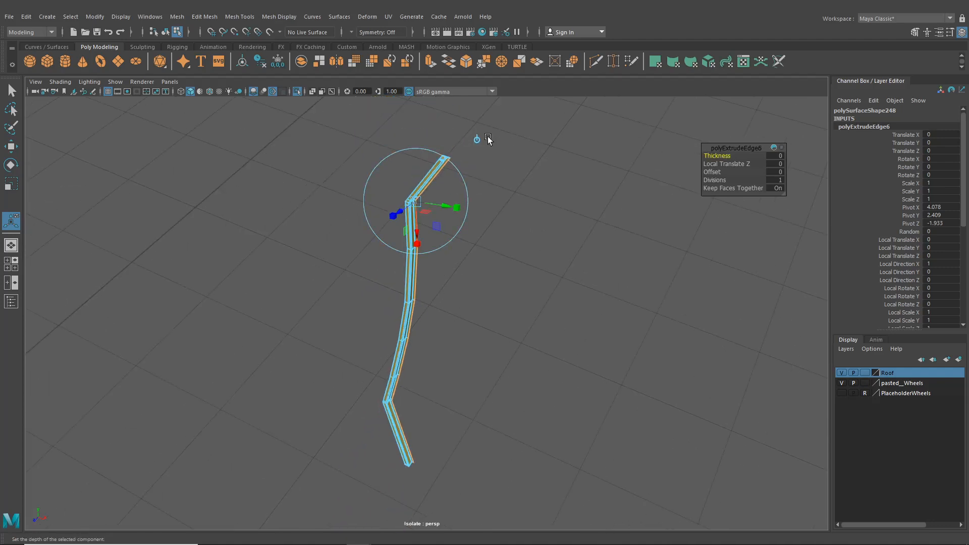
left_click(476, 139)
scroll(412, 333, "up", 5)
left_click_drag(393, 355, 412, 352)
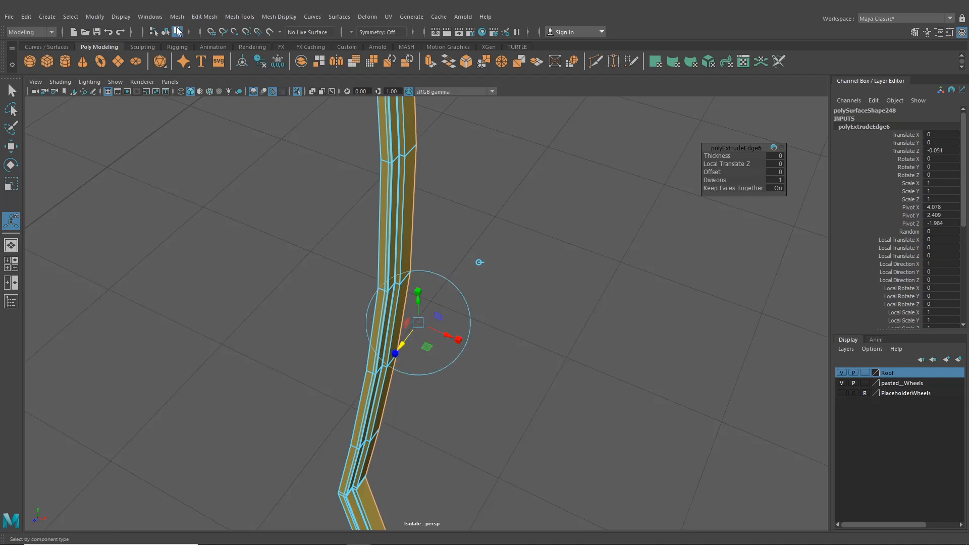
Extract the newly extruded faces along the door strip's rear side as a separate piece.
right_click_drag(404, 148, 404, 168)
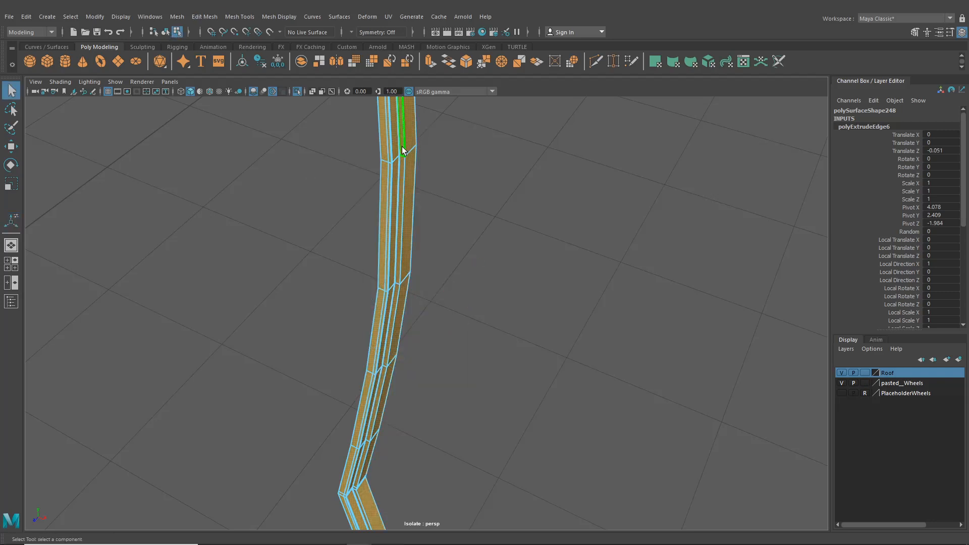
left_click(402, 148)
double_click(402, 159, "shift")
double_click(406, 161, "shift")
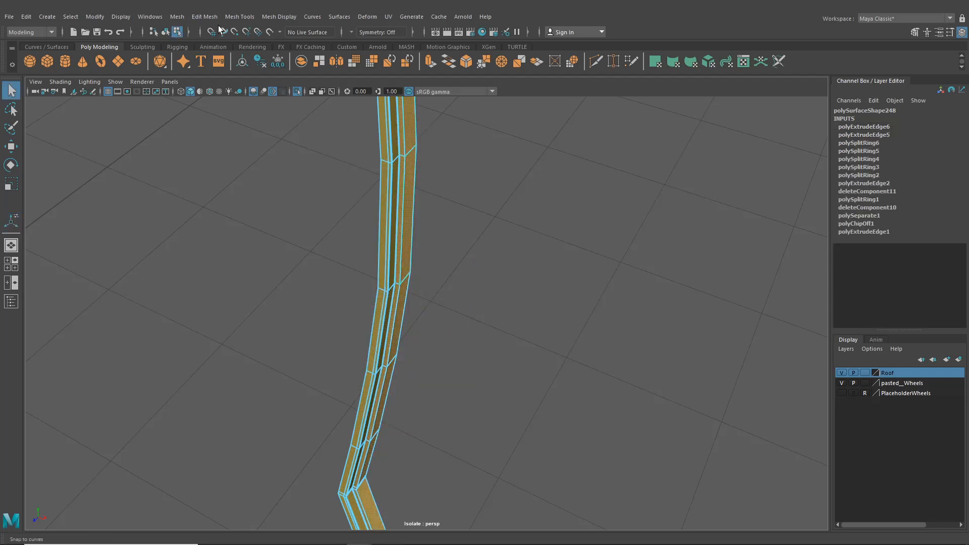
left_click(204, 16)
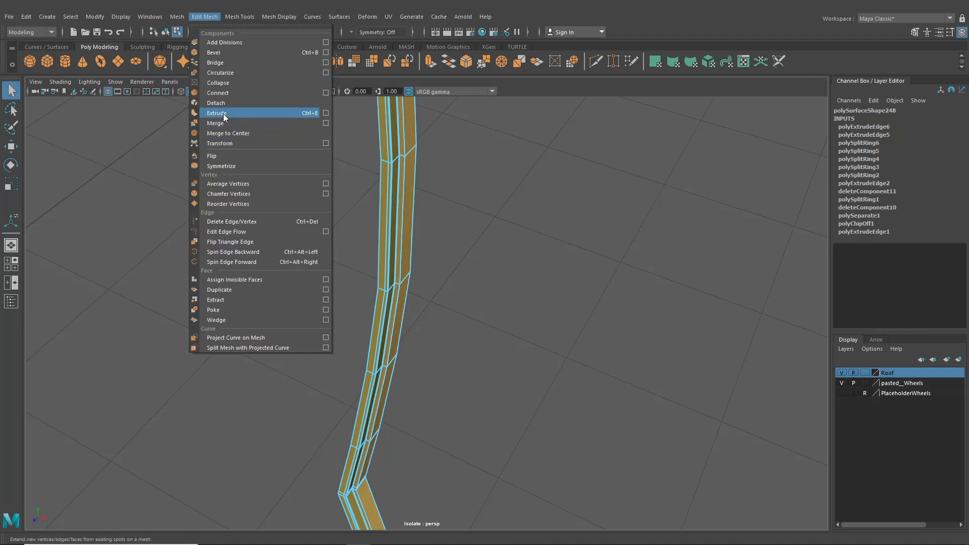
left_click(222, 300)
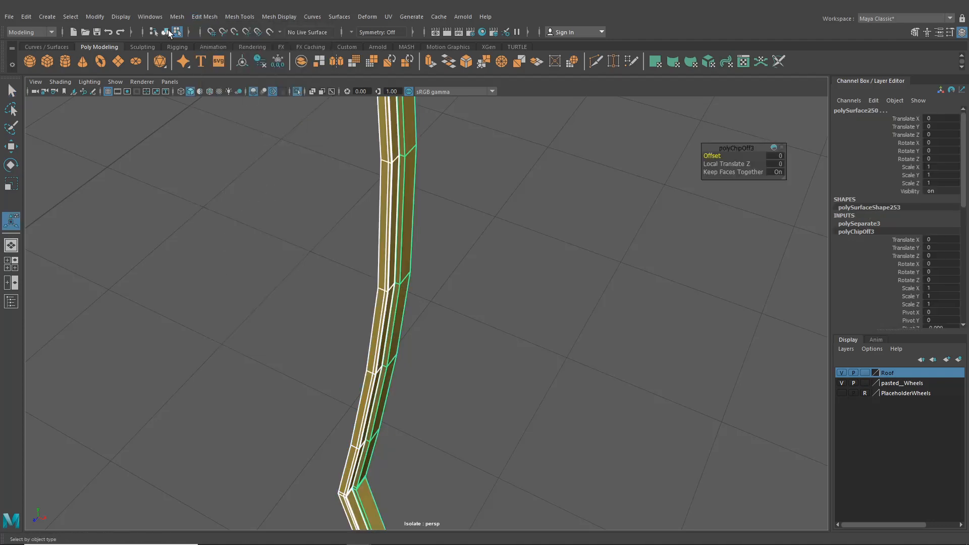
Leave the isolated view and show the smoothed door strips against the neighbouring body panels.
left_click(297, 91)
left_click_drag(331, 122, 383, 307, "alt")
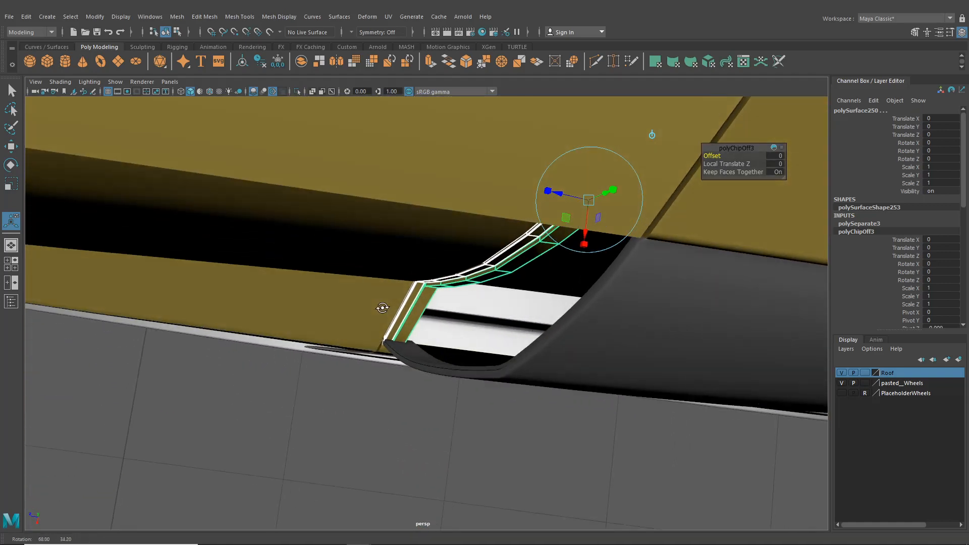
left_click(406, 385)
left_click_drag(405, 385, 483, 305, "alt")
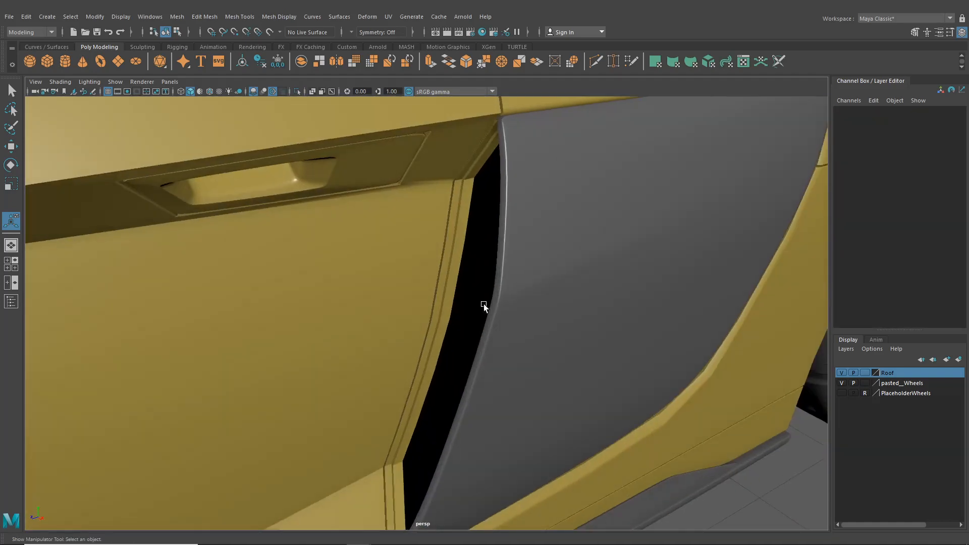
Move the free border vertices of the door's extracted inner strip along Z, widening it rearward into the intake opening.
left_click(453, 289)
right_click_drag(453, 283, 452, 231)
double_click(462, 254)
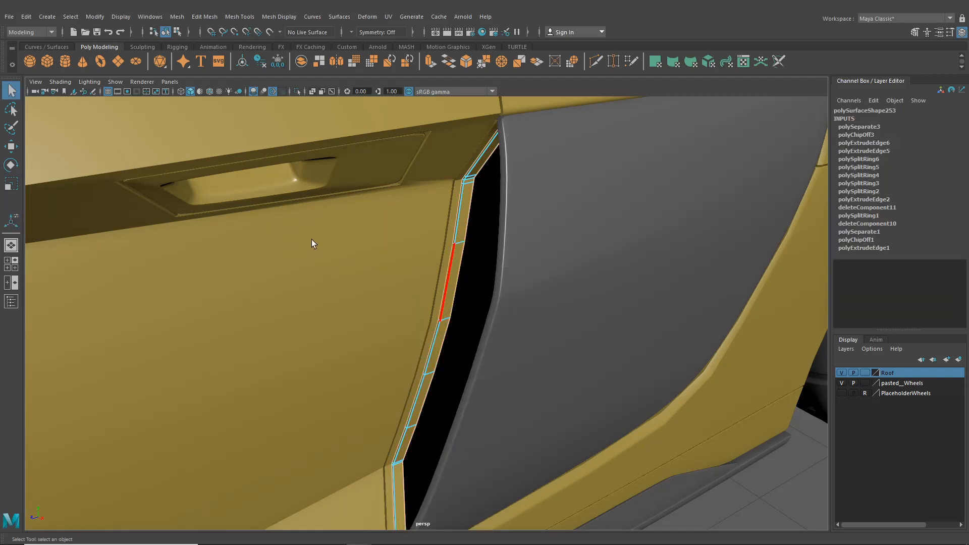
left_click_drag(452, 301, 441, 216, "alt")
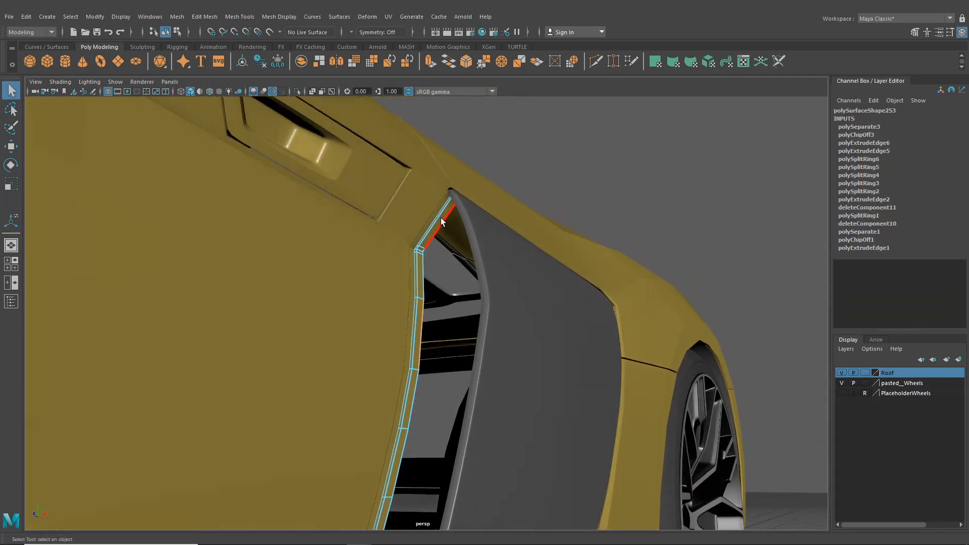
right_click_drag(440, 217, 411, 217)
left_click_drag(449, 256, 391, 284, "alt")
left_click(434, 263)
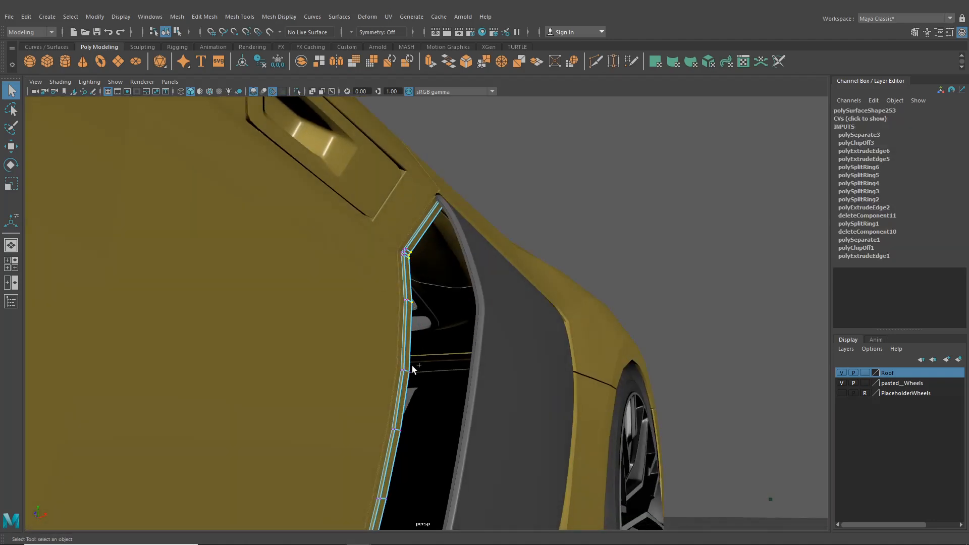
left_click_drag(410, 394, 408, 414, "alt")
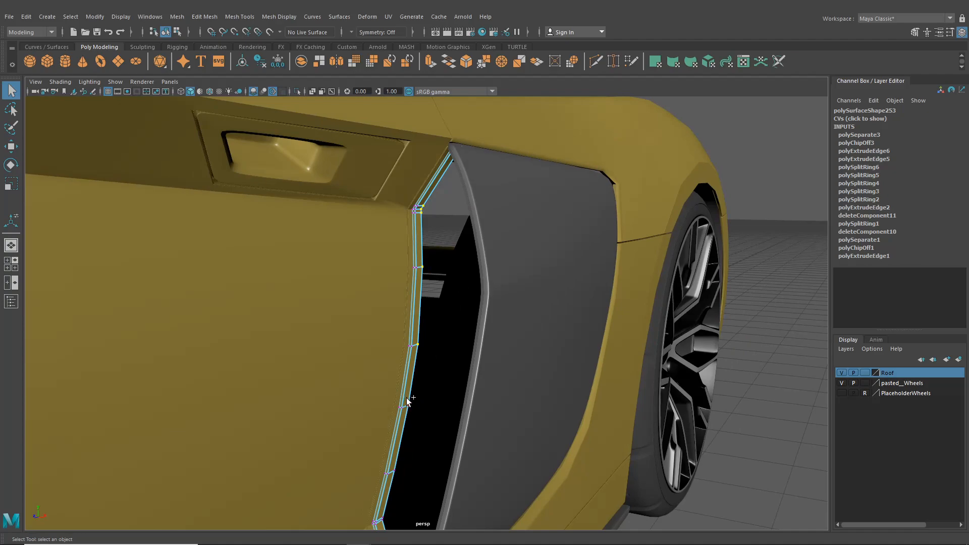
right_click_drag(412, 422, 327, 400, "alt")
left_click_drag(327, 401, 580, 238, "alt")
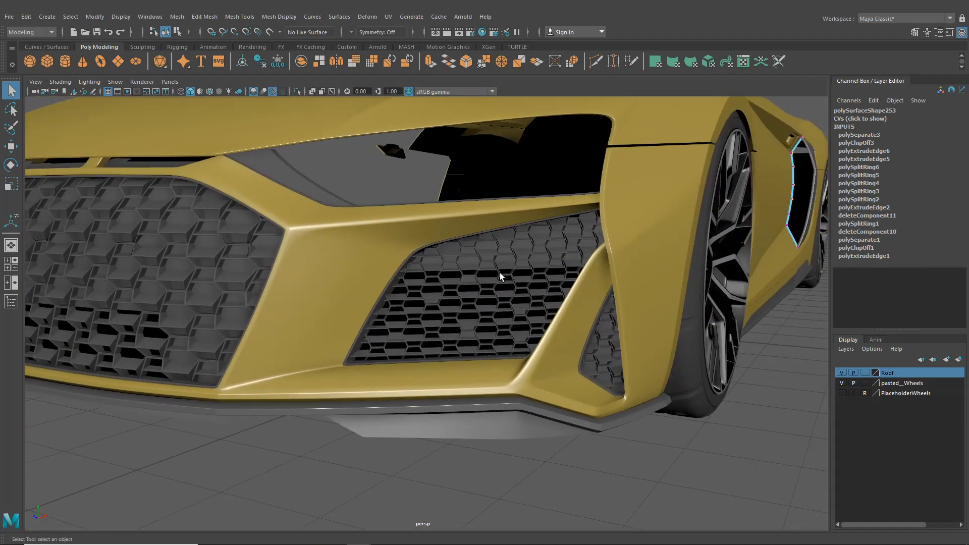
left_click_drag(499, 273, 266, 377, "alt")
middle_click_drag(266, 376, 240, 380, "alt")
scroll(417, 338, "up", 8)
middle_click_drag(420, 338, 404, 272, "alt")
scroll(449, 321, "up", 4)
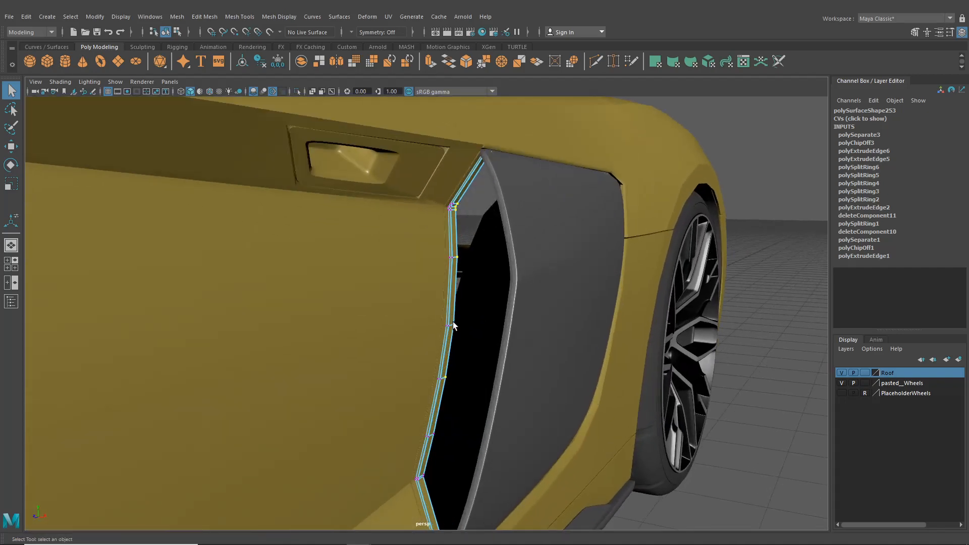
scroll(458, 336, "up", 3)
middle_click_drag(462, 347, 457, 246, "alt")
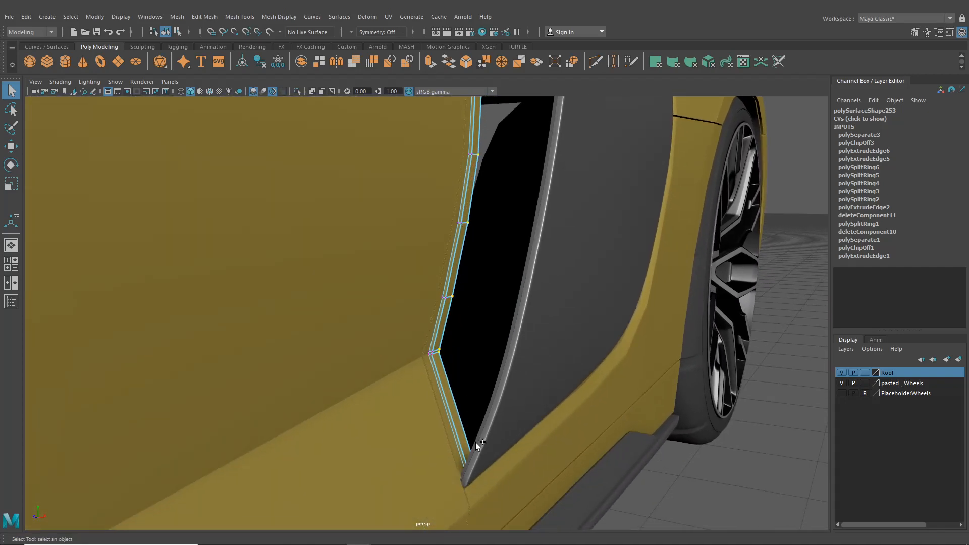
left_click_drag(490, 477, 469, 308, "alt")
left_click_drag(488, 353, 265, 295)
left_click_drag(301, 275, 316, 259, "alt")
middle_click_drag(316, 259, 340, 225, "alt")
scroll(333, 225, "down", 15)
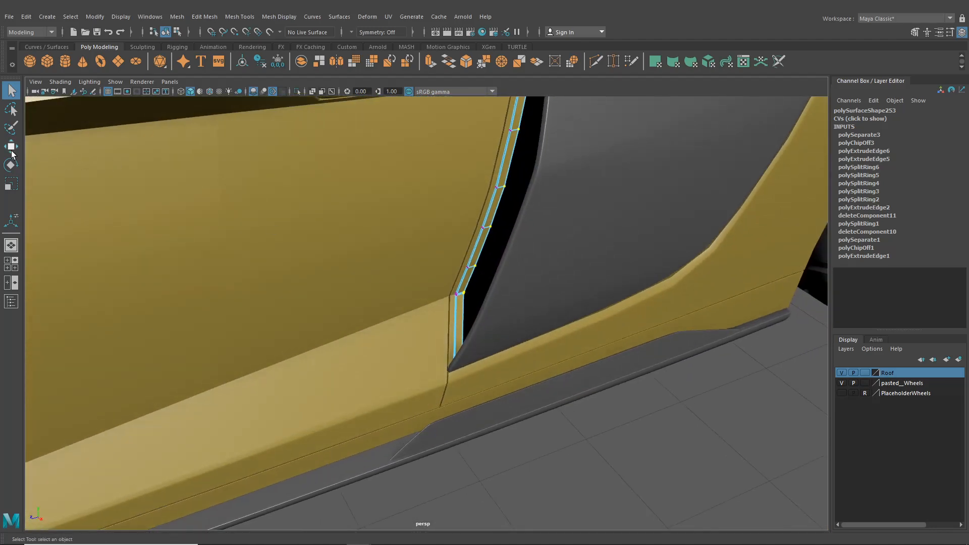
left_click(11, 148)
left_click_drag(448, 170, 205, 14, "alt")
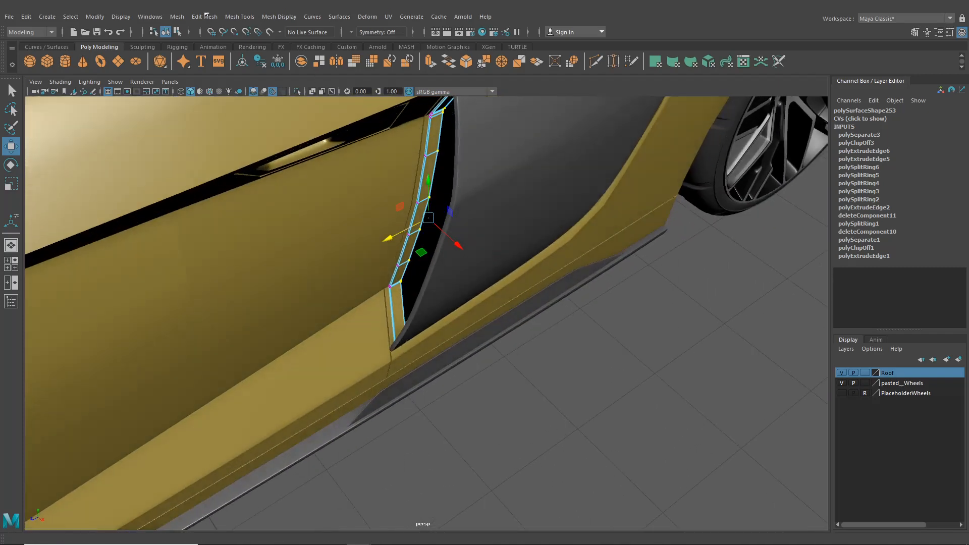
left_click(165, 32)
Insert supporting edge loops lengthwise beside the outer fold of the door's extracted inner strip.
left_click_drag(363, 237, 384, 212, "alt")
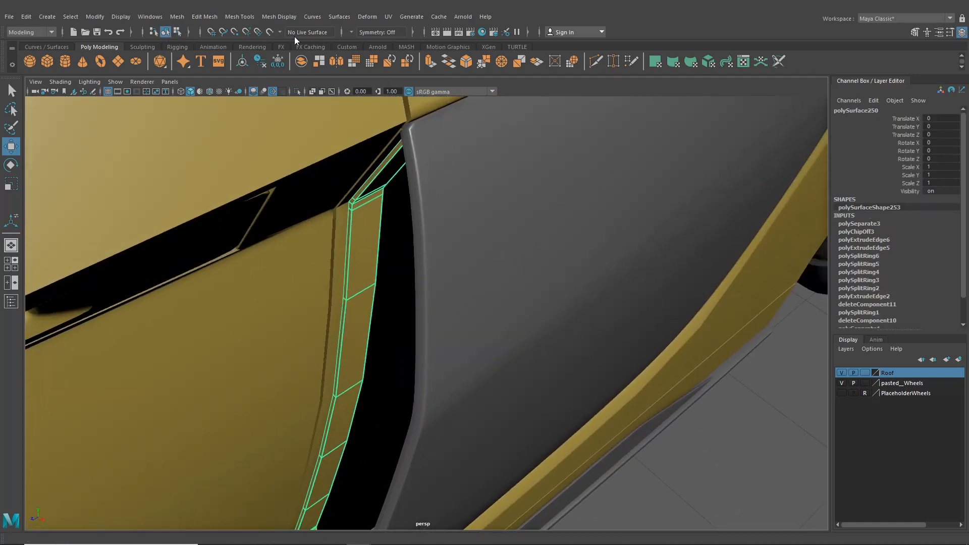
left_click(239, 17)
left_click(256, 93)
right_click_drag(324, 188, 333, 346, "alt")
left_click_drag(333, 345, 345, 325)
left_click(346, 325)
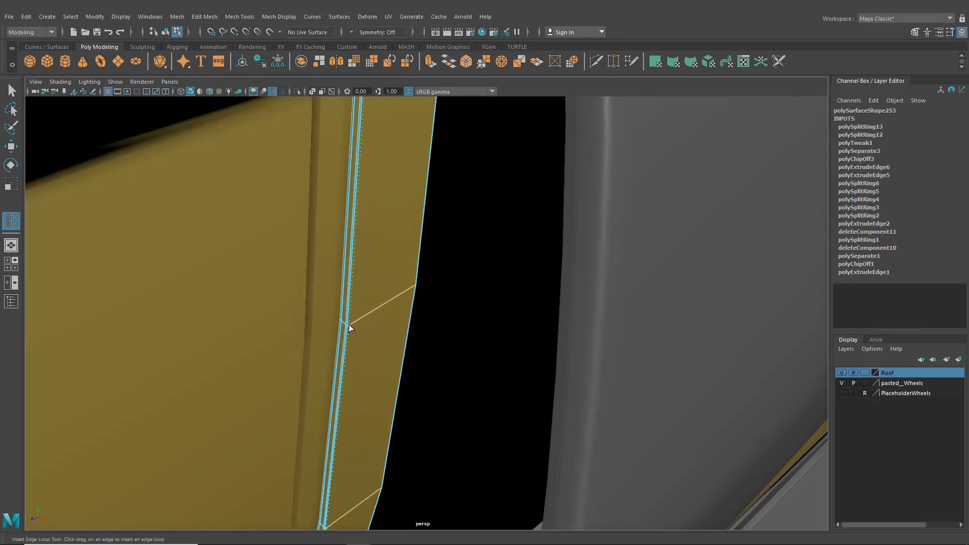
left_click(349, 325)
left_click(11, 89)
left_click(165, 32)
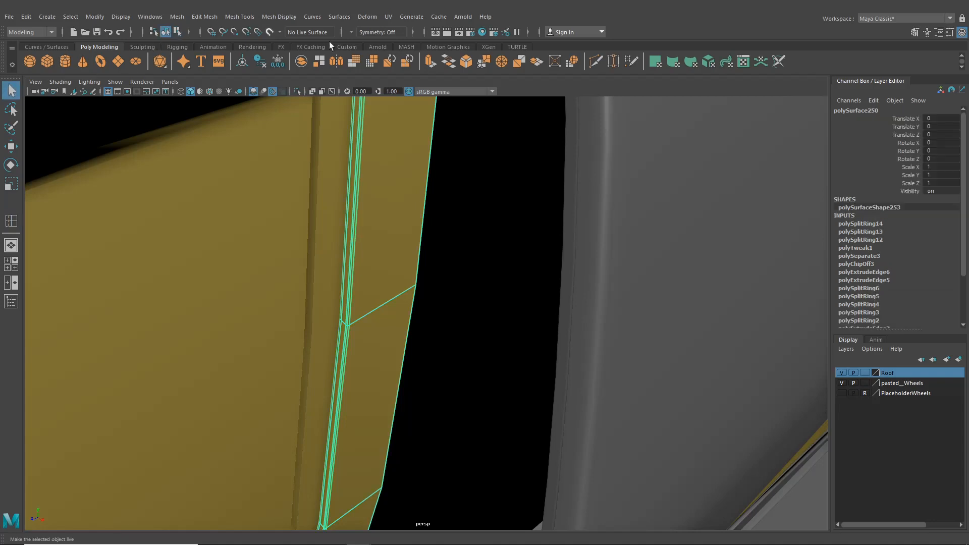
left_click_drag(385, 306, 260, 114, "alt")
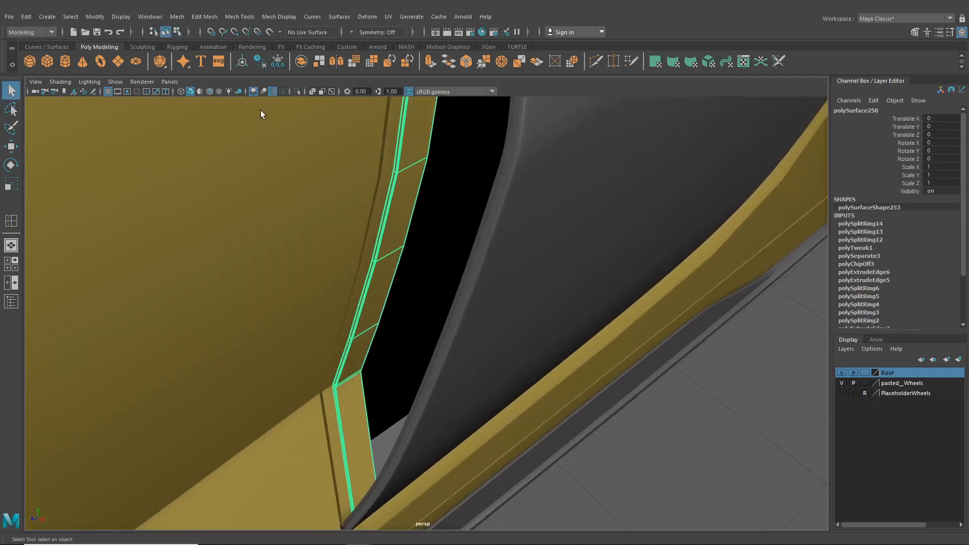
key("ctrl+z")
key("ctrl+z")
key("ctrl+z")
key("ctrl+z")
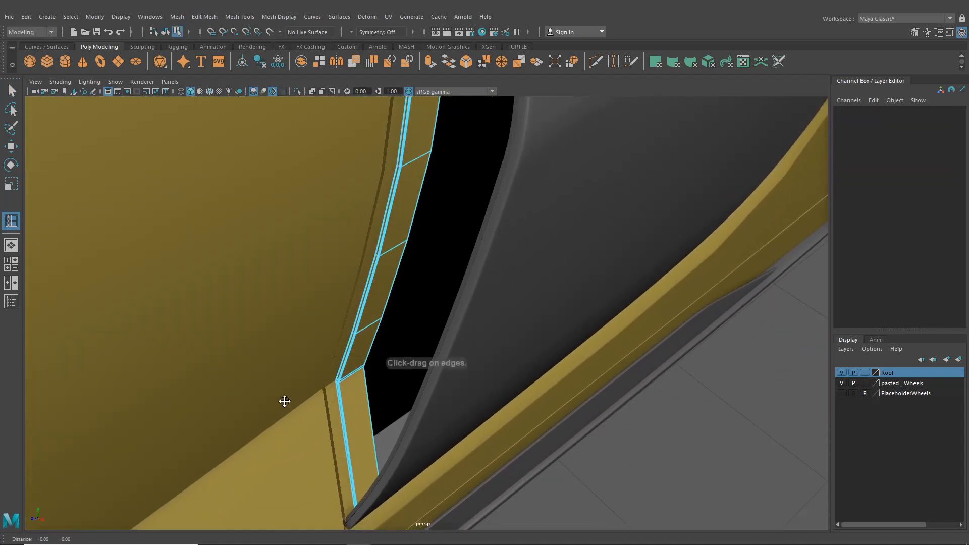
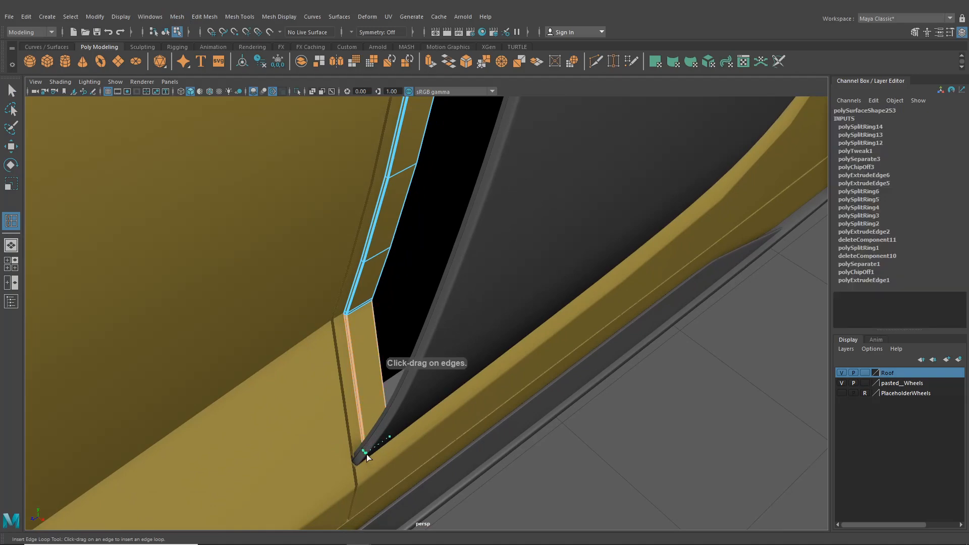
Insert supporting edge loops across the inner strip near its lower and upper ends.
left_click(365, 450)
left_click_drag(365, 450, 371, 262, "alt")
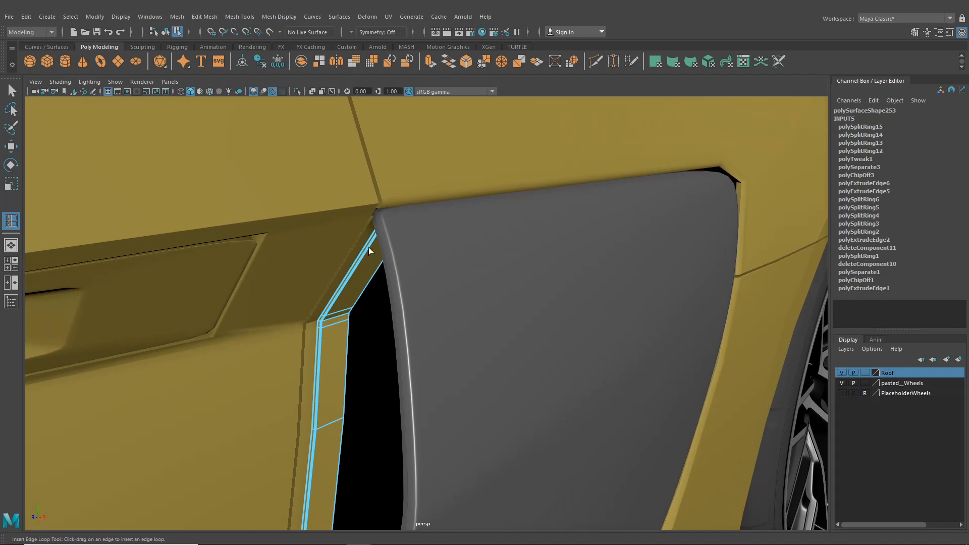
left_click(387, 216)
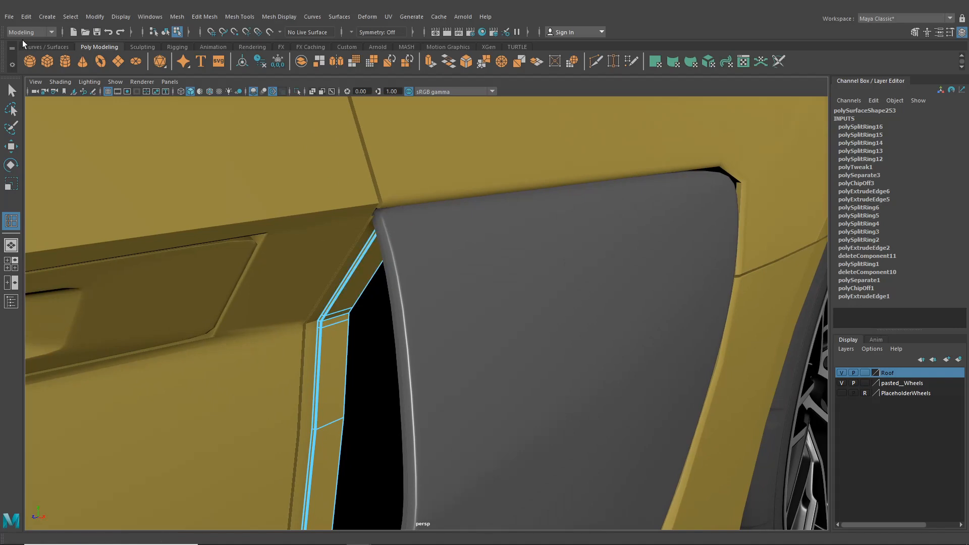
left_click(12, 90)
left_click(165, 32)
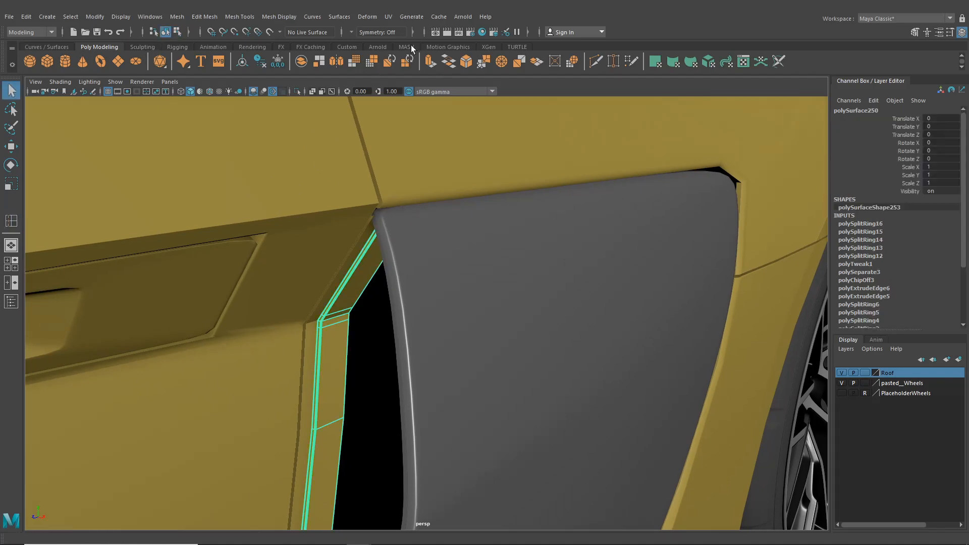
Assign the lambert2 material to the door's inner strip.
left_click(483, 32)
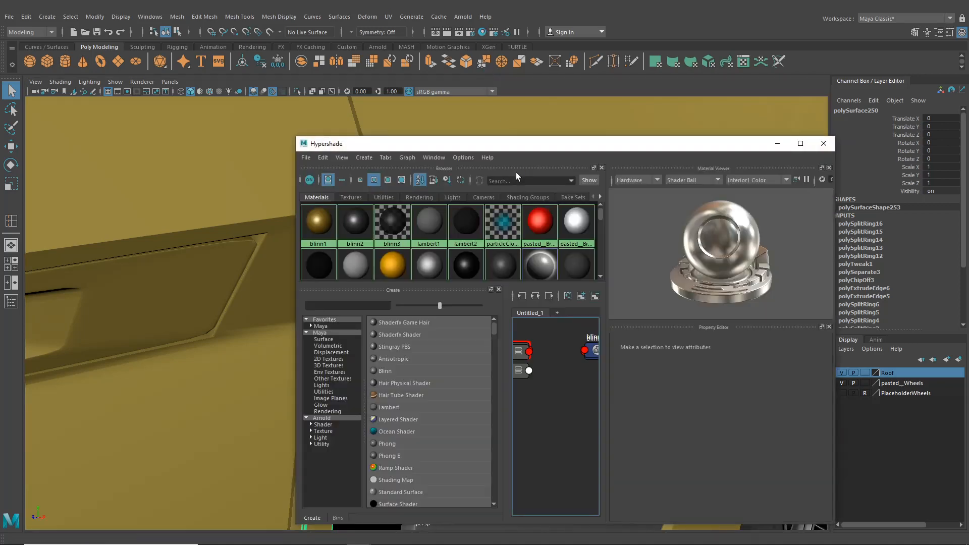
right_click_drag(460, 222, 469, 195)
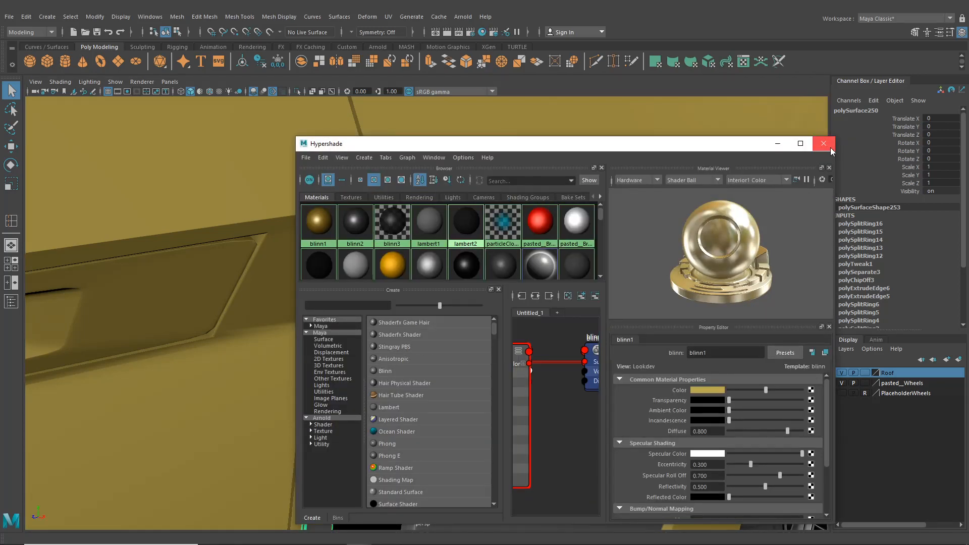
left_click(823, 143)
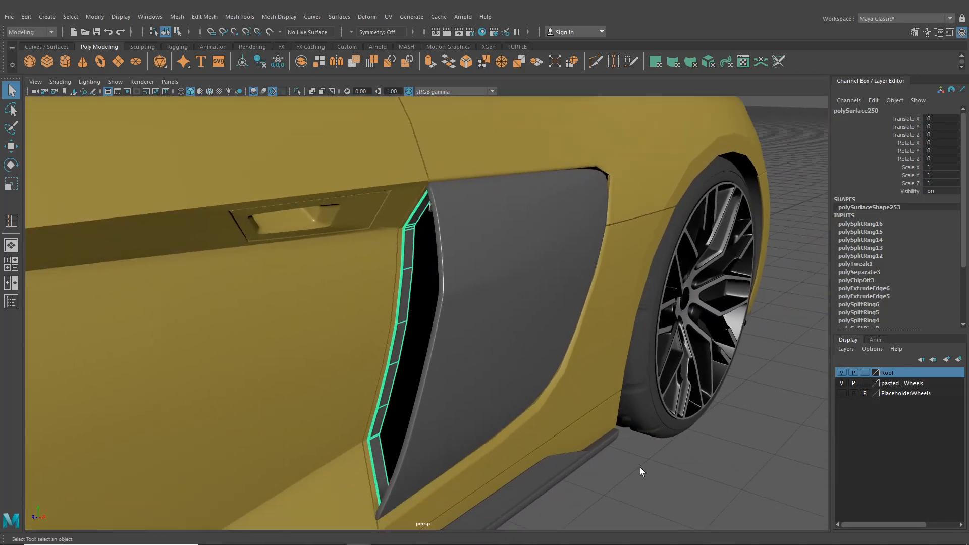
Examine both door strips against the door edge and the intake opening from several angles.
left_click(641, 491)
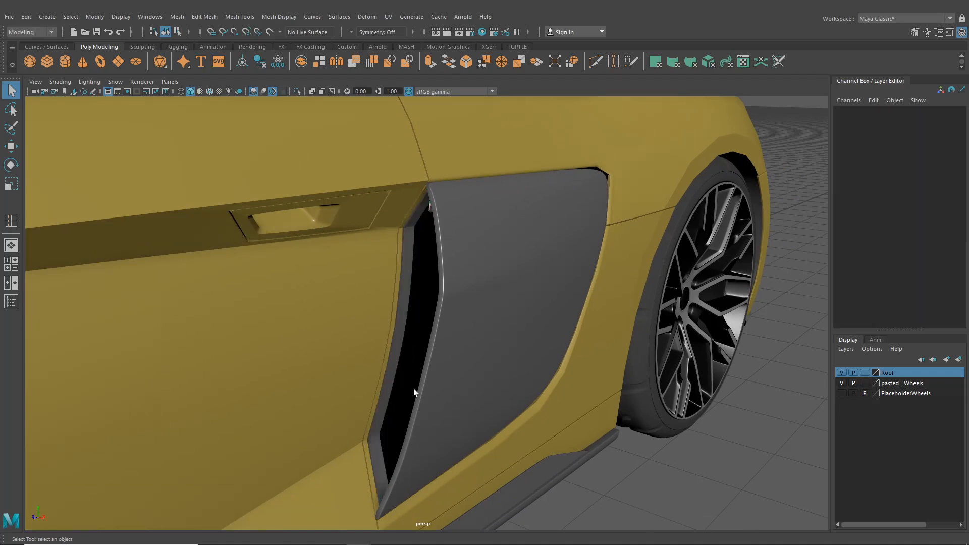
left_click(380, 373)
left_click(383, 370)
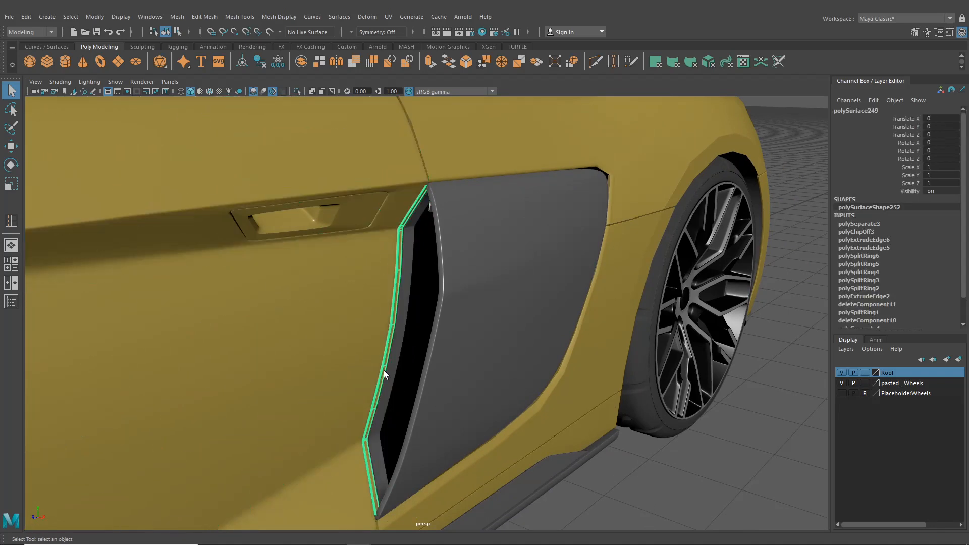
left_click(643, 487)
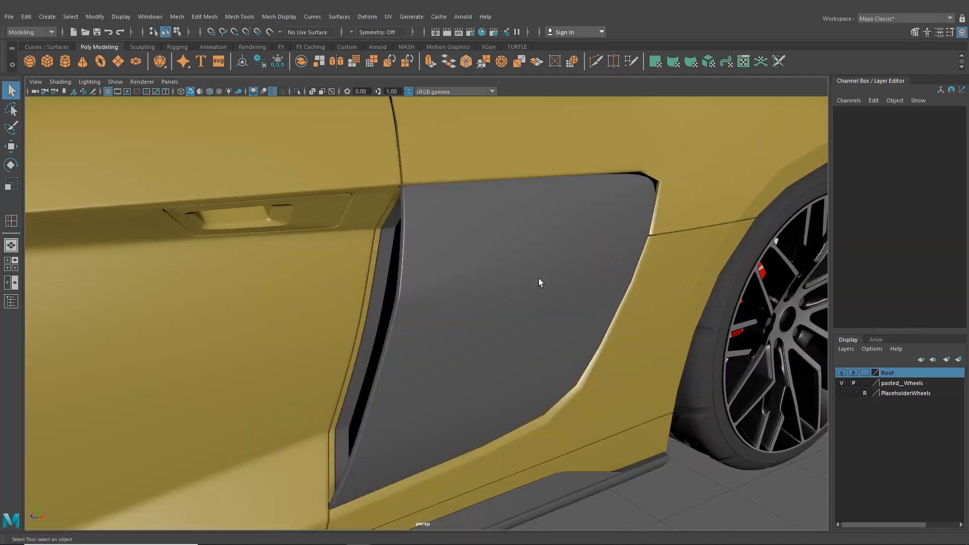
middle_click_drag(496, 320, 518, 299, "alt")
scroll(518, 299, "up", 4)
left_click_drag(518, 299, 512, 353, "alt")
scroll(451, 321, "down", 5)
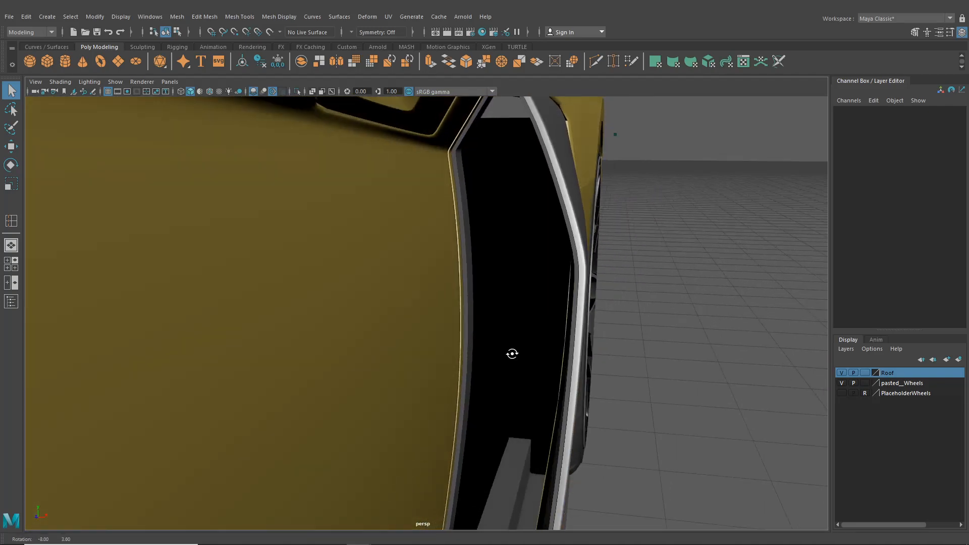
Center the pivot of the two door strips and move them together to a Translate X of about -0.002.
left_click(463, 312)
left_click(467, 311, "shift")
key("w")
scroll(322, 171, "down", 2)
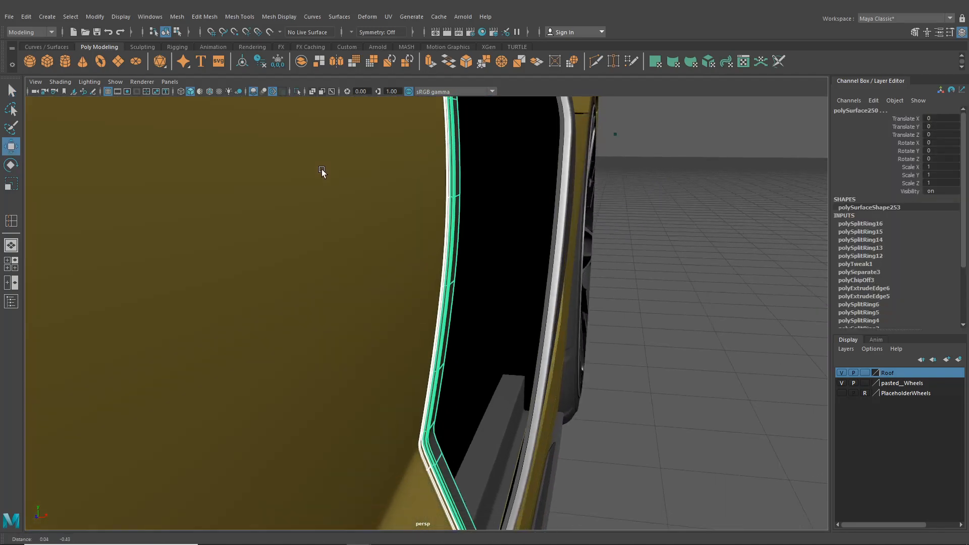
scroll(417, 416, "down", 6)
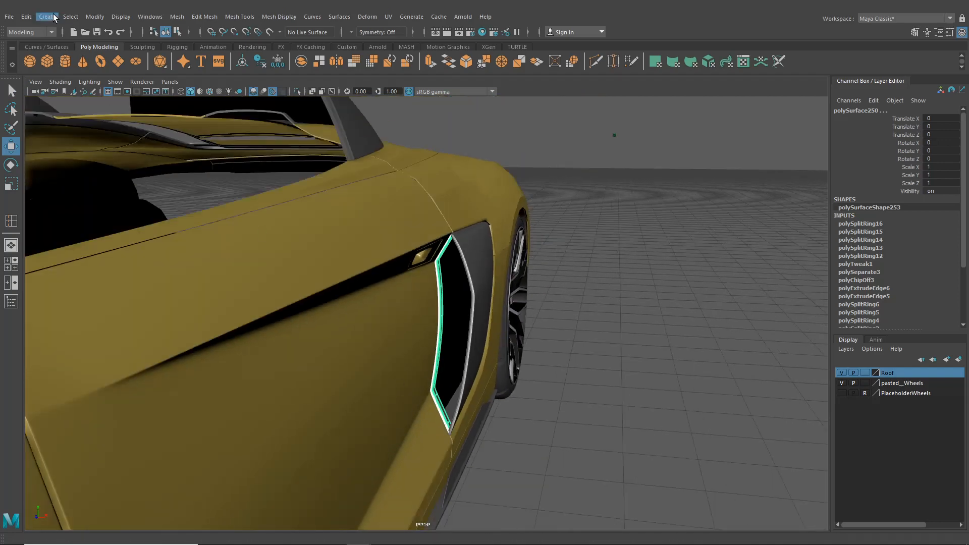
left_click(95, 17)
left_click(125, 91)
scroll(471, 320, "up", 10)
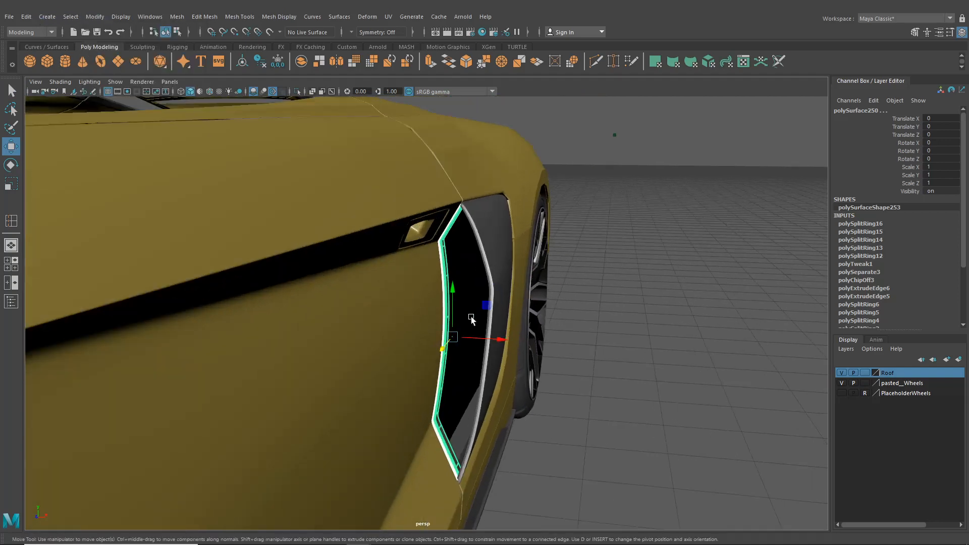
left_click_drag(489, 333, 567, 320, "alt")
scroll(566, 320, "down", 8)
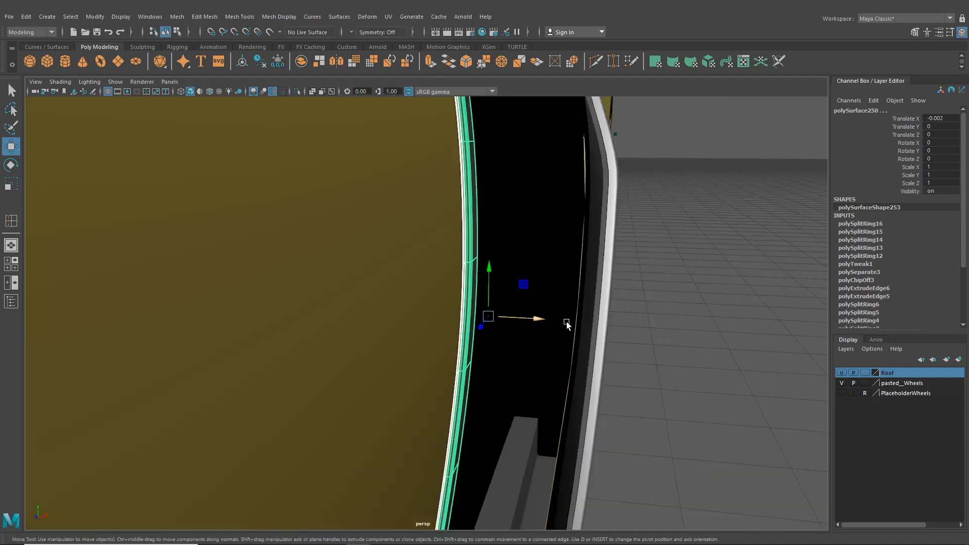
left_click(165, 32)
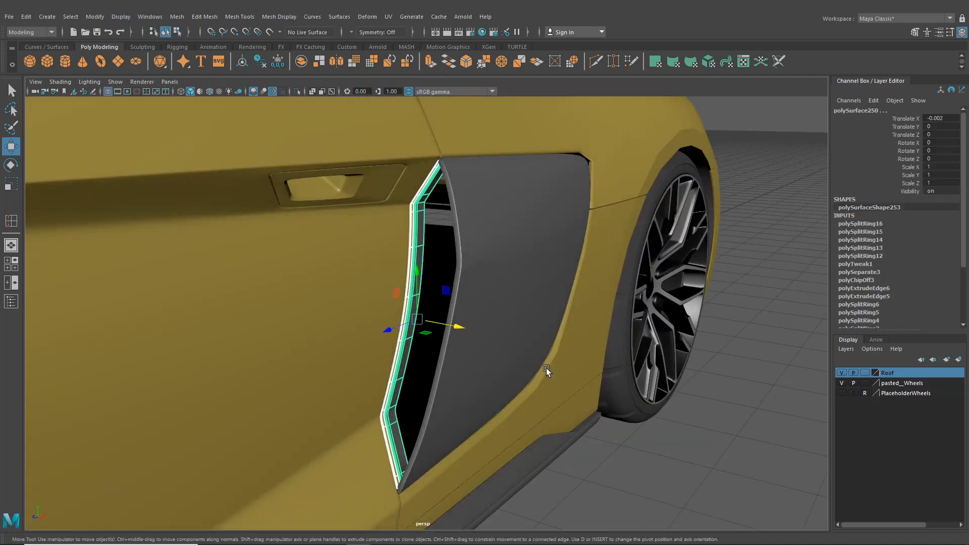
left_click(614, 447)
Inspect the door strips and side intake panel up close, and review the whole car.
scroll(539, 398, "down", 2)
left_click_drag(539, 398, 505, 398, "alt")
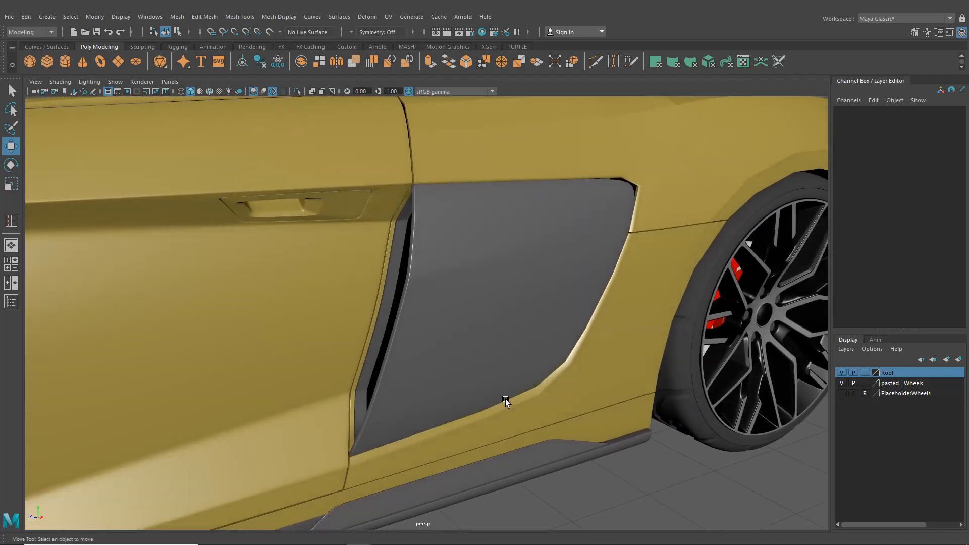
middle_click_drag(505, 399, 605, 376, "alt")
scroll(613, 374, "up", 5)
scroll(516, 276, "up", 4)
left_click_drag(517, 276, 561, 335, "alt")
scroll(534, 302, "down", 6)
scroll(570, 304, "up", 4)
scroll(558, 335, "down", 10)
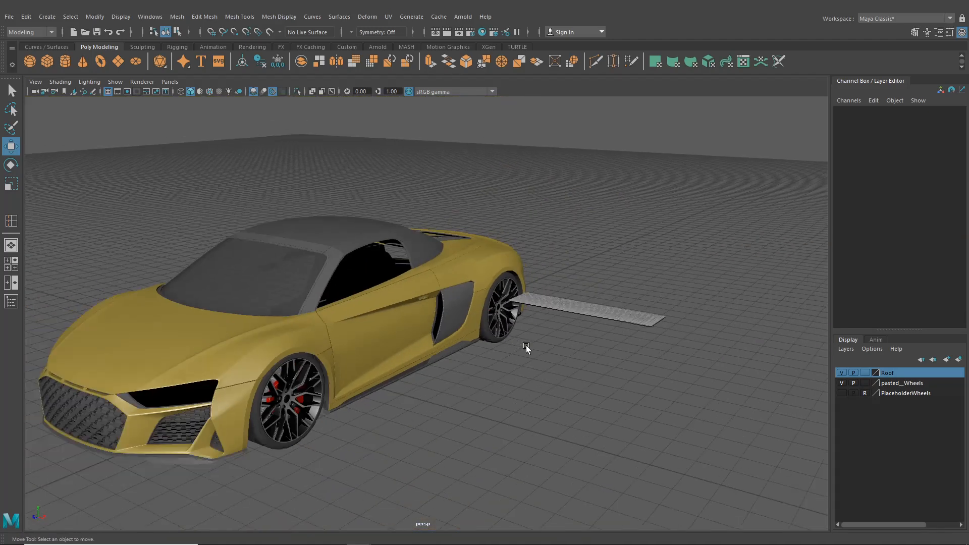
scroll(526, 345, "down", 2)
Move the mesh plane to a Translate X of about 5.02, and set its Rotate Z to -90 and Rotate X to 90.
left_click(535, 307)
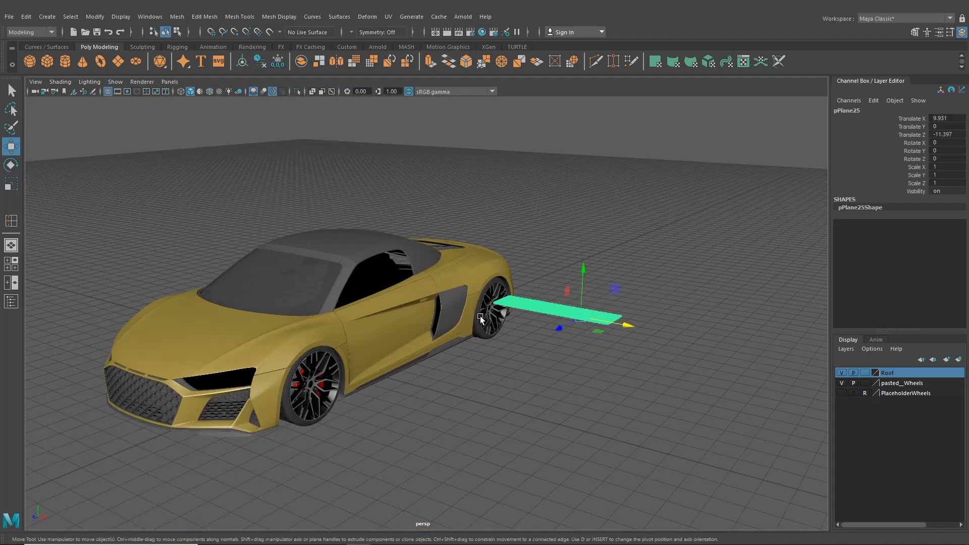
left_click_drag(623, 328, 530, 298)
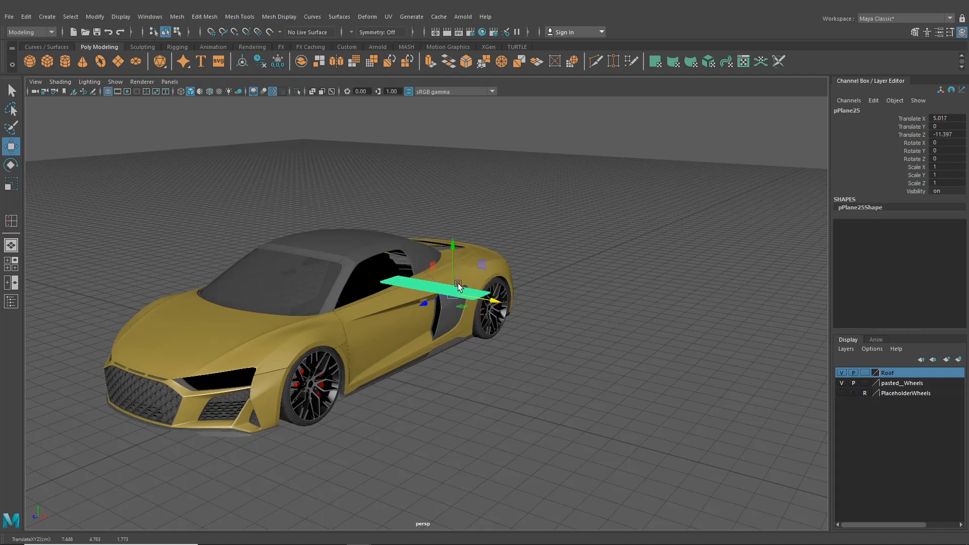
left_click(11, 165)
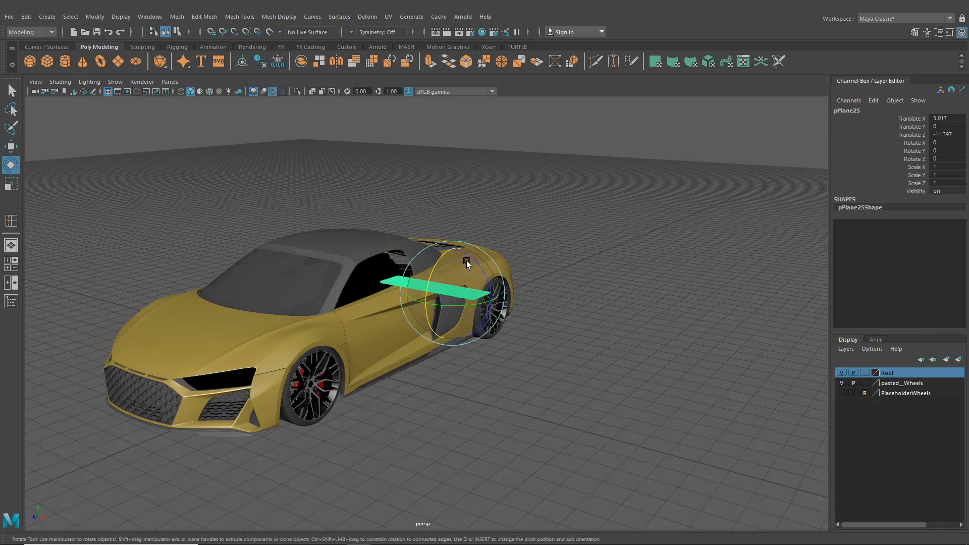
left_click_drag(470, 259, 548, 262)
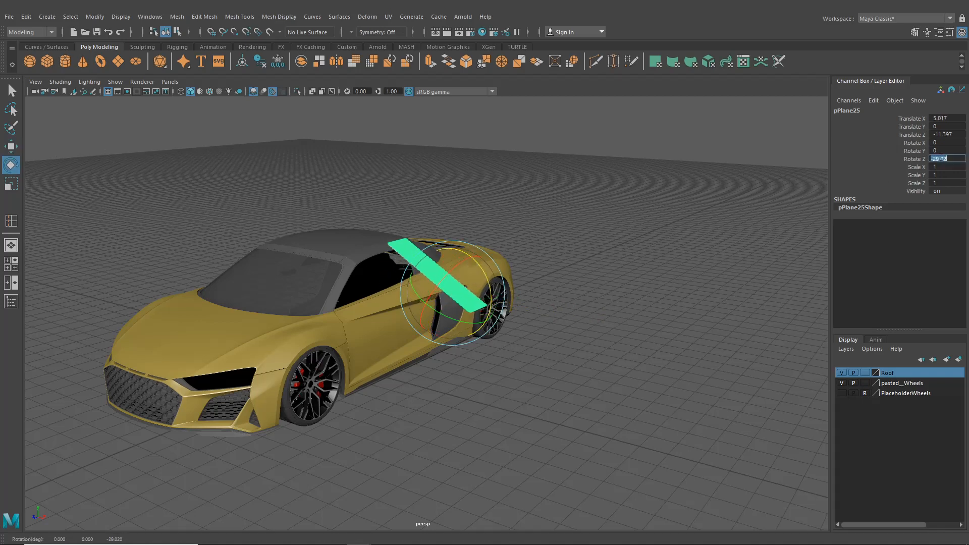
key("Return")
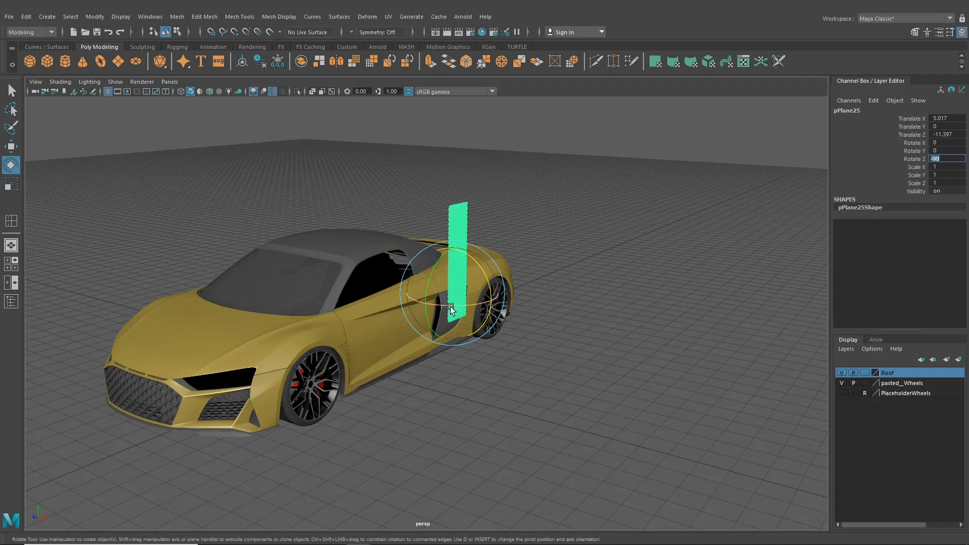
left_click_drag(453, 305, 428, 307)
double_click(950, 143)
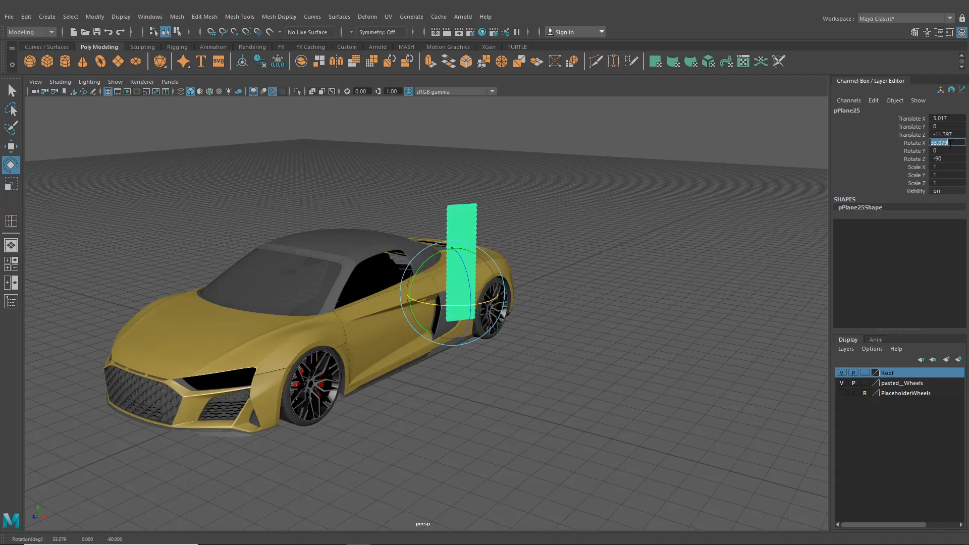
key("Return")
Move the upright mesh plane inward and down beside the door, to about Translate X 1.53 and Translate Y -2.46.
scroll(525, 321, "up", 4)
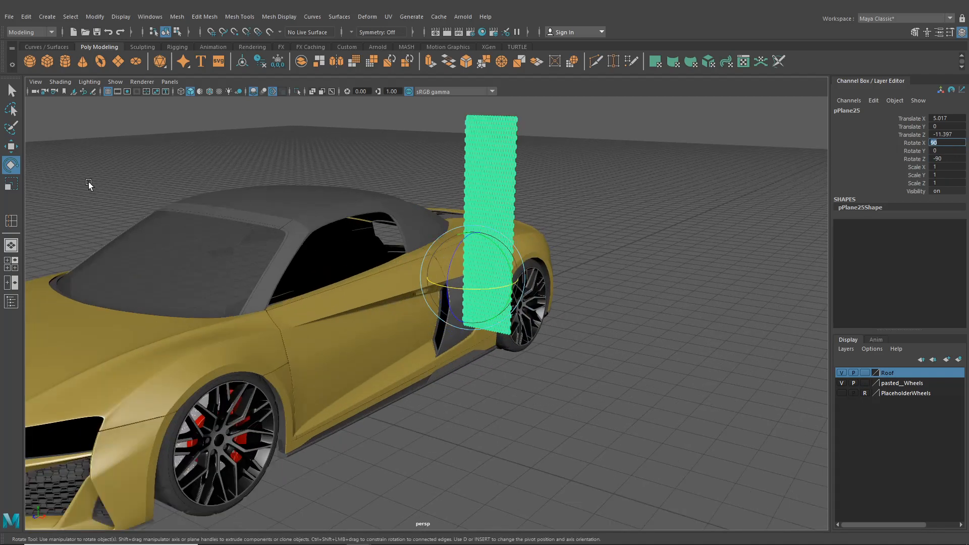
left_click(11, 147)
scroll(516, 271, "up", 3)
middle_click_drag(516, 270, 444, 305, "alt")
left_click_drag(444, 304, 476, 296, "alt")
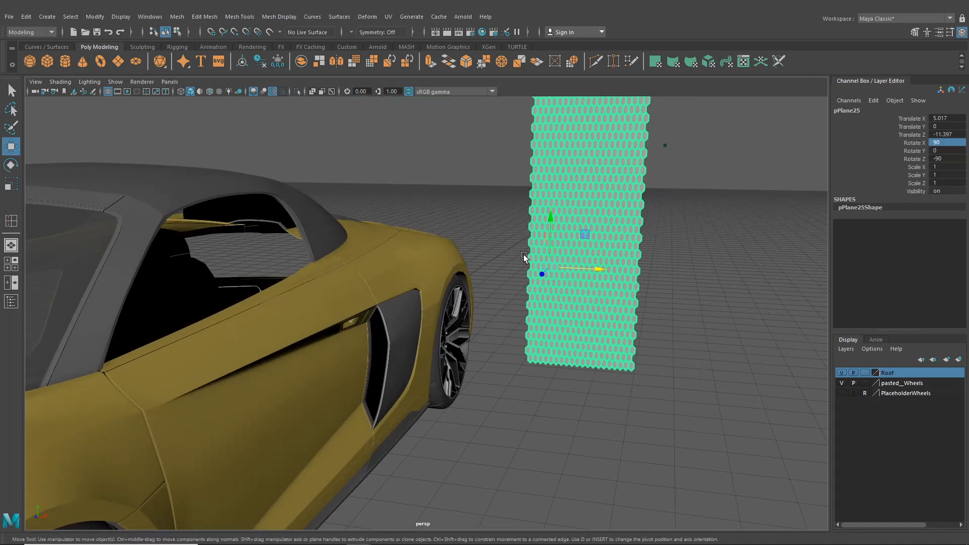
middle_click_drag(523, 254, 488, 262, "alt")
left_click_drag(488, 262, 206, 351)
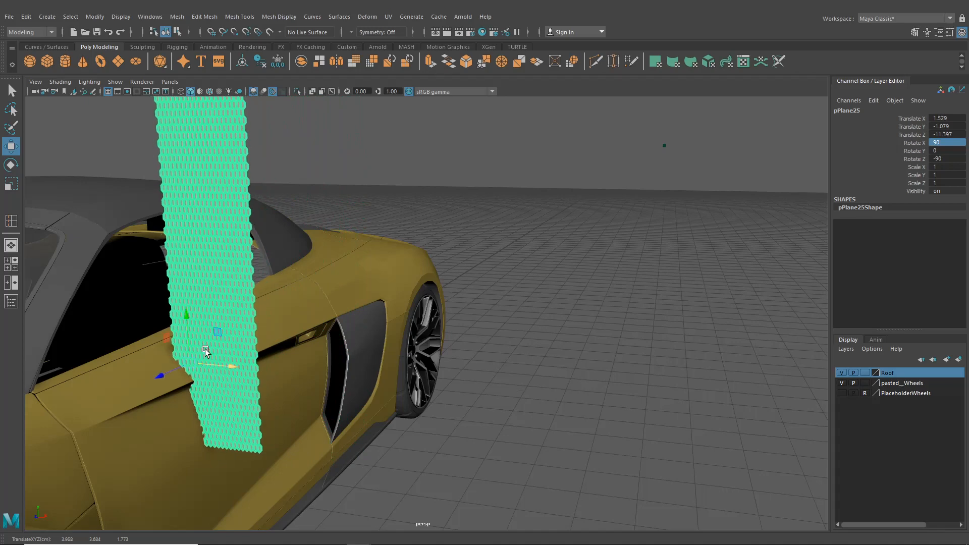
left_click_drag(187, 316, 191, 429)
middle_click_drag(203, 398, 244, 319, "alt")
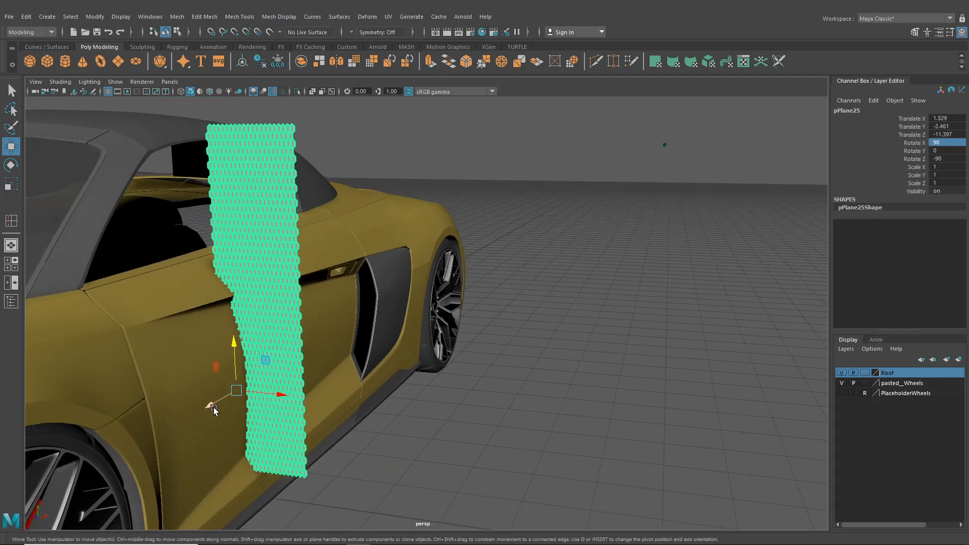
Slide the mesh plane back into the side intake opening, to a Translate Z of about -14.85.
left_click_drag(213, 405, 351, 345)
middle_click_drag(350, 346, 382, 325, "alt")
scroll(383, 359, "up", 4)
right_click_drag(397, 373, 458, 381, "alt")
middle_click_drag(458, 380, 458, 356, "alt")
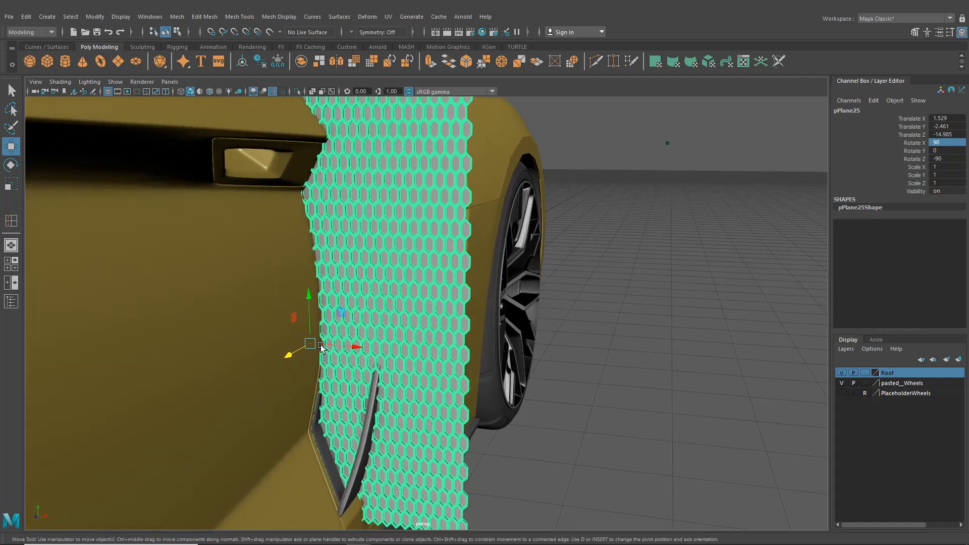
left_click_drag(283, 357, 270, 367)
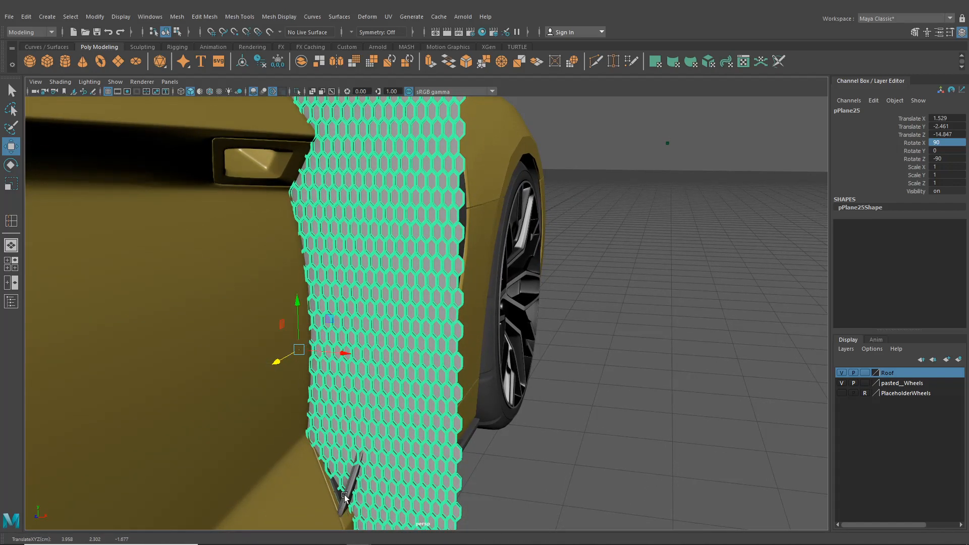
Delete the upper part of the mesh plane that extends above the side intake opening.
scroll(429, 359, "down", 4)
middle_click_drag(430, 353, 437, 412, "alt")
scroll(437, 413, "down", 1)
right_click_drag(415, 178, 410, 203)
left_click_drag(387, 223, 301, 217, "alt")
left_click_drag(269, 117, 508, 277)
left_click_drag(298, 197, 504, 271)
left_click(503, 272)
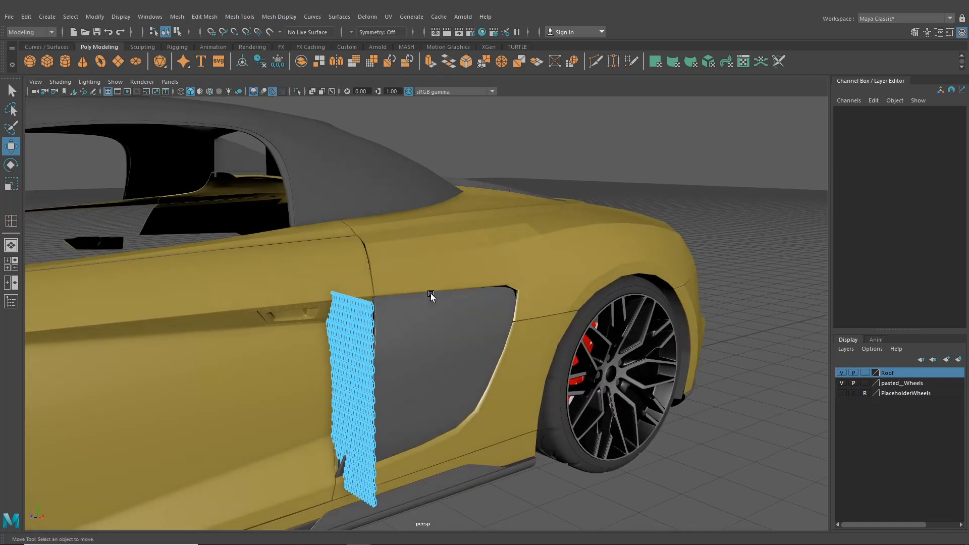
Return to object selection and apply a lattice deformer to the trimmed mesh plane.
left_click(198, 17)
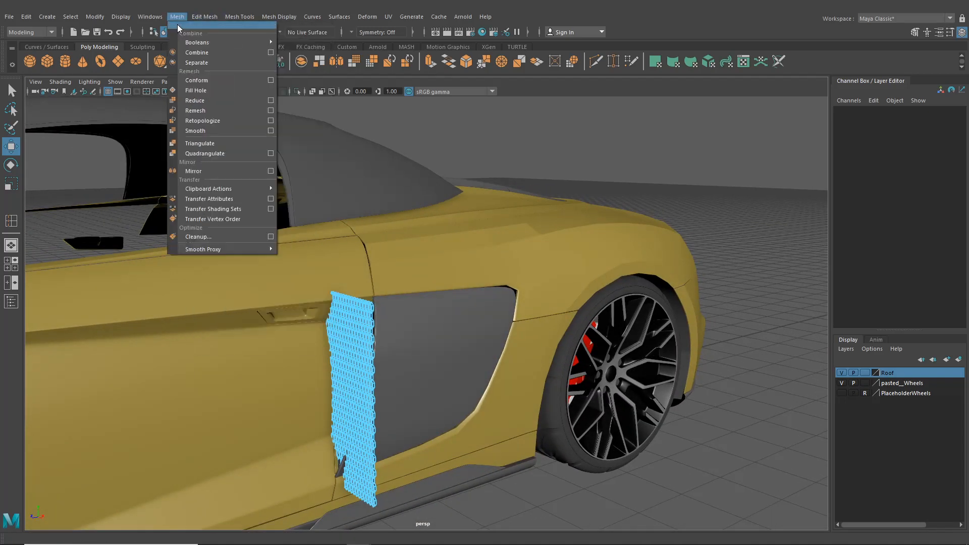
left_click(180, 18)
left_click(167, 33)
left_click_drag(479, 322, 441, 312, "alt")
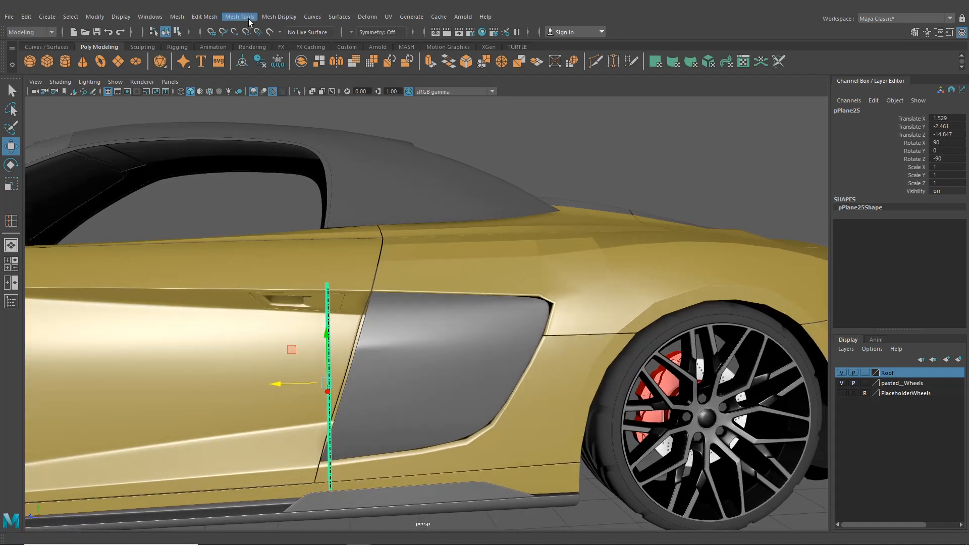
left_click(339, 17)
left_click(384, 94)
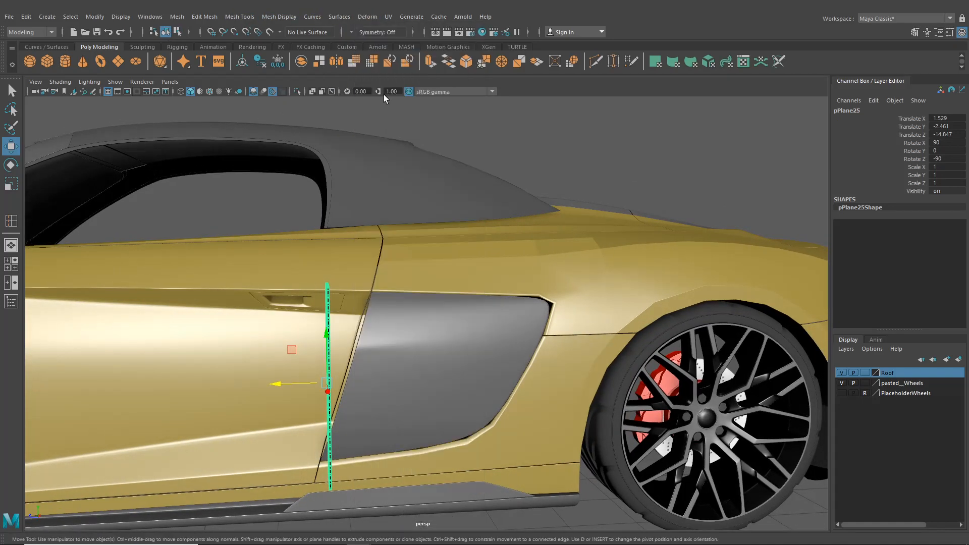
left_click_drag(383, 95, 673, 249, "alt")
Set the lattice's U Divisions and S Divisions to 10 each.
scroll(548, 322, "up", 3)
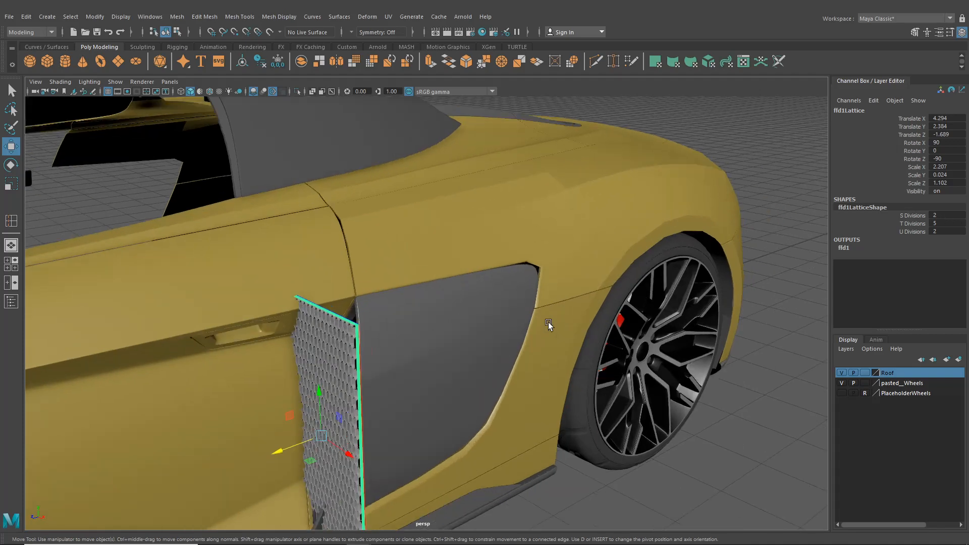
middle_click_drag(548, 322, 567, 292, "alt")
scroll(535, 309, "up", 4)
left_click_drag(532, 307, 506, 315, "alt")
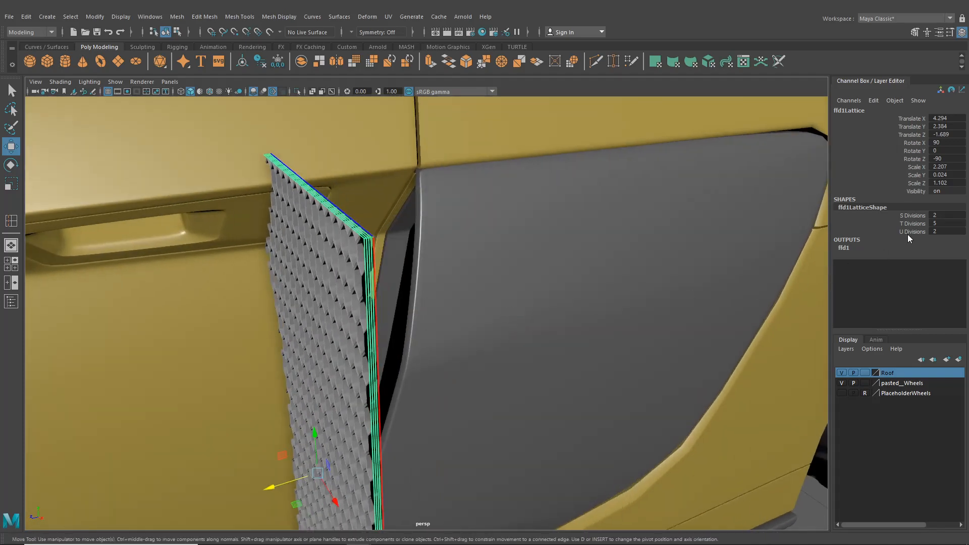
left_click(942, 231)
type("10")
key("Return")
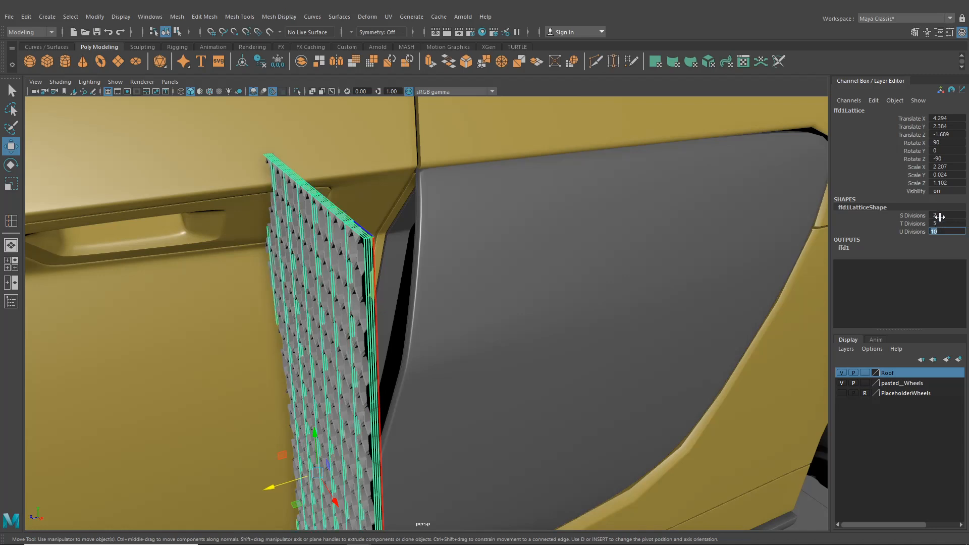
type("10")
key("Return")
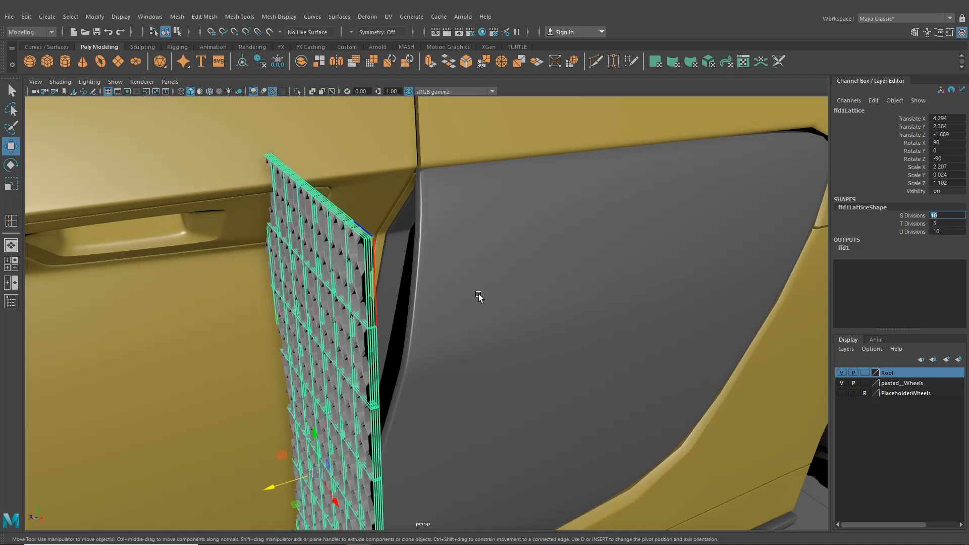
Try a finer lattice with 20 S Divisions and 8 U Divisions.
key("f")
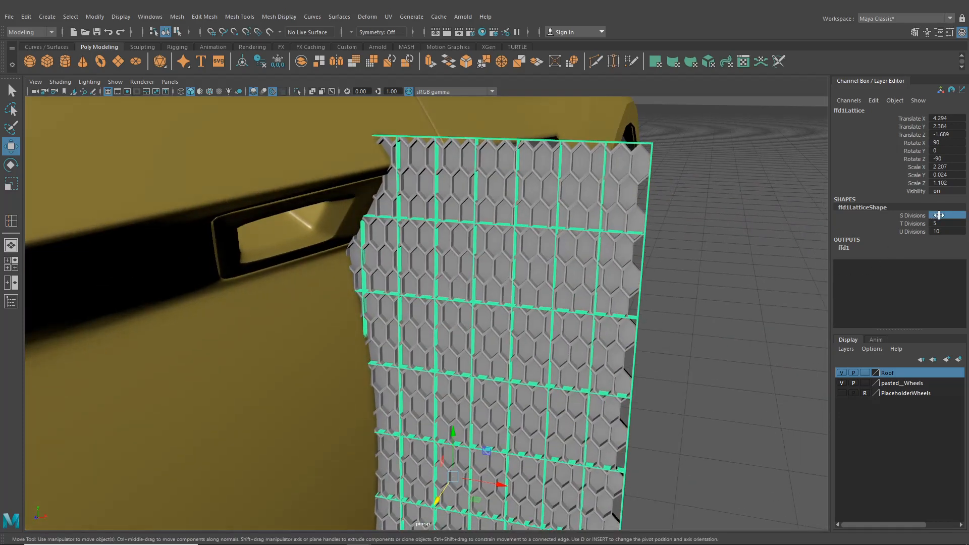
type("20")
key("Return")
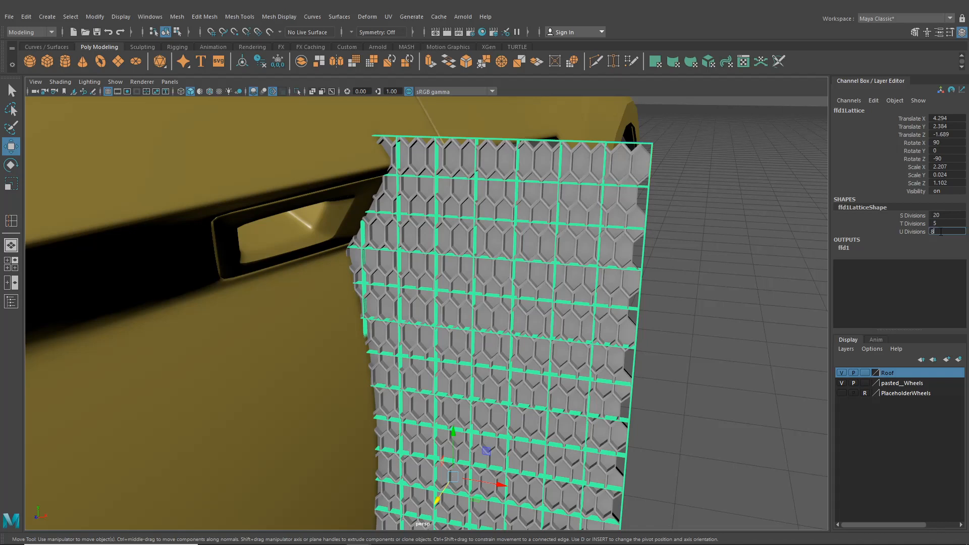
key("Return")
Try a lattice with 14 S Divisions and 2 U Divisions.
left_click(939, 215)
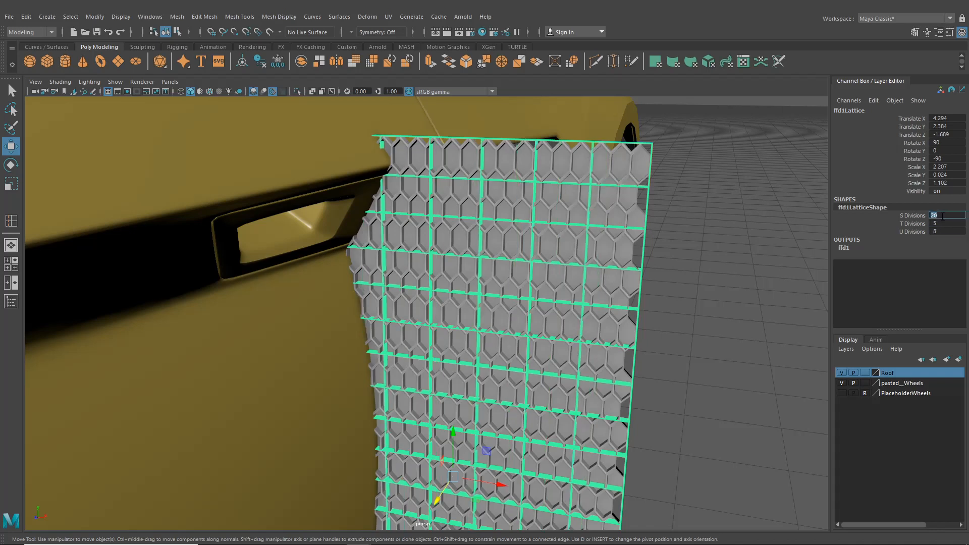
type("14")
key("Return")
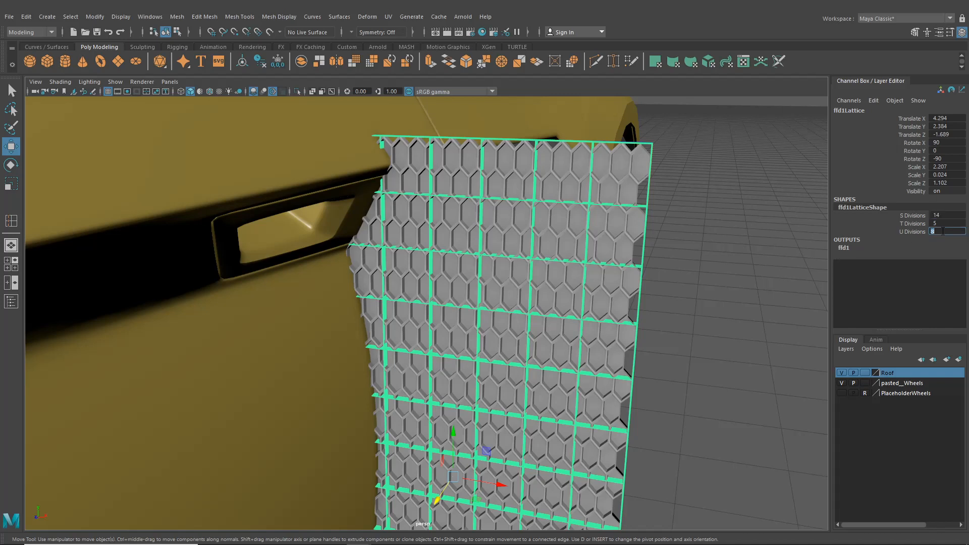
key("Return")
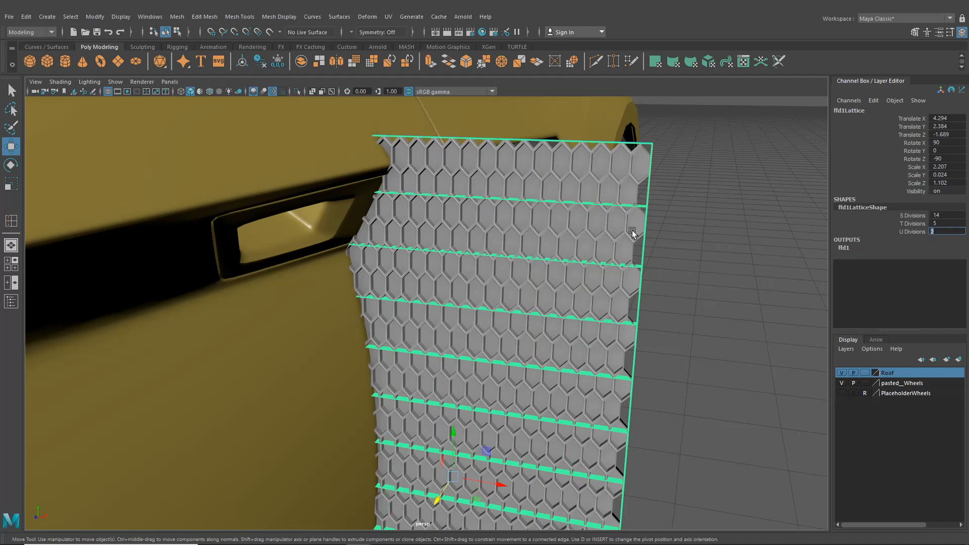
left_click_drag(631, 230, 731, 231, "alt")
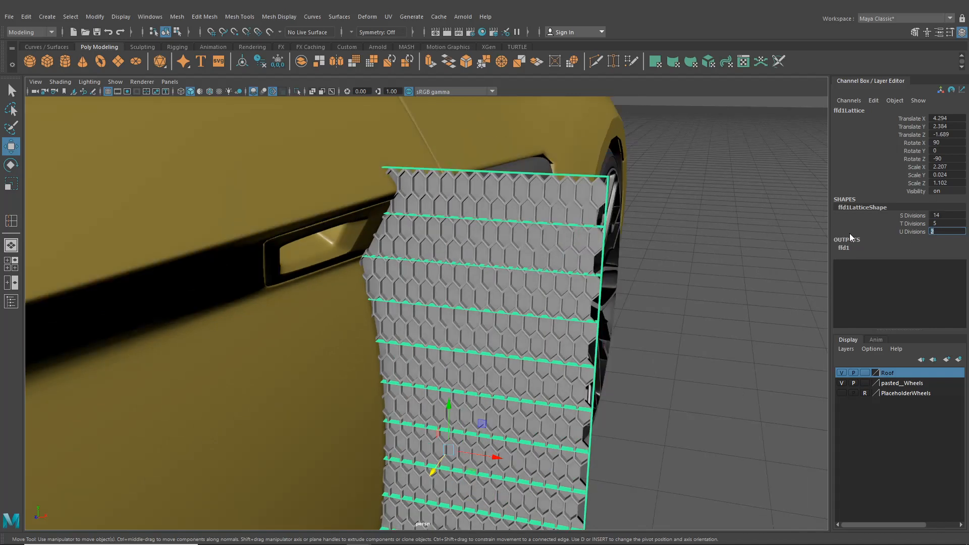
Set the lattice's U Divisions to 8 and its T Divisions to 2.
type("8")
left_click(939, 224)
key("Return")
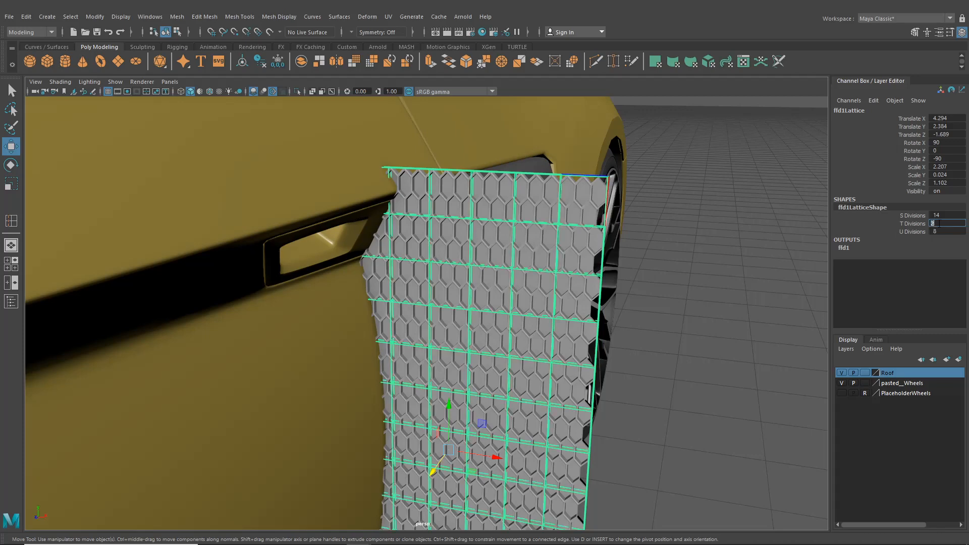
left_click_drag(617, 251, 537, 261, "alt")
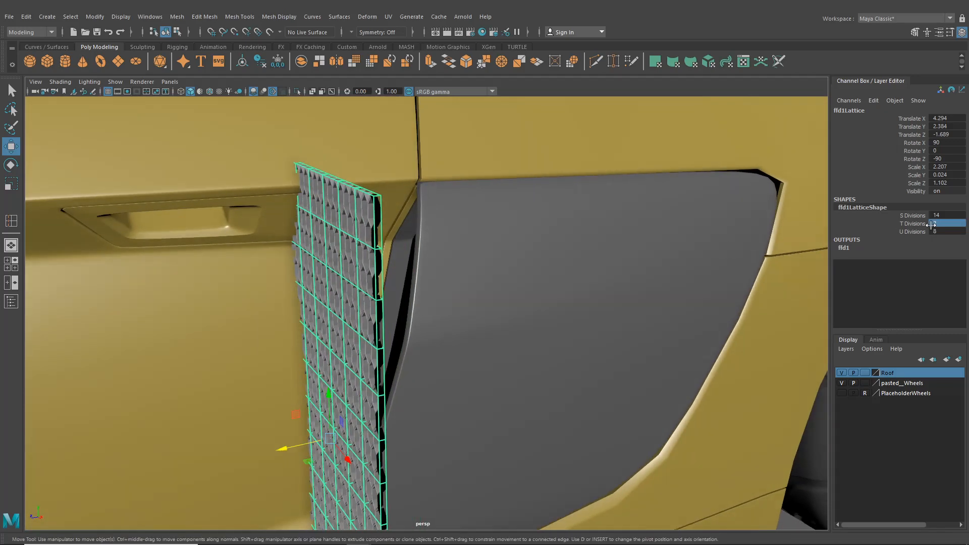
key("Return")
scroll(504, 337, "down", 2)
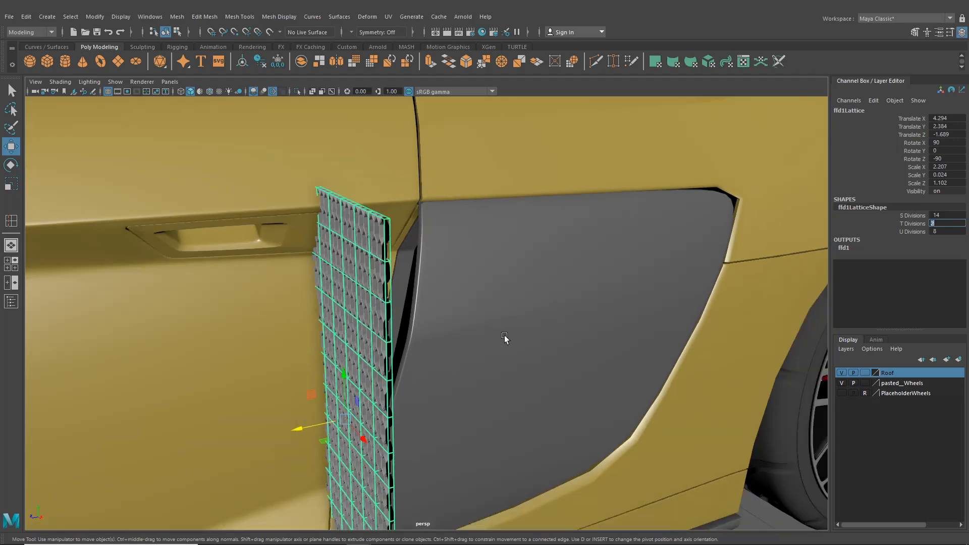
Reduce the lattice to 5 U Divisions and 10 S Divisions.
left_click_drag(612, 277, 662, 273, "alt")
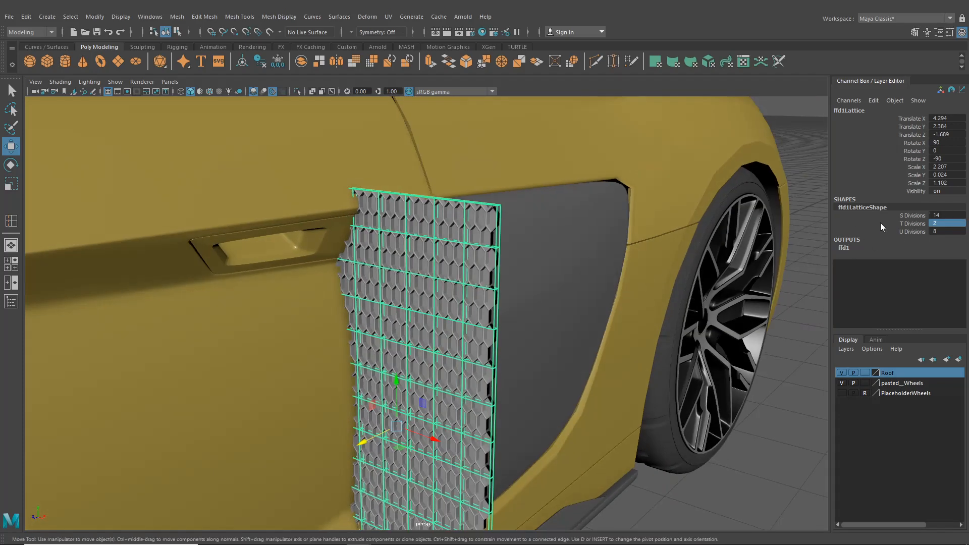
double_click(935, 216)
double_click(939, 214)
key("Return")
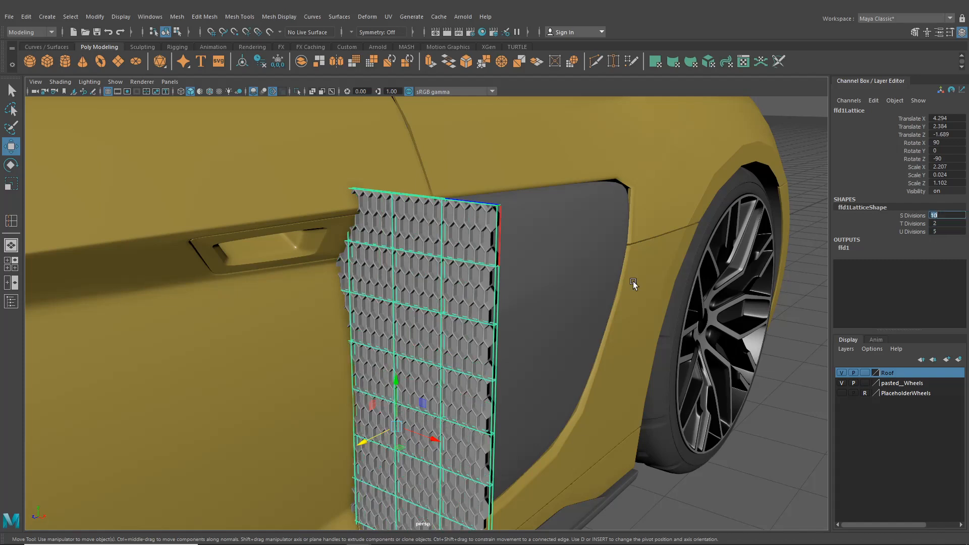
Switch to lattice points and shift the lowest row of the mesh plane's lattice toward the front of the car.
left_click_drag(633, 281, 493, 329, "alt")
right_click_drag(491, 287, 493, 266)
left_click_drag(504, 320, 555, 323, "alt")
left_click_drag(569, 484, 392, 453)
scroll(437, 397, "up", 5)
middle_click_drag(391, 452, 438, 395, "alt")
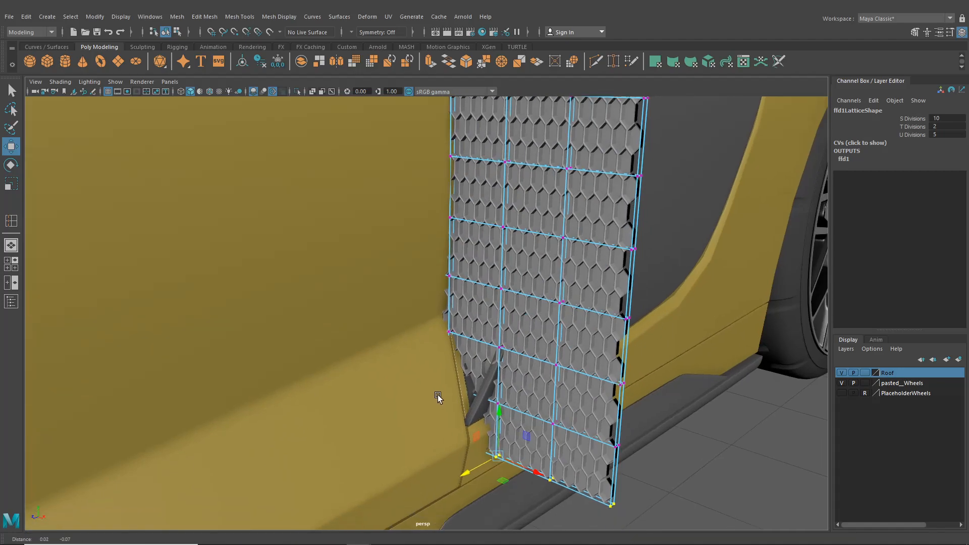
scroll(438, 396, "up", 3)
left_click_drag(438, 396, 407, 434, "alt")
middle_click_drag(406, 435, 441, 365, "alt")
left_click_drag(441, 365, 530, 358, "alt")
scroll(396, 427, "down", 3)
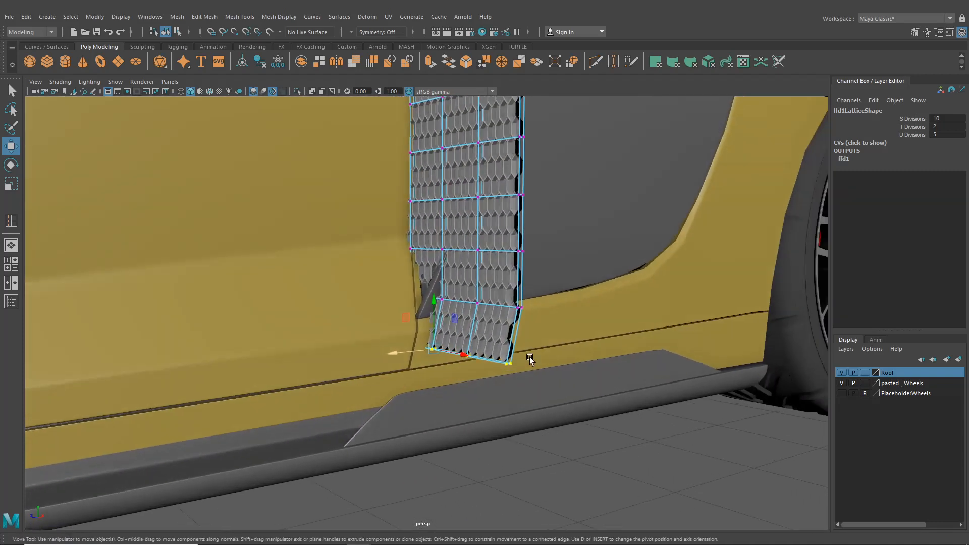
Shift the second lattice row from the mesh plane's lower end toward the front of the car.
left_click_drag(492, 304, 378, 356)
middle_click_drag(377, 356, 379, 355)
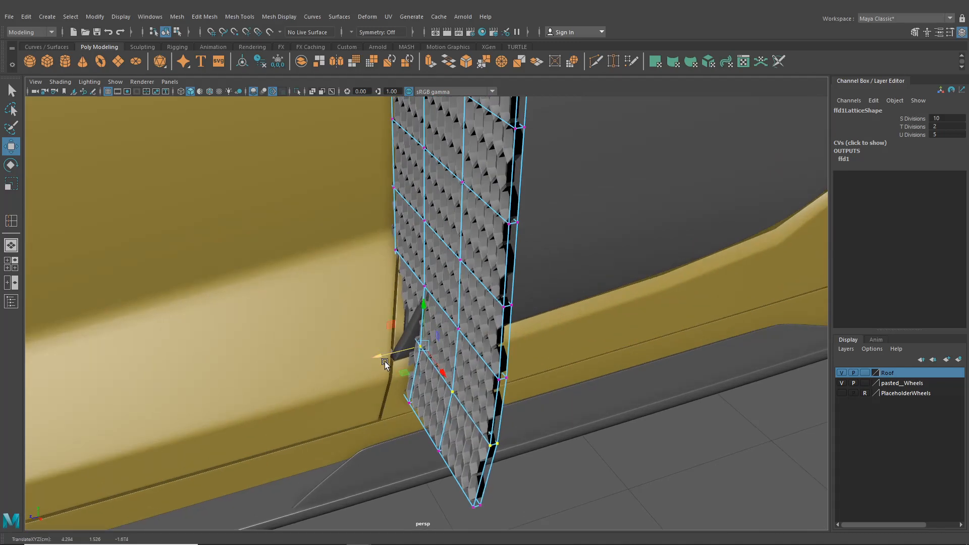
left_click_drag(385, 364, 379, 333, "alt")
Shift the third lattice row from the mesh plane's lower end toward the rear of the car.
left_click_drag(412, 230, 516, 297)
left_click_drag(517, 312, 496, 294, "alt")
left_click_drag(502, 254, 337, 228)
scroll(337, 229, "up", 4)
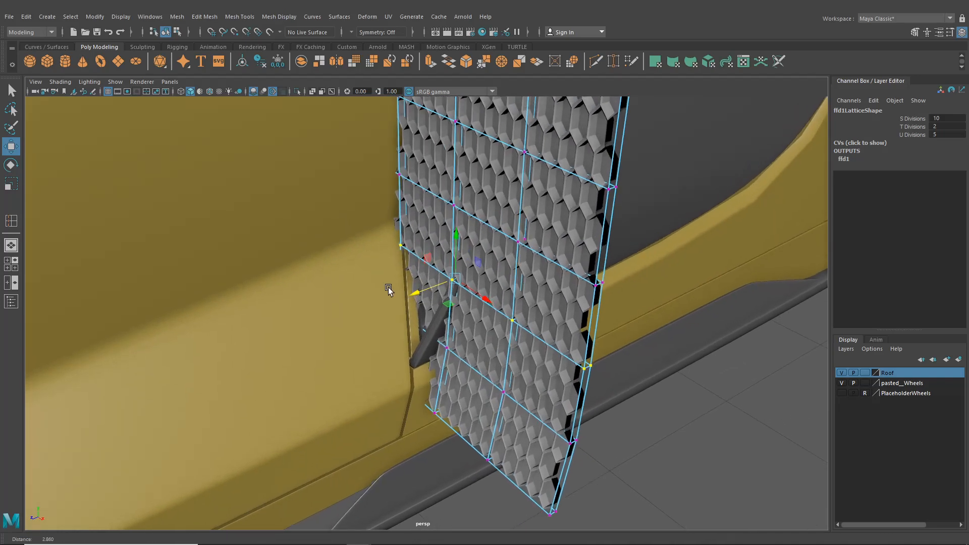
left_click_drag(419, 283, 450, 285)
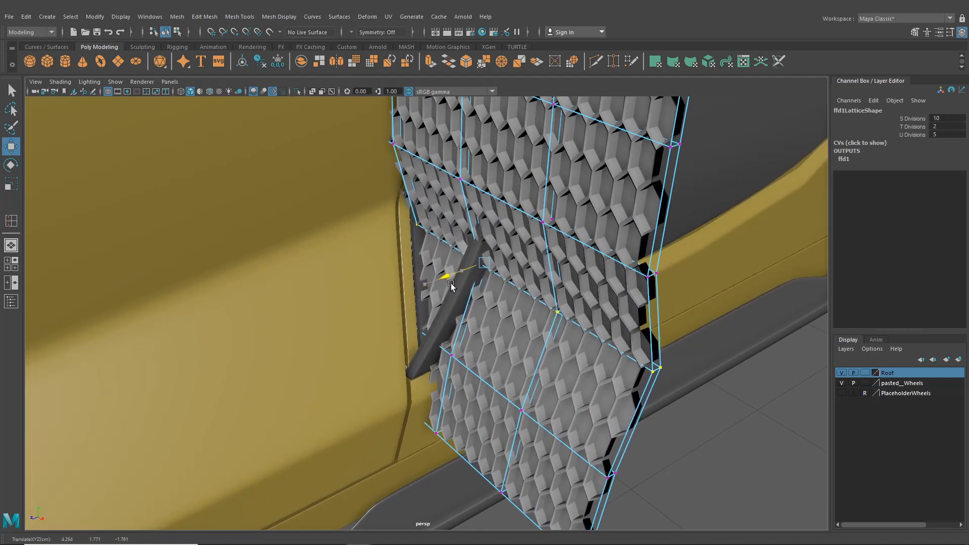
left_click_drag(440, 325, 526, 333, "alt")
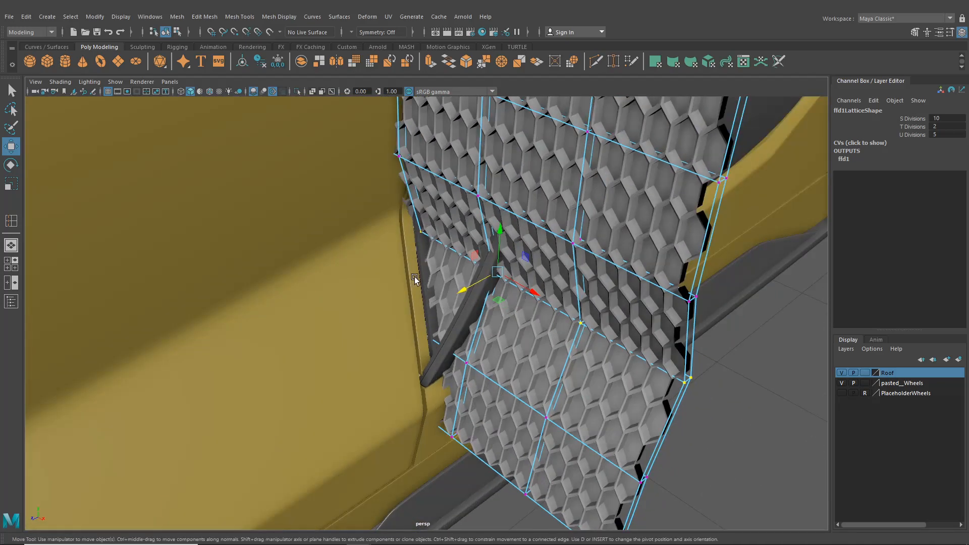
Shift the fourth lattice row from the lower end rearward to line the mesh up with the intake's front edge.
scroll(414, 279, "down", 5)
left_click_drag(456, 326, 487, 288, "alt")
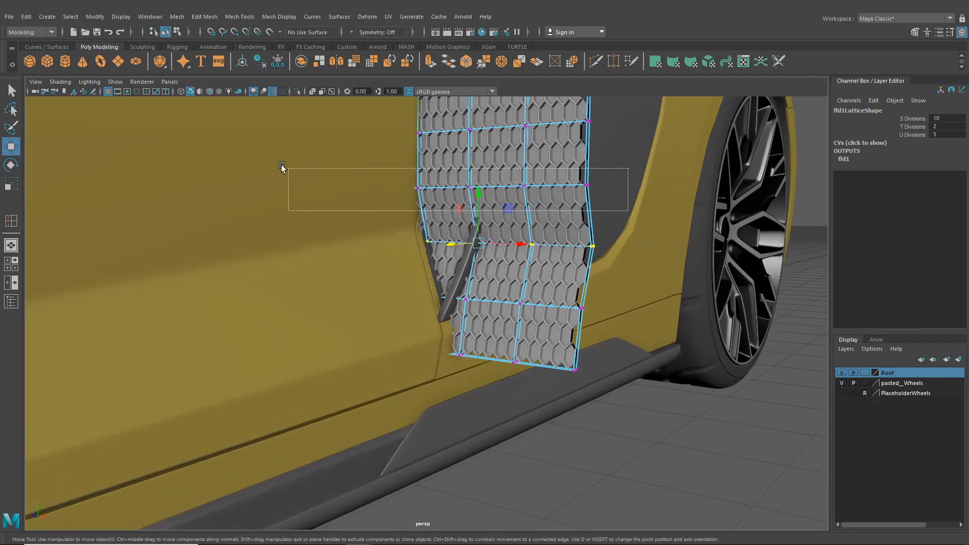
left_click_drag(281, 167, 309, 231)
left_click_drag(417, 253, 427, 235)
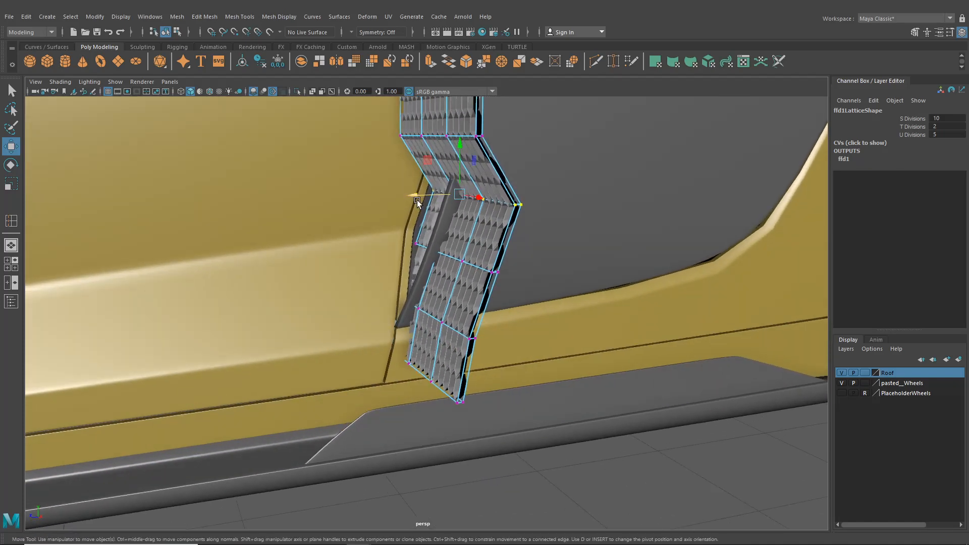
left_click_drag(418, 202, 413, 197)
Shift the fifth lattice row from the lower end rearward, following the slant of the intake opening.
left_click_drag(421, 237, 368, 195, "alt")
left_click_drag(544, 245, 544, 245)
left_click_drag(525, 240, 511, 260, "alt")
left_click_drag(390, 254, 431, 258)
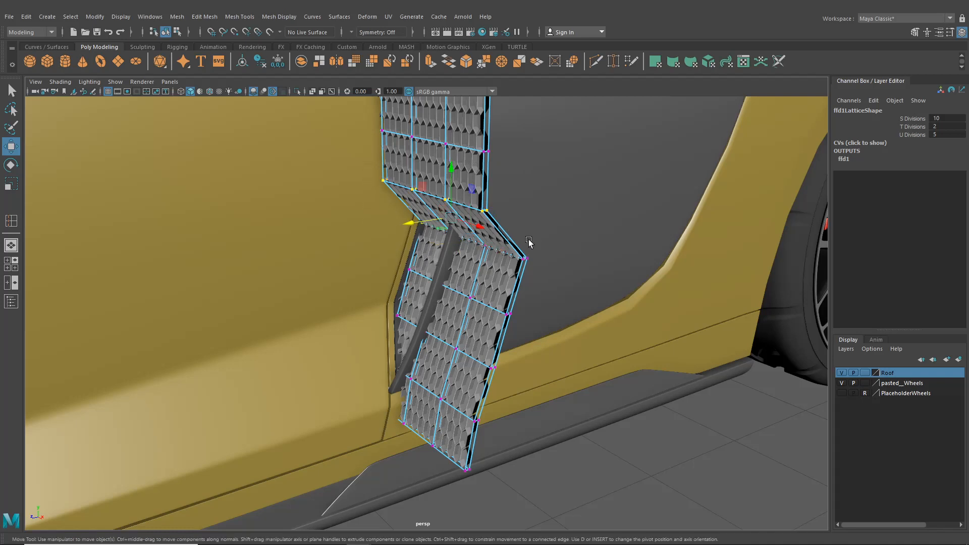
Shift the sixth and seventh lattice rows from the lower end rearward, one after the other, along the intake's front edge.
left_click_drag(528, 239, 530, 187, "alt")
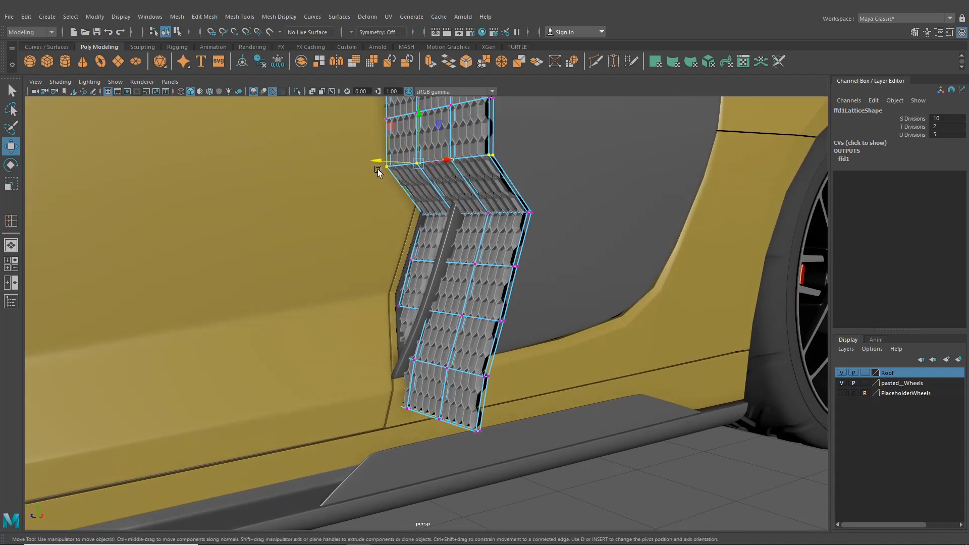
left_click_drag(377, 169, 456, 275)
left_click_drag(76, 215, 76, 214)
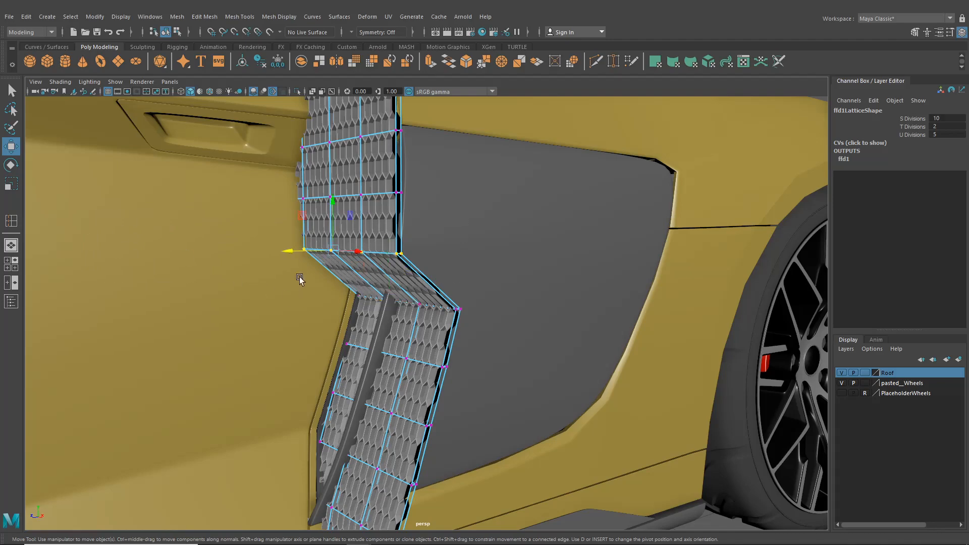
left_click_drag(293, 252, 368, 290)
left_click_drag(354, 247, 355, 247)
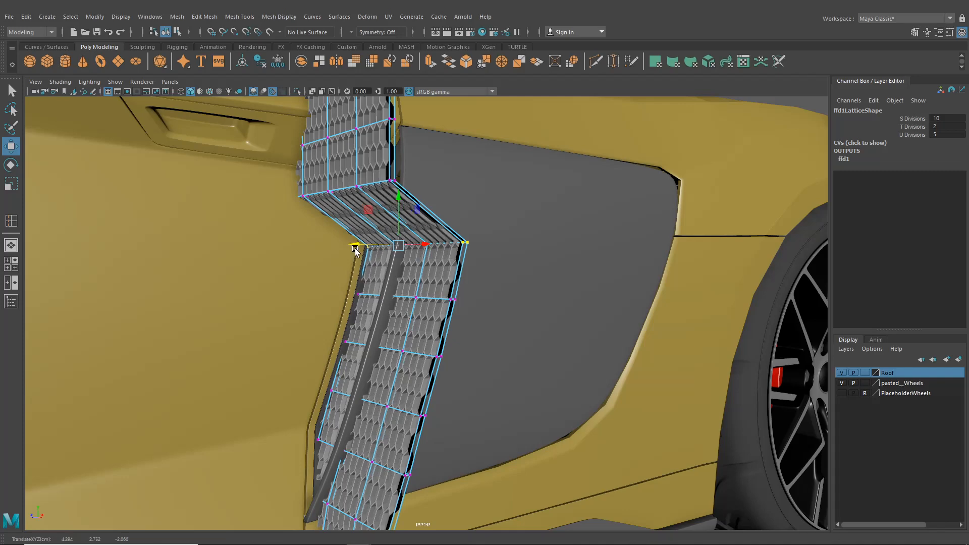
Shift the eighth lattice row from the lower end rearward, and reselect the seventh row to fine-tune its position.
scroll(356, 250, "down", 3)
middle_click_drag(357, 250, 364, 331, "alt")
left_click_drag(467, 323, 449, 311, "alt")
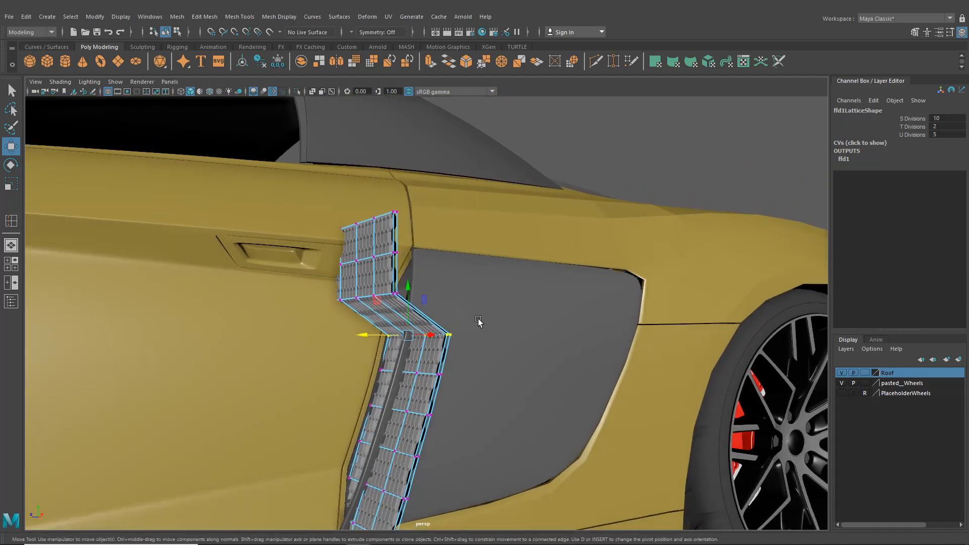
left_click_drag(189, 281, 190, 283)
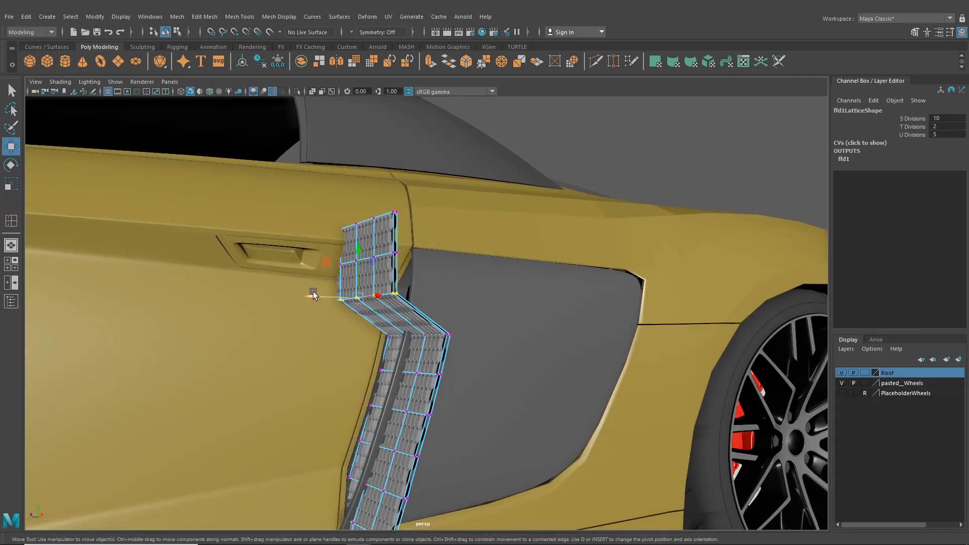
left_click_drag(313, 294, 377, 302)
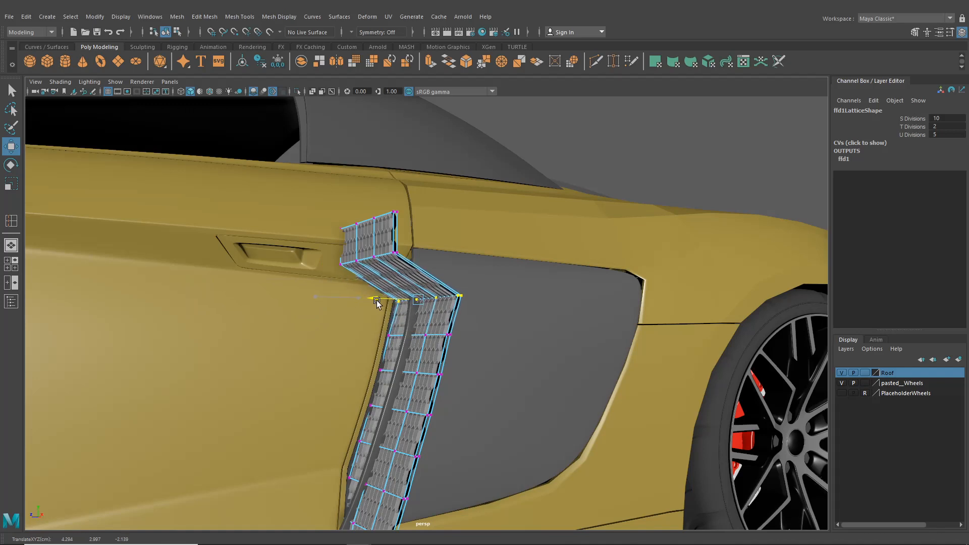
left_click_drag(495, 364, 290, 317)
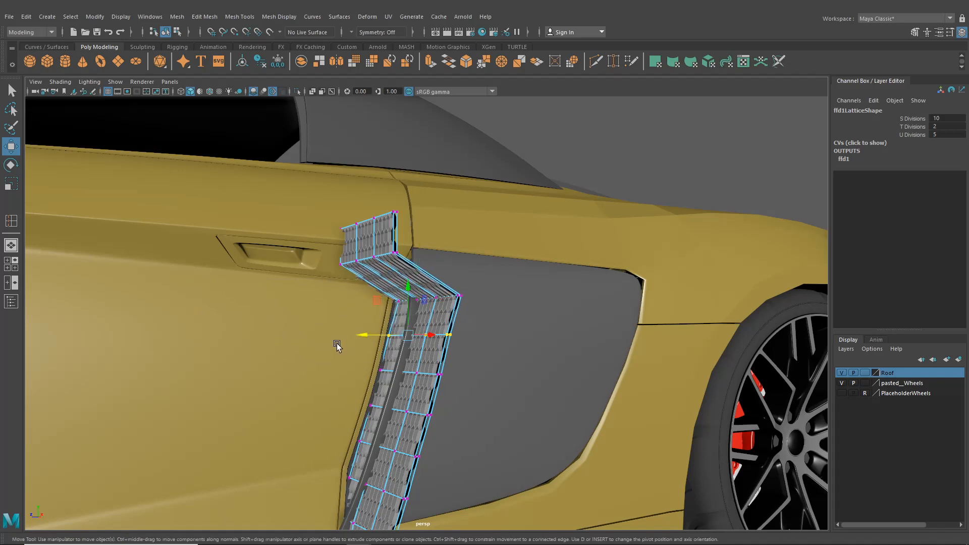
scroll(337, 344, "up", 5)
left_click_drag(351, 349, 350, 348)
middle_click_drag(365, 353, 381, 420, "alt")
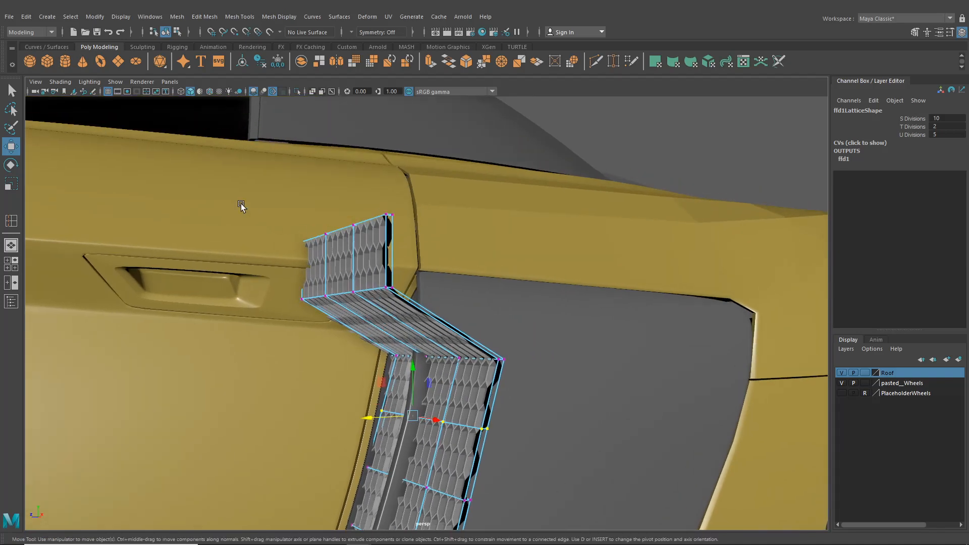
Shift the top two lattice rows rearward, nudge the uppermost row slightly further, and leave lattice point editing.
left_click_drag(403, 327, 500, 315)
middle_click_drag(247, 286, 403, 282)
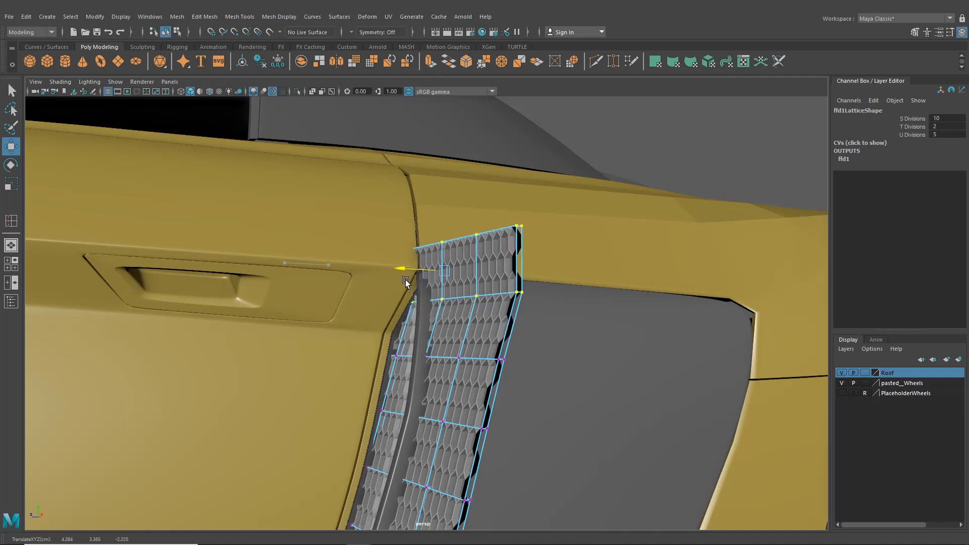
left_click_drag(320, 216, 595, 272)
left_click_drag(406, 240, 420, 242)
scroll(420, 248, "down", 5)
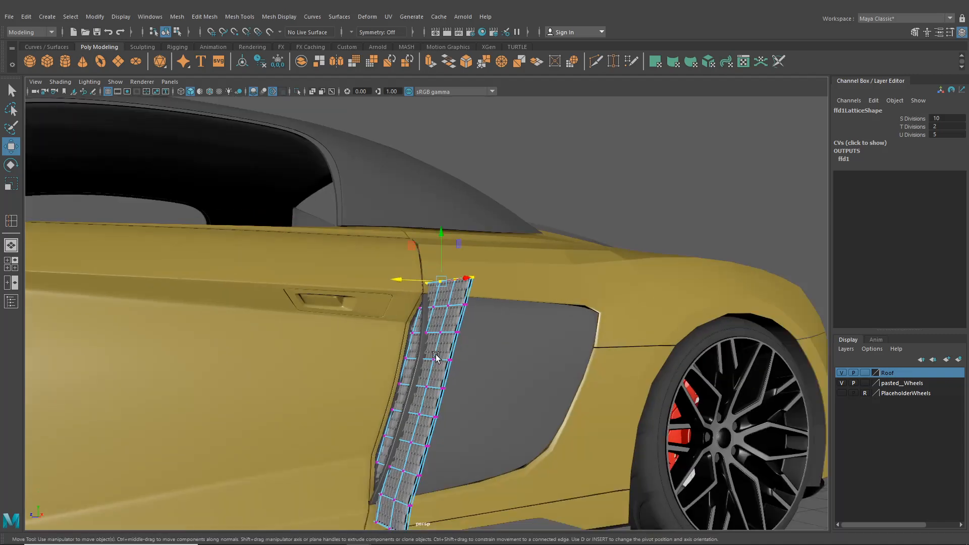
left_click(167, 33)
left_click(537, 183)
Inspect how the deformed honeycomb mesh follows the side intake opening from several angles.
scroll(550, 313, "up", 4)
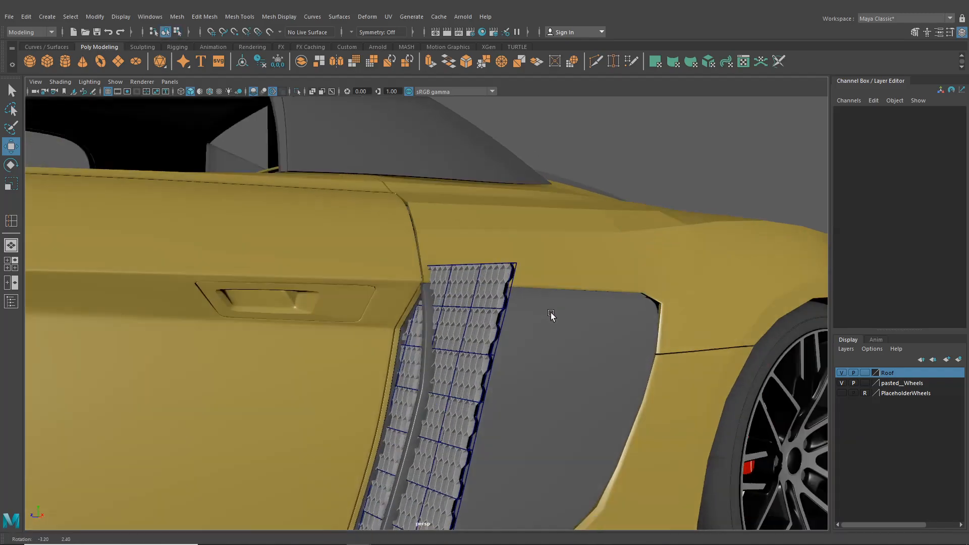
left_click_drag(550, 313, 609, 322, "alt")
scroll(610, 322, "down", 4)
middle_click_drag(609, 322, 603, 247, "alt")
left_click_drag(602, 247, 485, 294, "alt")
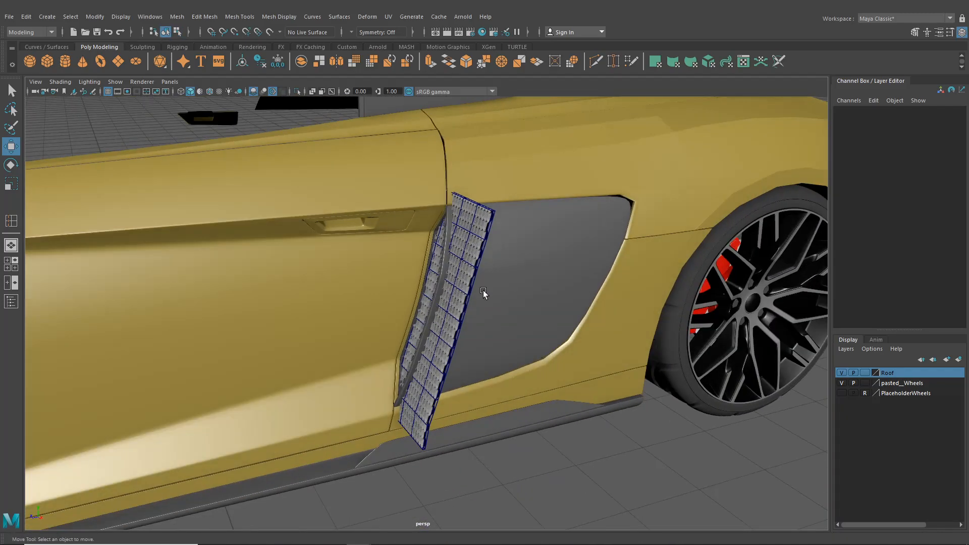
scroll(474, 294, "up", 6)
scroll(422, 323, "down", 4)
scroll(422, 322, "down", 5)
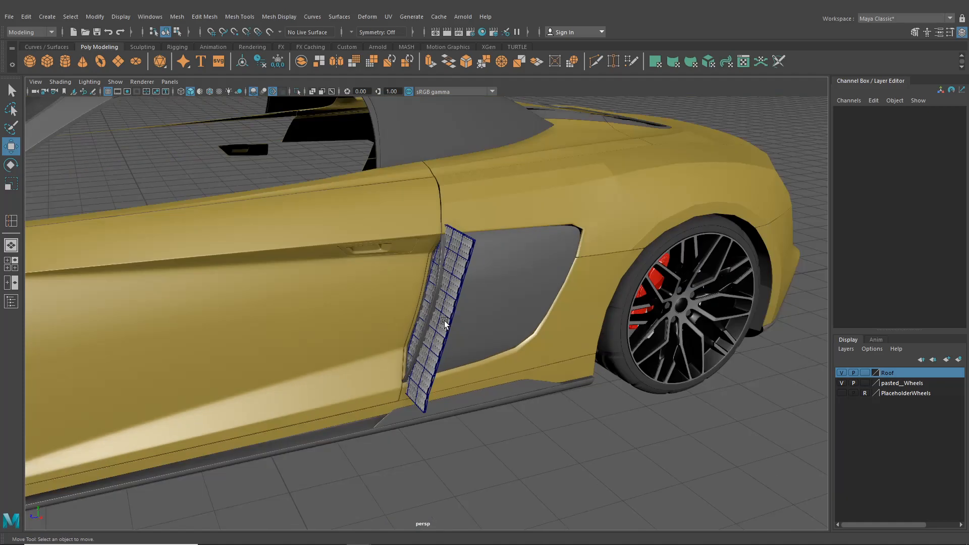
Select the honeycomb mesh, delete all construction history to bake in the lattice deformation, and clear the selection.
left_click(444, 321)
left_click(26, 16)
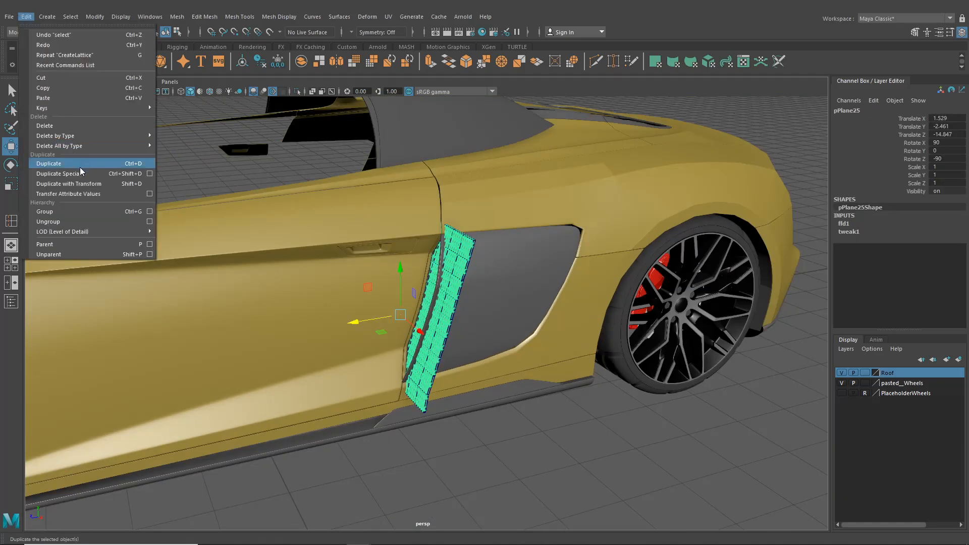
mouse_move(77, 147)
left_click(200, 148)
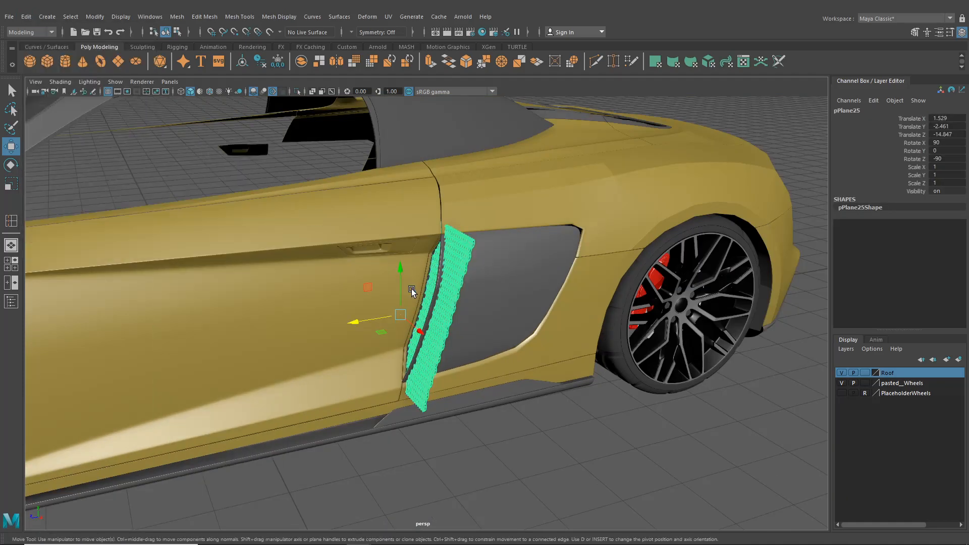
left_click_drag(410, 288, 499, 323, "alt")
left_click(686, 427)
Examine the whole car from the front, side and rear, checking the side intake mesh and the front grilles.
scroll(643, 397, "up", 5)
scroll(643, 397, "down", 7)
scroll(574, 333, "down", 8)
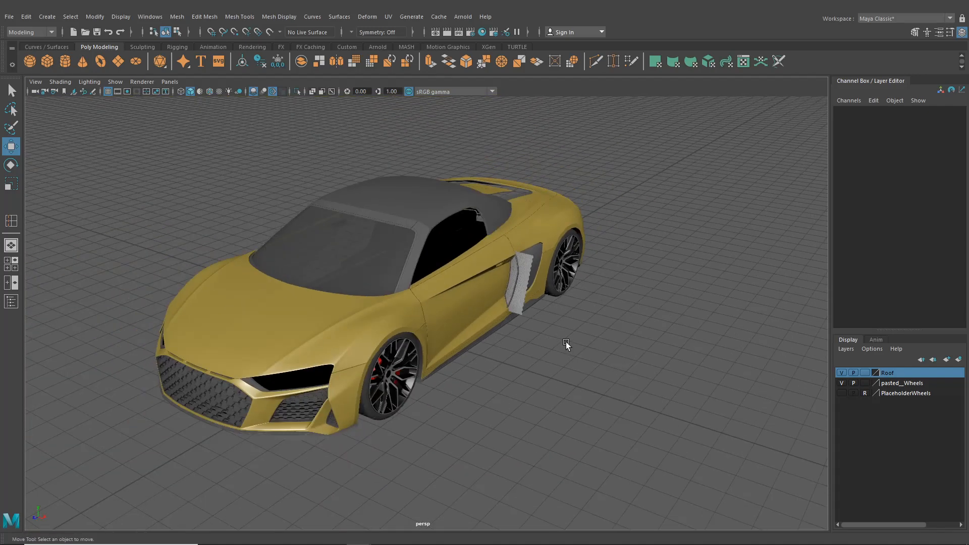
scroll(566, 343, "up", 6)
middle_click_drag(566, 344, 288, 422, "alt")
scroll(309, 406, "up", 4)
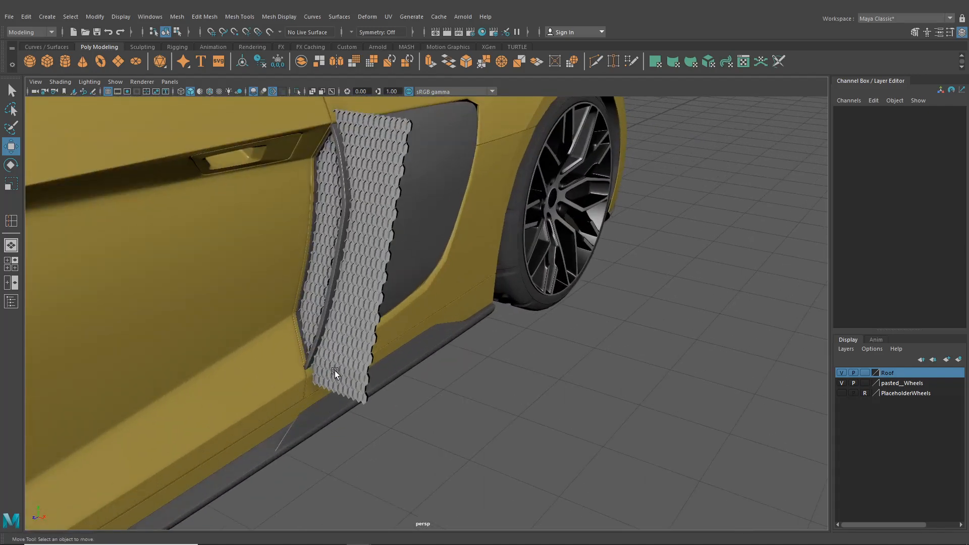
middle_click_drag(381, 260, 487, 302, "alt")
scroll(455, 365, "down", 6)
middle_click_drag(156, 505, 335, 408, "alt")
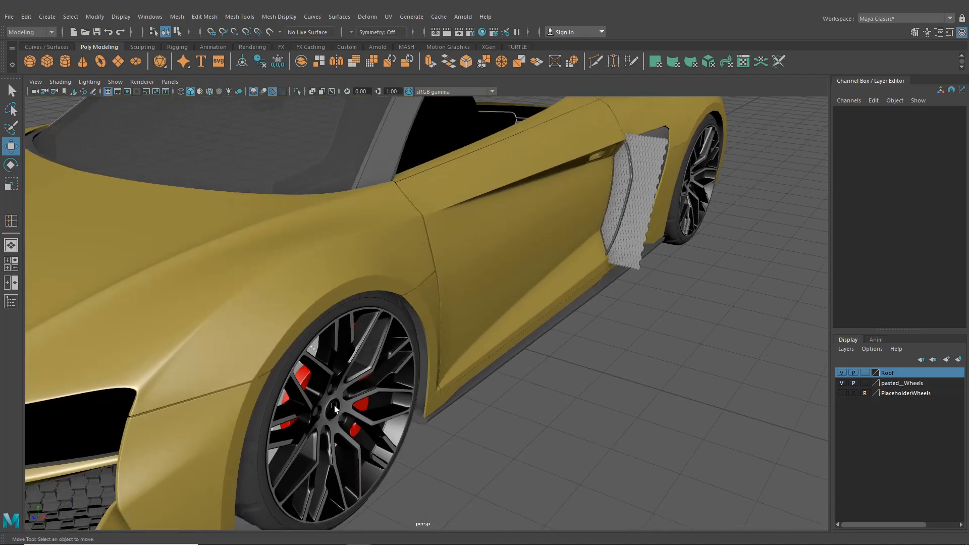
left_click_drag(529, 403, 608, 331, "alt")
scroll(485, 410, "up", 5)
scroll(487, 391, "down", 7)
scroll(487, 390, "down", 6)
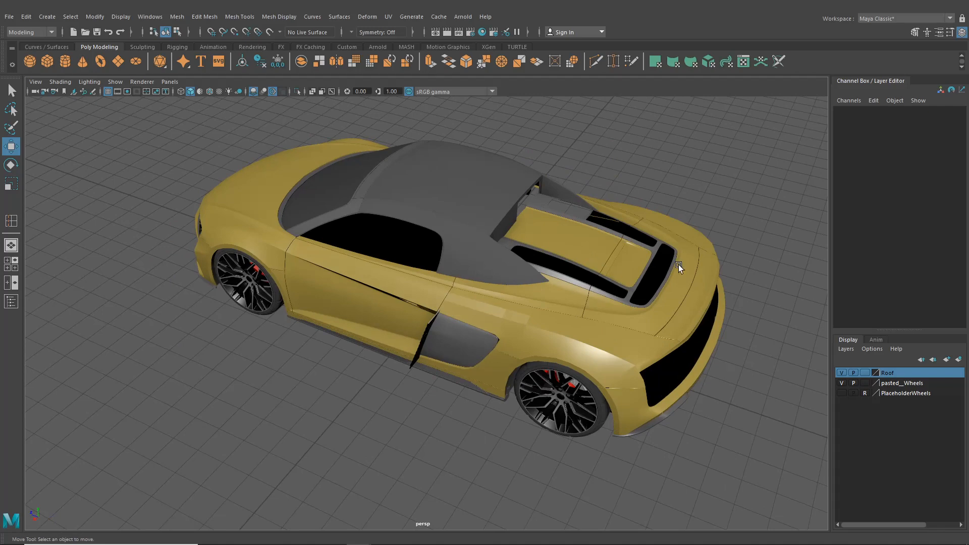
scroll(534, 301, "down", 5)
left_click_drag(534, 301, 559, 340, "alt")
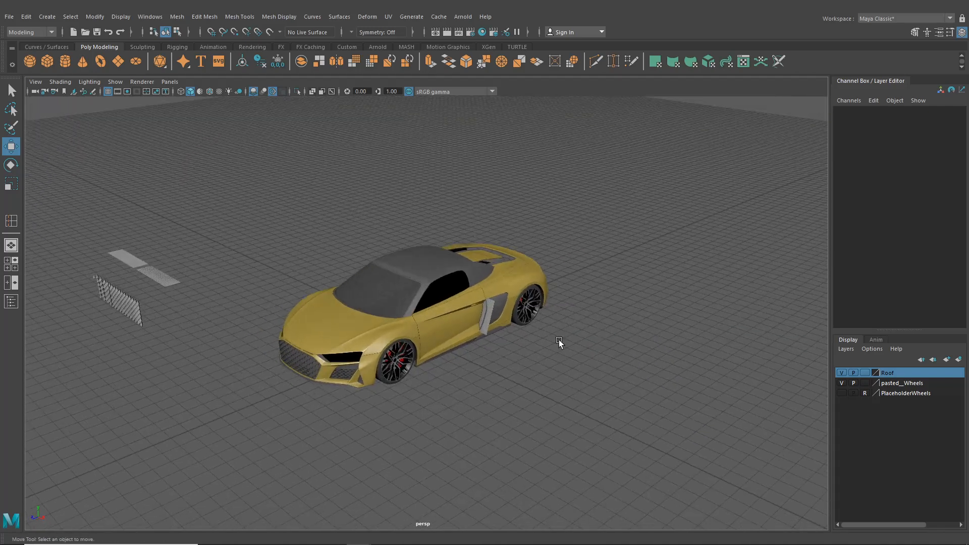
scroll(501, 362, "up", 6)
left_click_drag(502, 361, 554, 337, "alt")
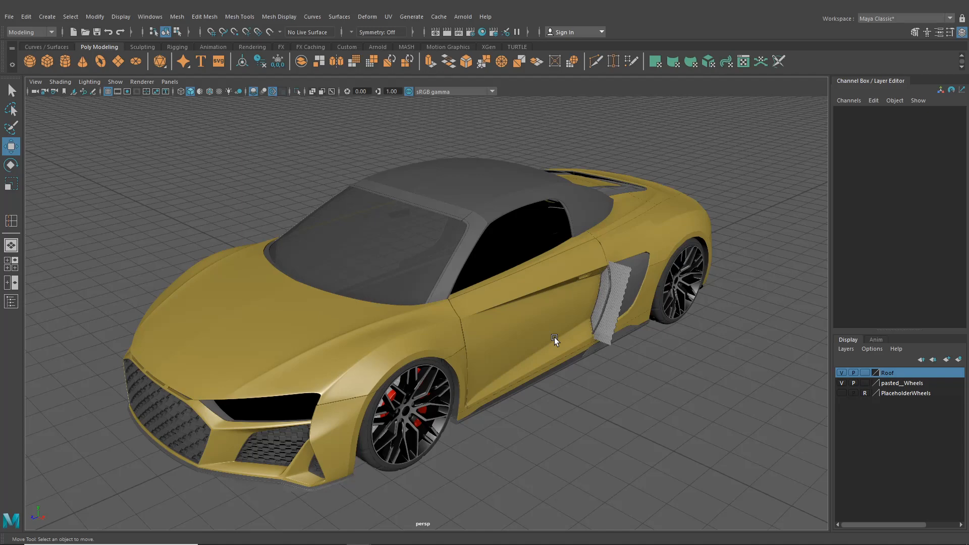
mouse_move(554, 337)
left_mouse_down("alt")
mouse_move(577, 334)
mouse_move(562, 327)
left_mouse_up("alt")
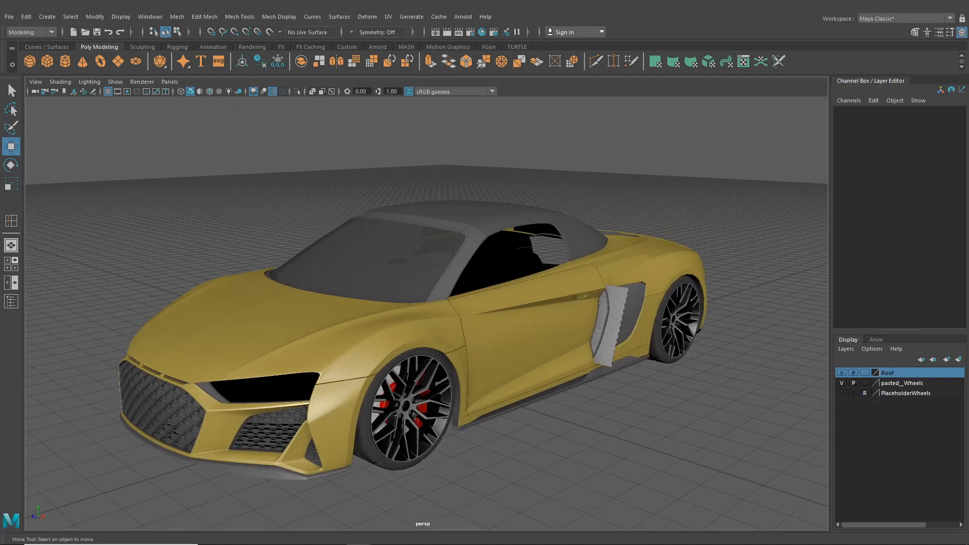